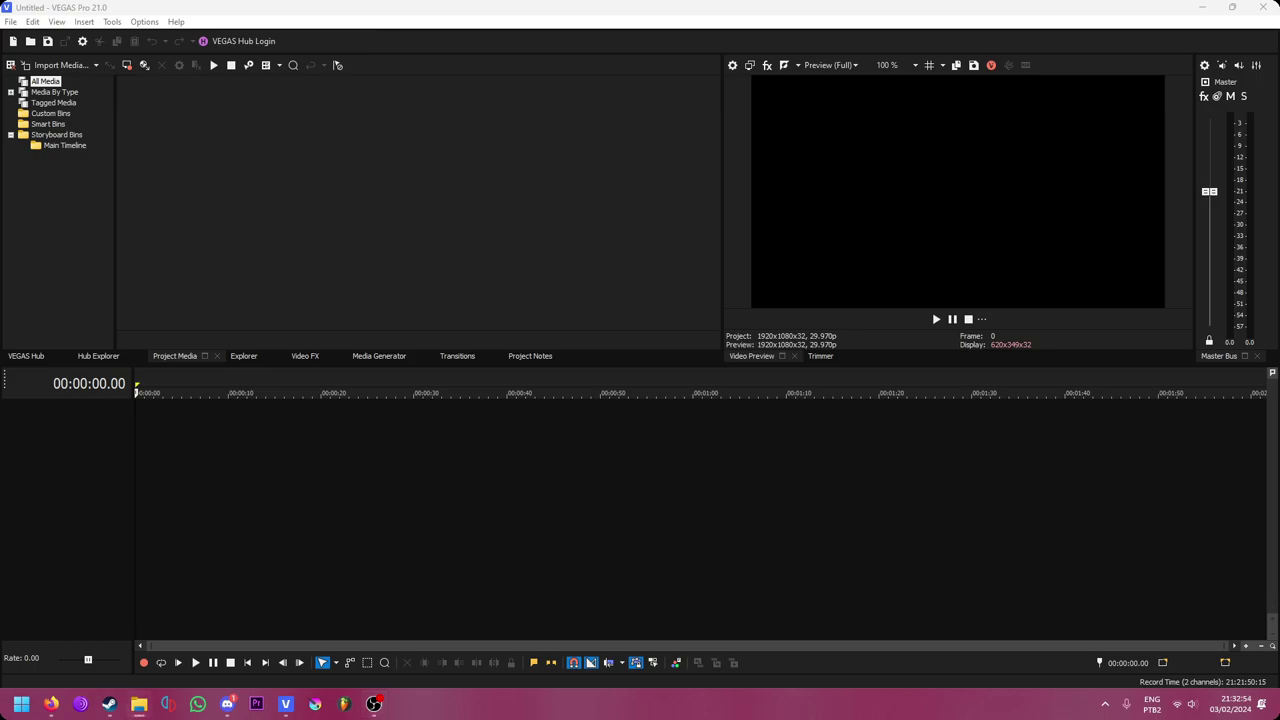
Place the video "Oh No, Our Table, It's Broken" at the start of the timeline without matching the project settings to it.
drag(1279, 470, 122, 449)
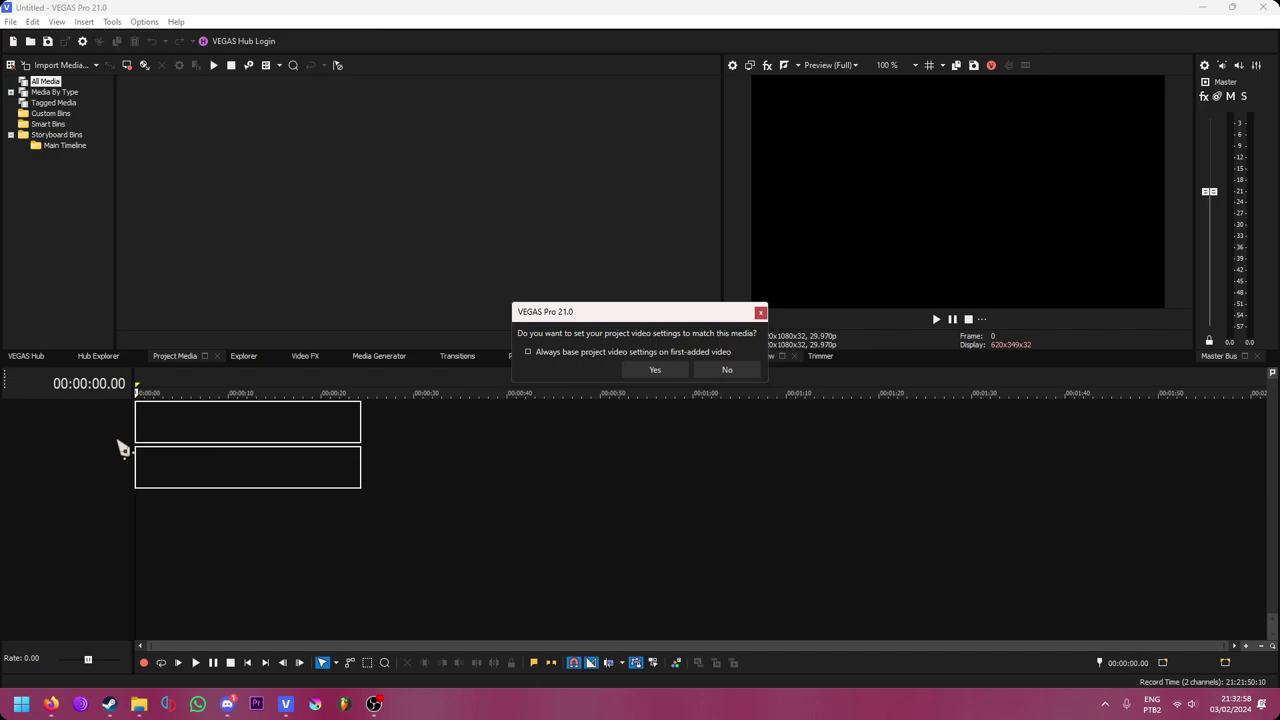
click(718, 371)
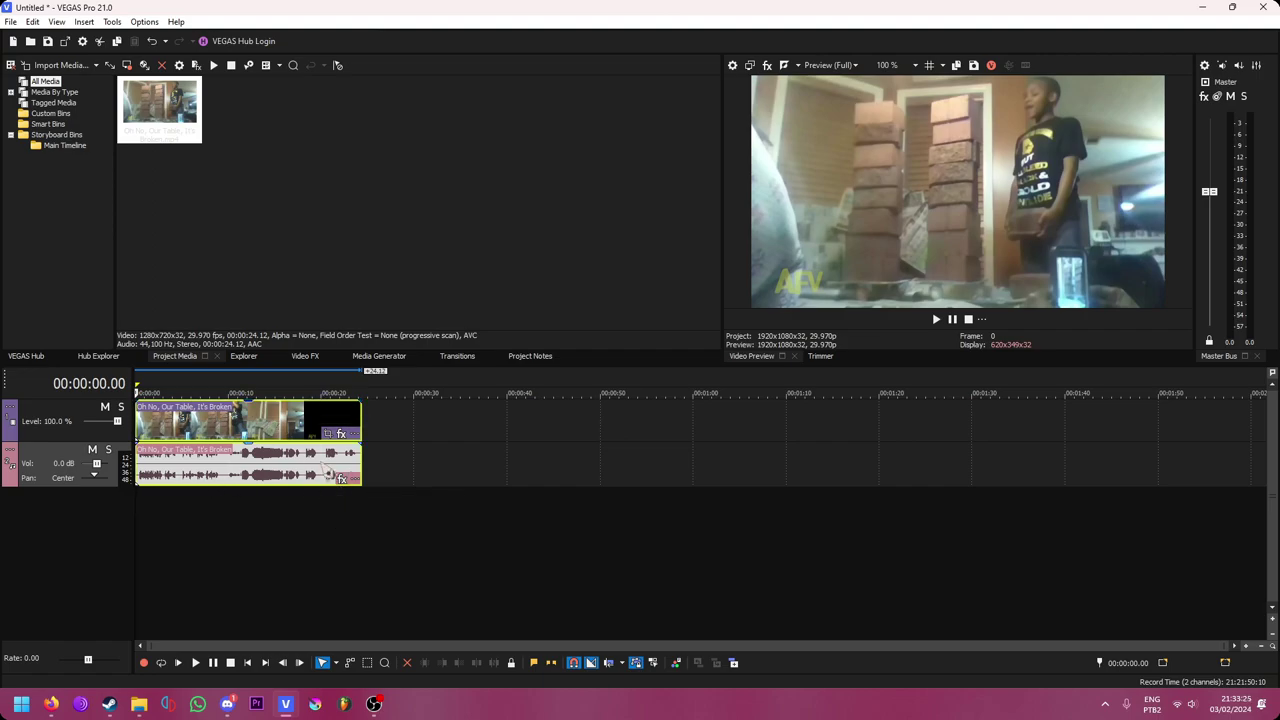
Add the Pitch Shift effect to the audio clip with a shift of 4 semitones.
click(265, 446)
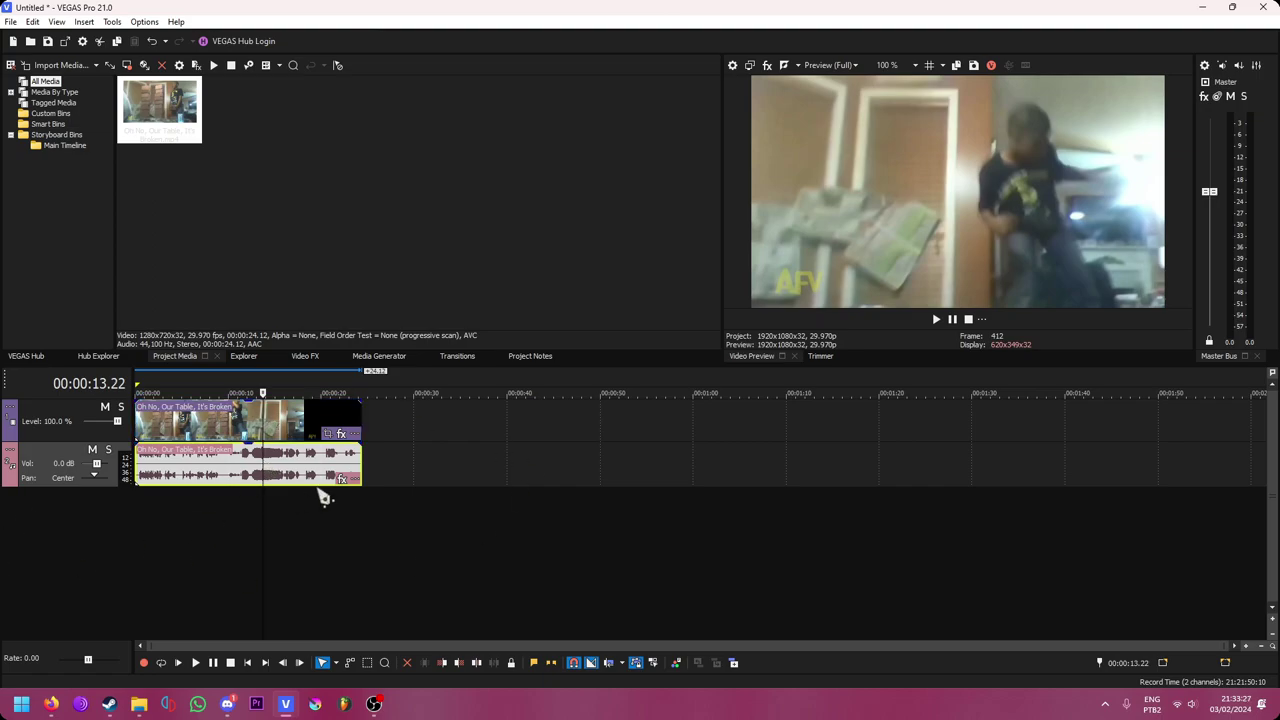
scroll(514, 517, up, 5)
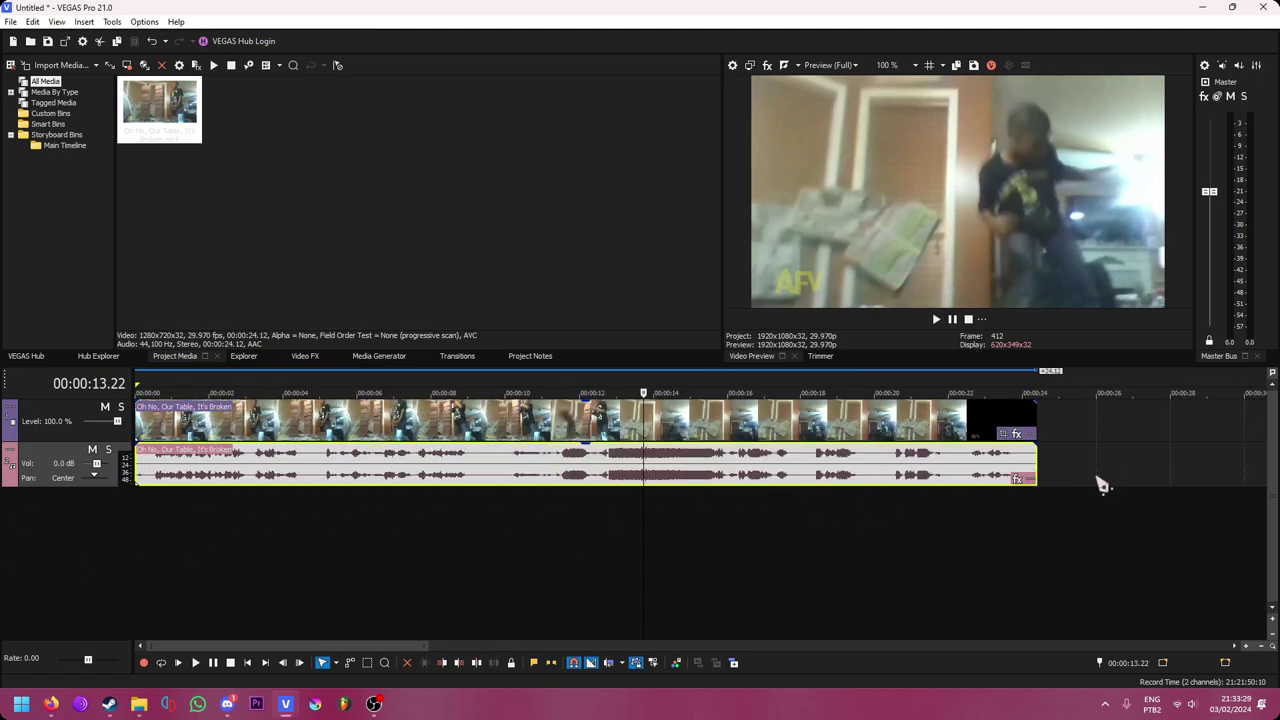
click(1016, 479)
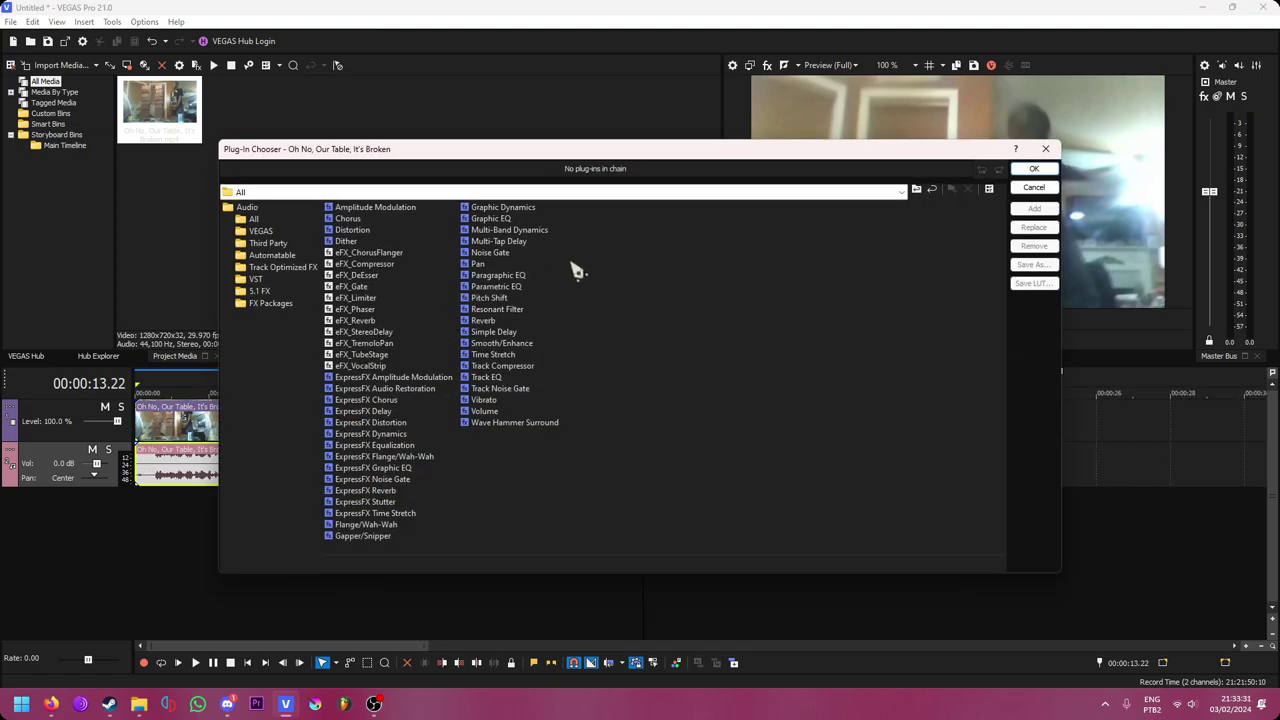
click(488, 300)
click(1034, 169)
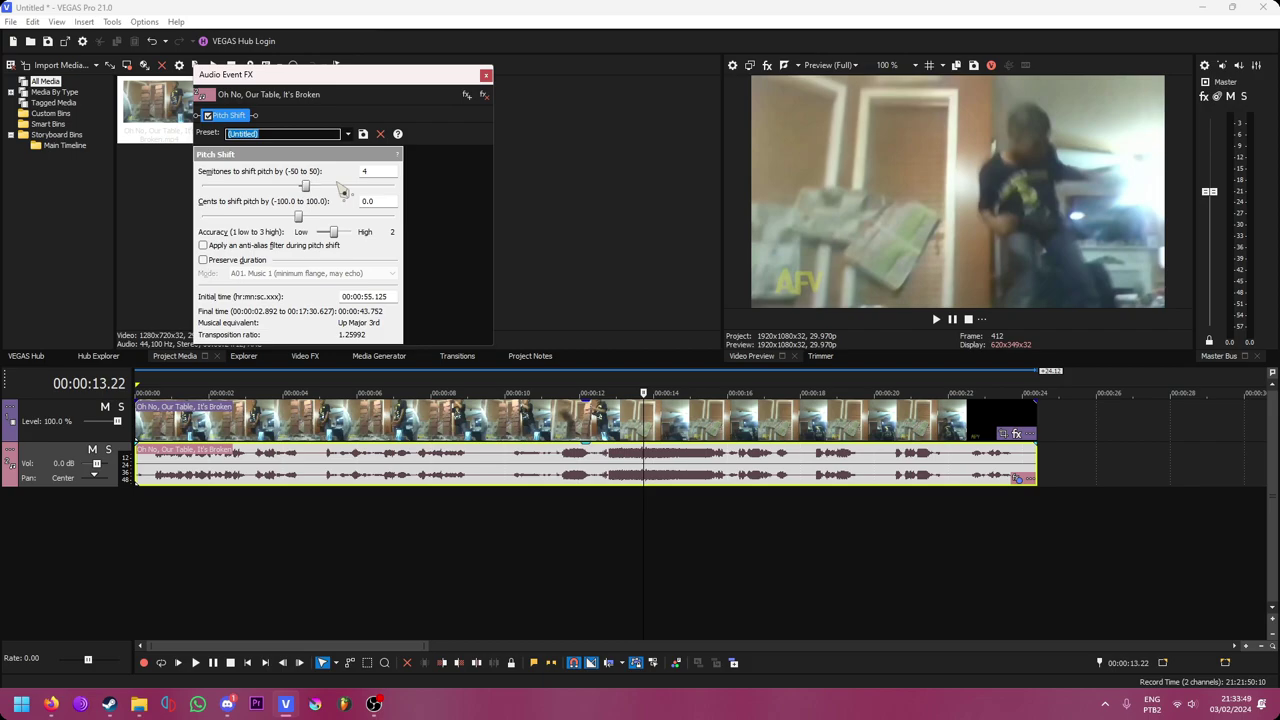
Set the Pitch Shift accuracy to 3 and apply the anti-alias filter during the pitch shift.
drag(341, 244, 389, 242)
click(264, 246)
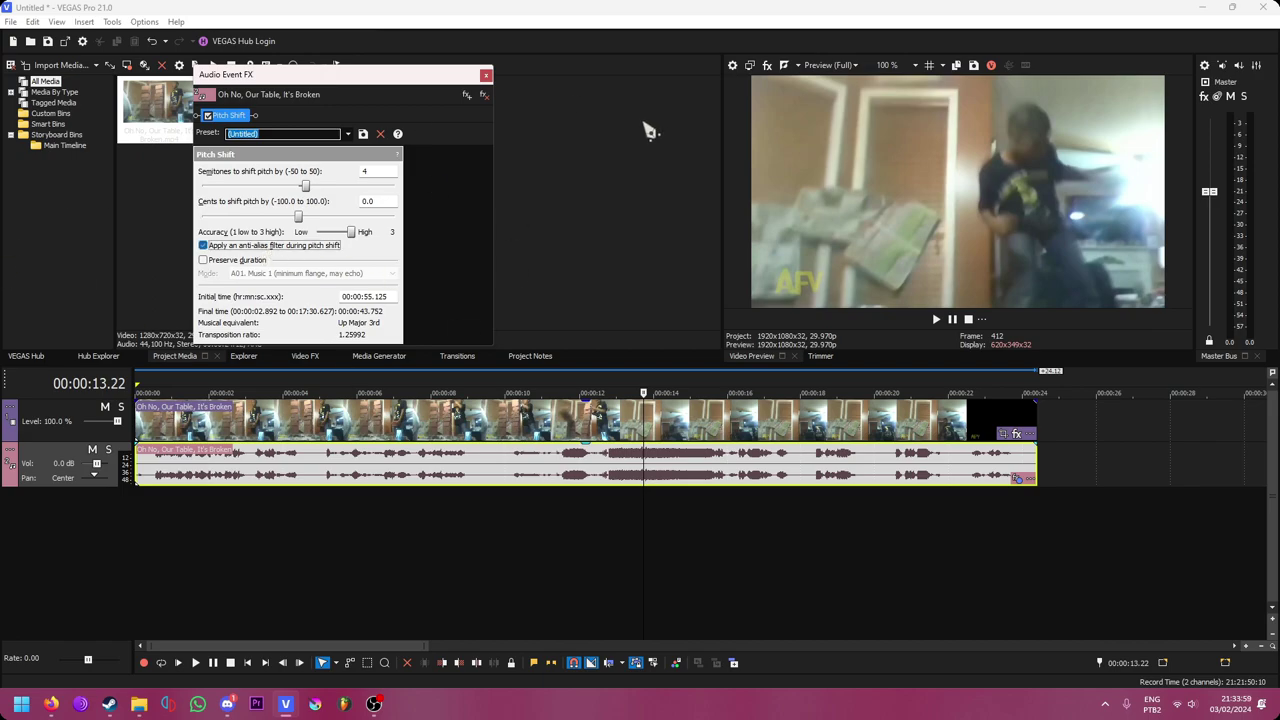
drag(345, 97, 576, 97)
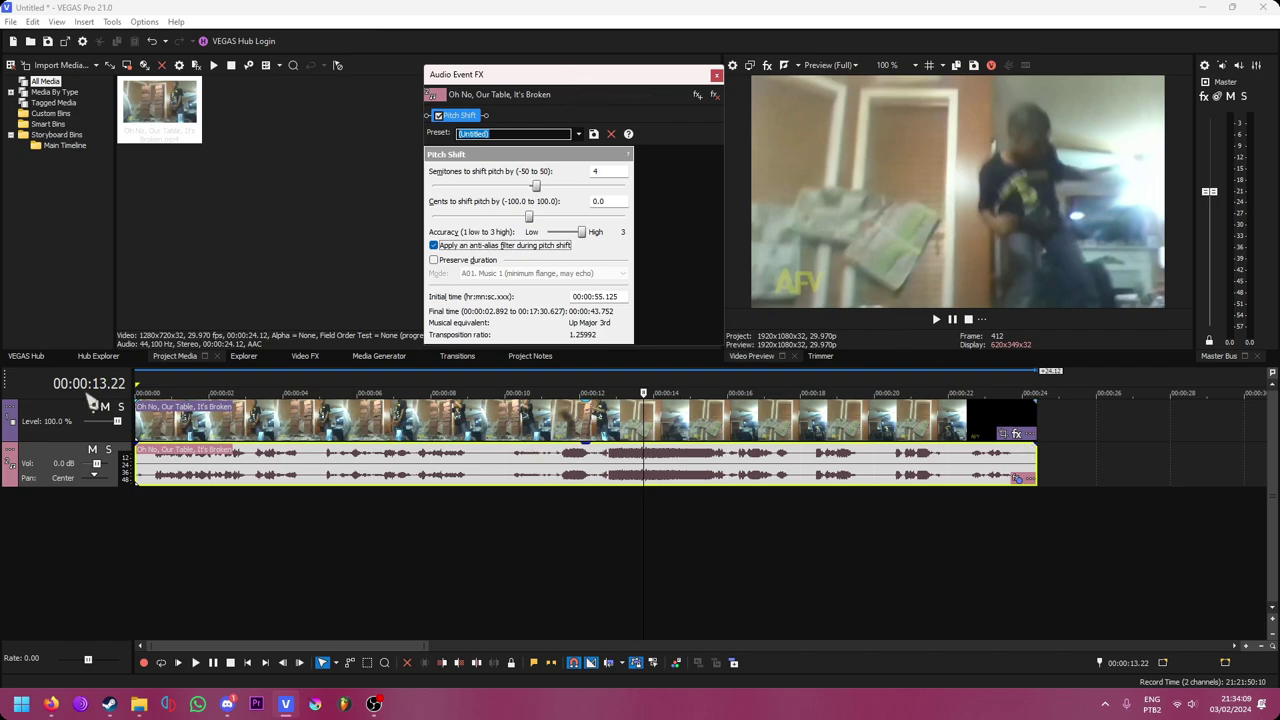
Play the clip from the start to listen to the pitch-shifted audio, pausing playback near the end.
click(145, 401)
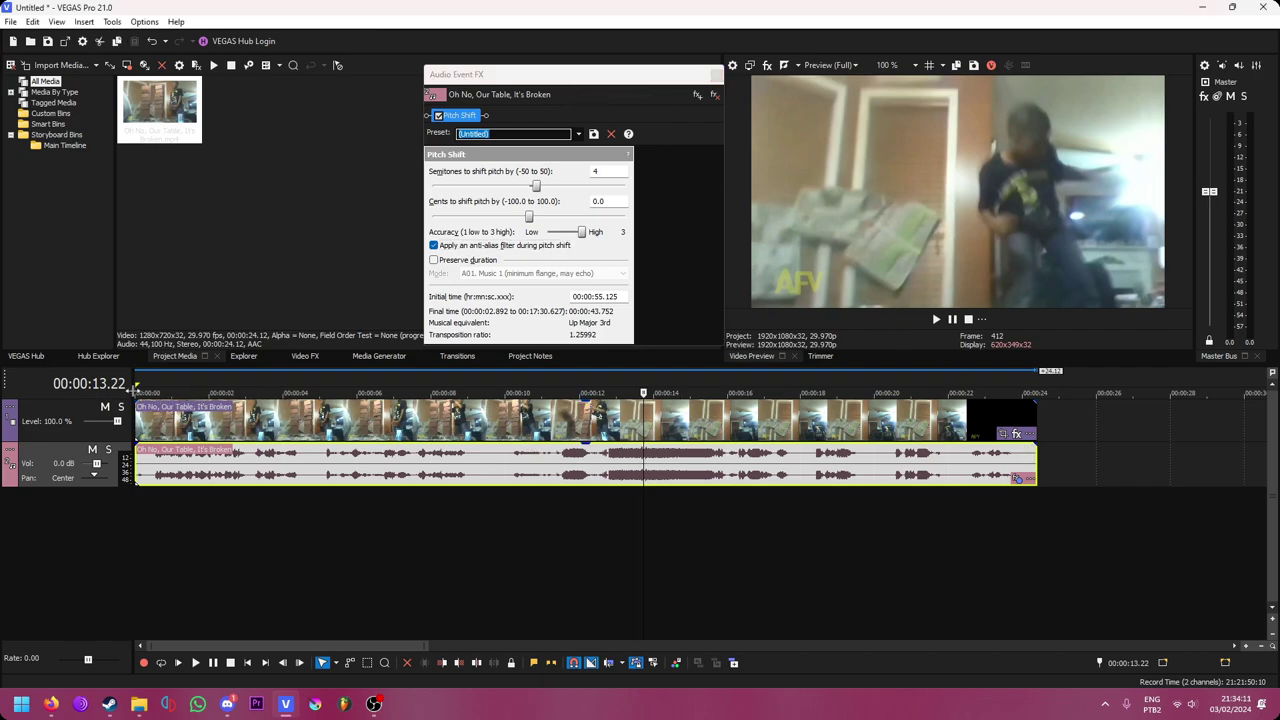
click(135, 390)
key(space)
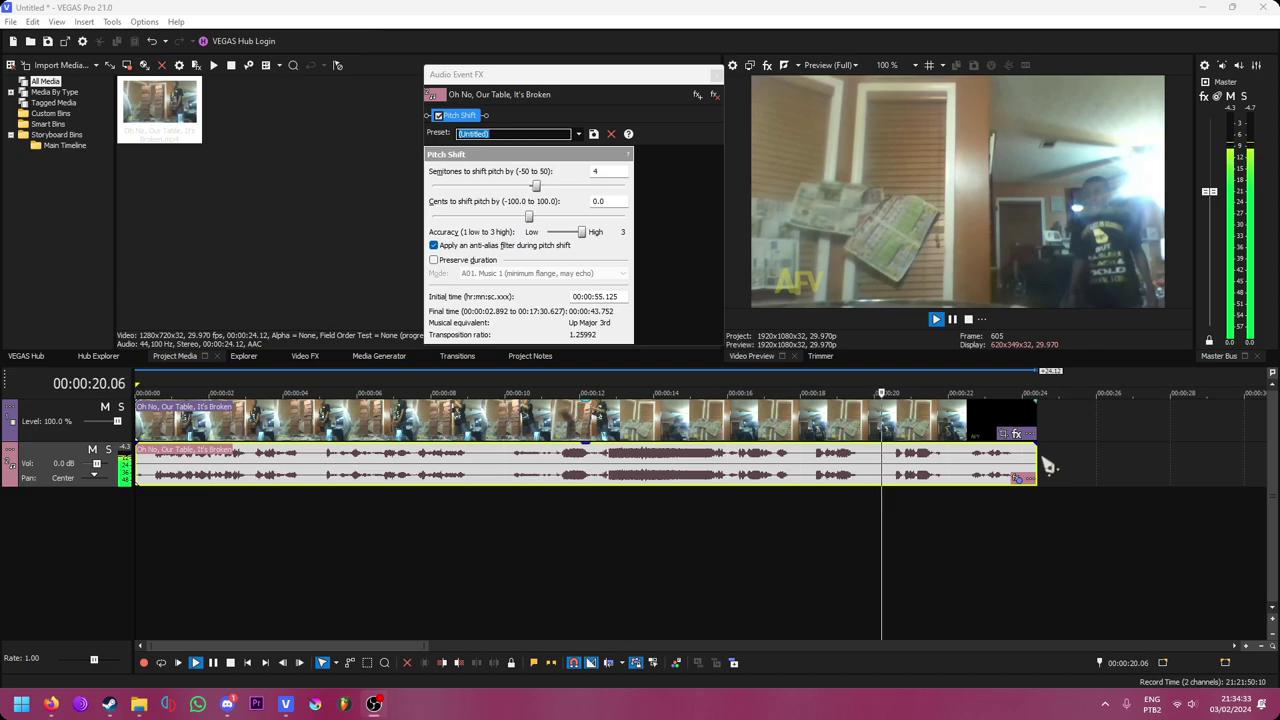
click(953, 320)
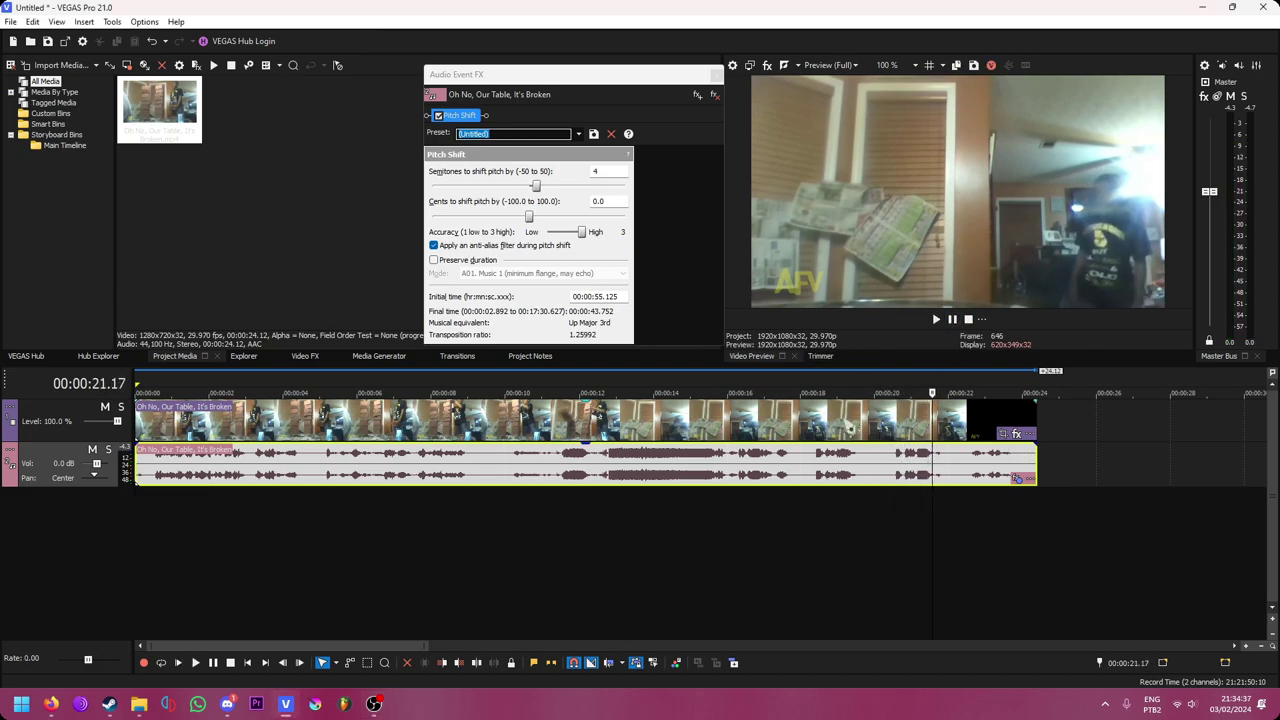
click(887, 432)
click(680, 435)
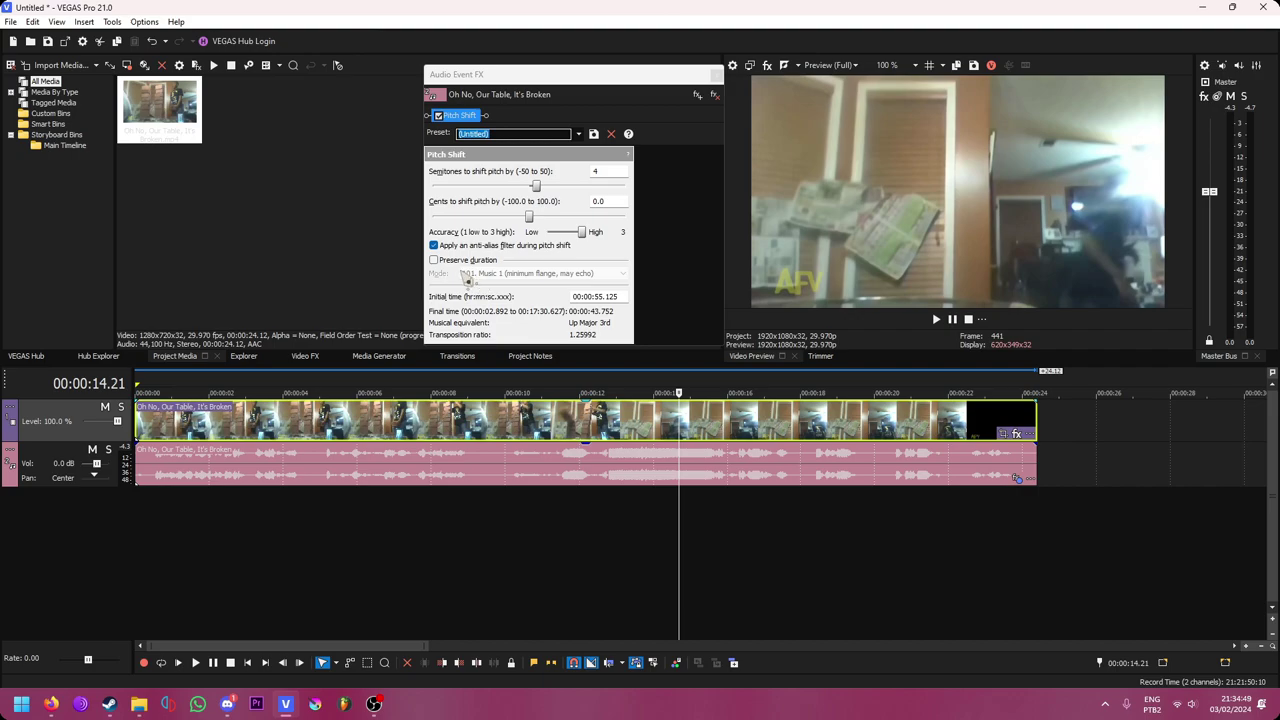
Enable Preserve duration in the Pitch Shift effect and choose the mode A02. Music 2.
click(465, 260)
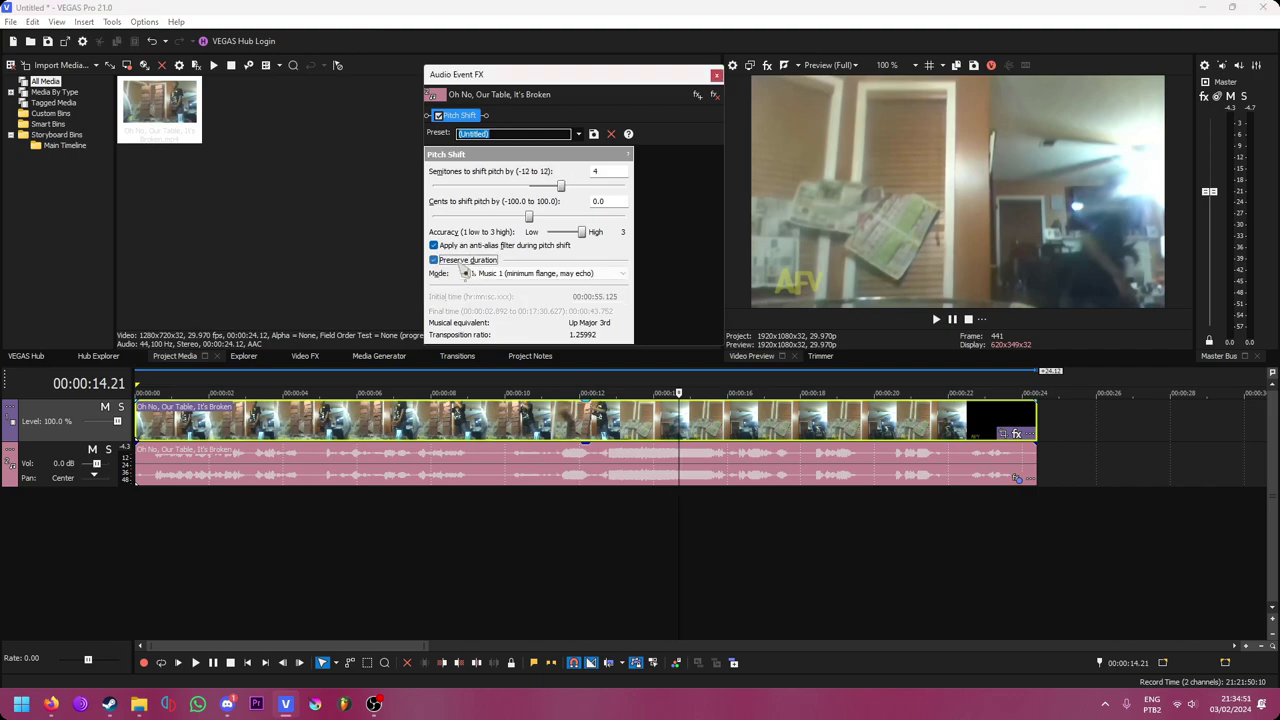
click(510, 273)
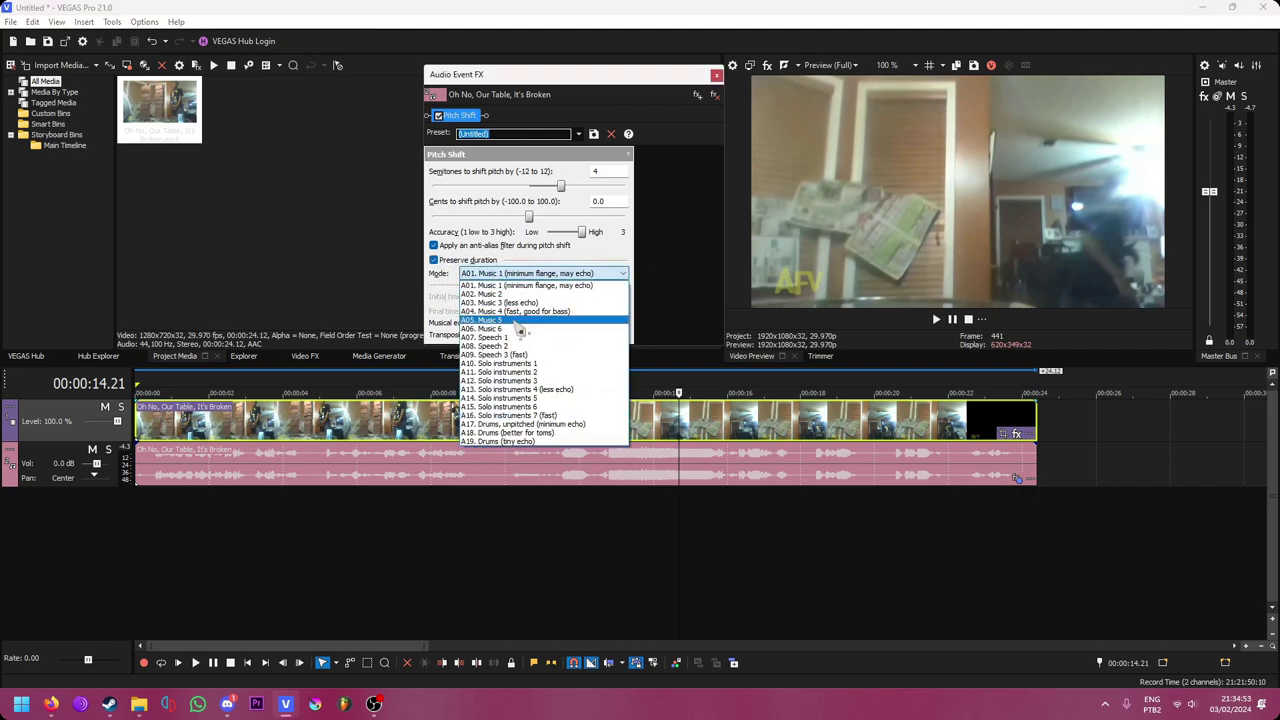
click(543, 294)
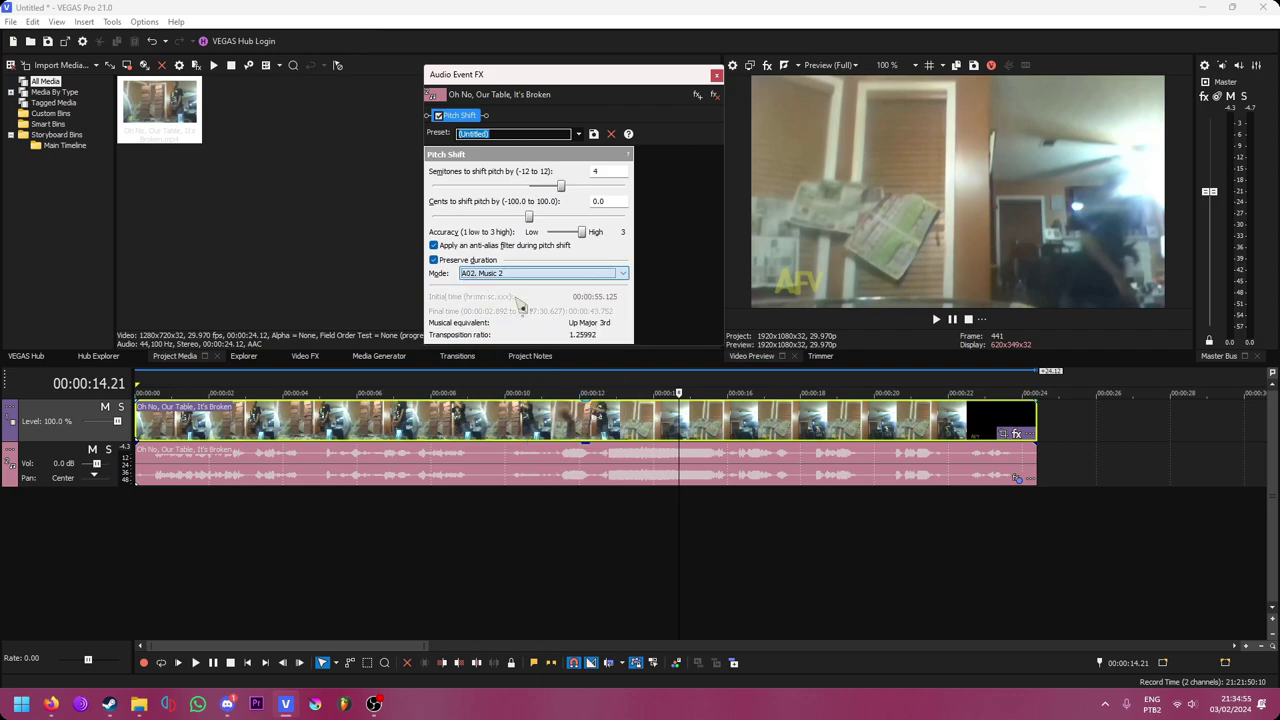
click(516, 274)
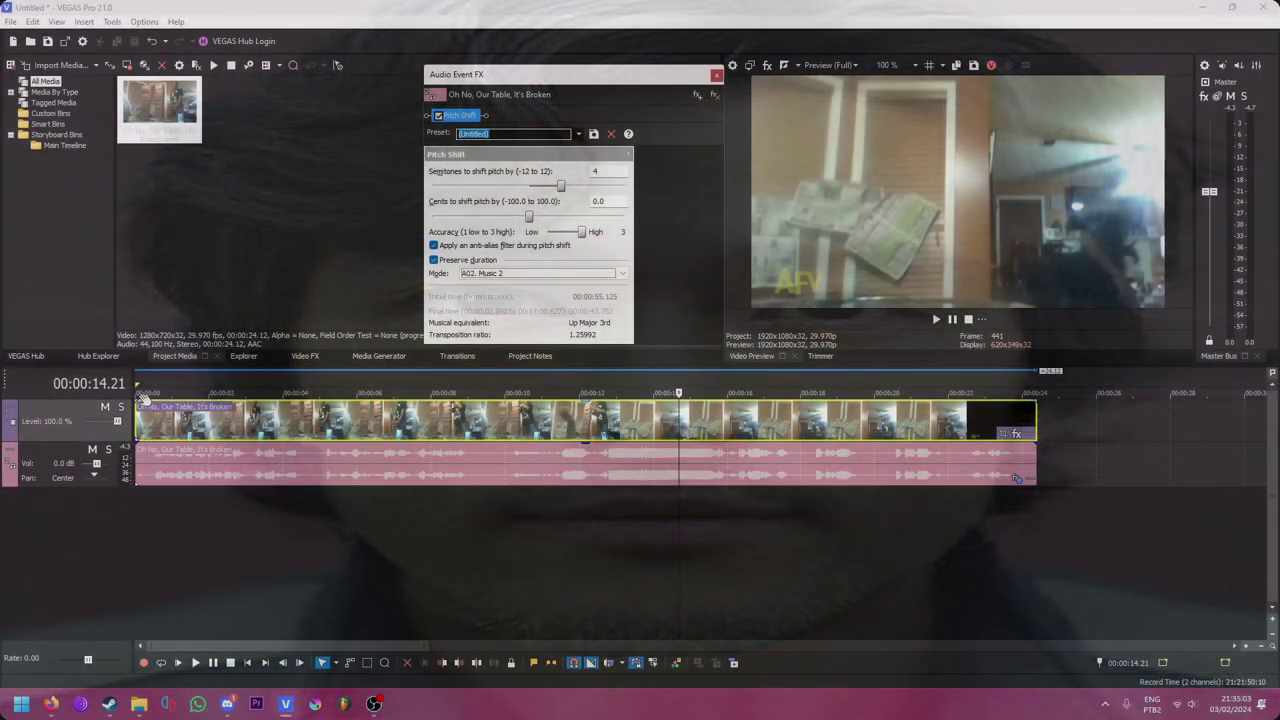
Play the timeline from the beginning to check the audio with its duration preserved.
click(137, 388)
key(space)
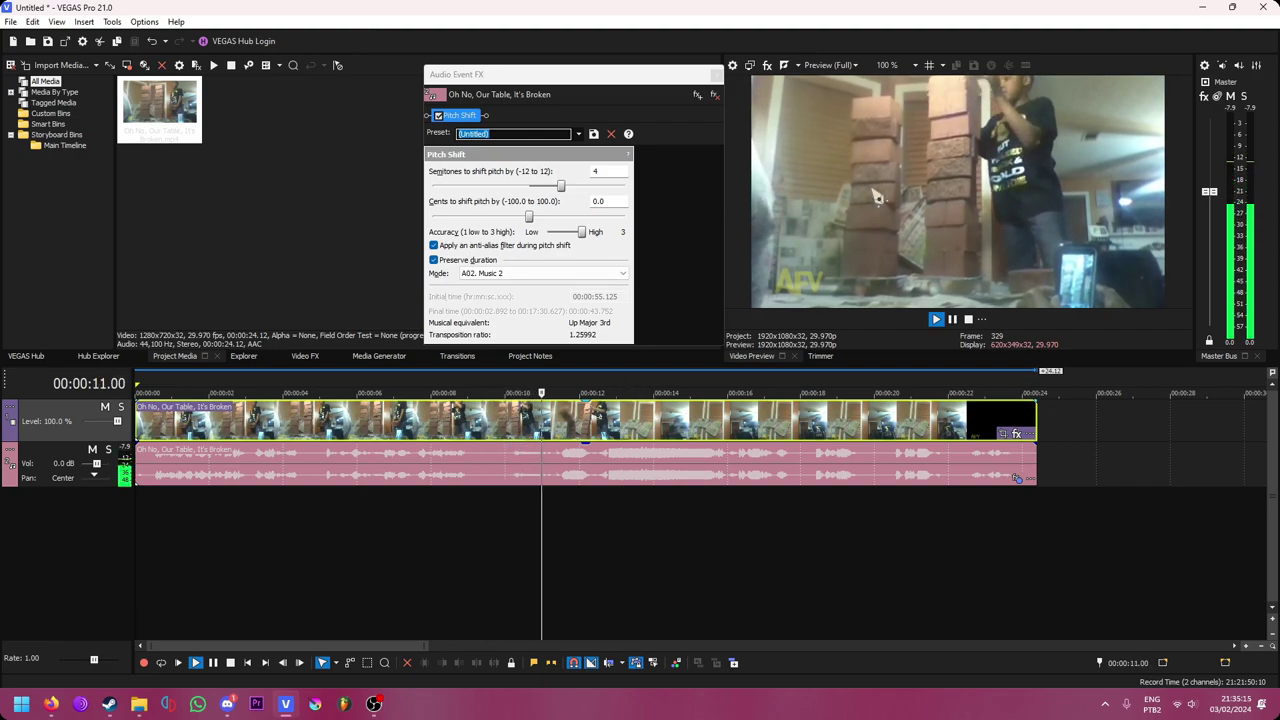
click(952, 319)
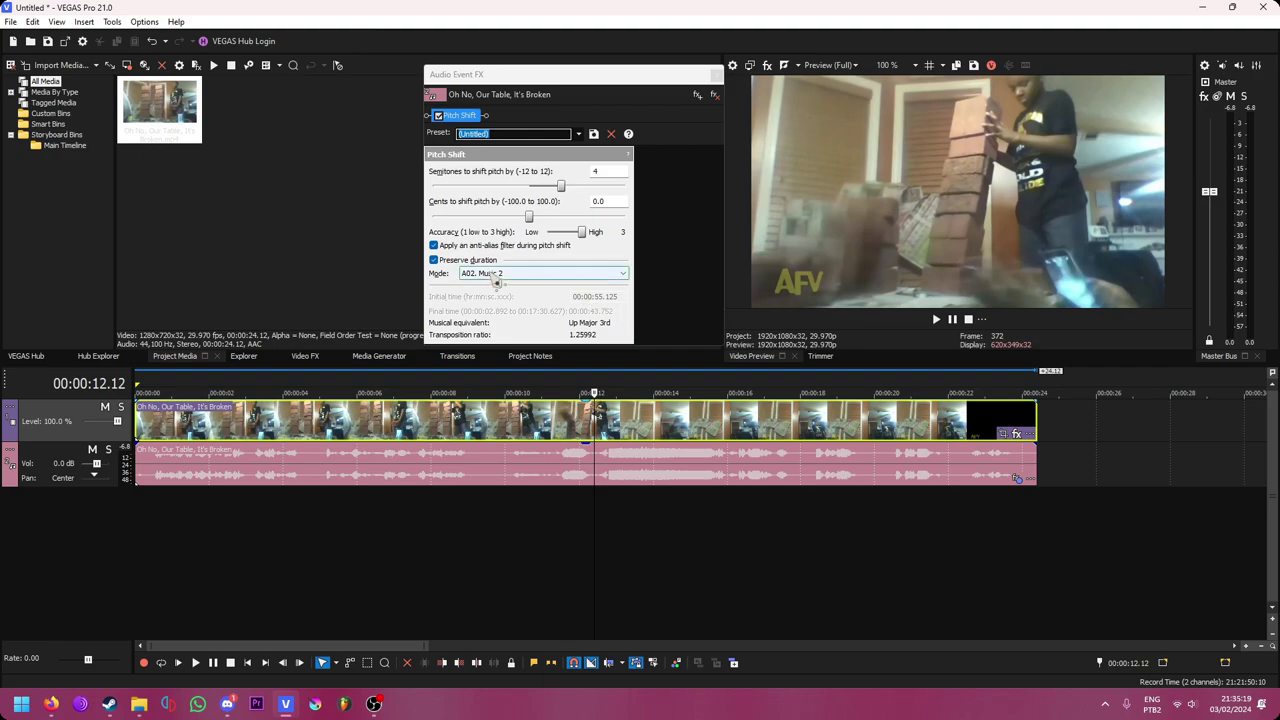
Disable Preserve duration and set the Pitch Shift initial time to 00:00:24.125 to match the clip's length.
click(476, 266)
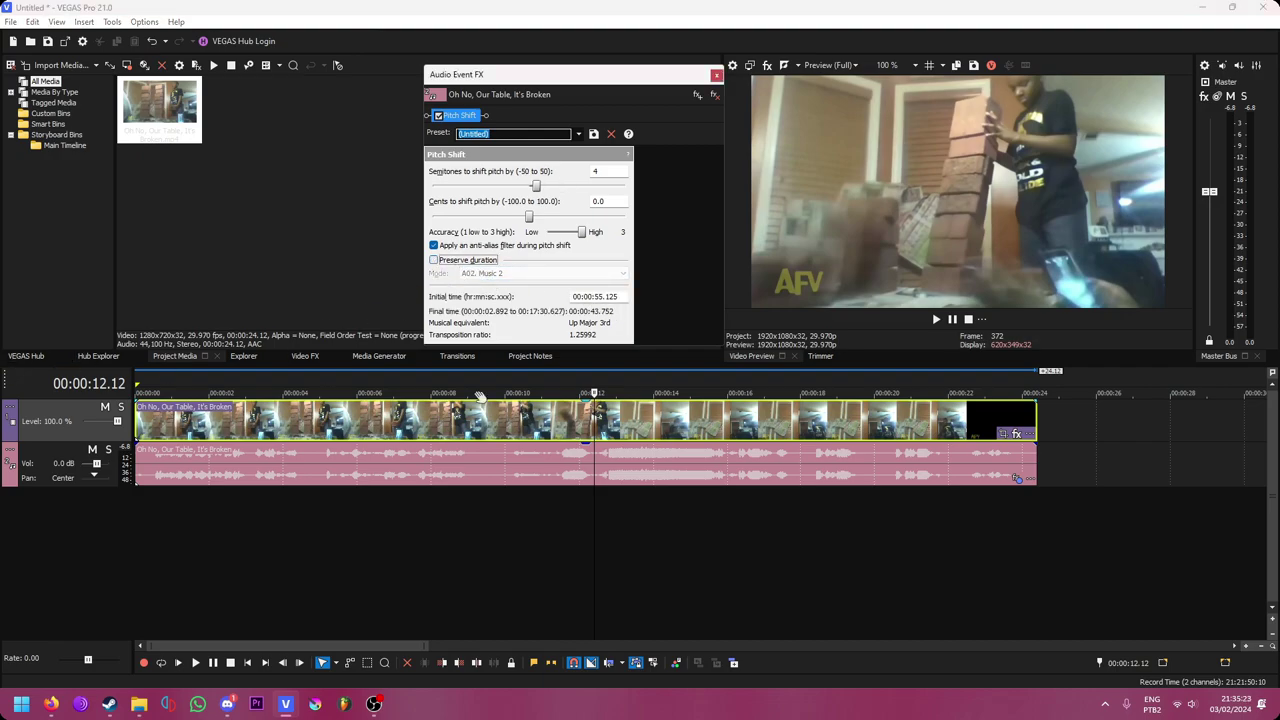
click(1040, 457)
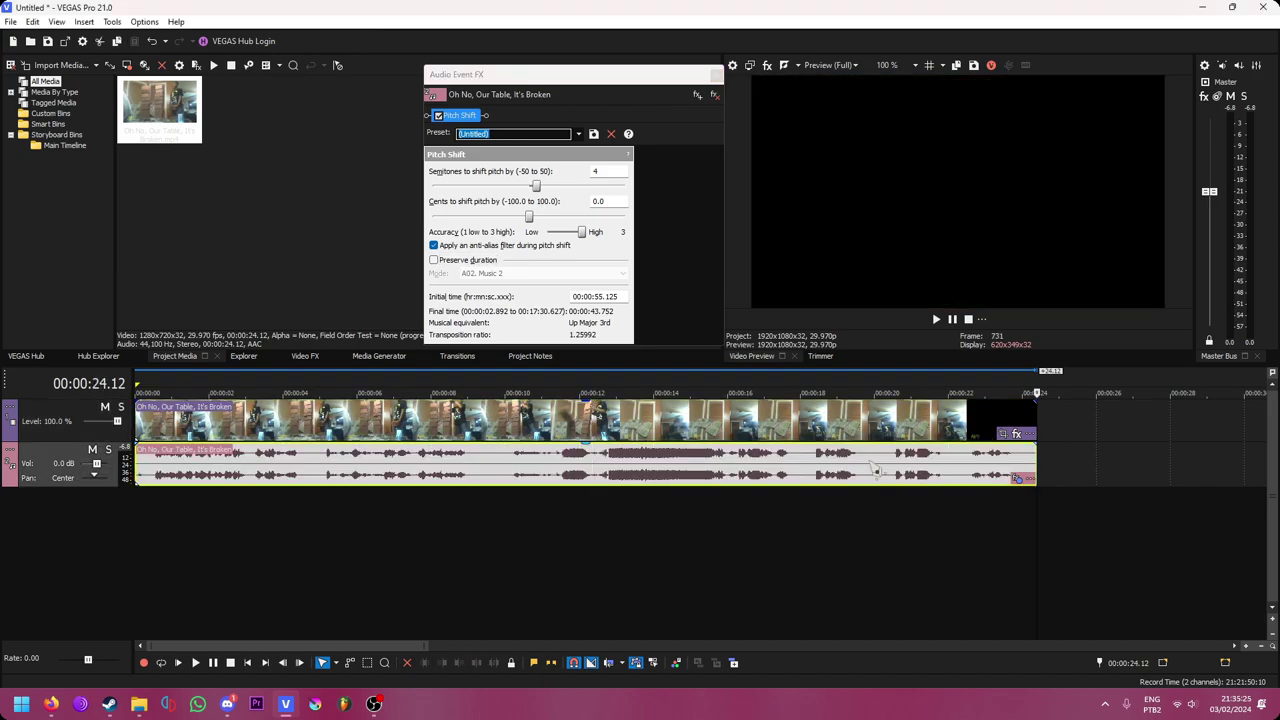
scroll(1120, 457, up, 10)
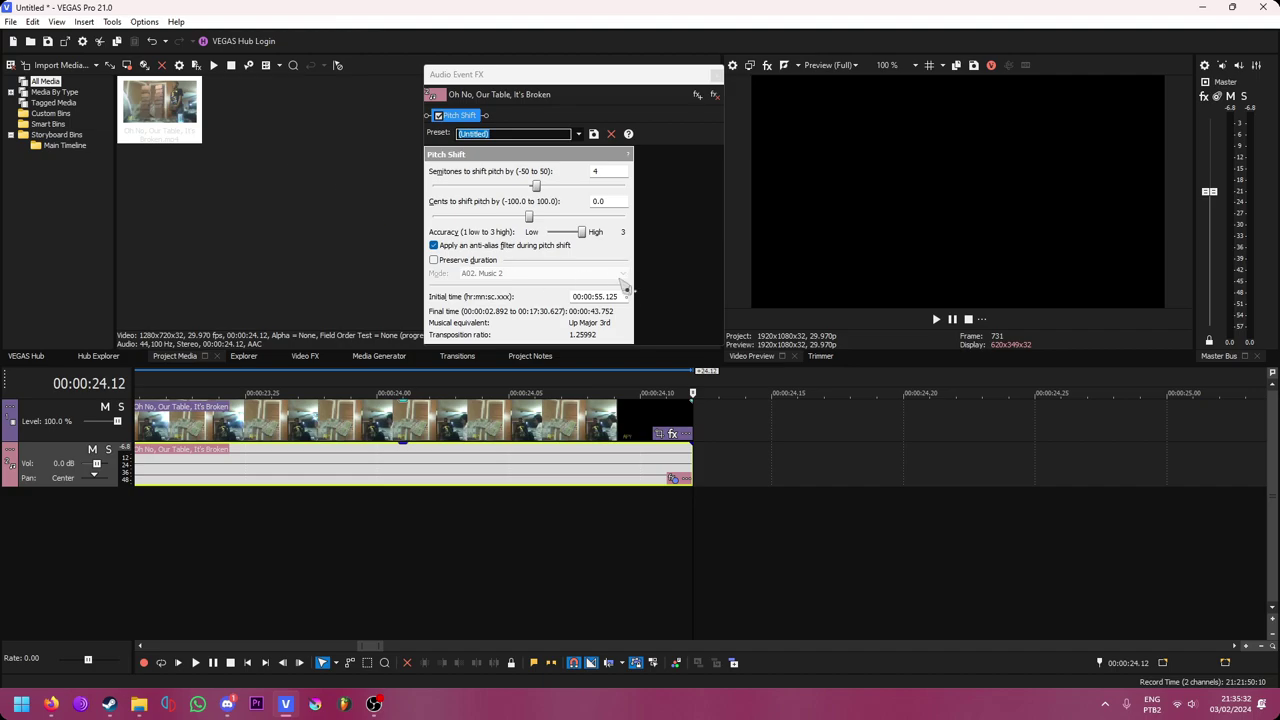
drag(598, 296, 607, 297)
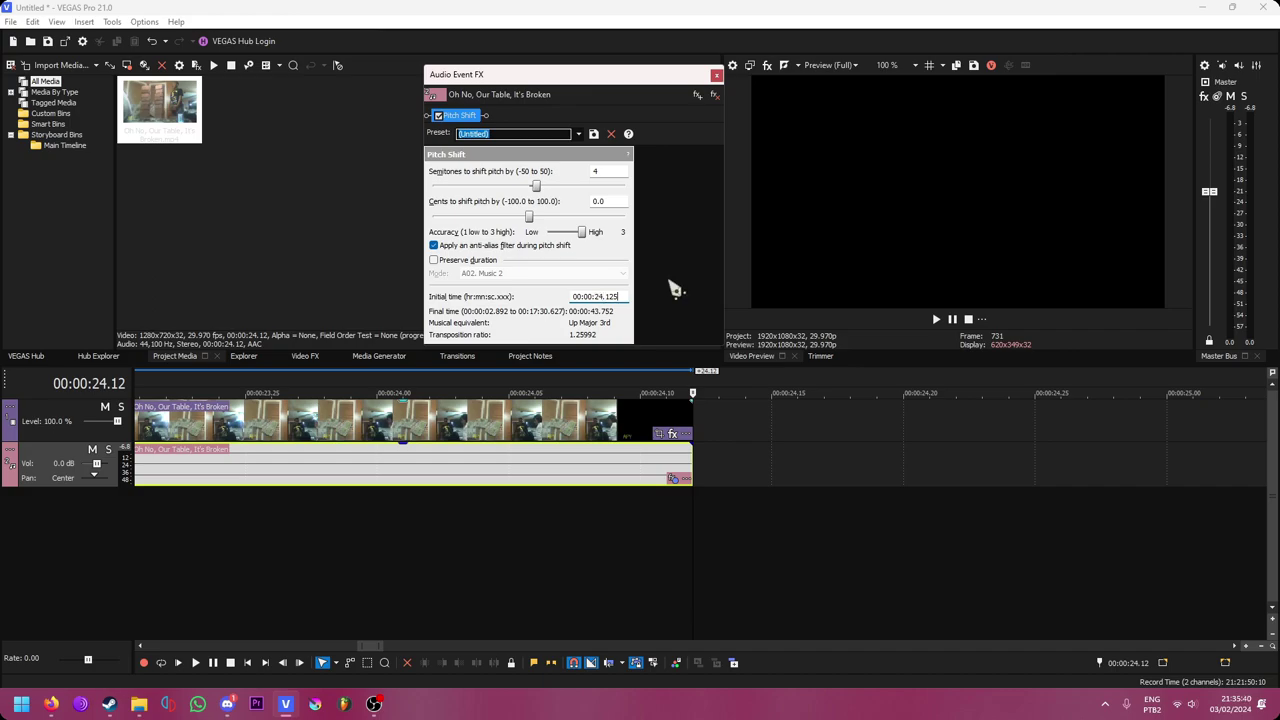
scroll(678, 451, down, 8)
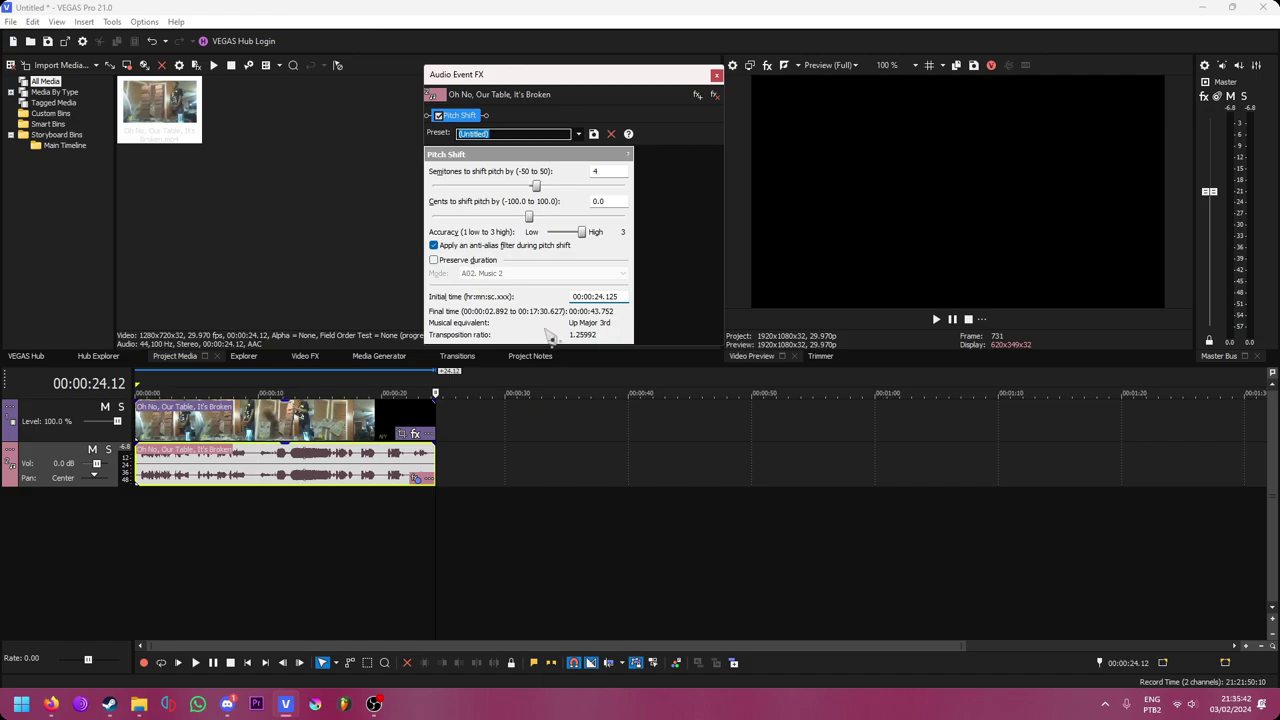
double_click(446, 246)
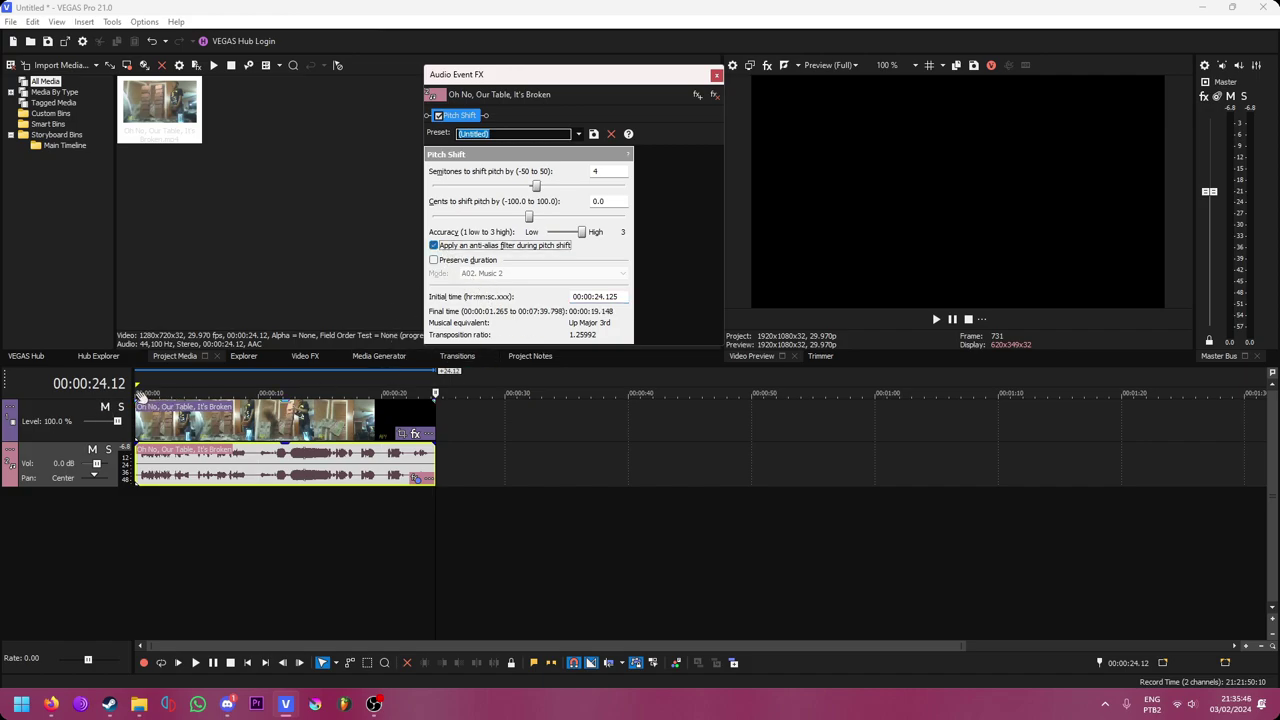
Split the audio clip at 00:00:19.15 and delete the part after the split.
click(137, 394)
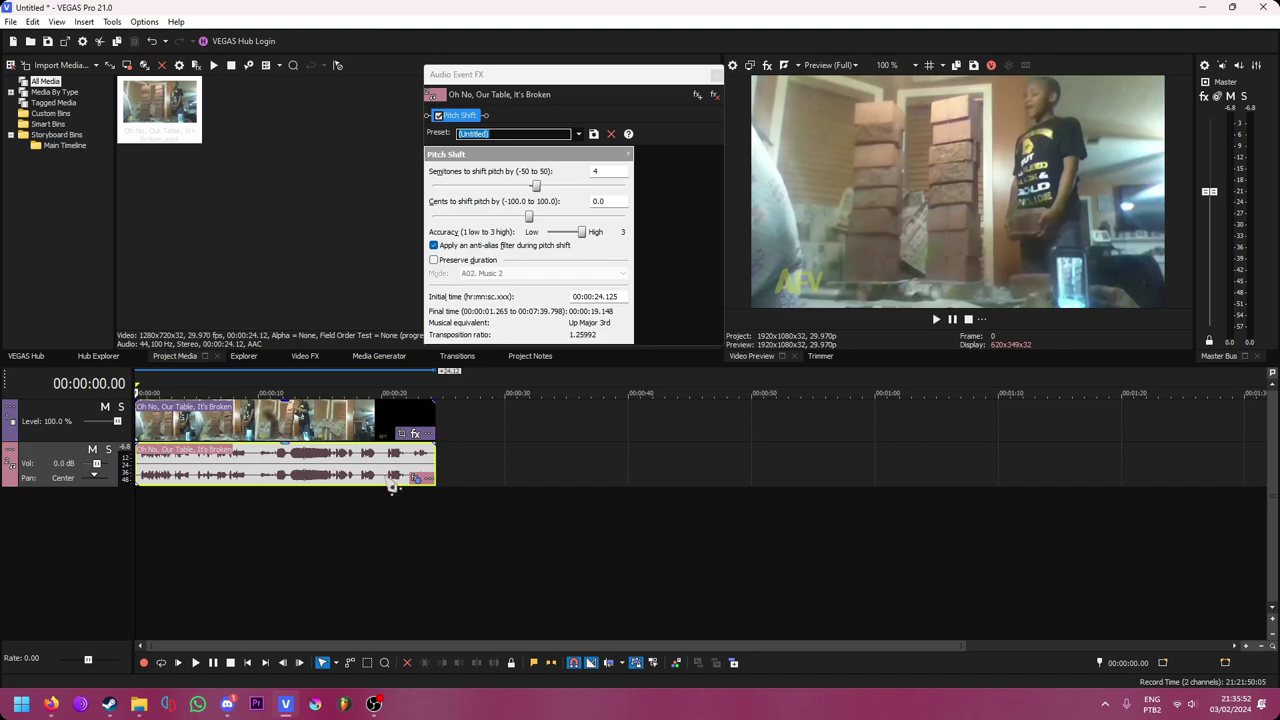
click(396, 474)
scroll(880, 520, up, 4)
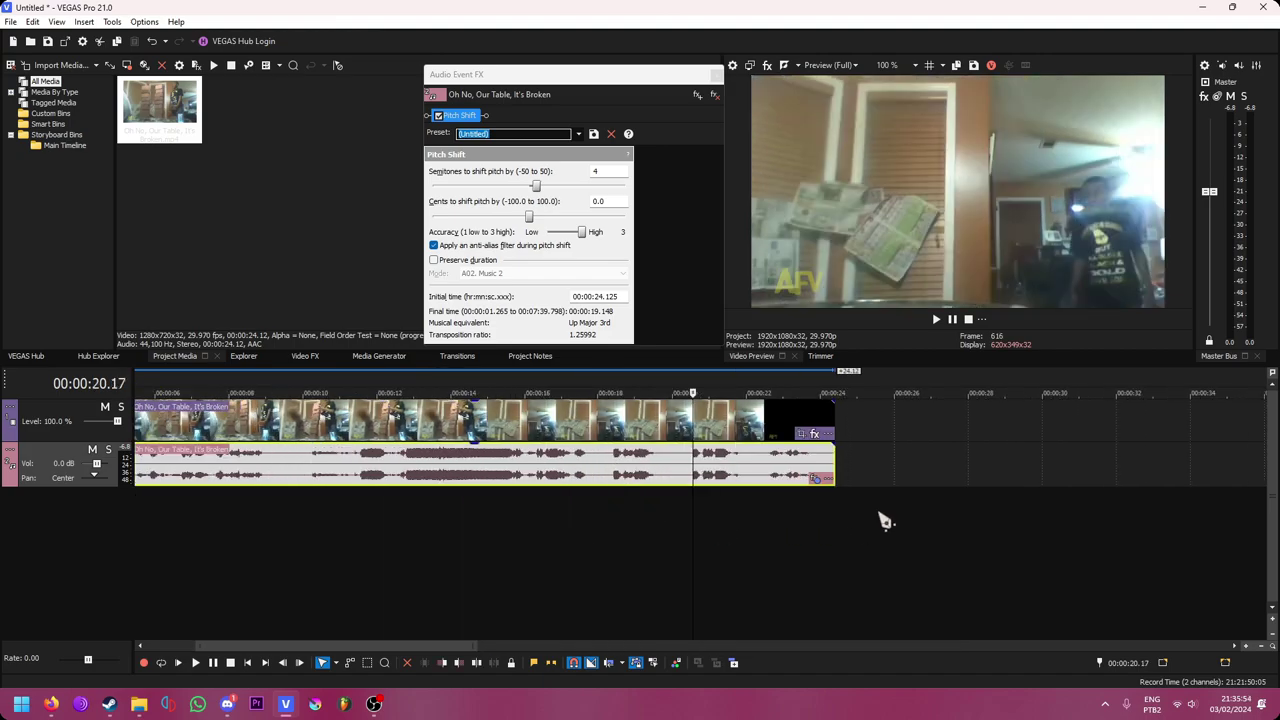
scroll(880, 520, up, 5)
click(640, 476)
click(621, 477)
key(s)
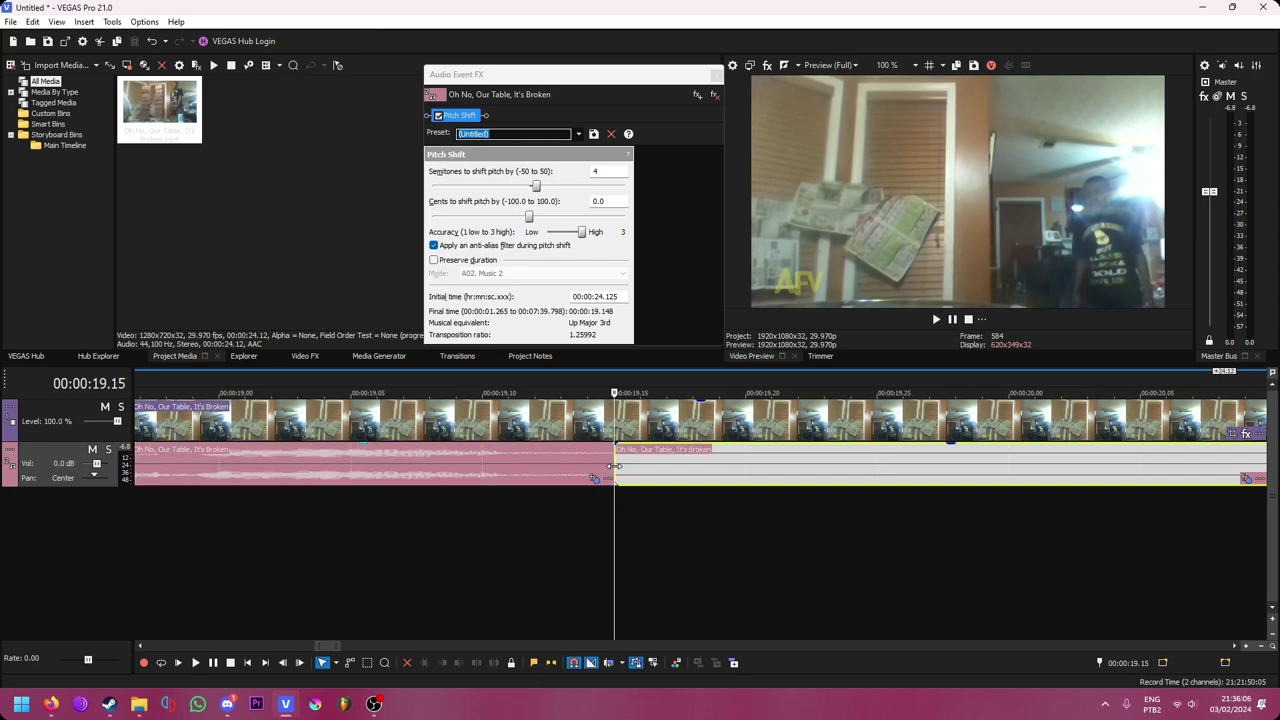
key(Delete)
scroll(614, 467, down, 8)
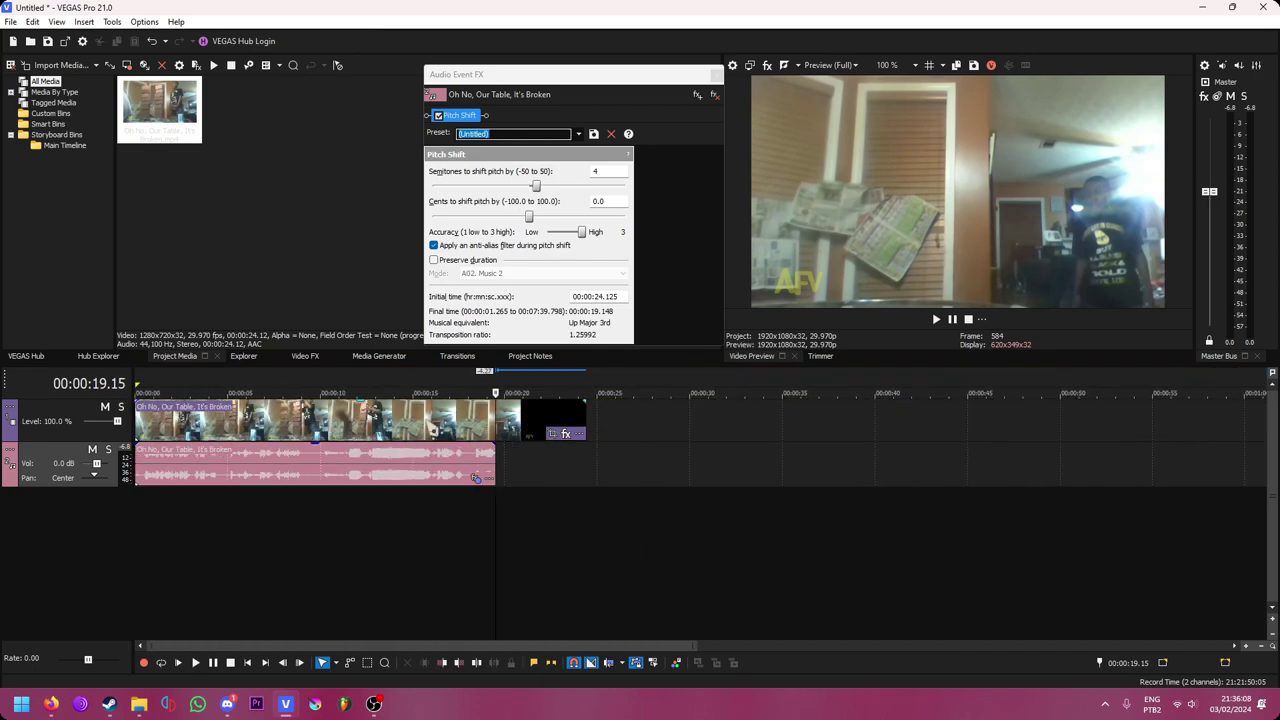
Time-compress the video clip so that it ends together with the trimmed audio clip.
click(426, 420)
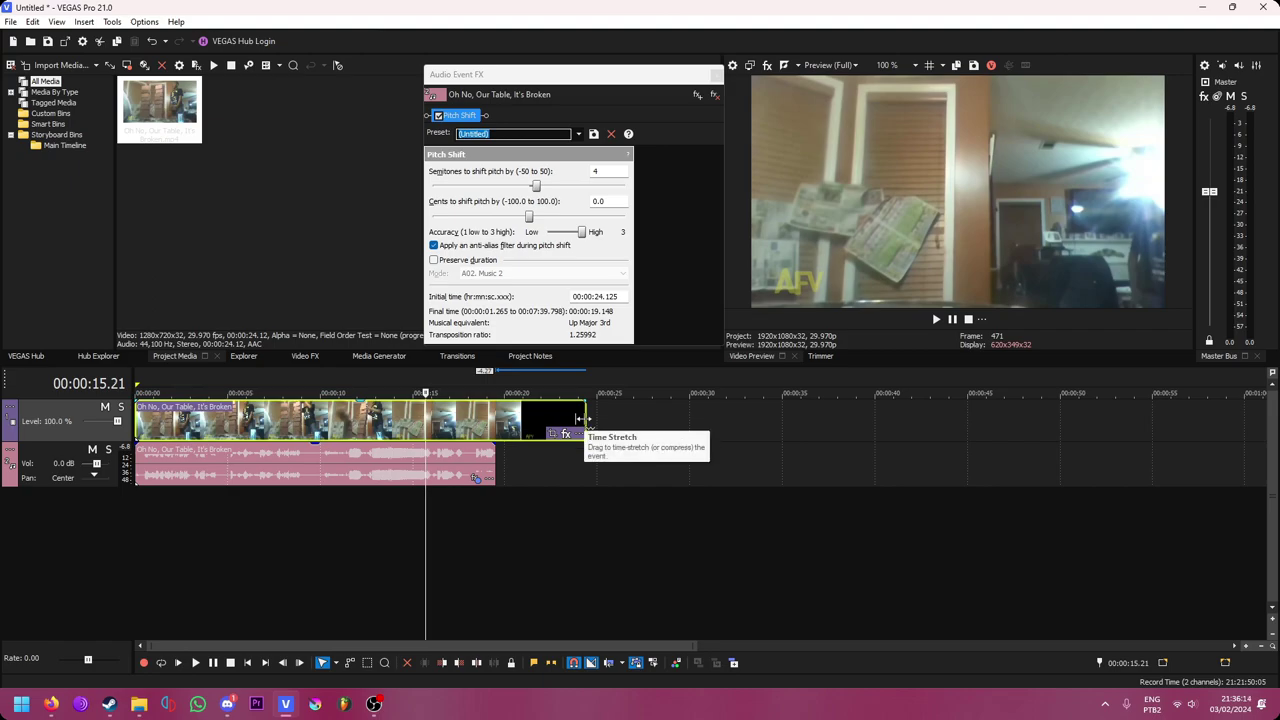
drag(579, 419, 493, 420)
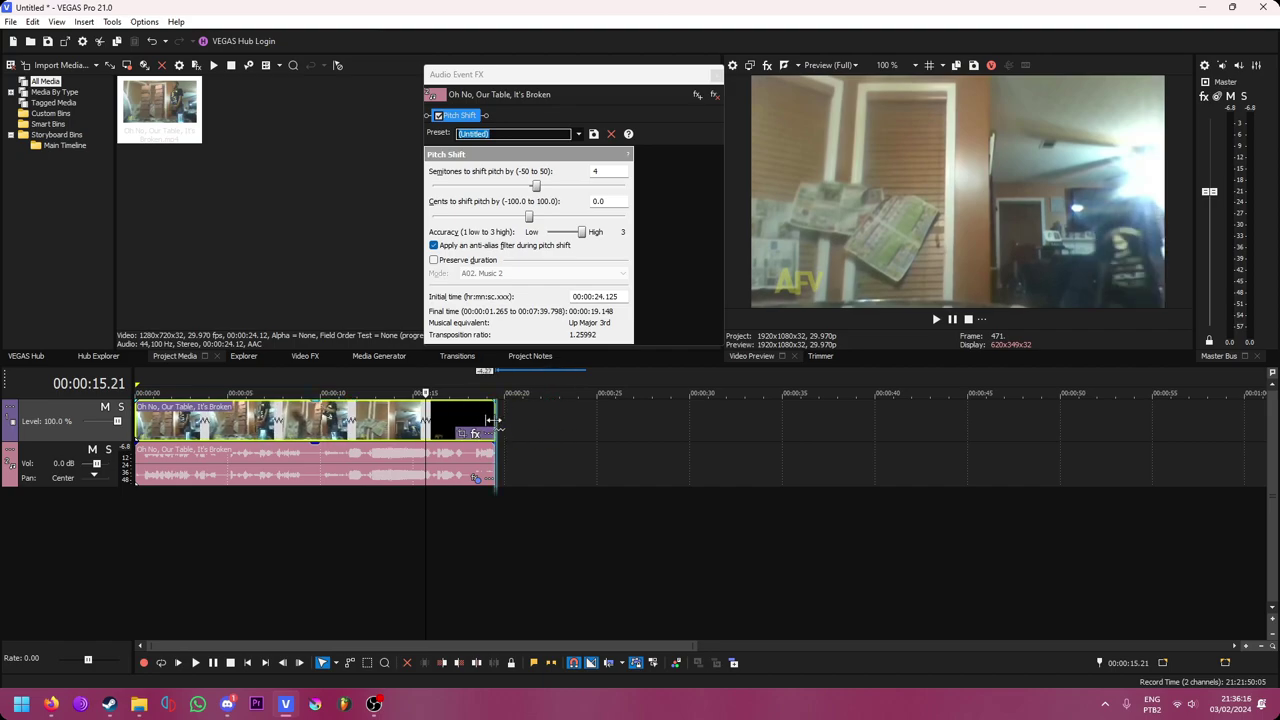
scroll(435, 452, down, 3)
Play the timeline from the start to check that the compressed video matches the pitched audio.
click(140, 394)
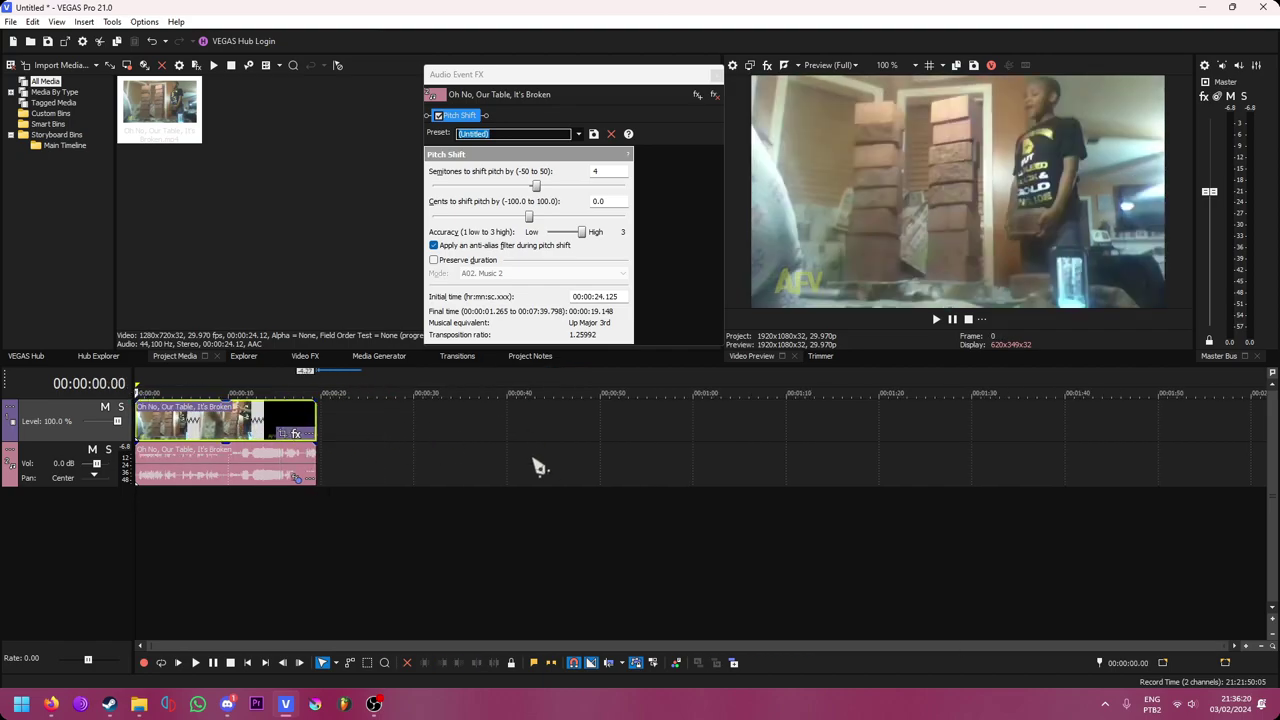
scroll(531, 463, up, 4)
scroll(531, 463, down, 1)
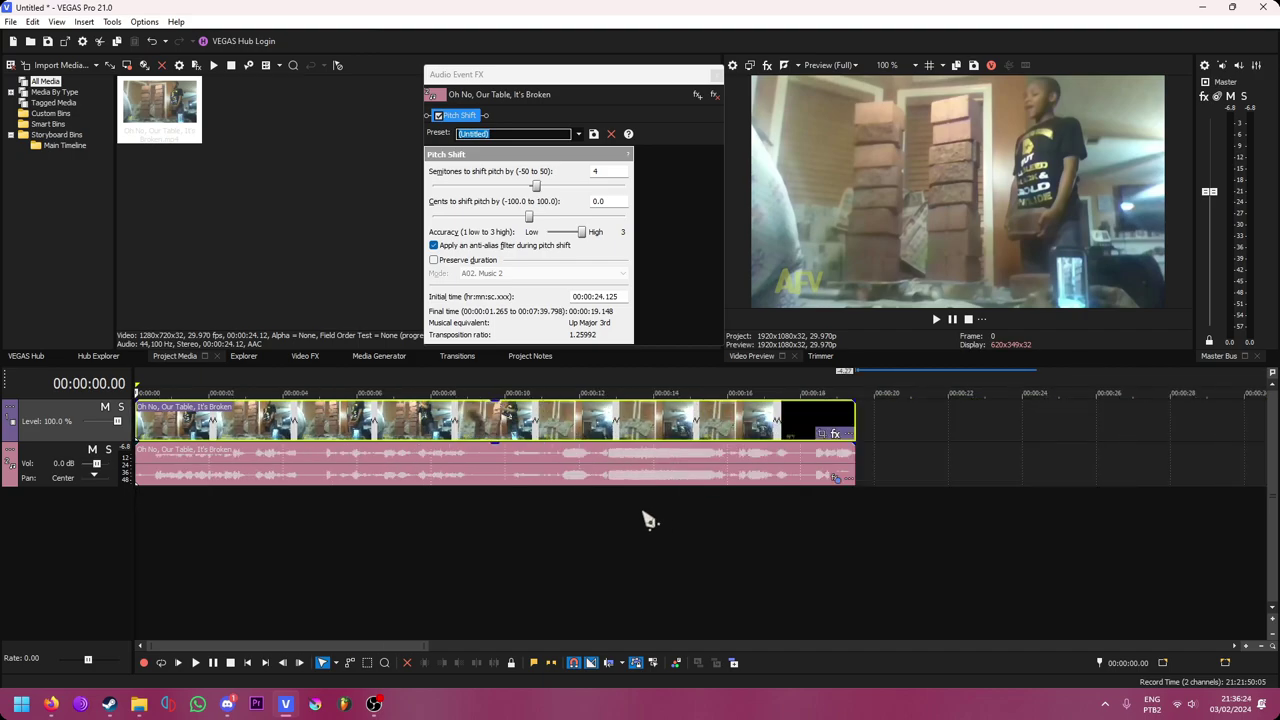
key(space)
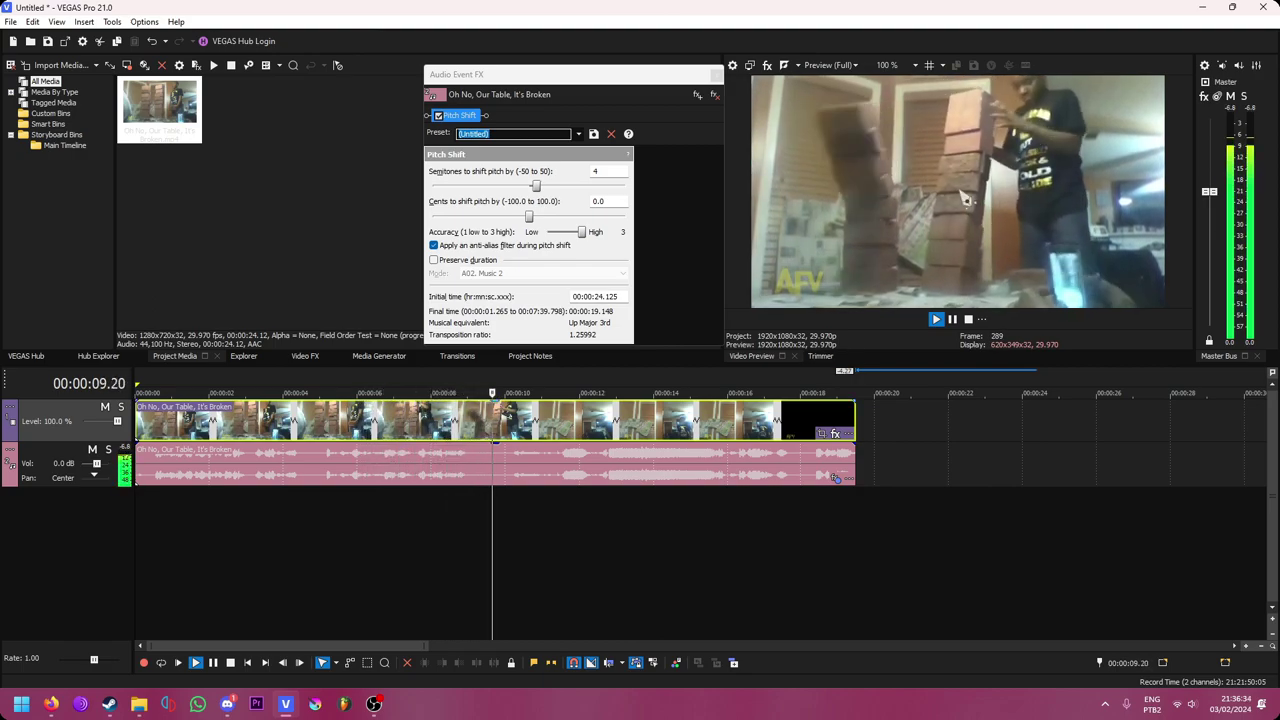
click(958, 324)
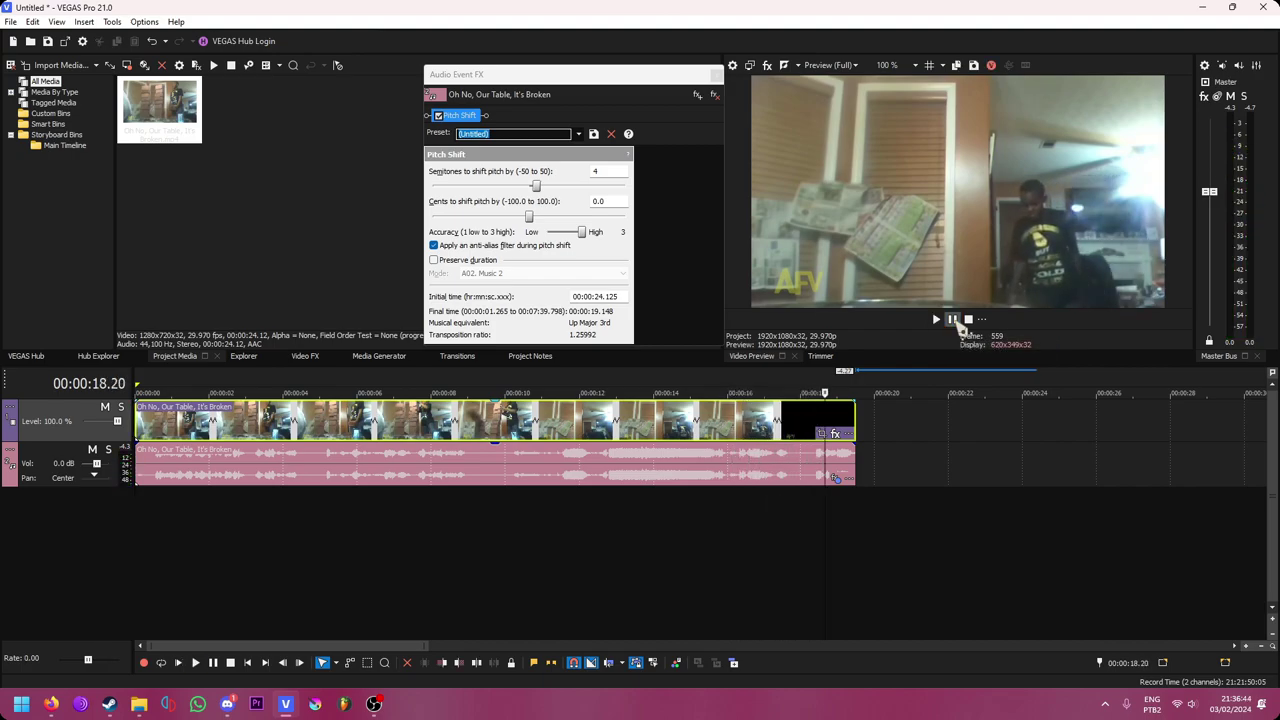
click(698, 95)
click(482, 321)
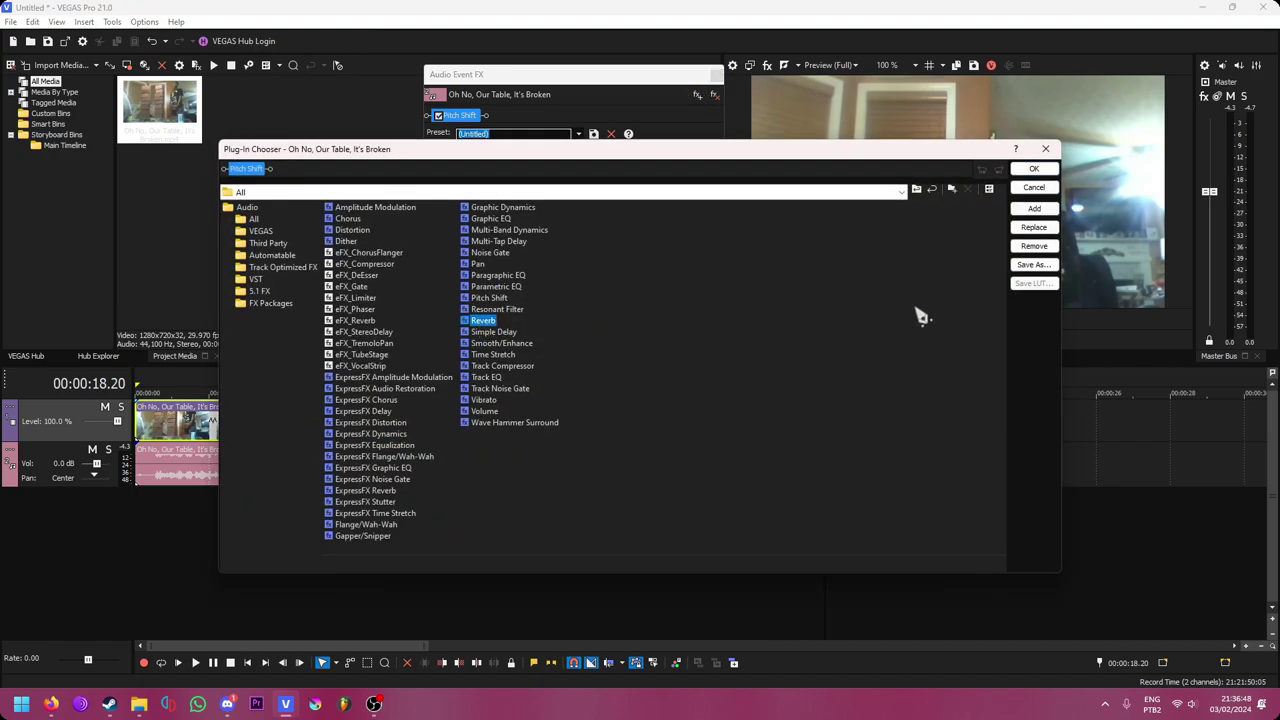
click(1034, 187)
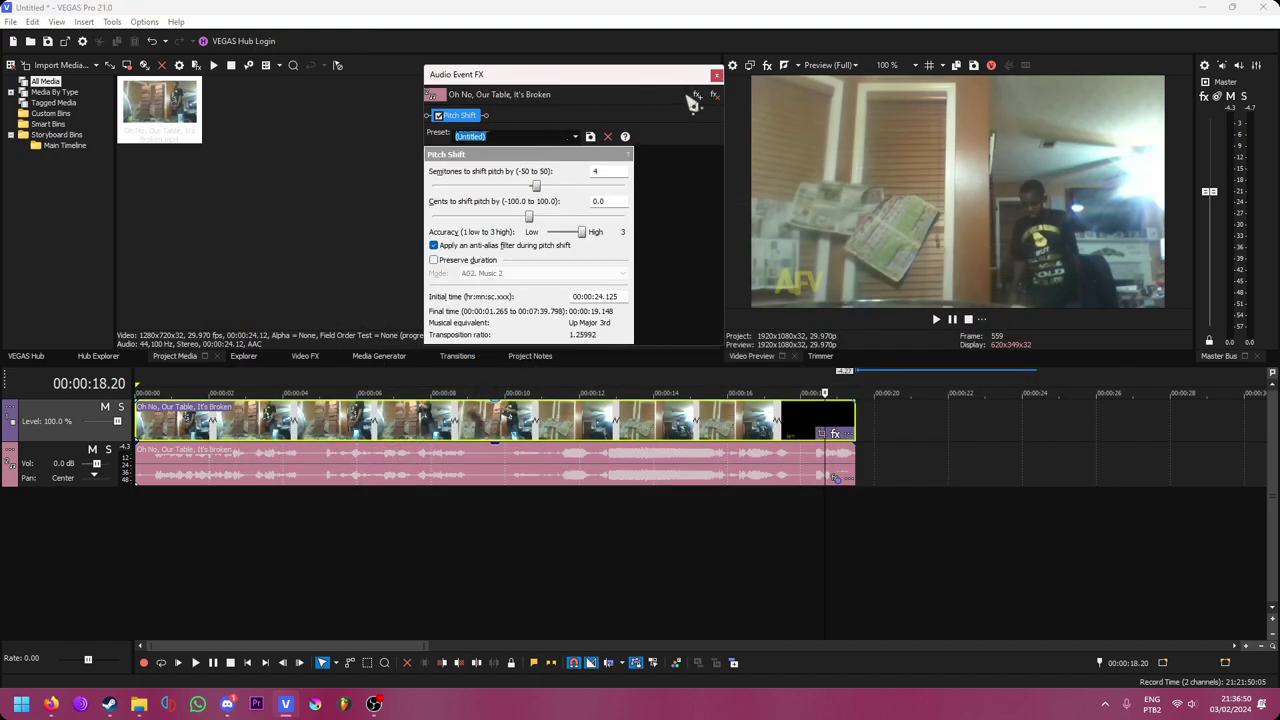
Add a Reverb effect to the audio clip with dry out at -2.1 dB, reverb out at -21.4 dB and early out at -9.1 dB.
click(695, 96)
double_click(482, 322)
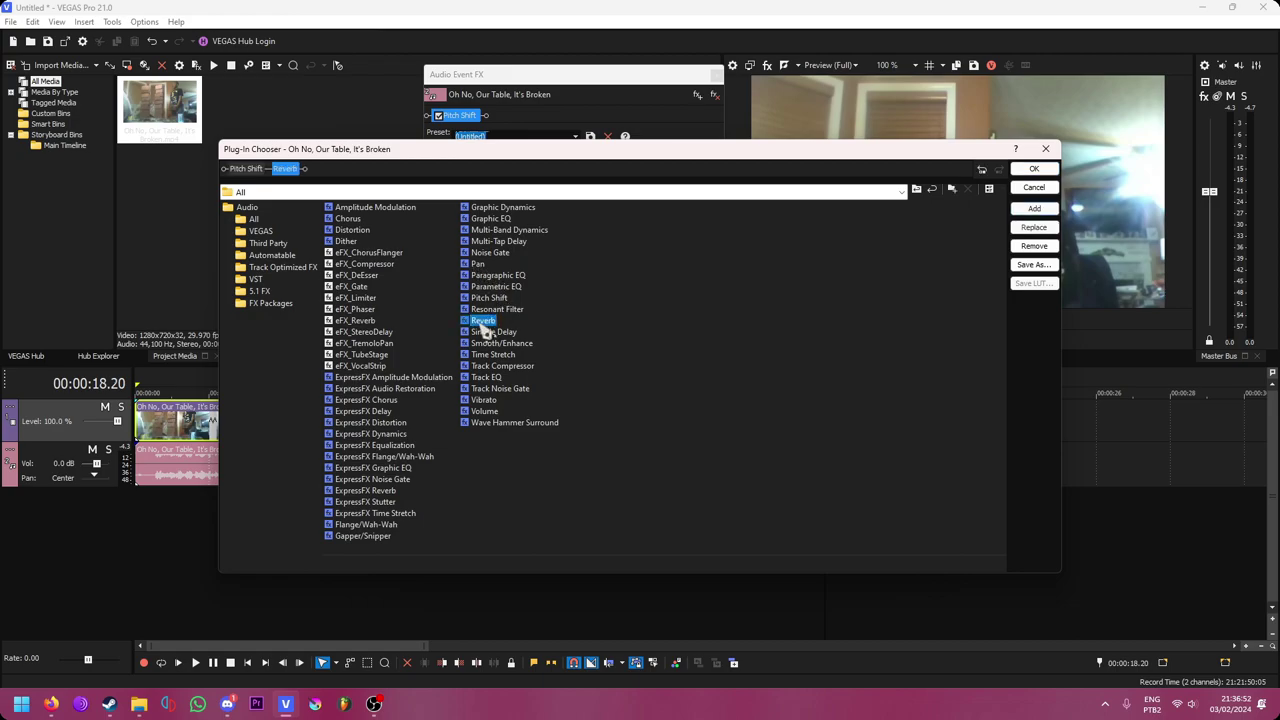
click(1034, 169)
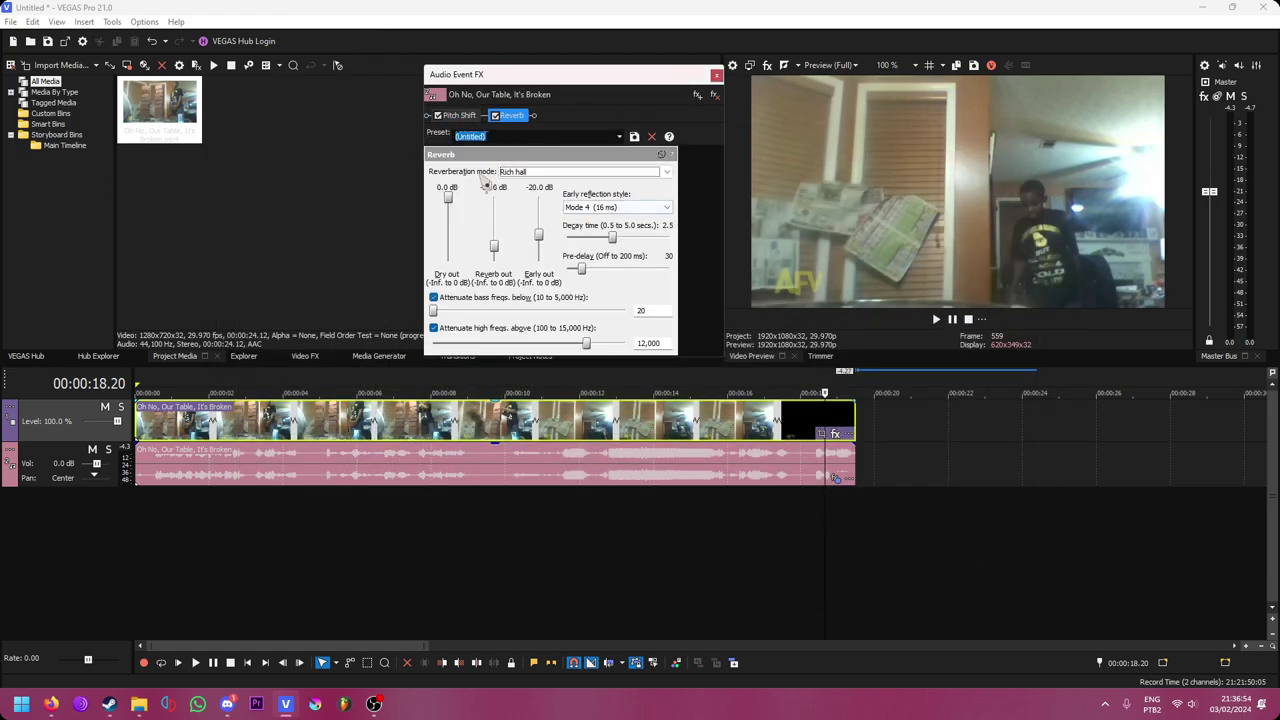
drag(452, 208, 458, 216)
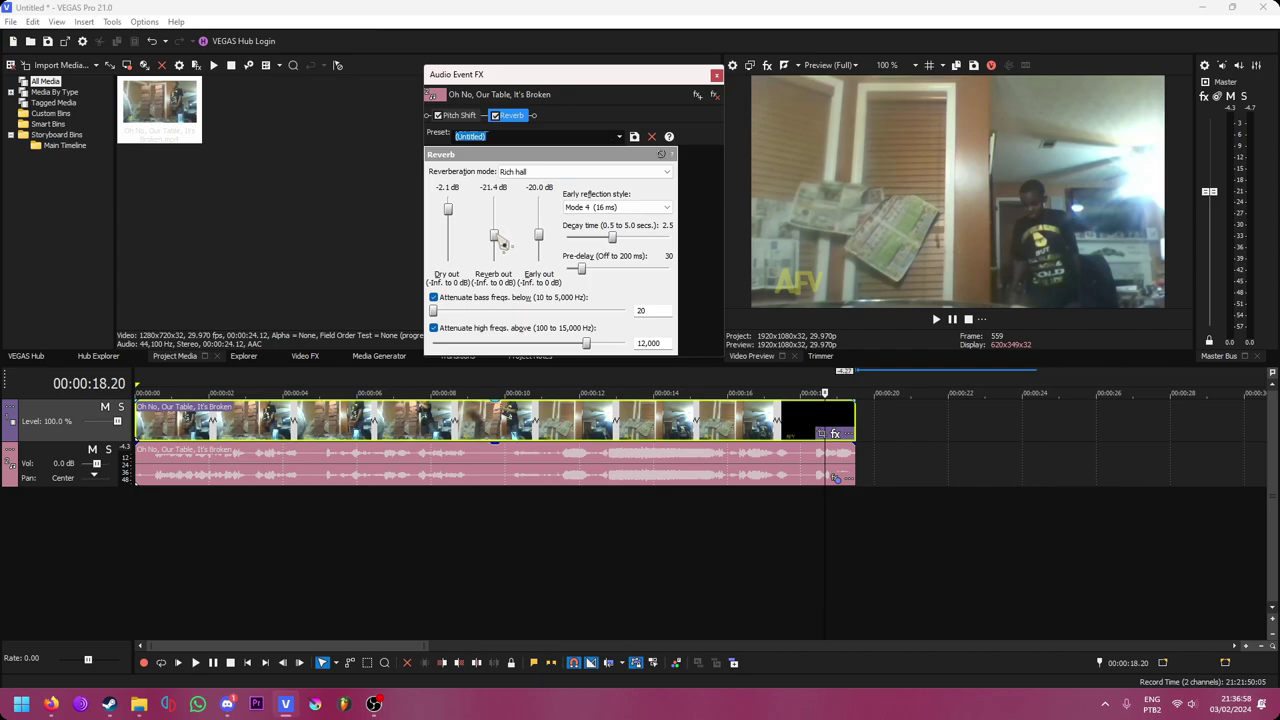
click(716, 75)
Play the timeline from near the start to hear the reverb on the audio clip.
click(142, 392)
key(space)
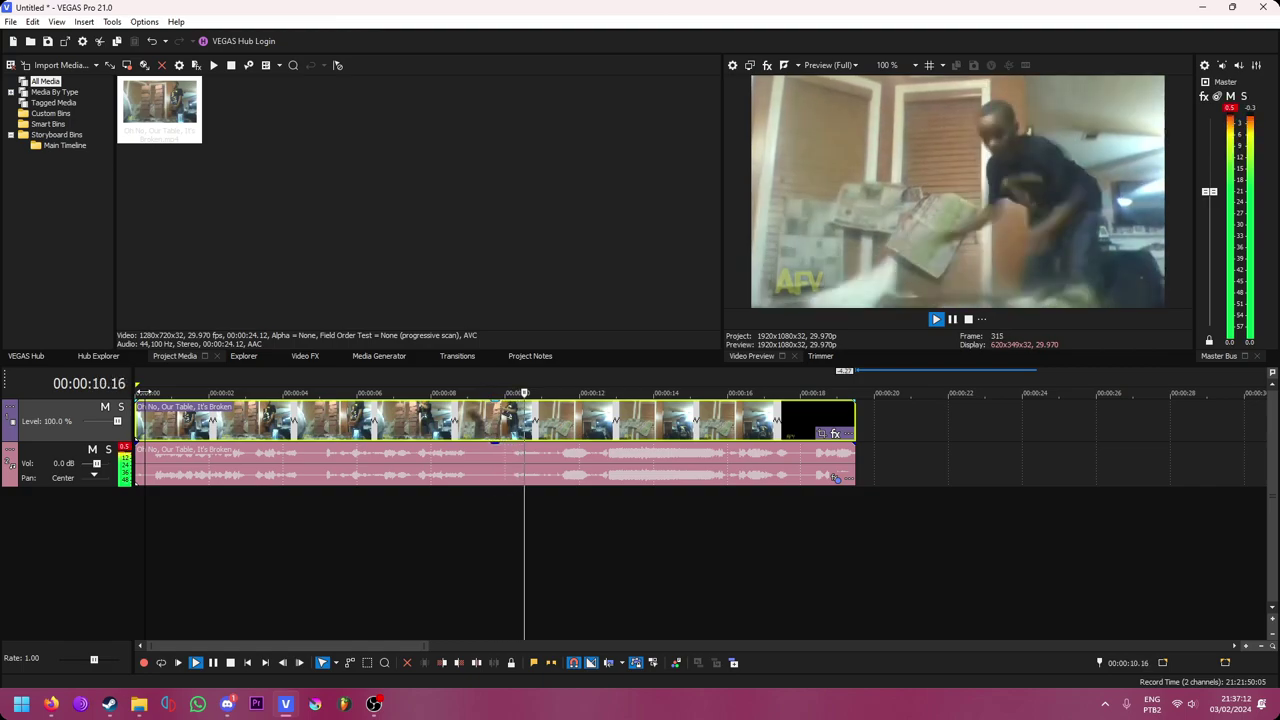
click(953, 320)
Add an ExpressFX Equalization effect to the audio clip after the Reverb.
click(685, 478)
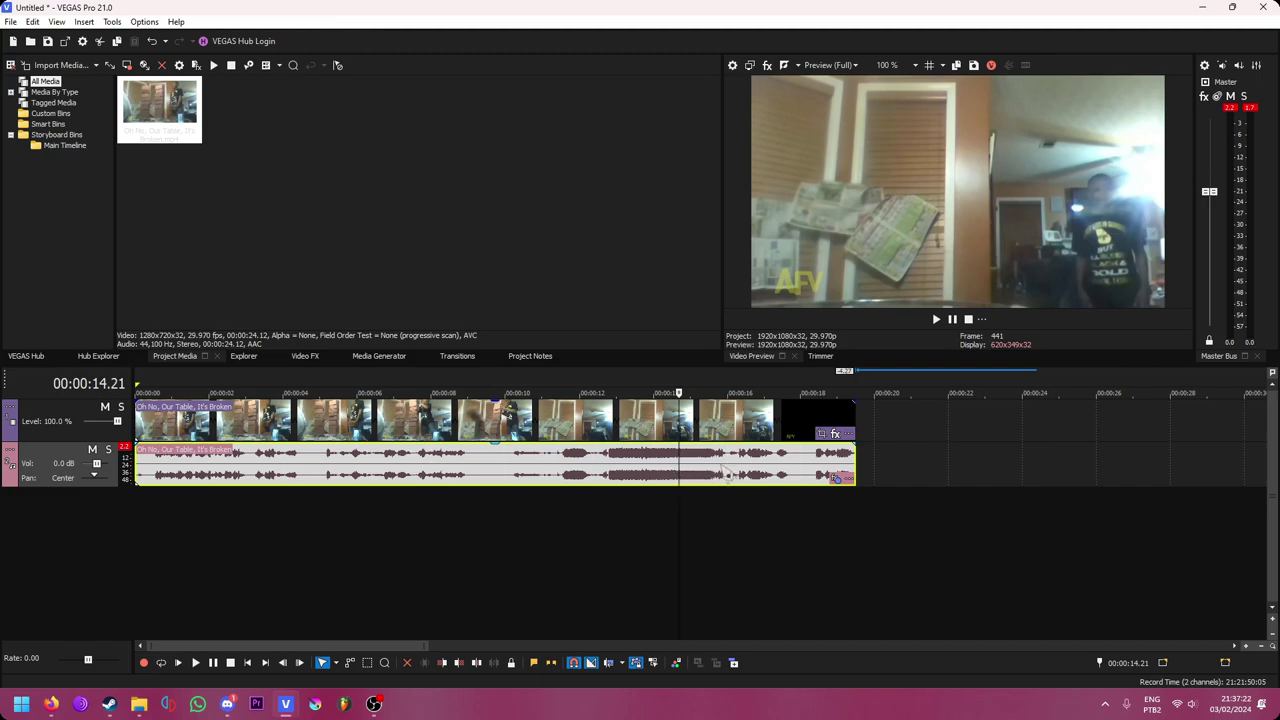
click(833, 478)
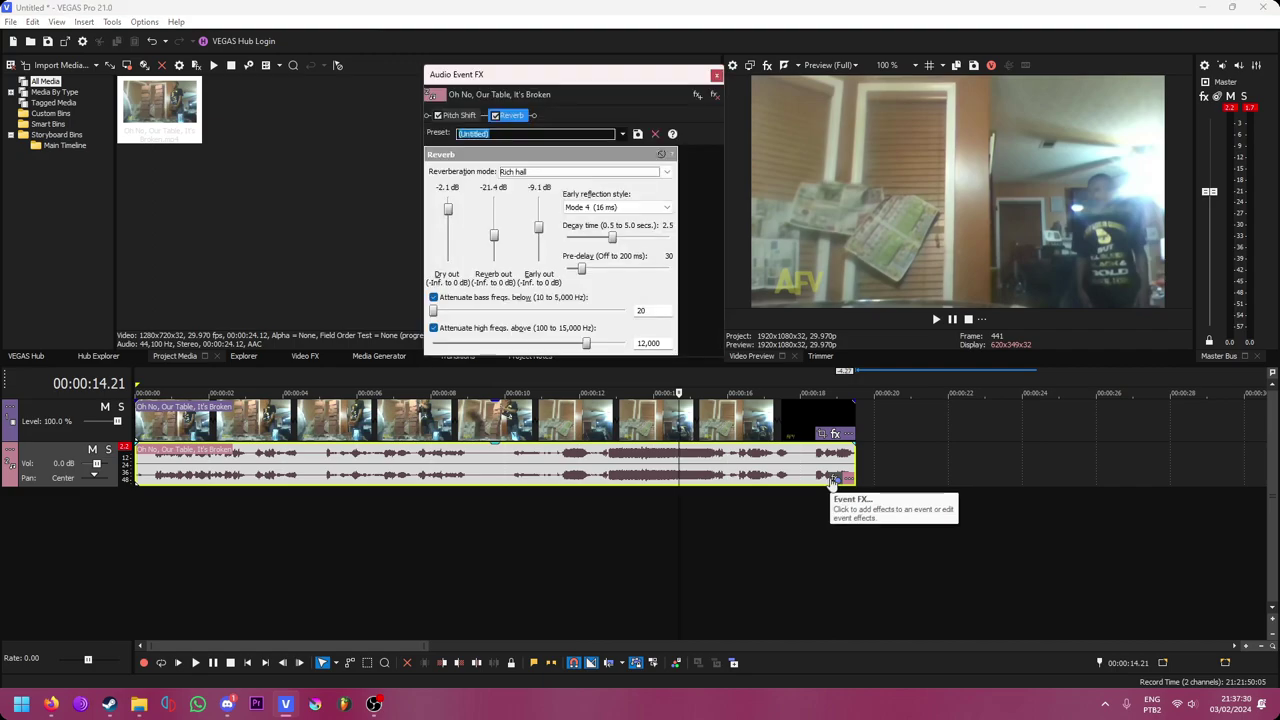
click(700, 97)
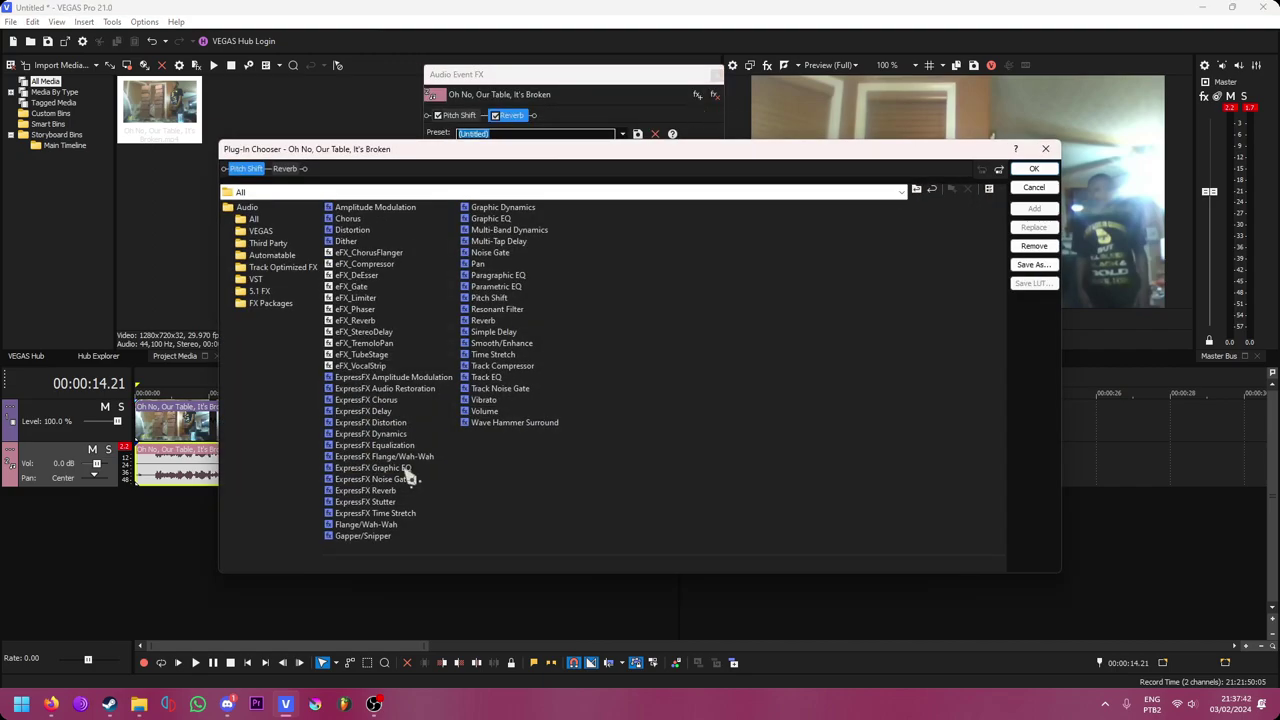
double_click(390, 446)
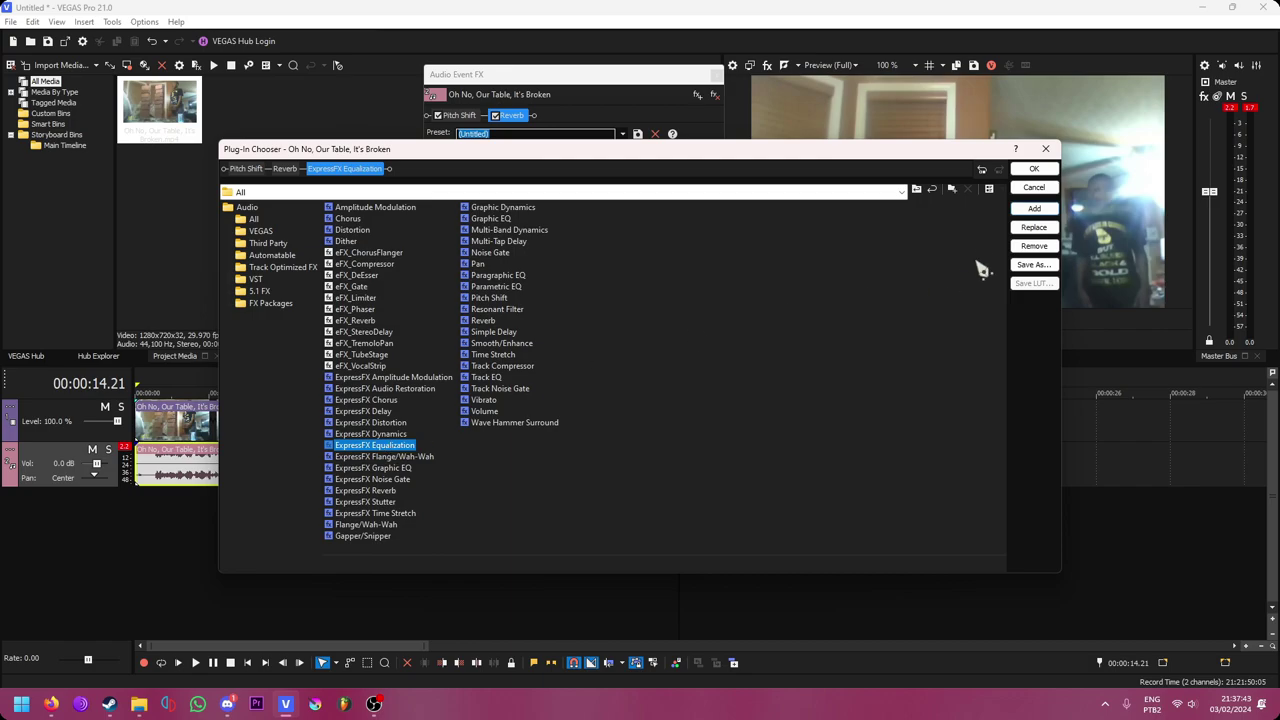
click(1034, 169)
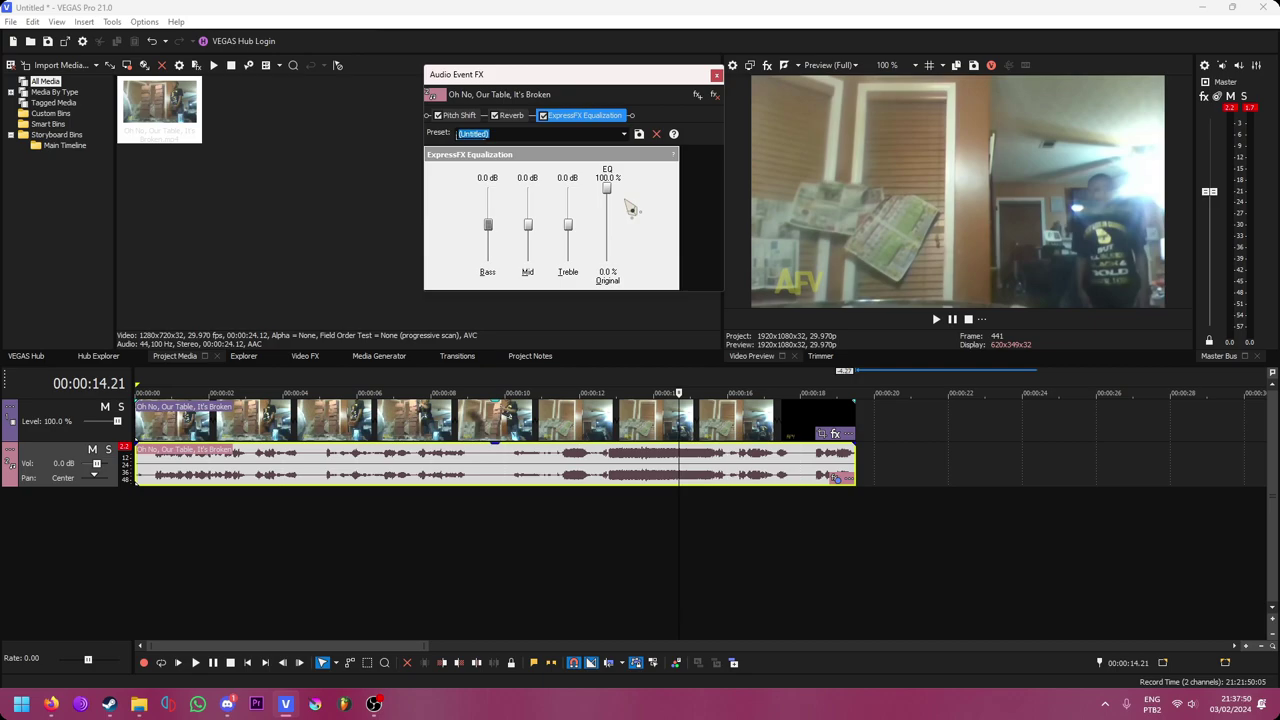
Try the equalizer's bass at 25.0 dB and play the clip from the start to hear it.
drag(487, 226, 493, 203)
click(145, 397)
key(space)
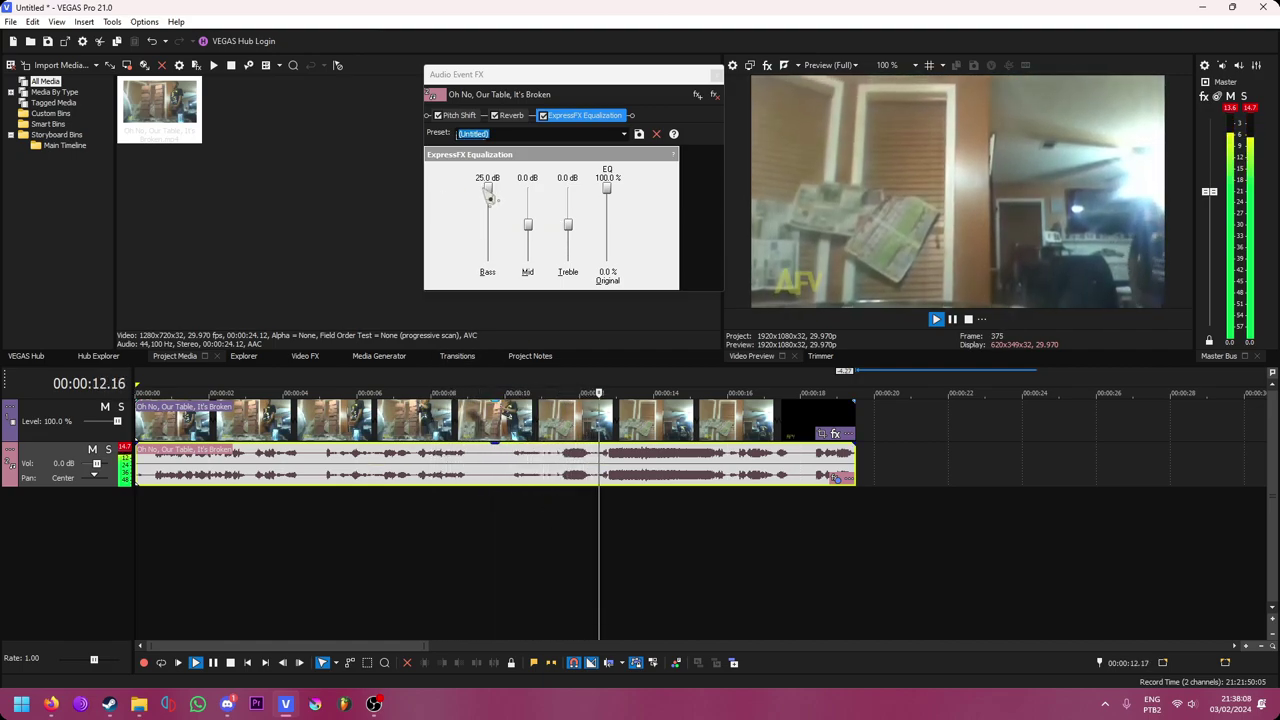
key(space)
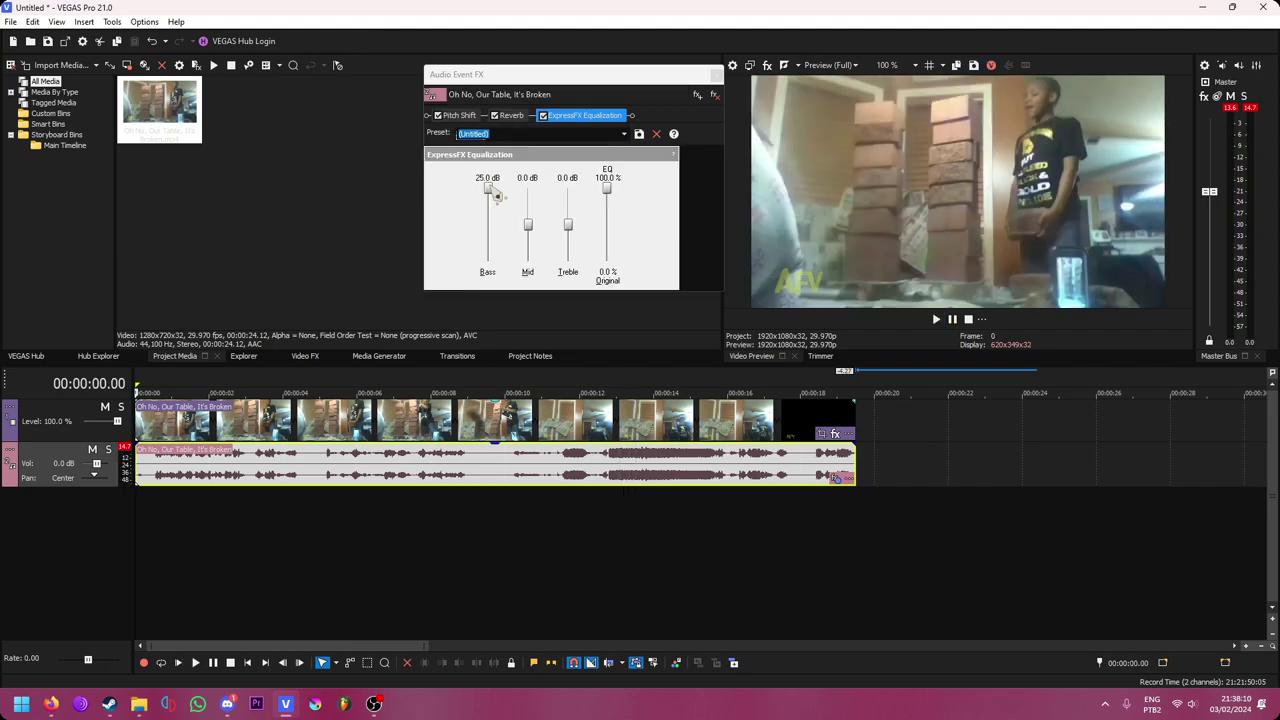
Set the equalizer's bass to -1.3 dB and audition the clip from about 00:00:11.
click(553, 393)
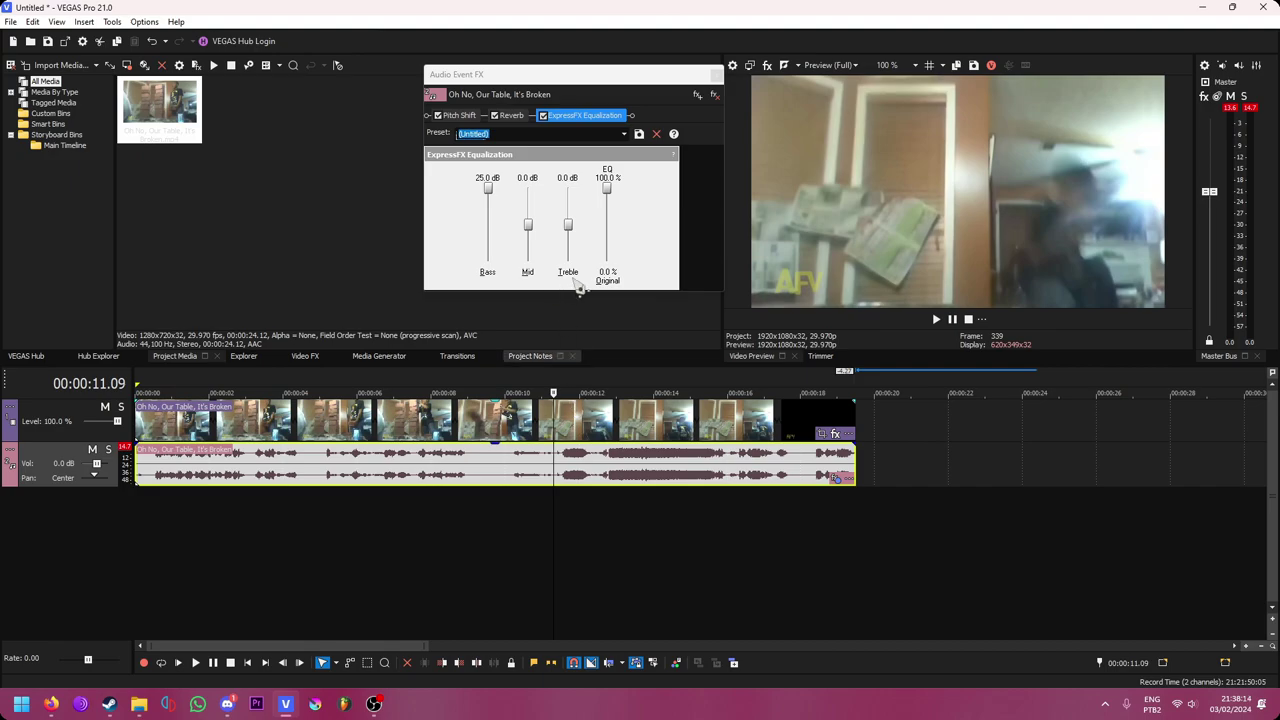
drag(488, 188, 500, 238)
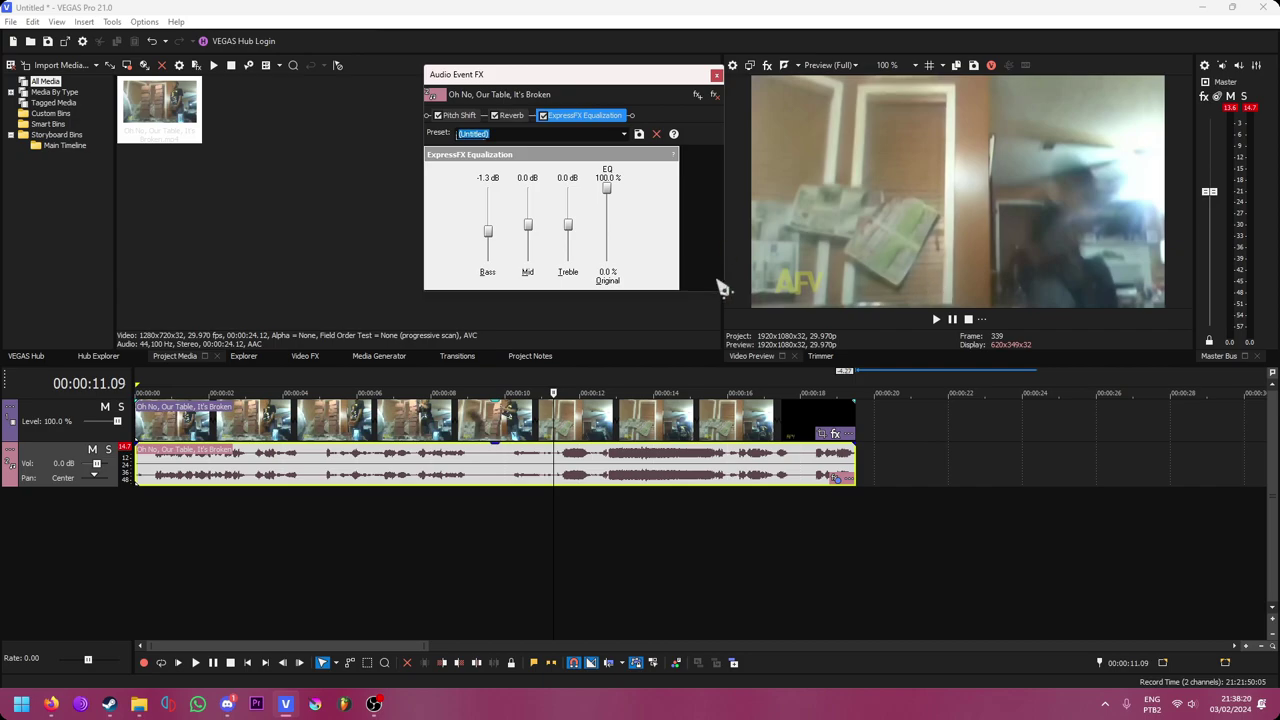
click(538, 394)
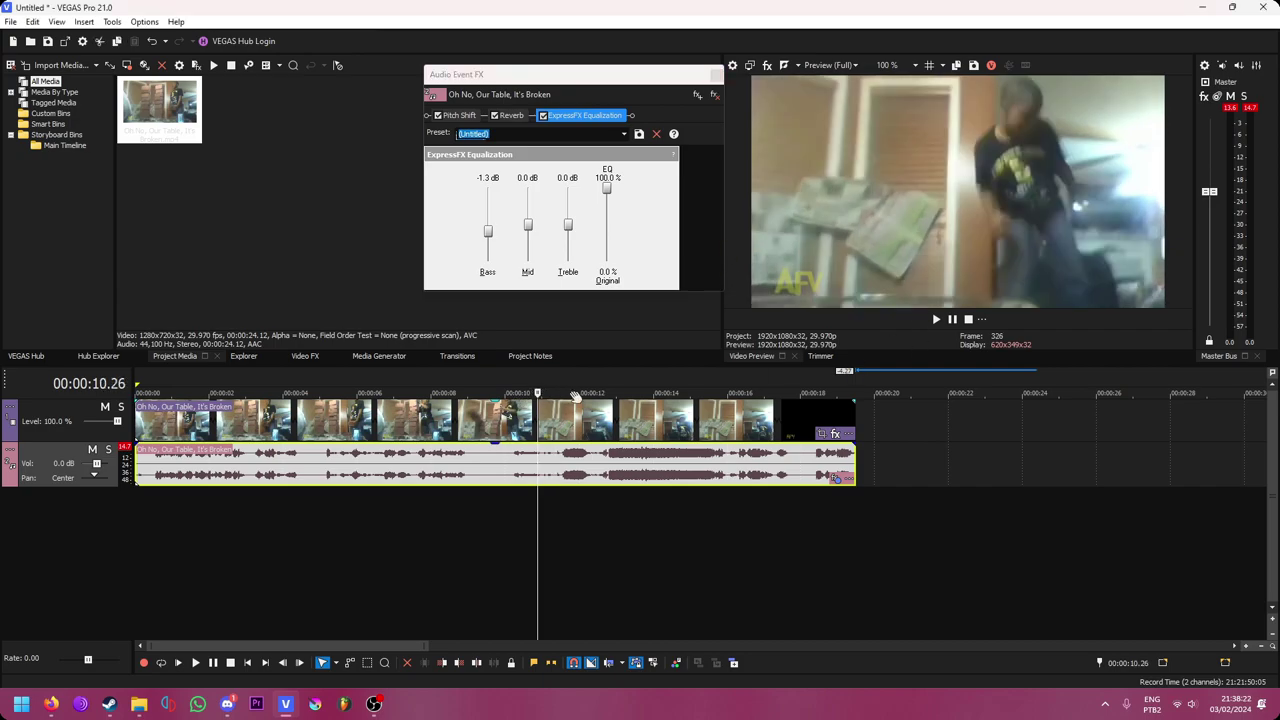
key(space)
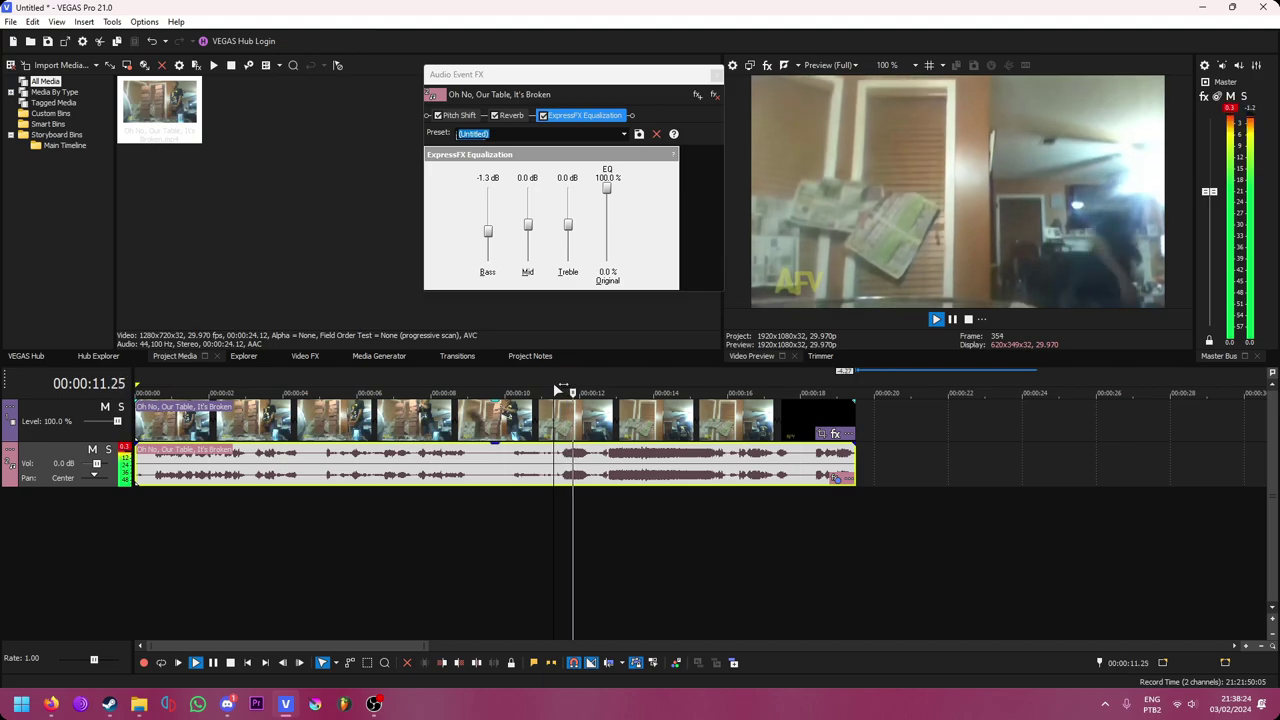
key(space)
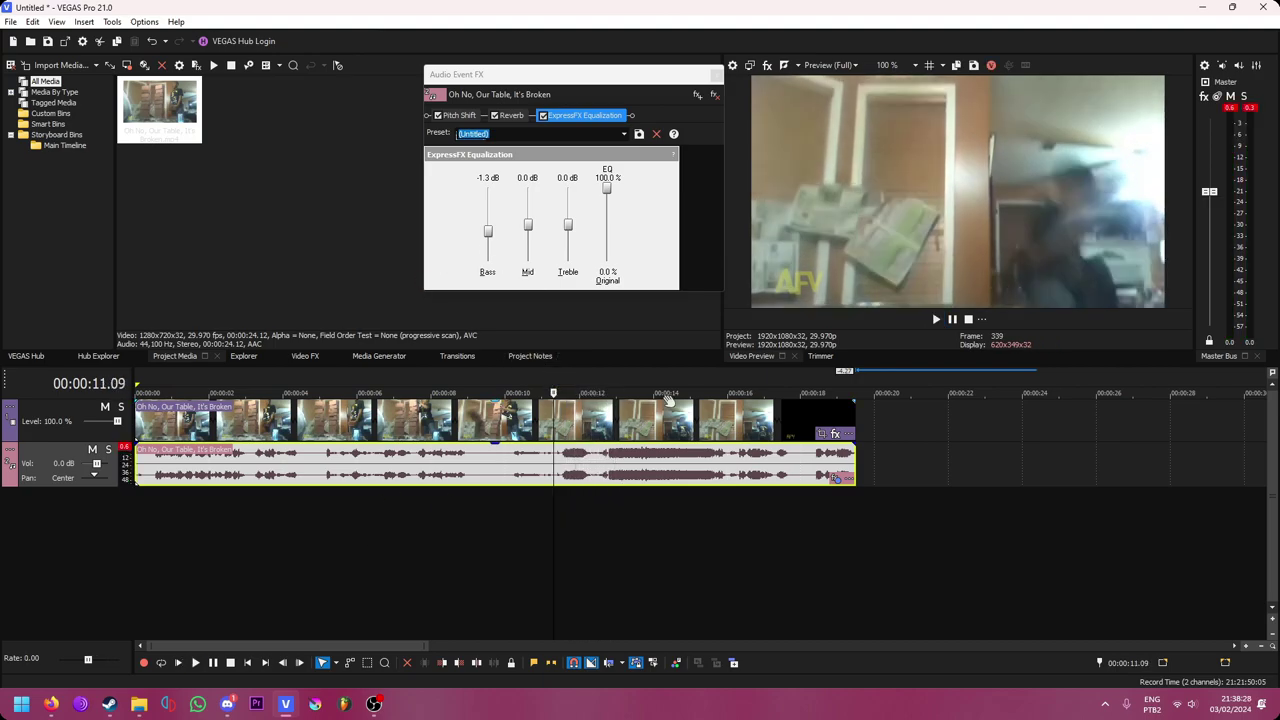
Mute the video track and try the equalizer's mid at 25.0 dB, auditioning it from 00:00:11.09.
click(105, 407)
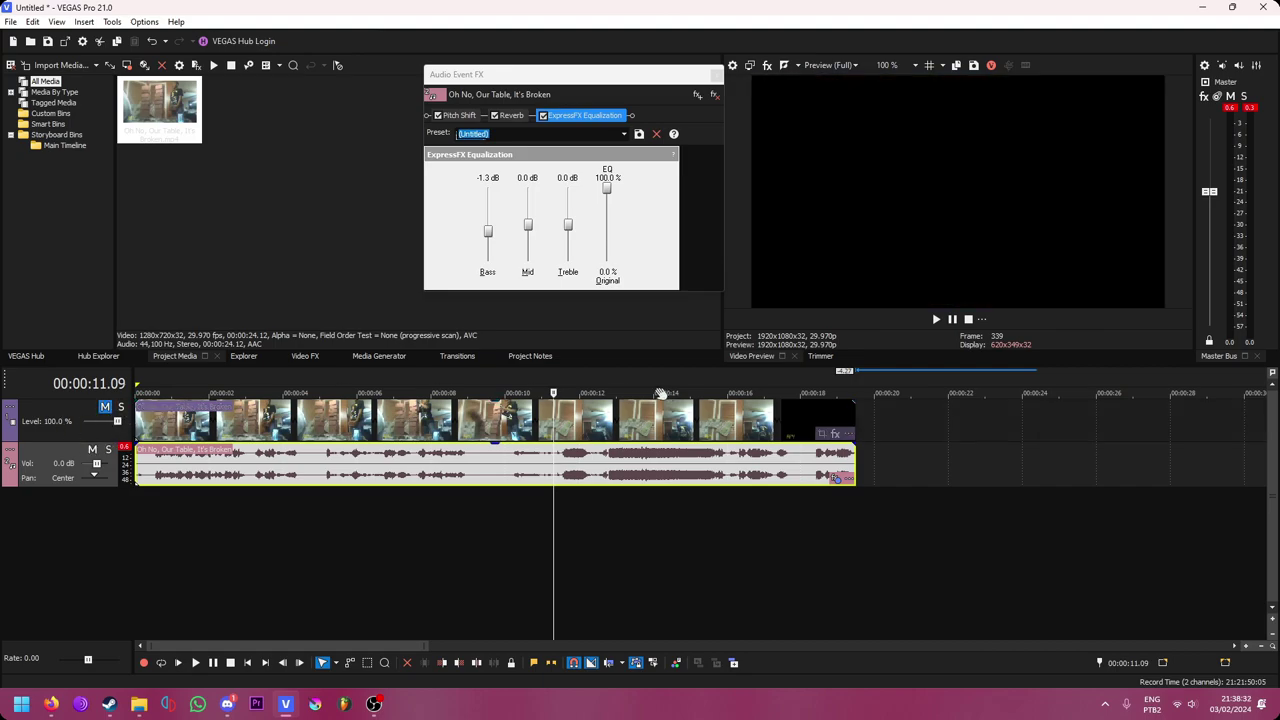
drag(529, 227, 537, 177)
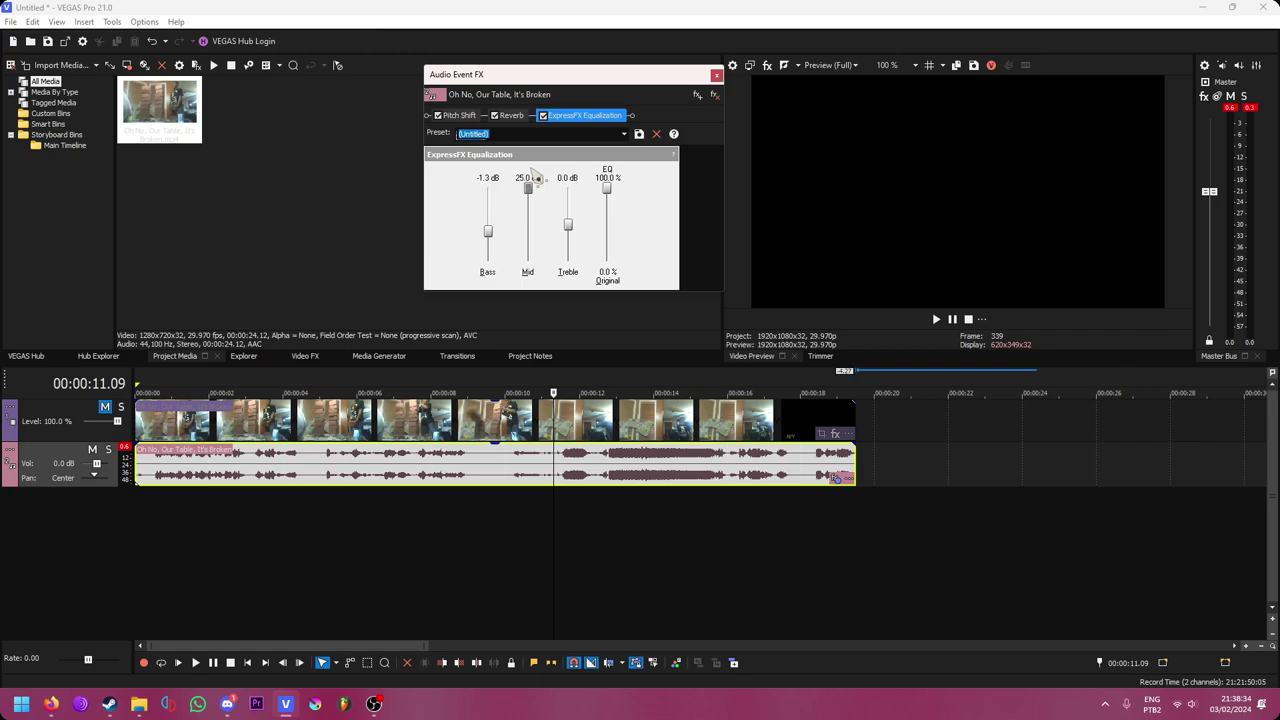
click(936, 319)
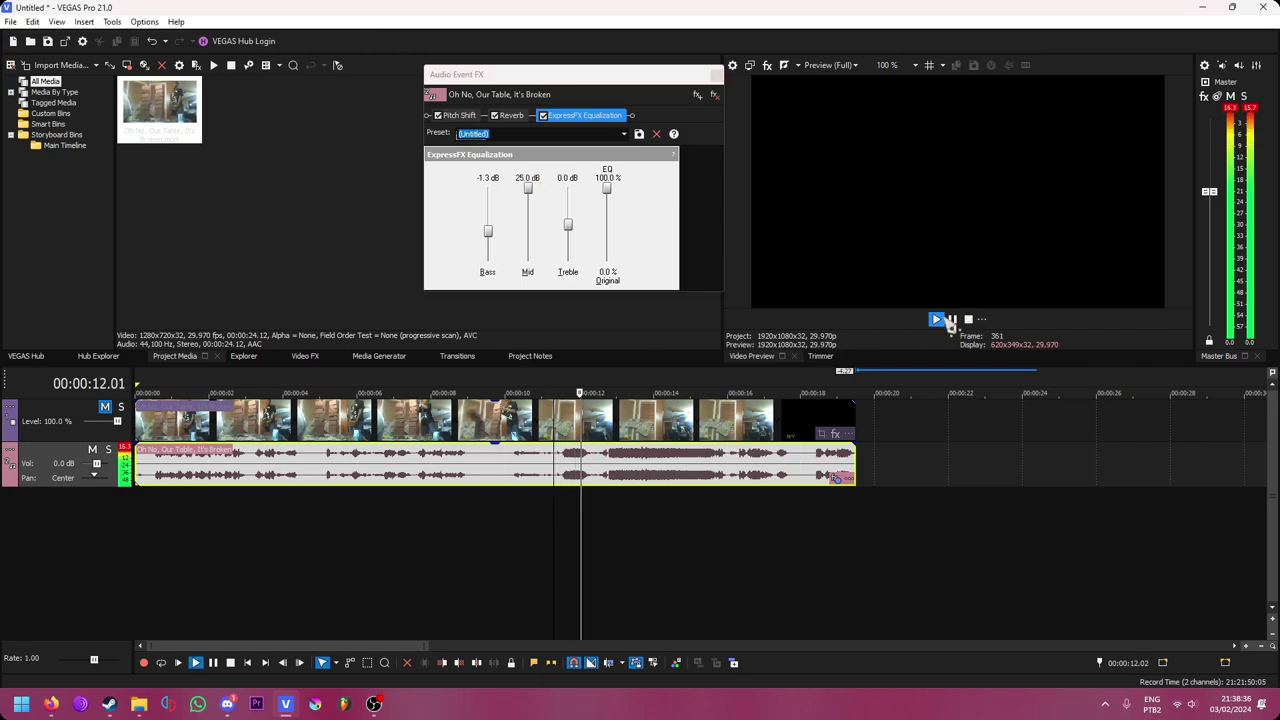
click(952, 319)
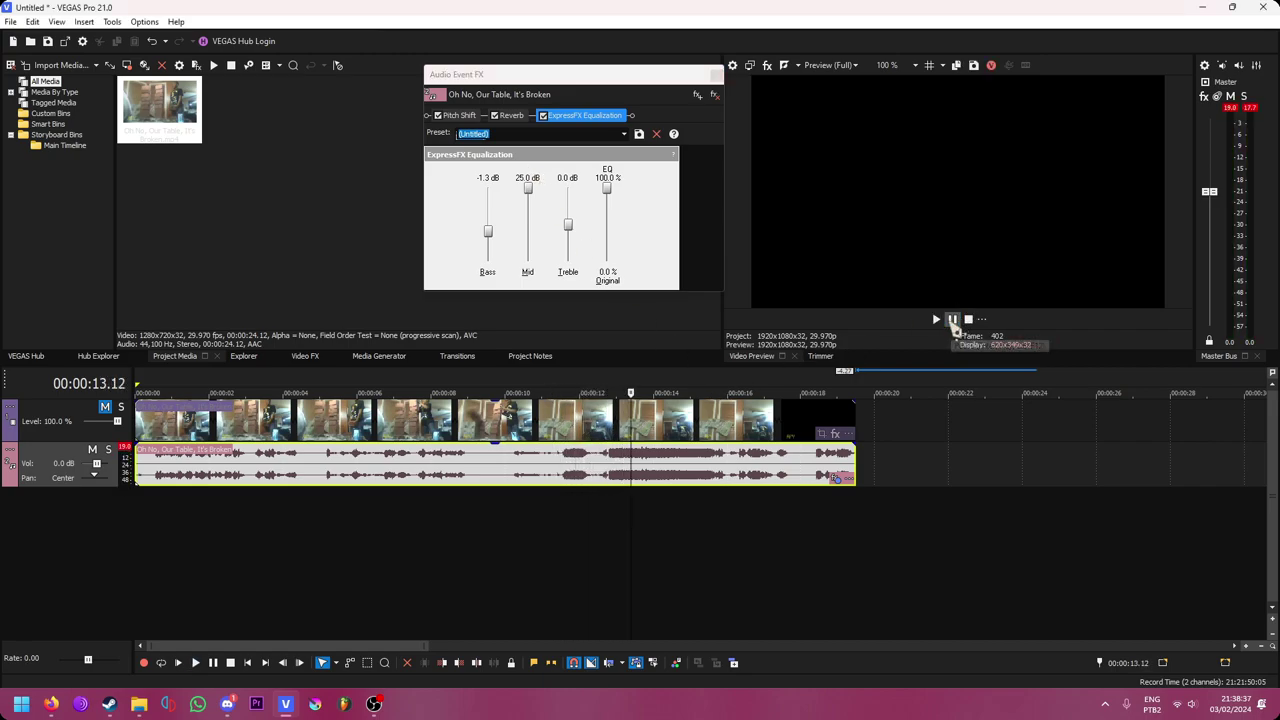
click(557, 400)
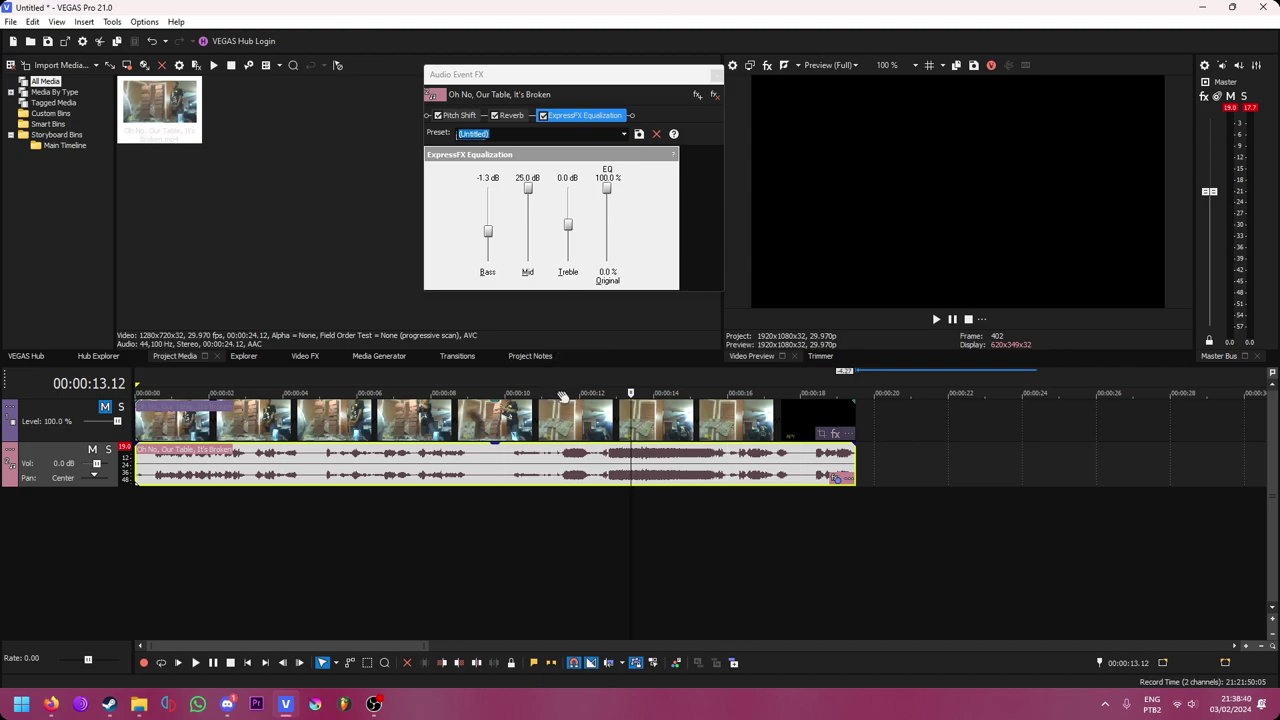
click(548, 398)
Set the equalizer's mid to -1.3 dB and treble to 4.5 dB and audition the sound from 00:00:11.05.
drag(528, 189, 535, 215)
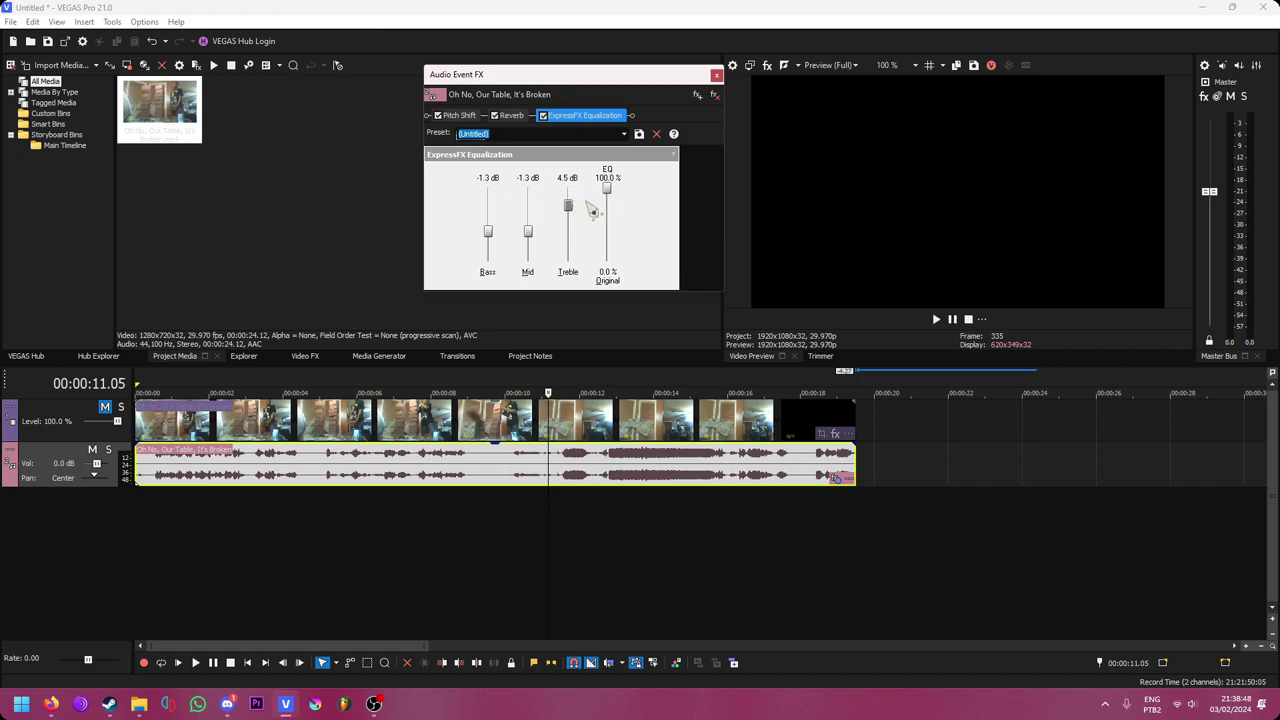
click(937, 320)
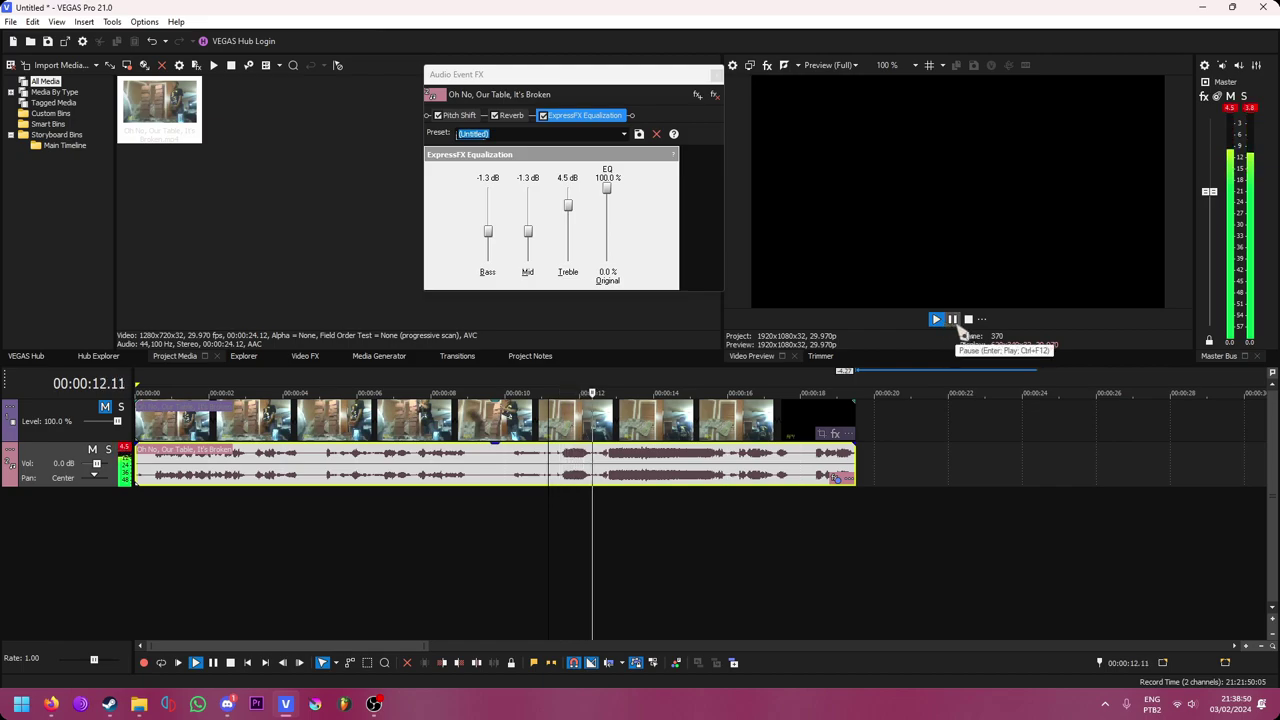
click(955, 322)
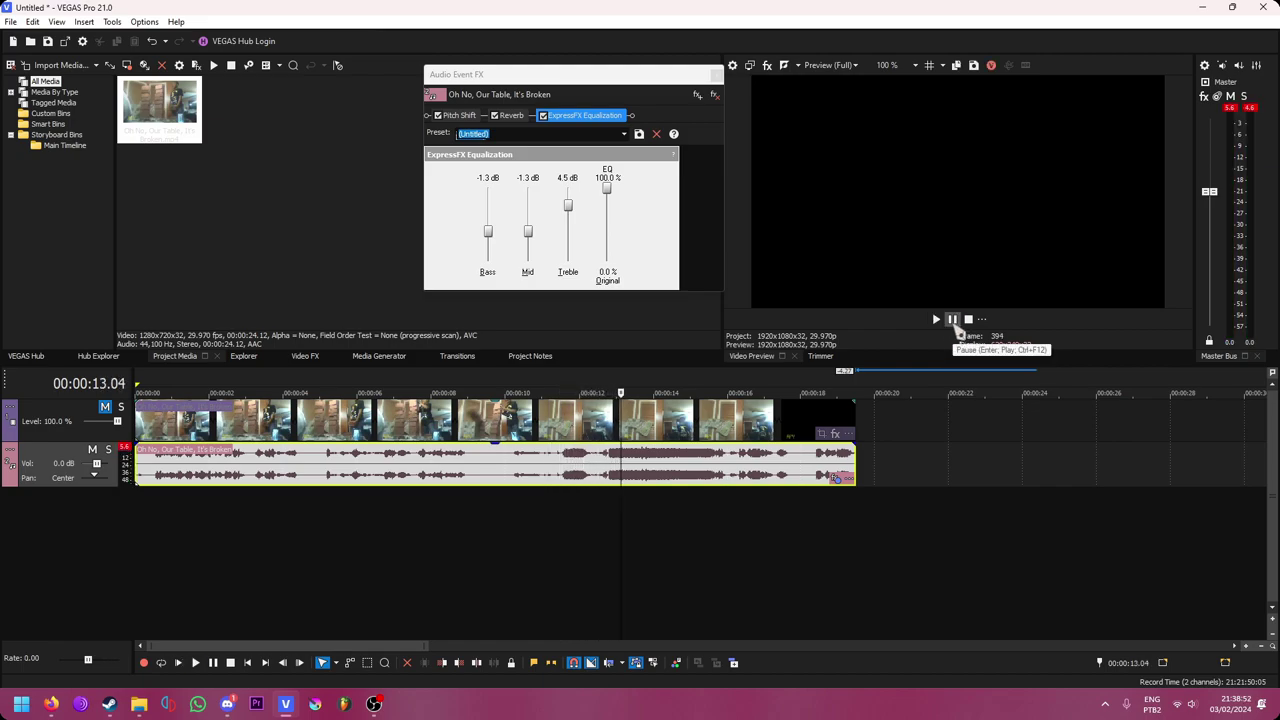
Set the equalizer to bass 0.8 dB, mid 2.4 dB and treble -3.0 dB, and audition it from 00:00:11.17.
drag(573, 214, 578, 228)
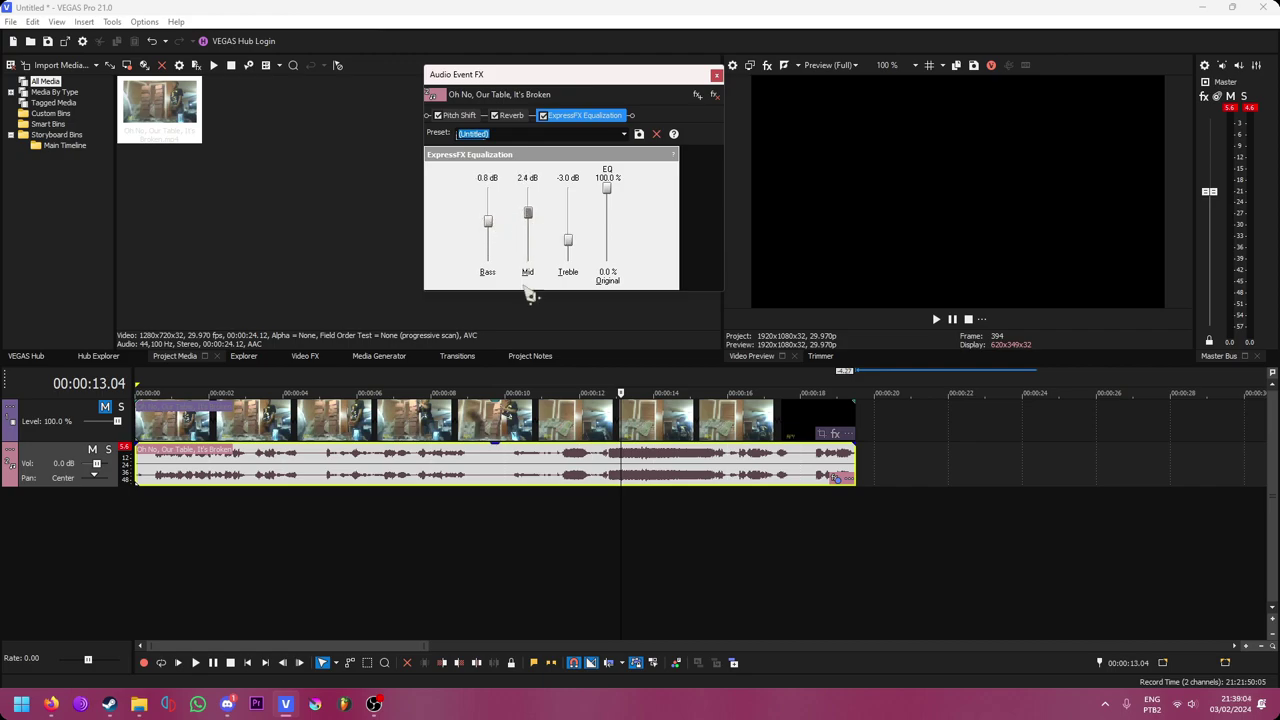
click(564, 395)
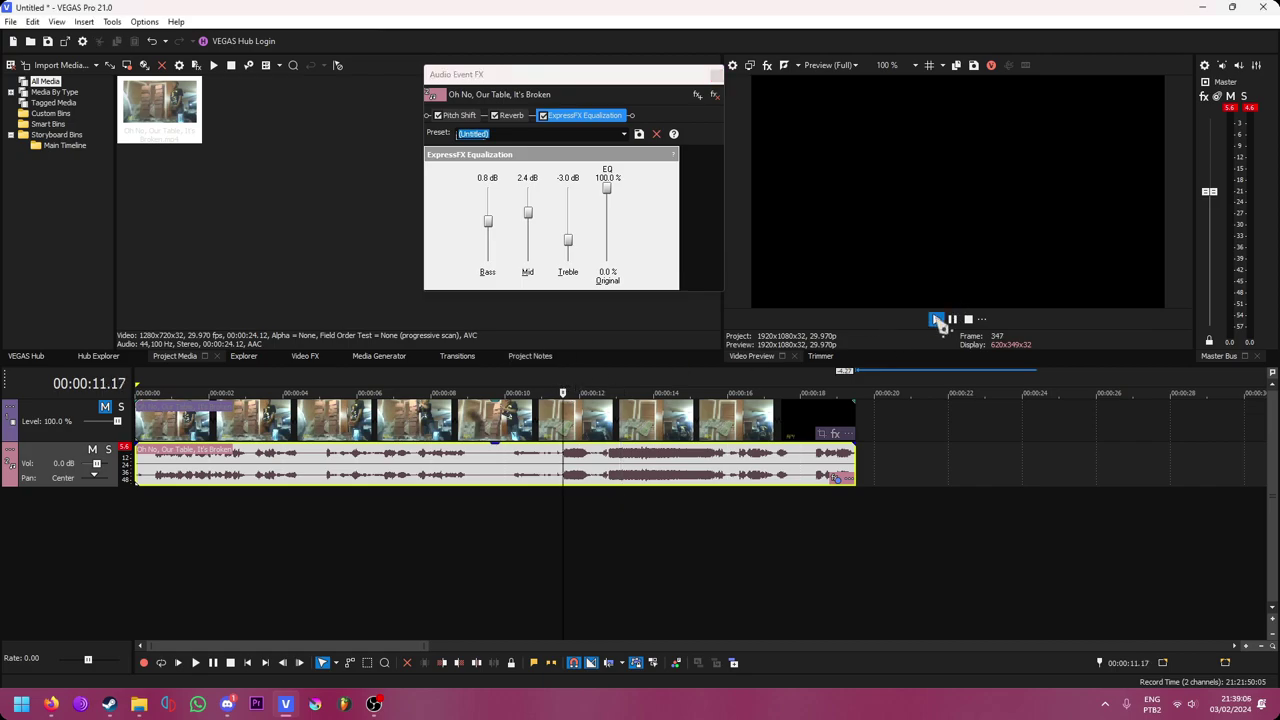
click(936, 320)
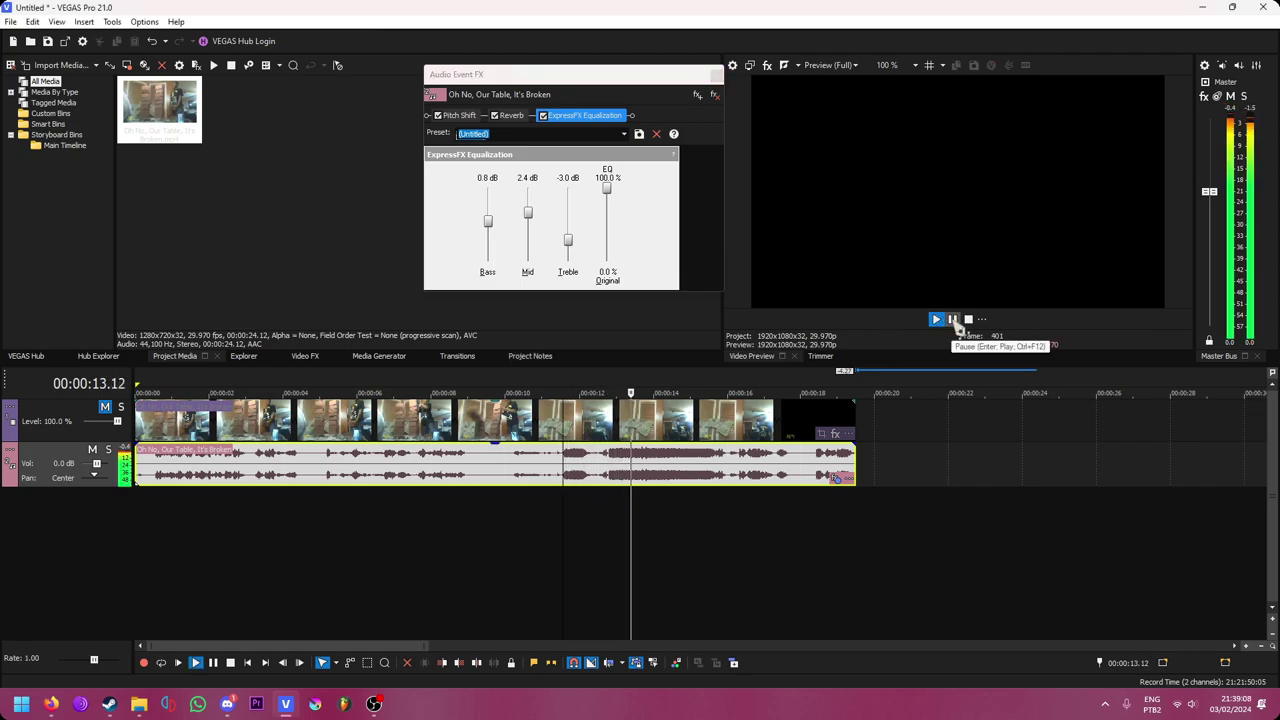
click(953, 320)
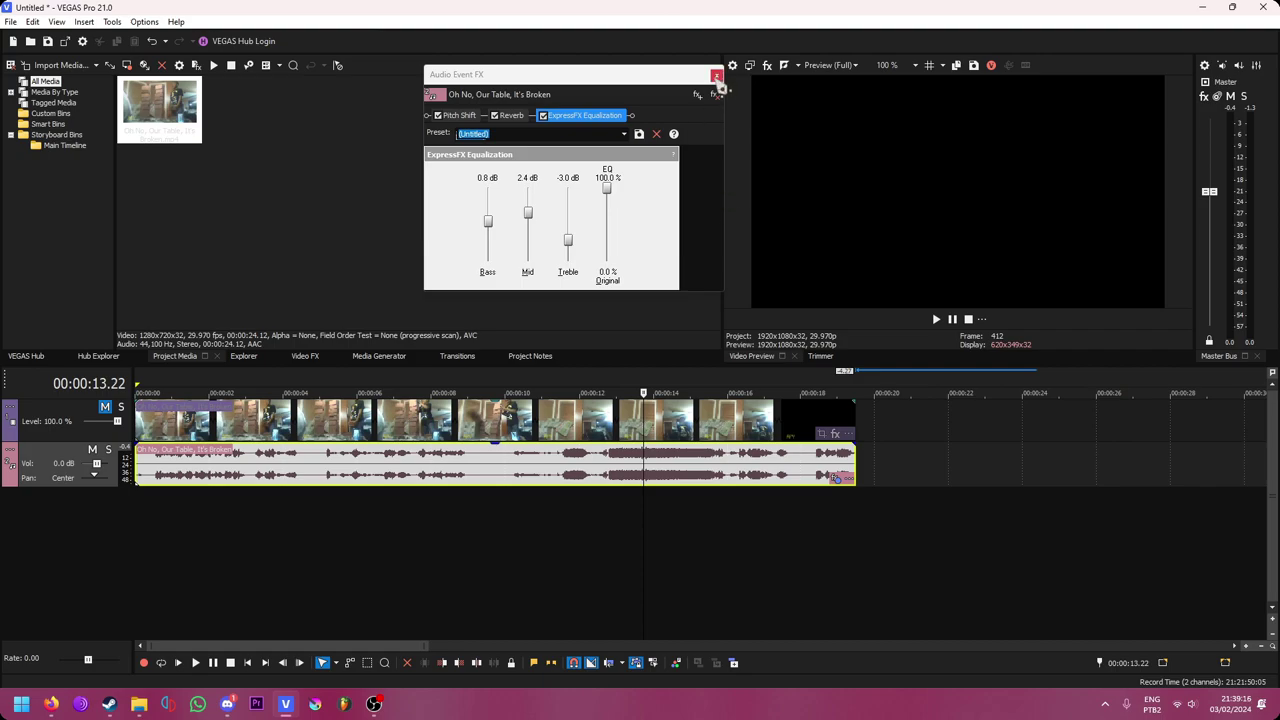
click(716, 77)
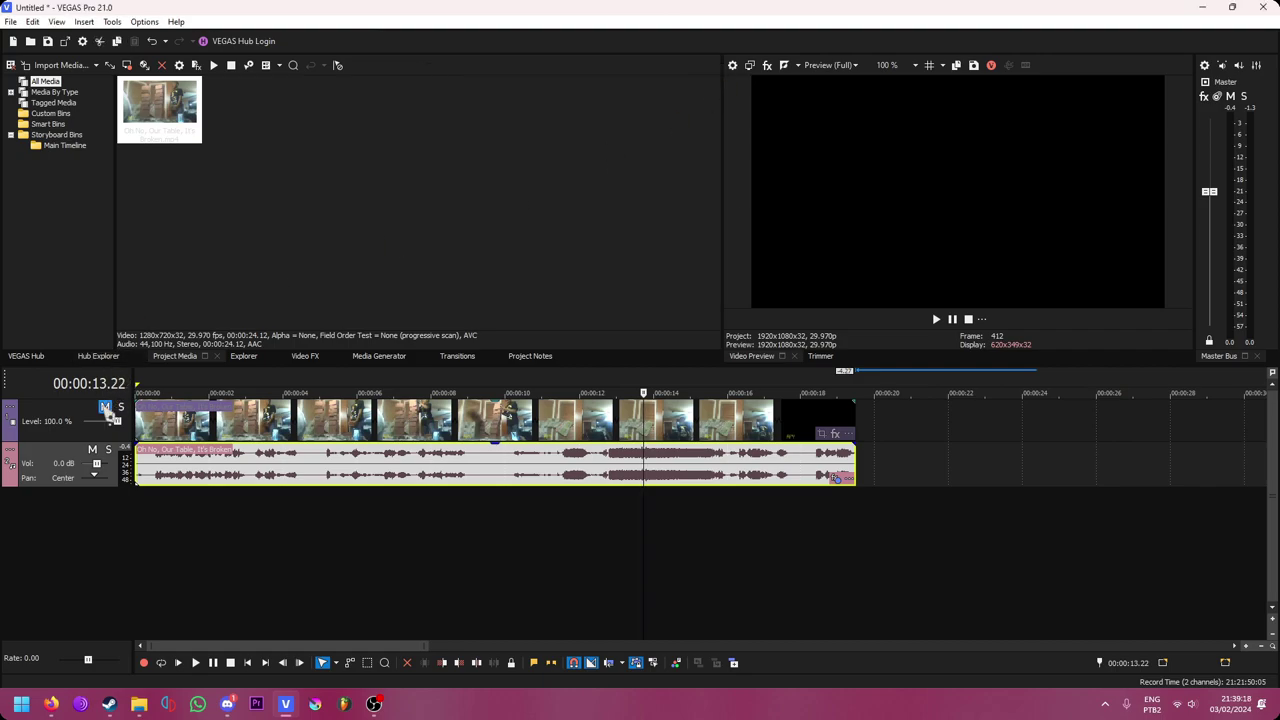
Unmute the existing video track and place ryan-gosling-burp.mp4 on a new video track above it, starting at about 00:00:14.
click(106, 409)
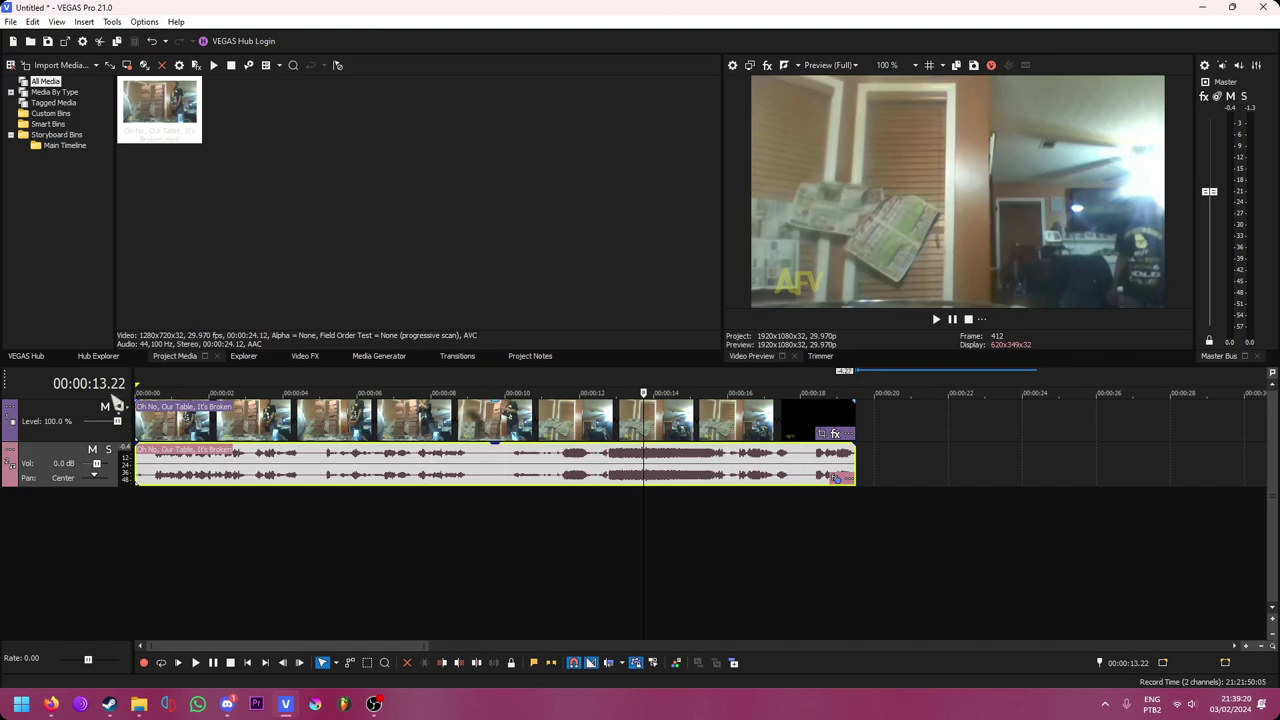
click(137, 393)
key(ctrl+shift+q)
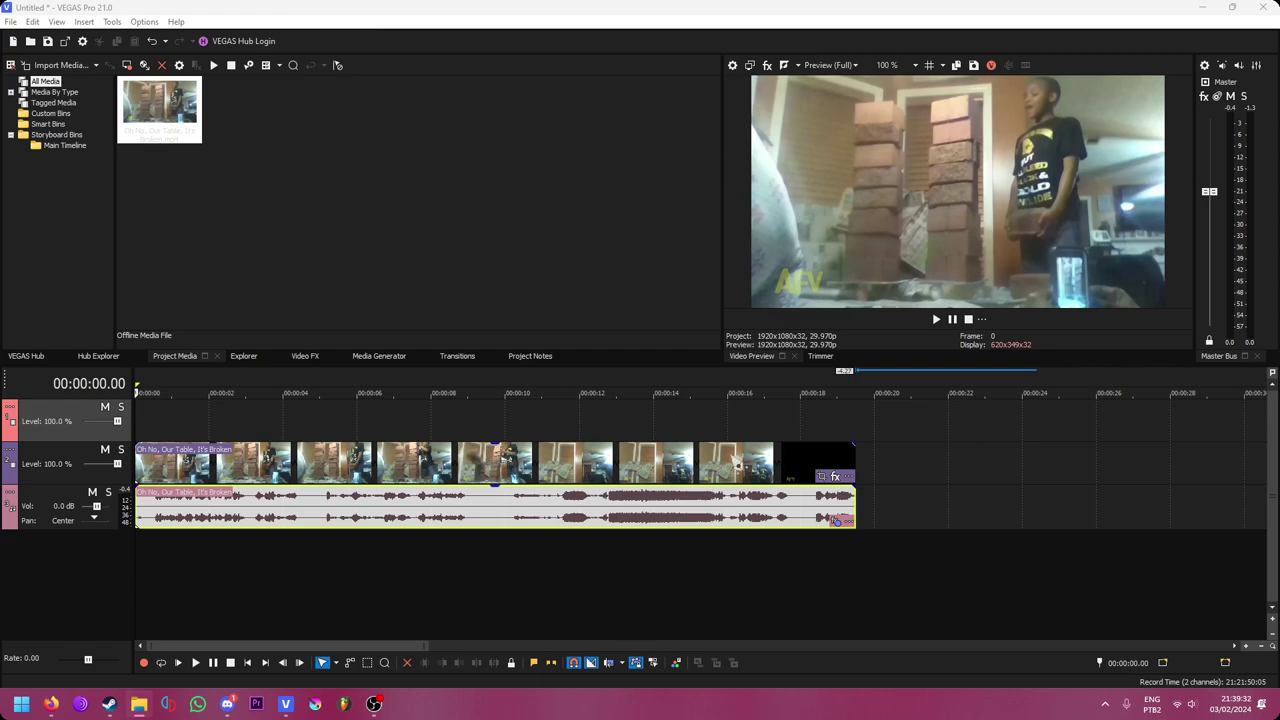
drag(835, 520, 727, 430)
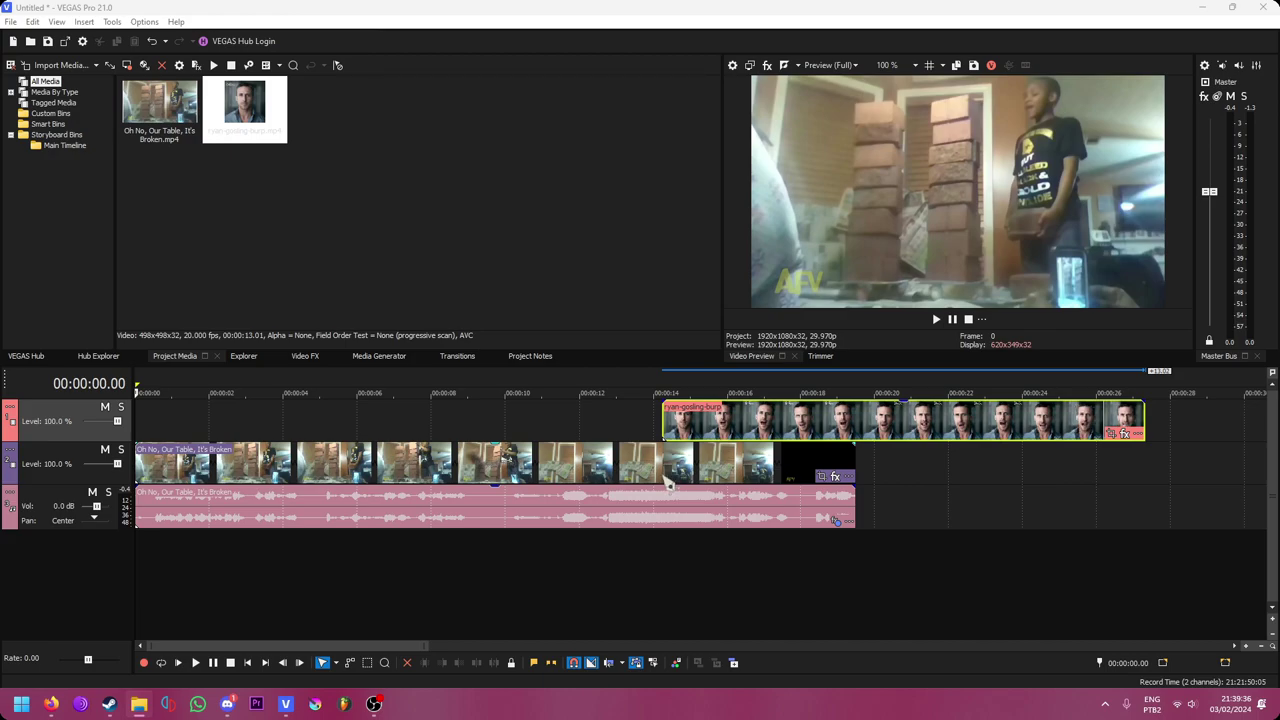
Split the original video clip on the lower video track at 00:00:14.23.
click(663, 475)
click(681, 478)
key(s)
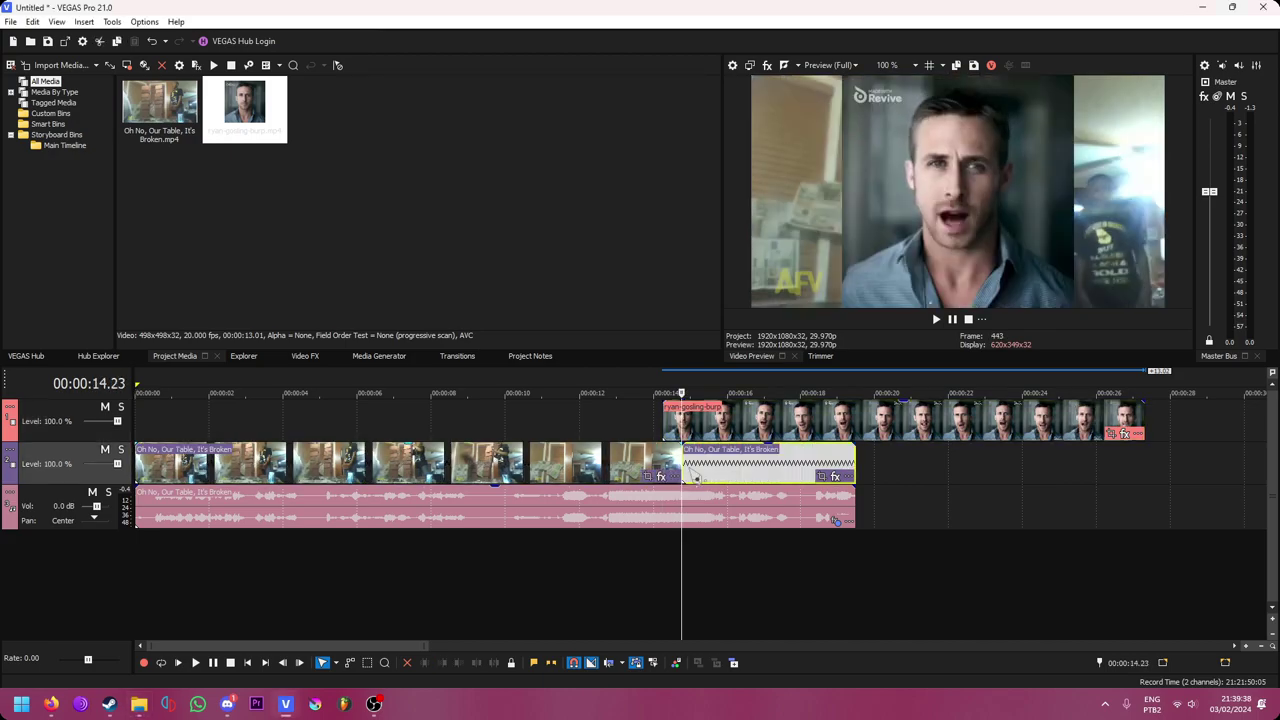
Delete the original video clip's piece after 00:00:14.23 and split the ryan-gosling-burp clip at 00:00:15.26.
key(Delete)
click(722, 432)
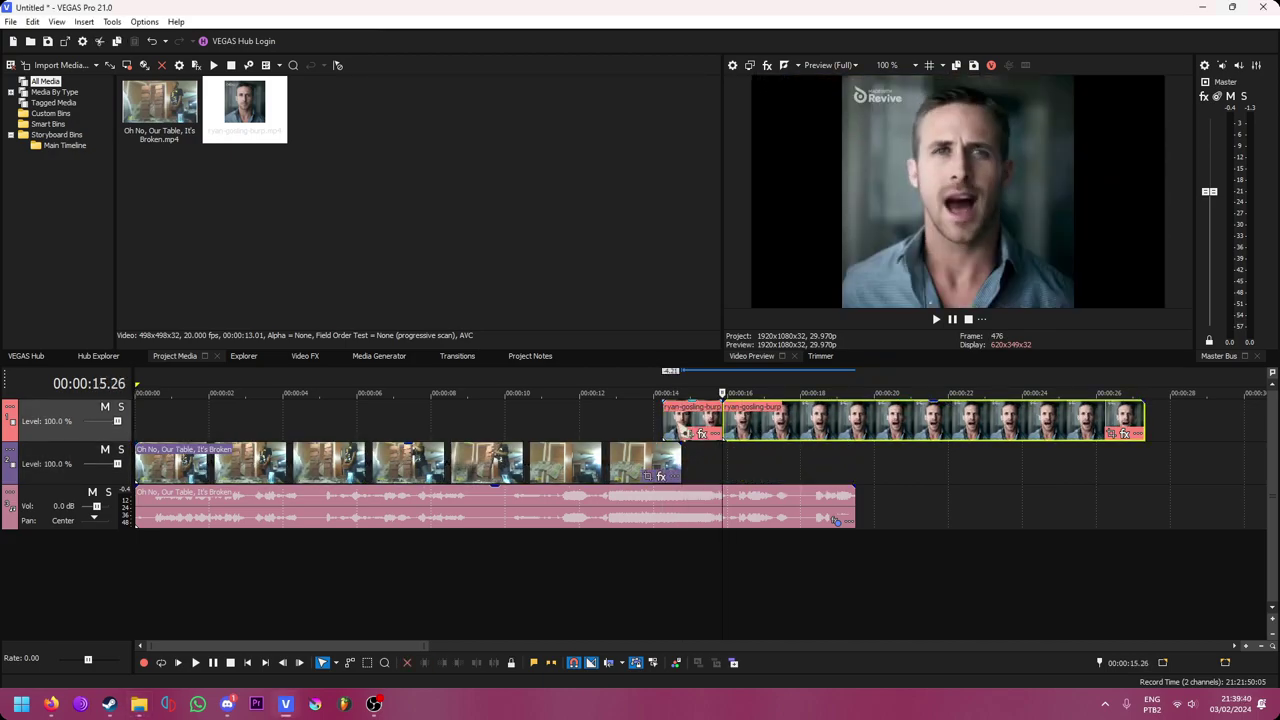
Remove the short first piece of ryan-gosling-burp and move the rest onto the lower video track, overlapping the original clip's end.
click(673, 420)
drag(663, 420, 722, 420)
drag(684, 488, 630, 478)
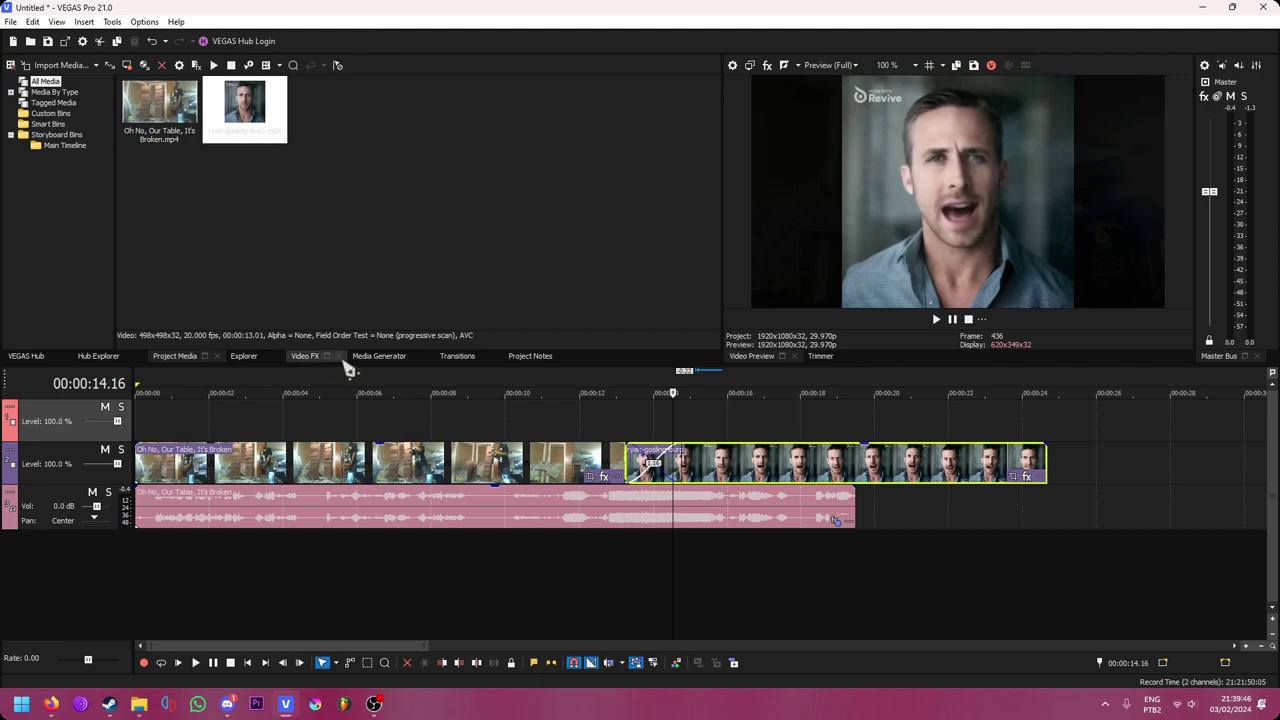
Apply the 3D Fly In/Out Spin Away transition to the overlap of the two video clips and play it back.
click(457, 356)
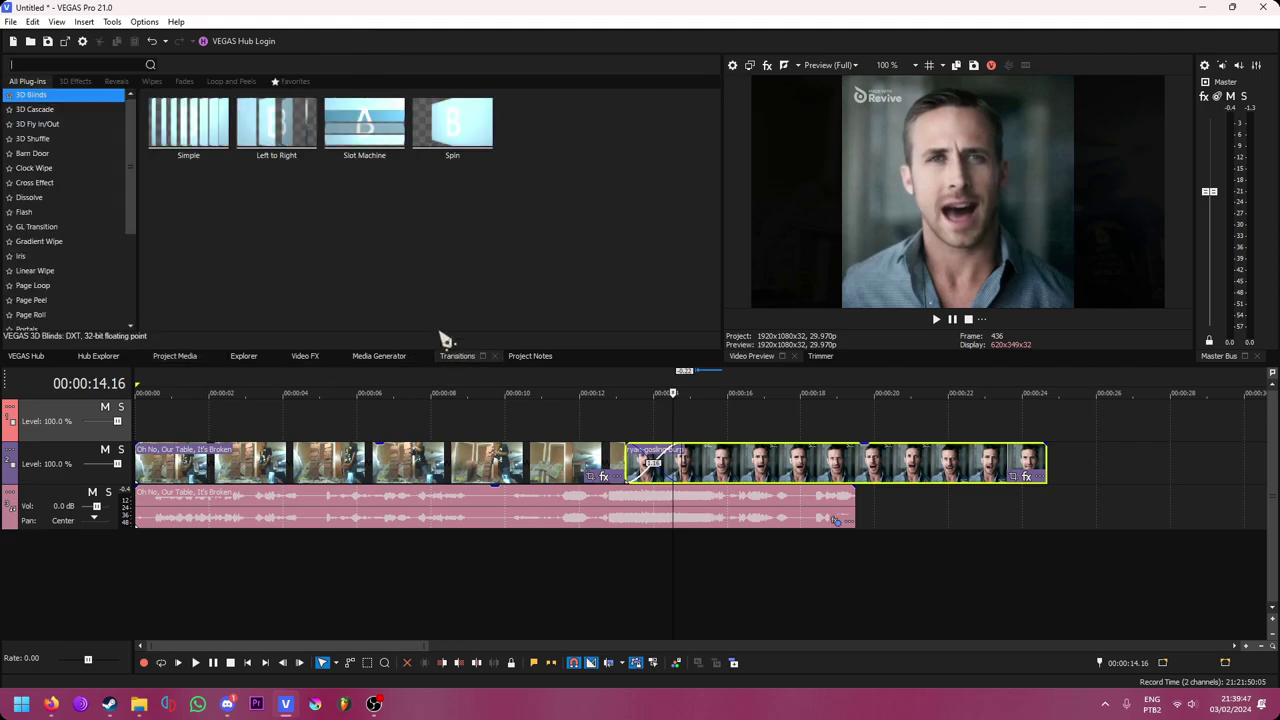
click(45, 125)
drag(373, 145, 646, 468)
click(384, 151)
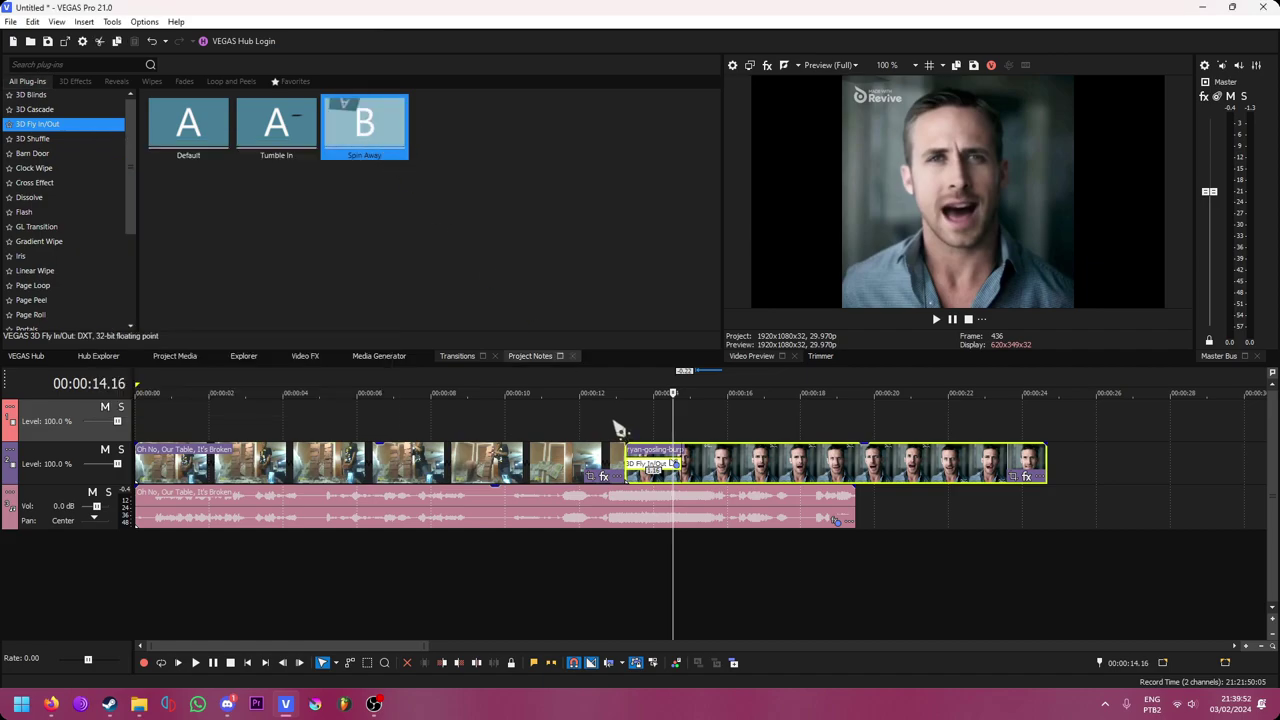
click(612, 423)
key(space)
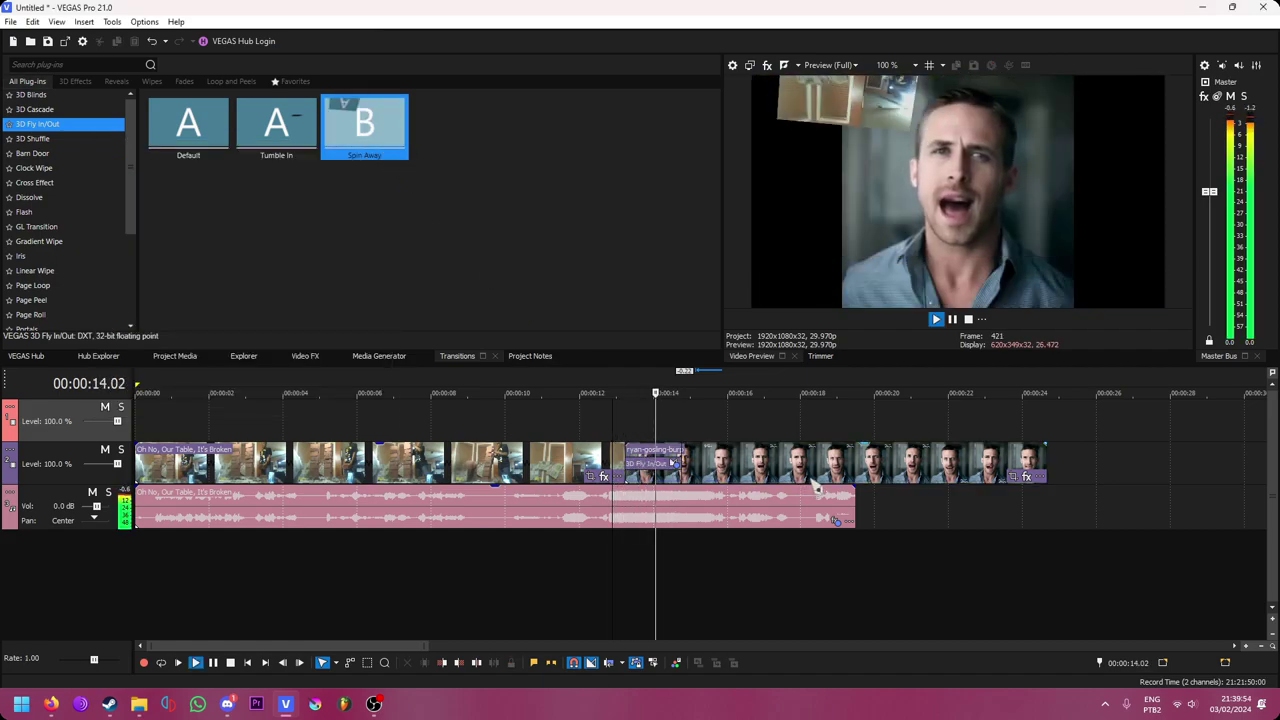
key(space)
Set Maintain aspect ratio to No in the ryan-gosling-burp clip's Pan/Crop settings.
click(719, 471)
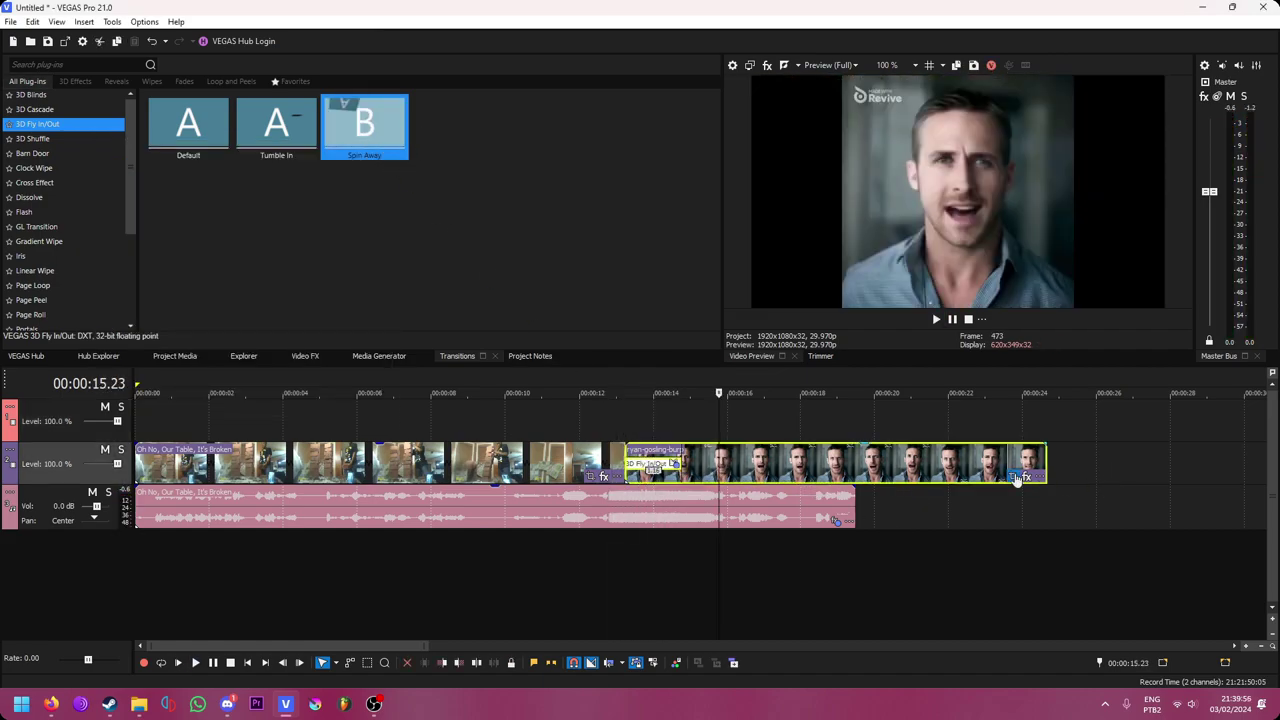
click(1016, 479)
click(225, 354)
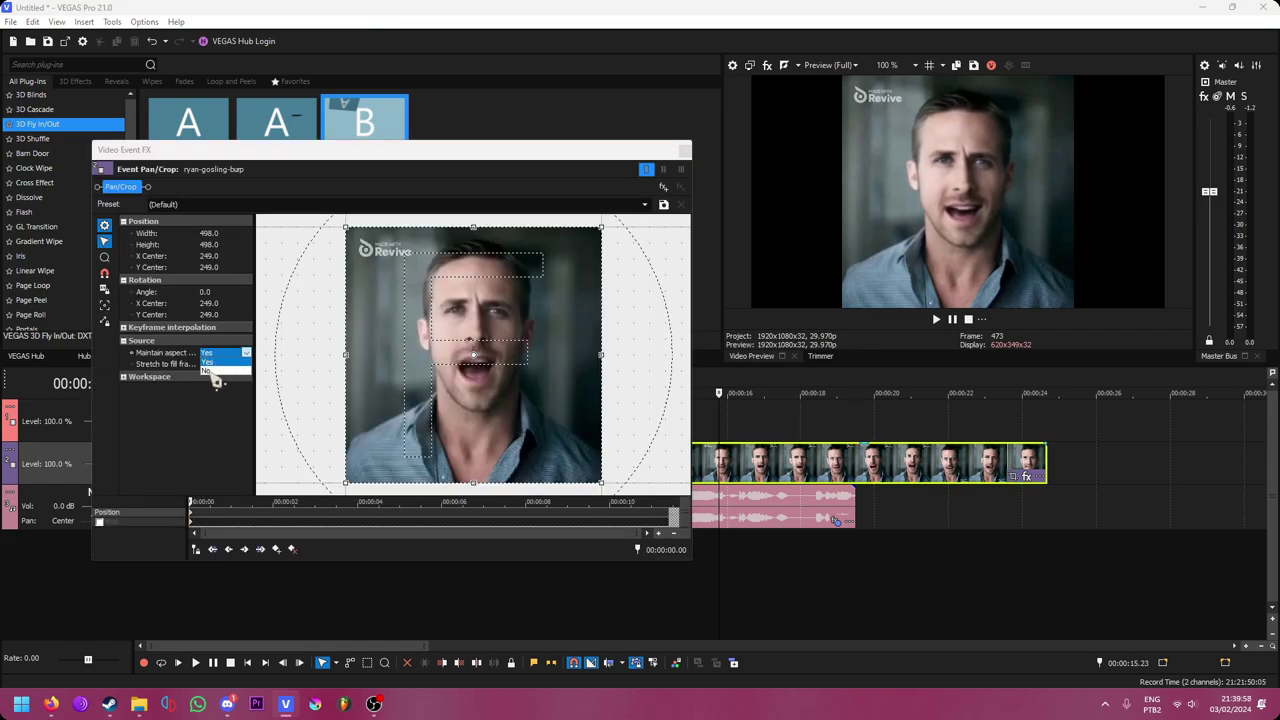
click(214, 372)
click(684, 151)
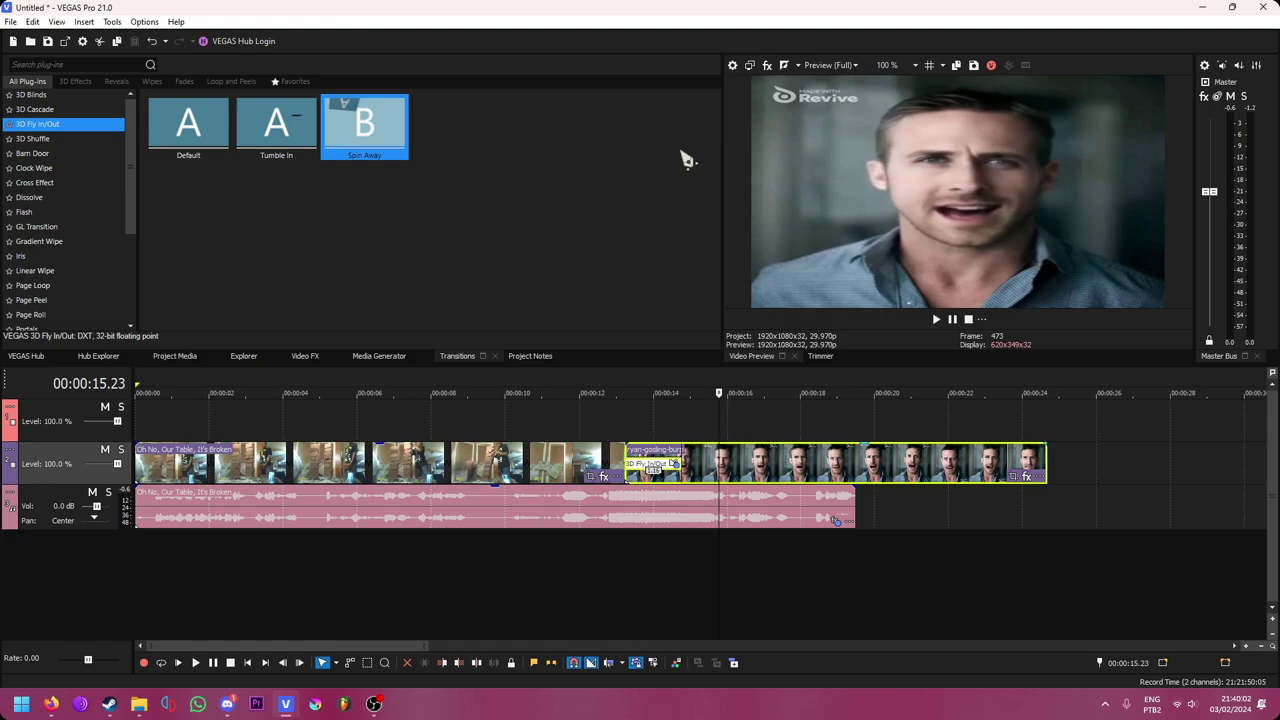
Place 409375375018211.png on the empty upper video track from the start to the audio's end, and set its Maintain aspect ratio to No.
drag(652, 463, 230, 425)
drag(319, 425, 852, 446)
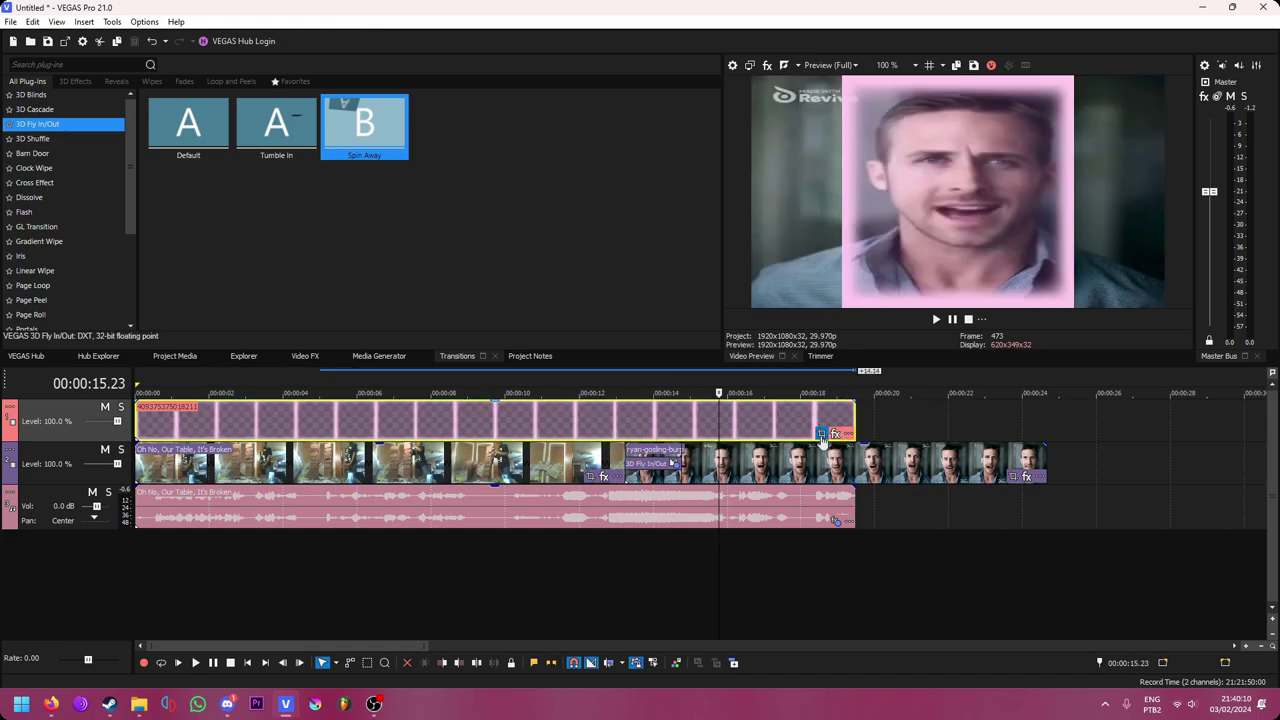
click(821, 433)
click(227, 354)
click(212, 371)
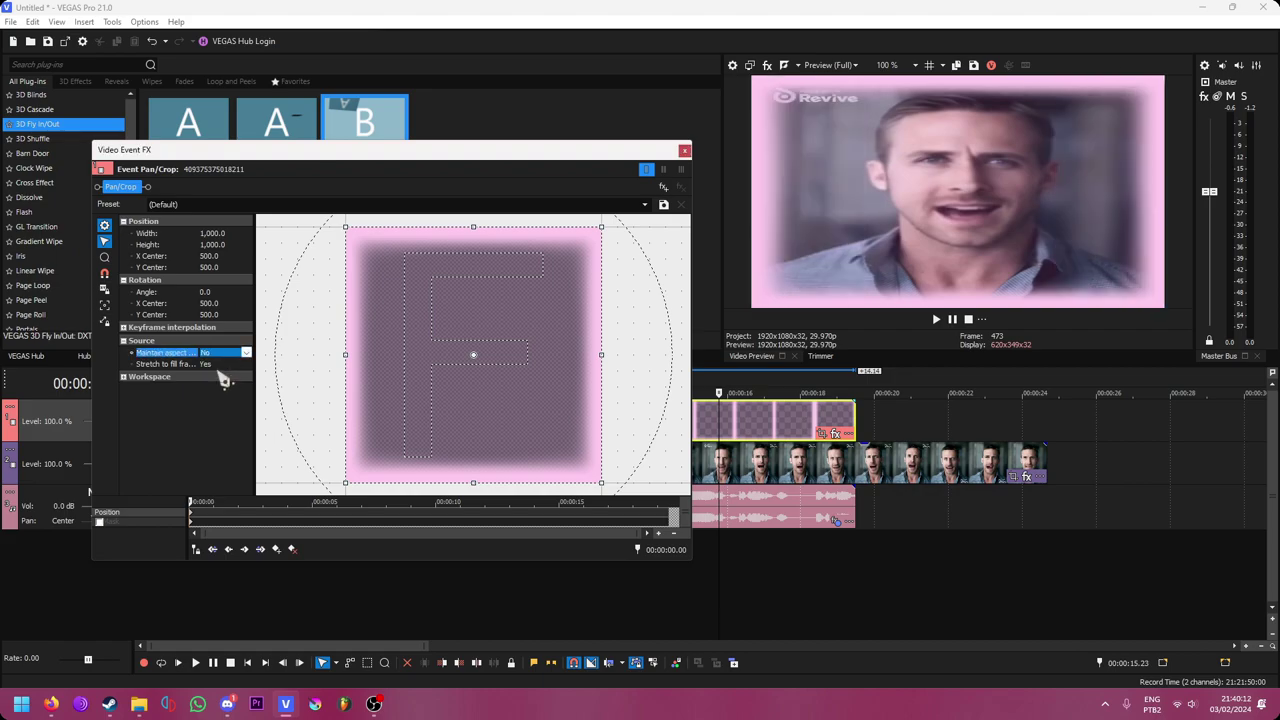
drag(484, 478, 477, 470)
drag(474, 228, 474, 242)
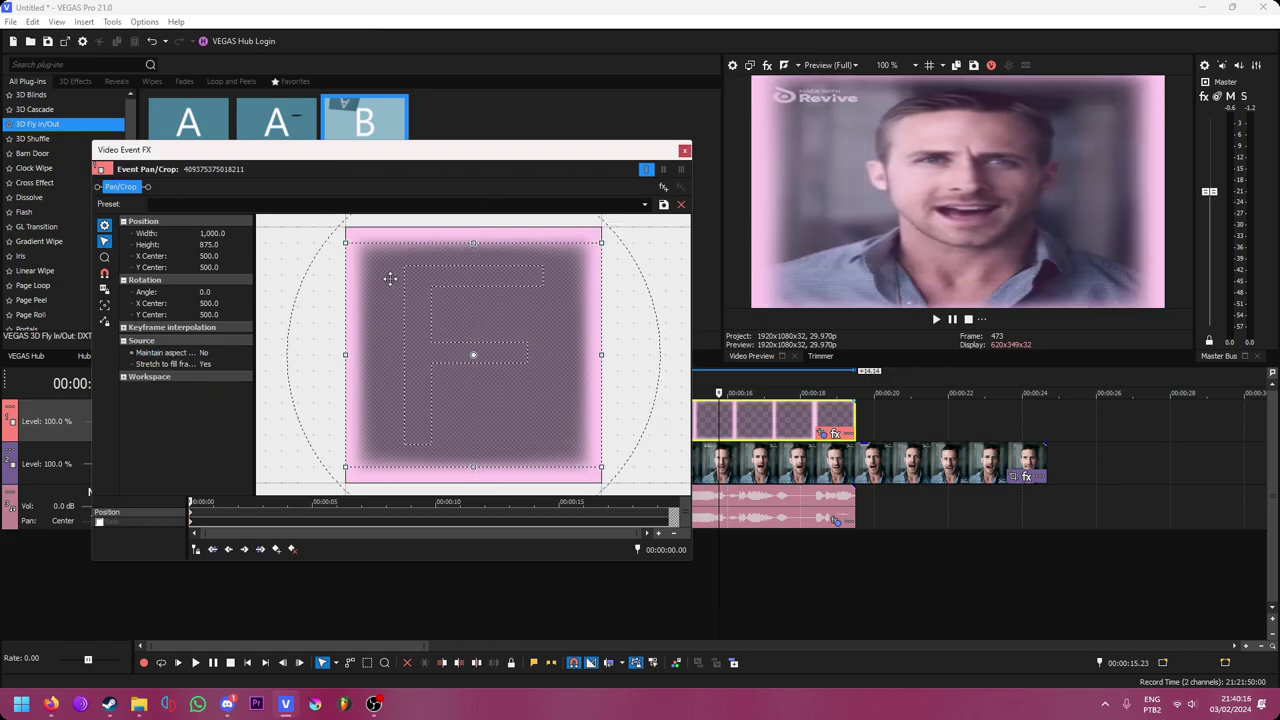
drag(344, 352, 359, 358)
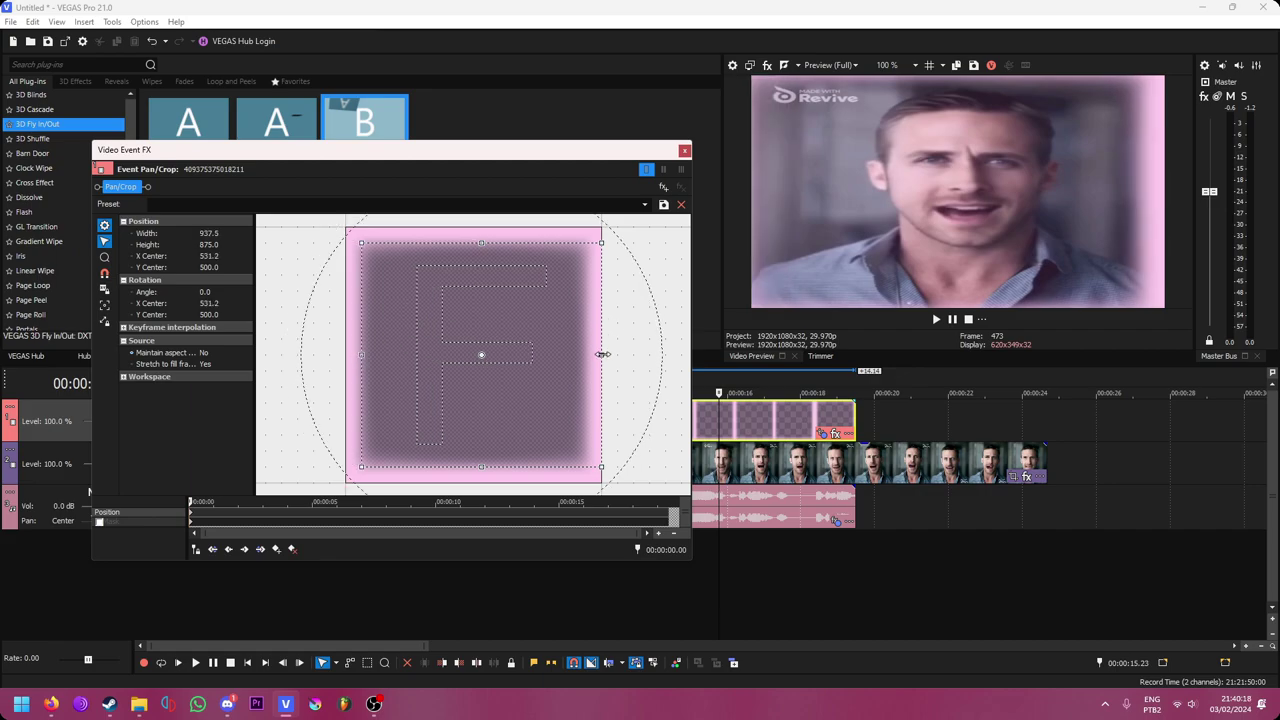
drag(603, 354, 584, 354)
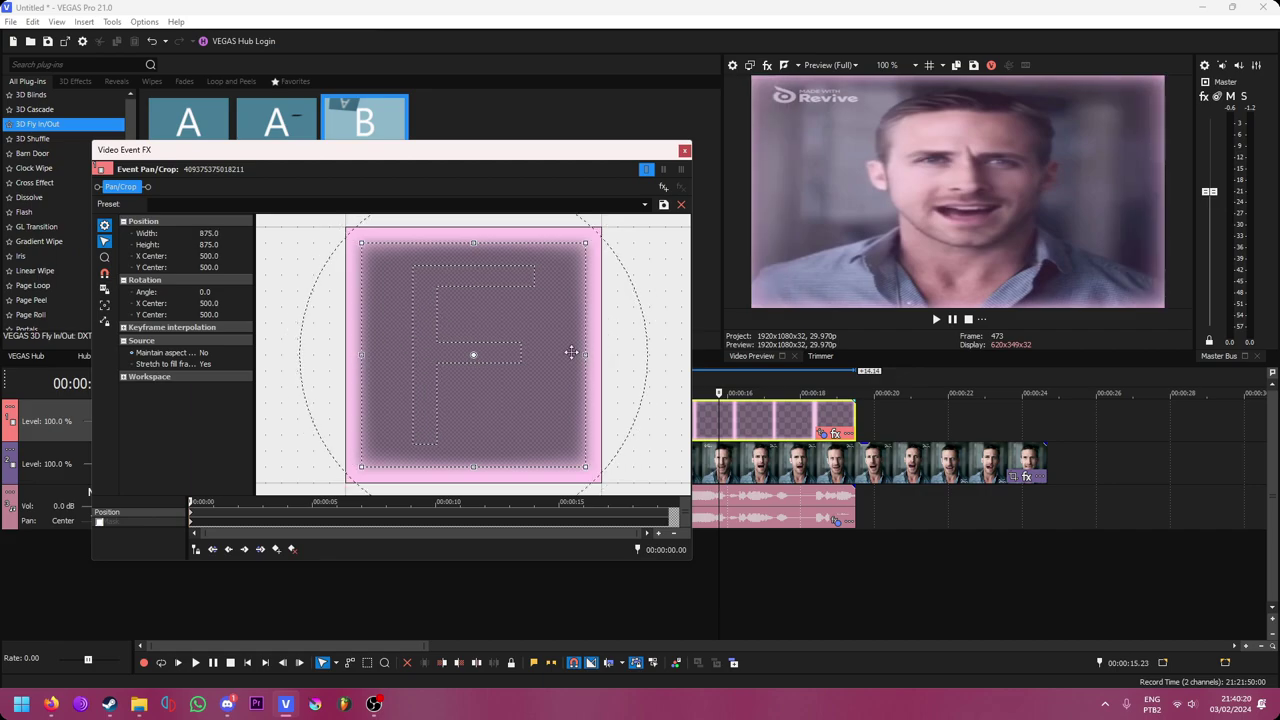
click(684, 150)
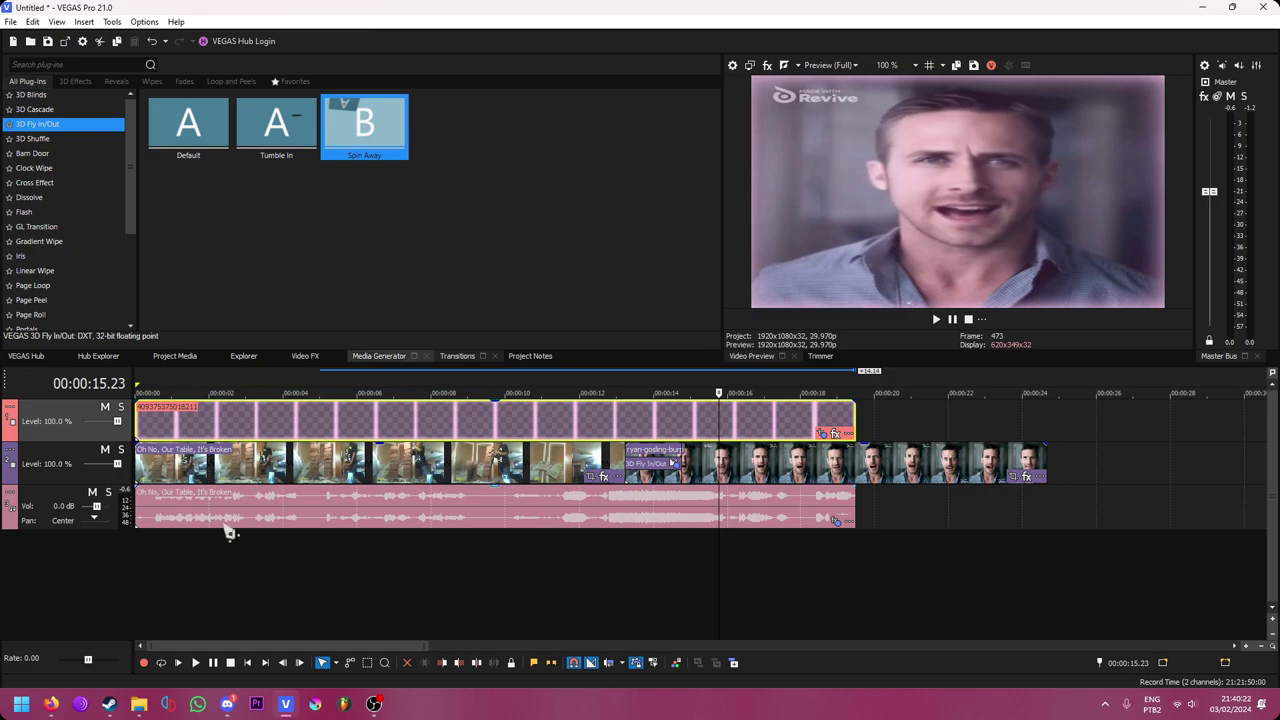
Insert a new video track and arrange it above the track with the blurred pink frame.
right_click(90, 596)
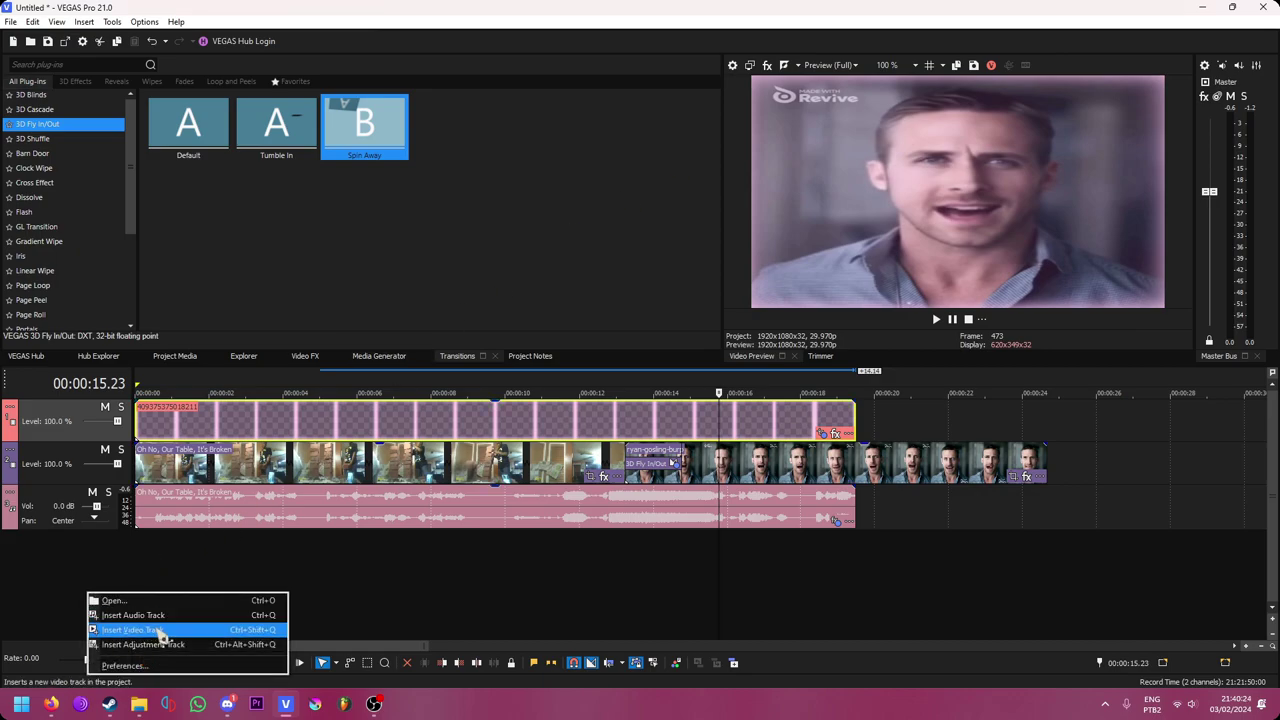
click(160, 631)
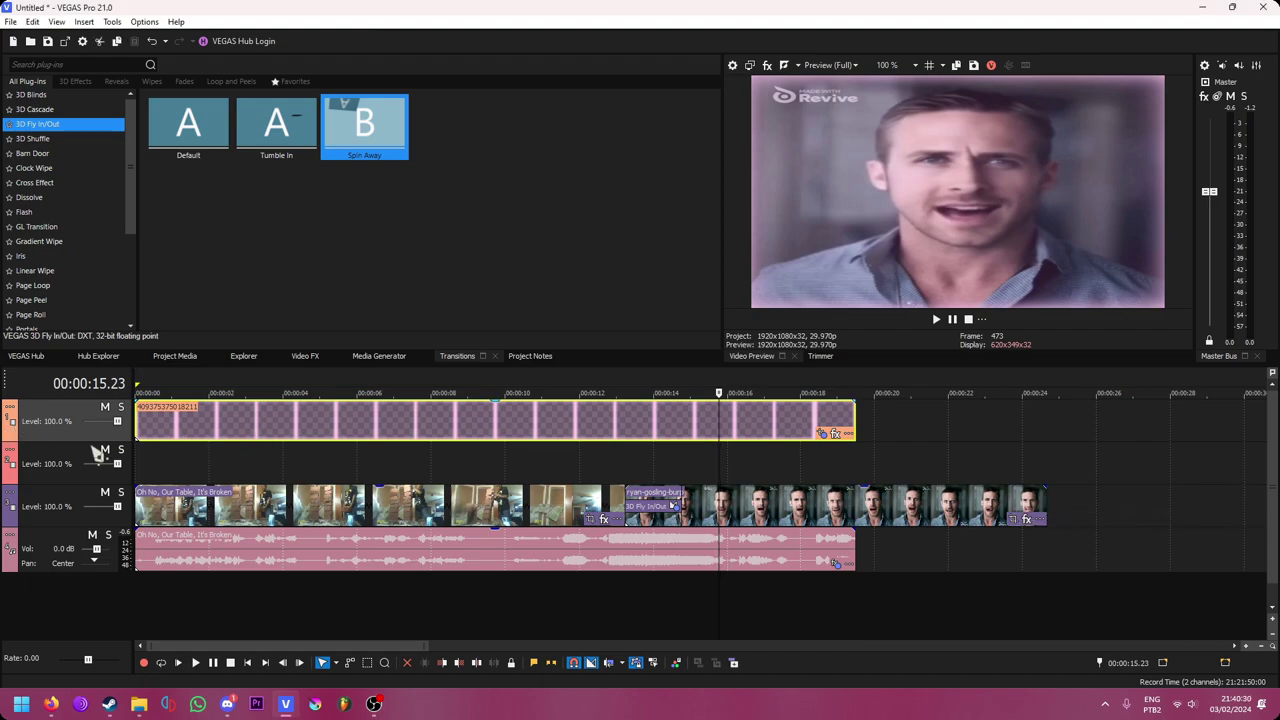
drag(80, 440, 90, 480)
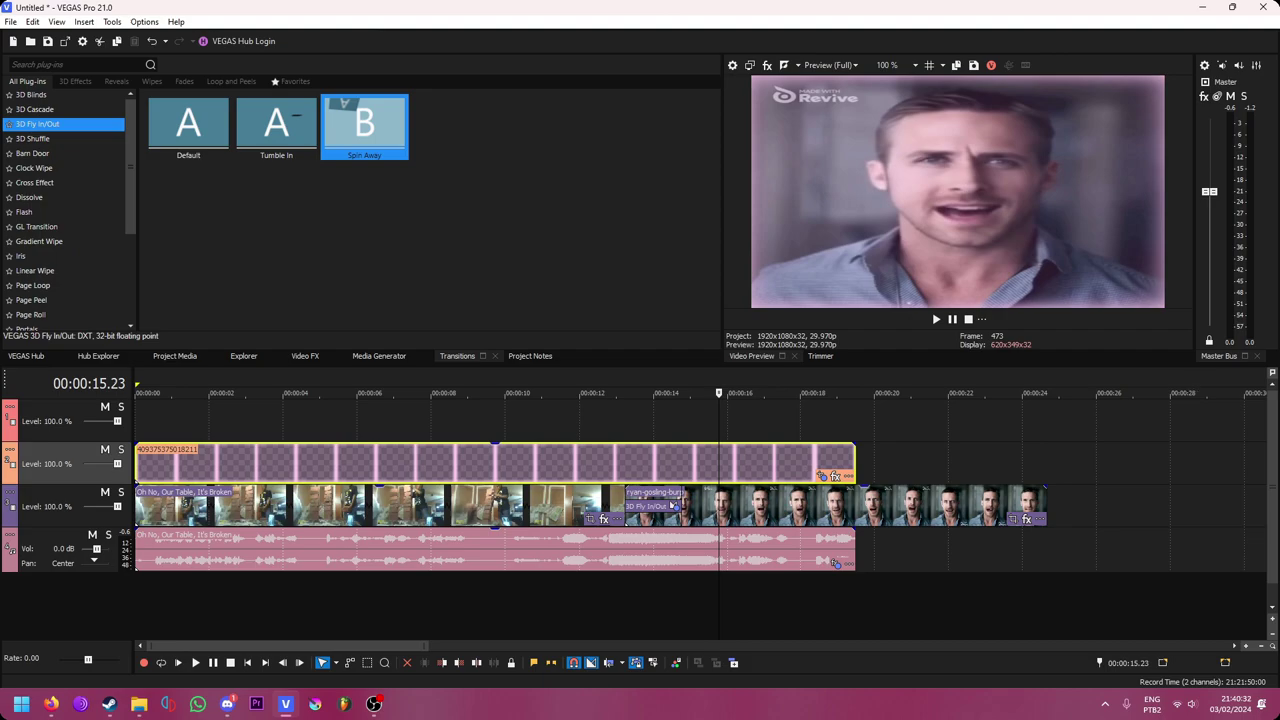
Place 389035598033211.png on the empty top track from the start to the audio's end, and set its Maintain aspect ratio to No.
drag(20, 420, 137, 420)
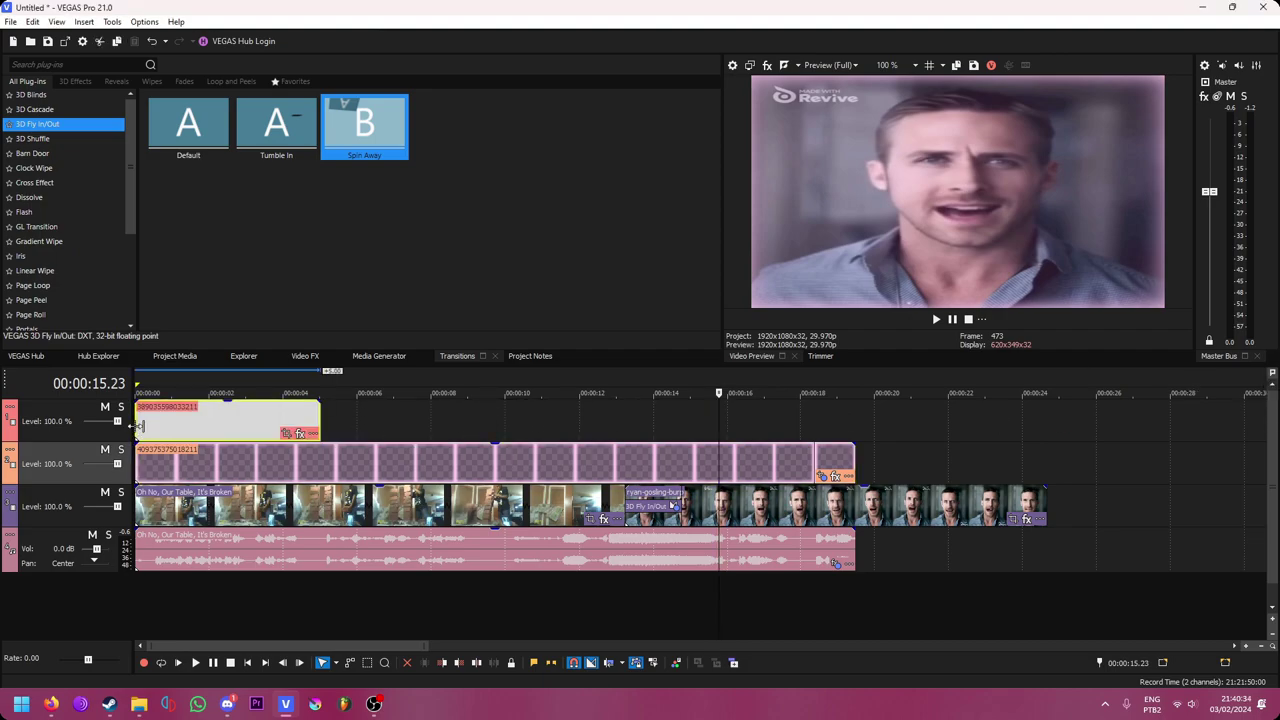
drag(330, 430, 855, 430)
click(656, 418)
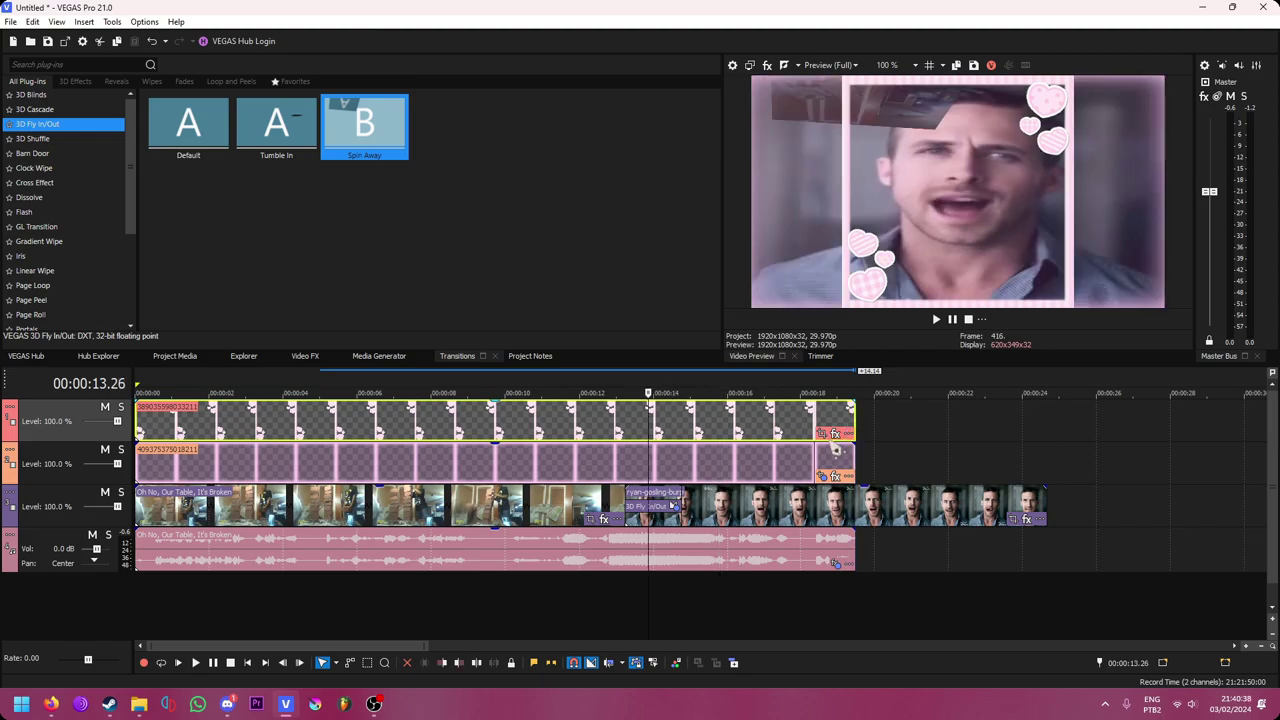
click(822, 433)
click(220, 353)
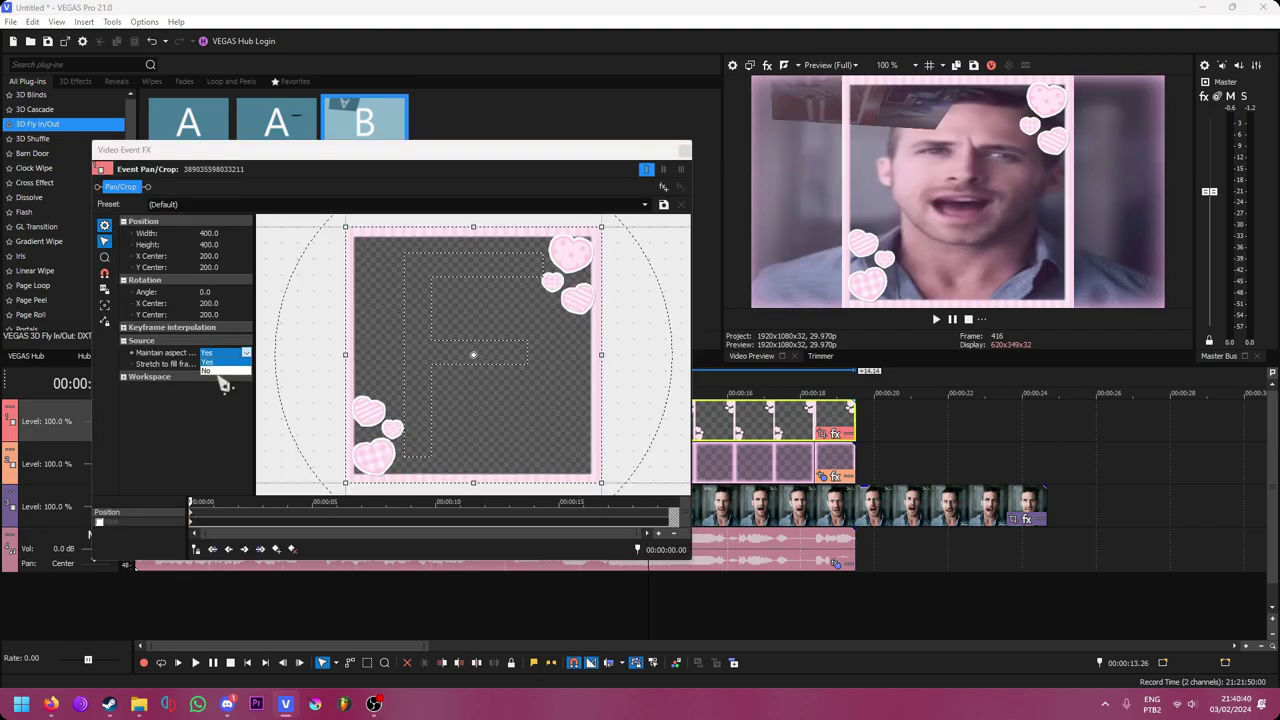
click(220, 378)
click(685, 151)
Insert a new video track on top and place sara-cat-rofa-cat.gif on it from the start to the audio's end.
right_click(76, 592)
click(155, 633)
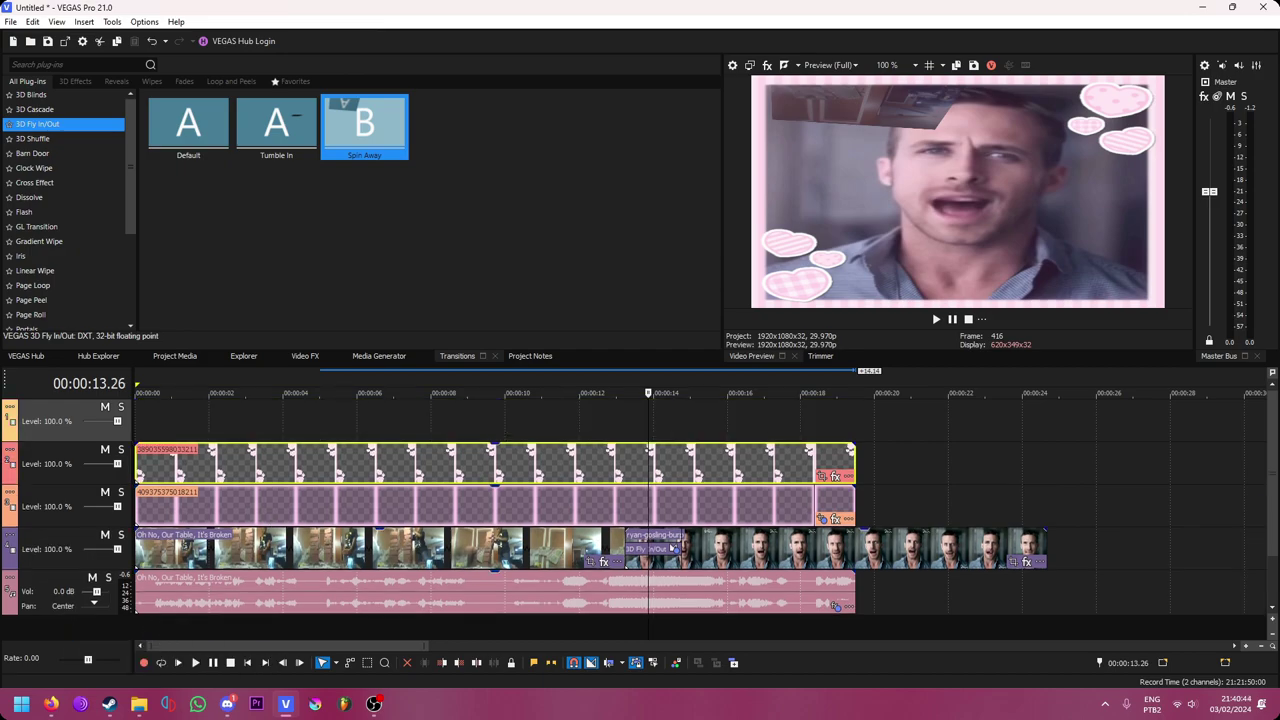
drag(748, 435, 143, 435)
drag(258, 424, 852, 428)
Enlarge the sara-cat-rofa-cat clip's pan/crop frame to about 1,400 by 1,214, so the cat stands small beside the picture's lower-left hearts.
click(821, 432)
scroll(645, 344, down, 8)
scroll(648, 294, down, 1)
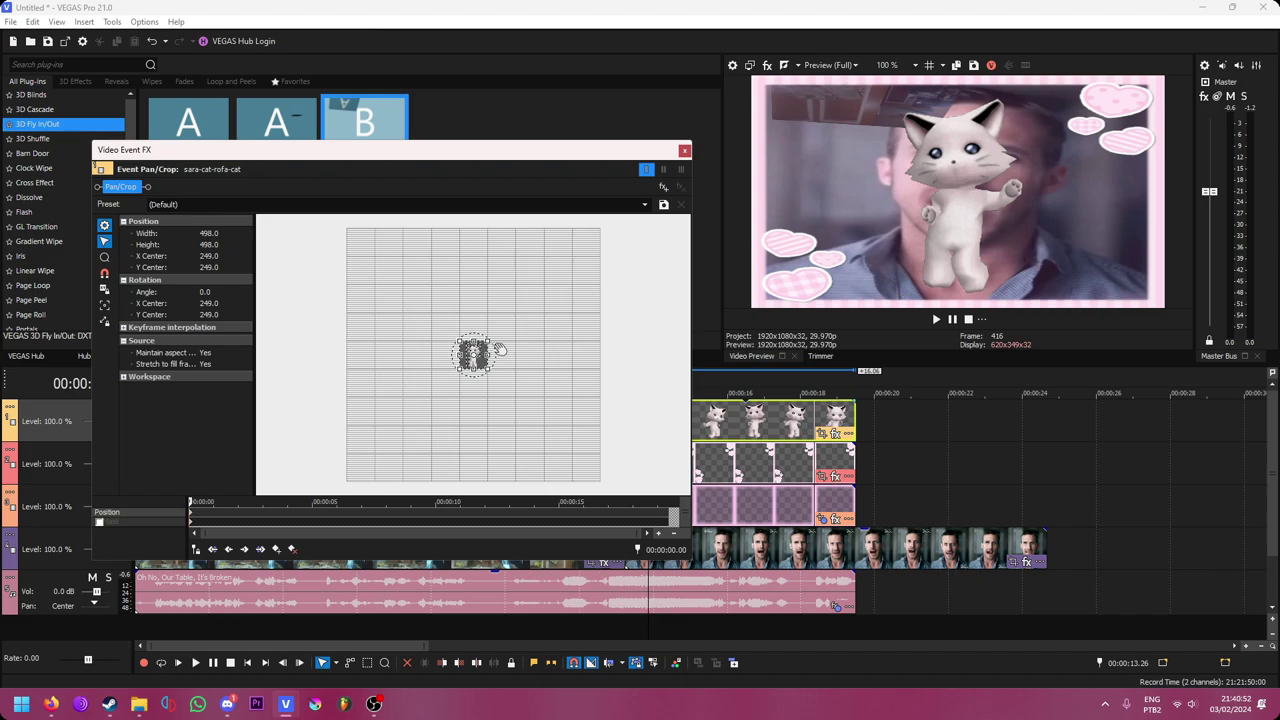
drag(492, 335, 539, 298)
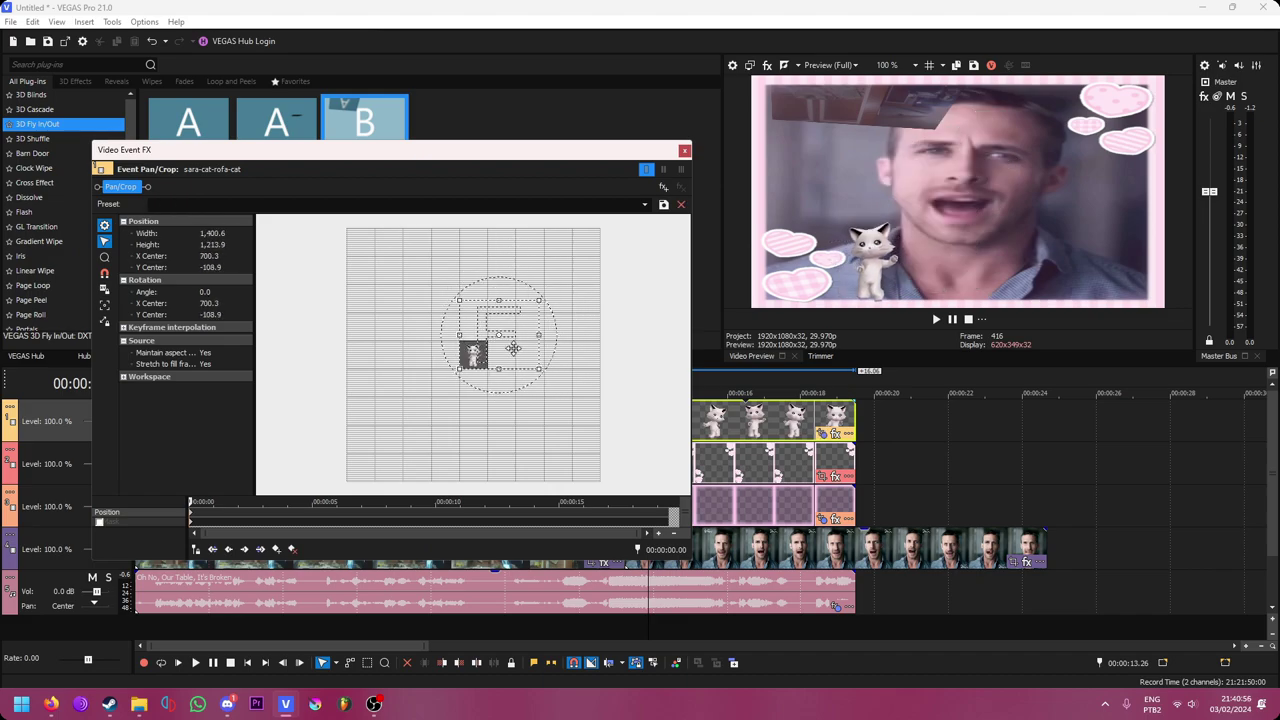
click(684, 150)
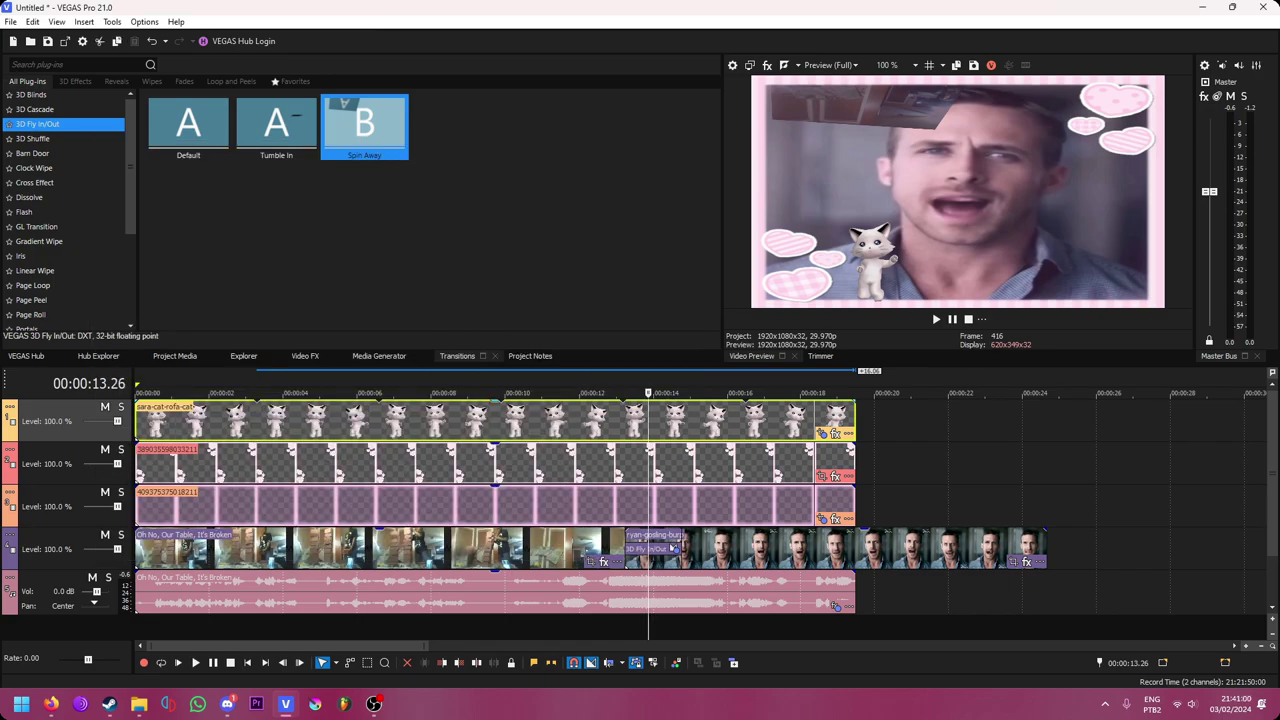
Insert another video track on top and fill it to the audio's end with the second animated cat GIF.
right_click(57, 430)
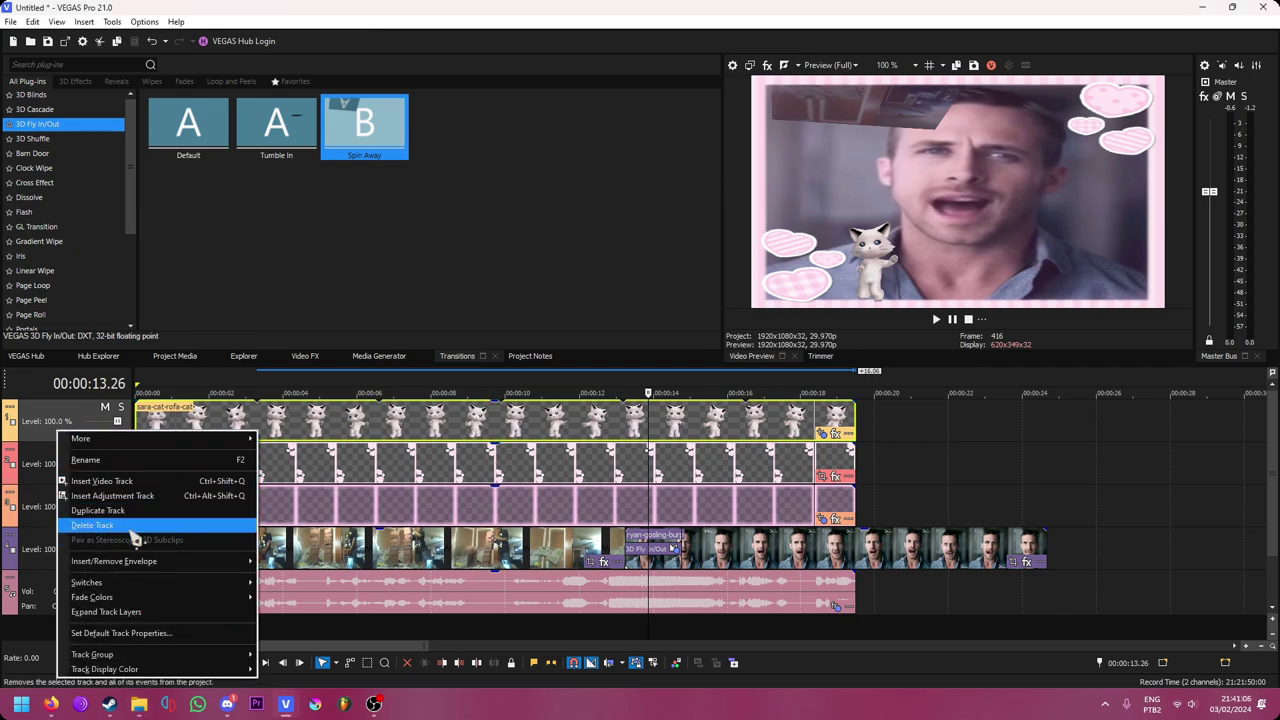
click(104, 483)
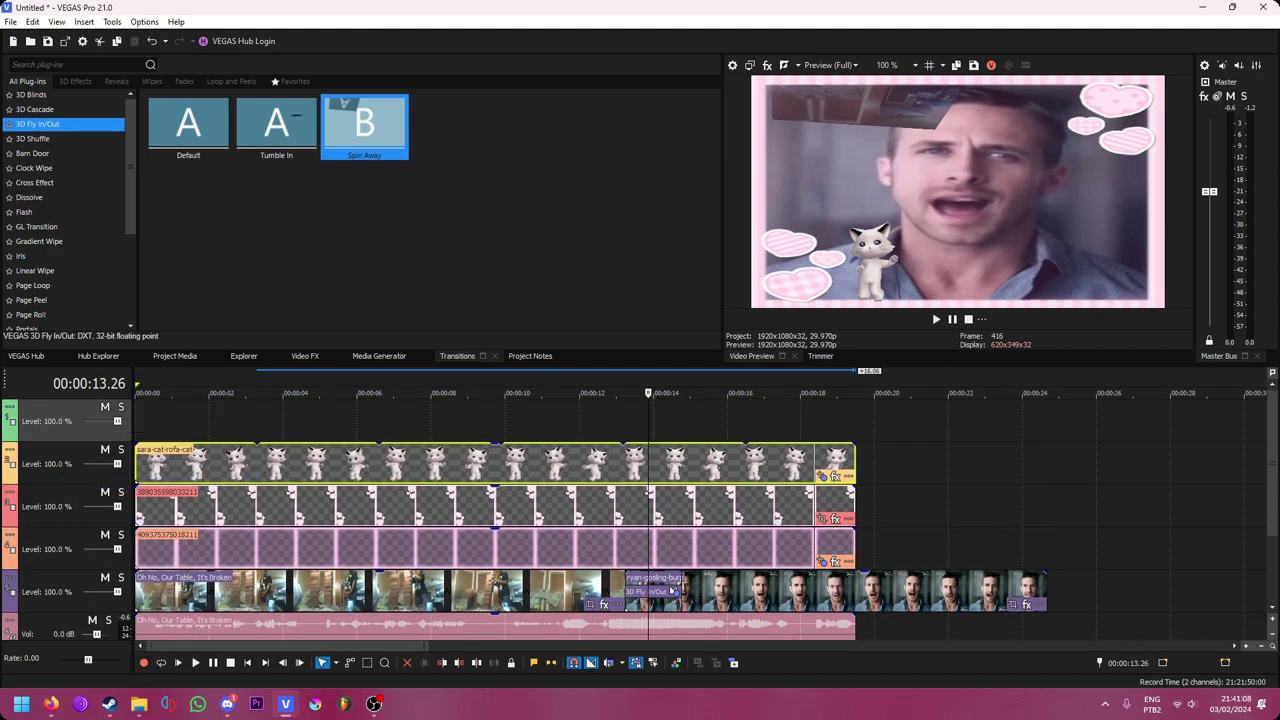
click(148, 421)
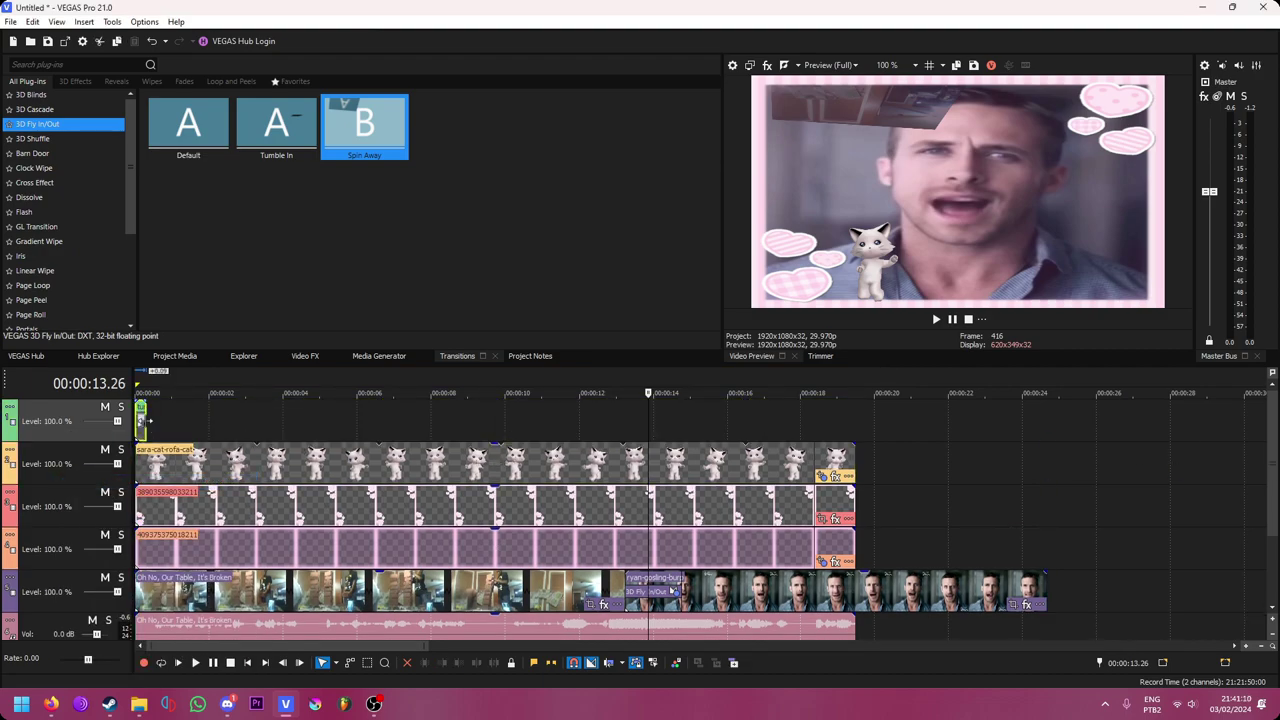
key(ctrl+v)
Shrink the second animated cat with Pan/Crop and position it in the picture's lower-right corner.
click(821, 432)
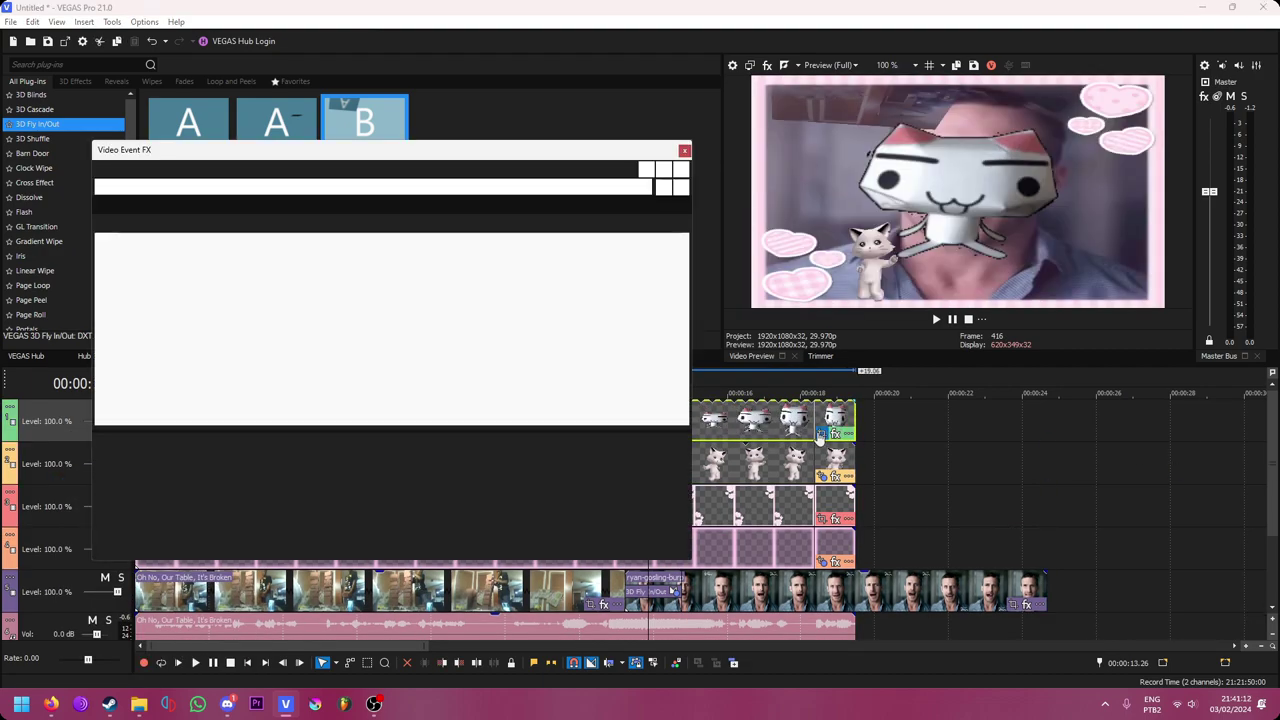
scroll(450, 330, down, 5)
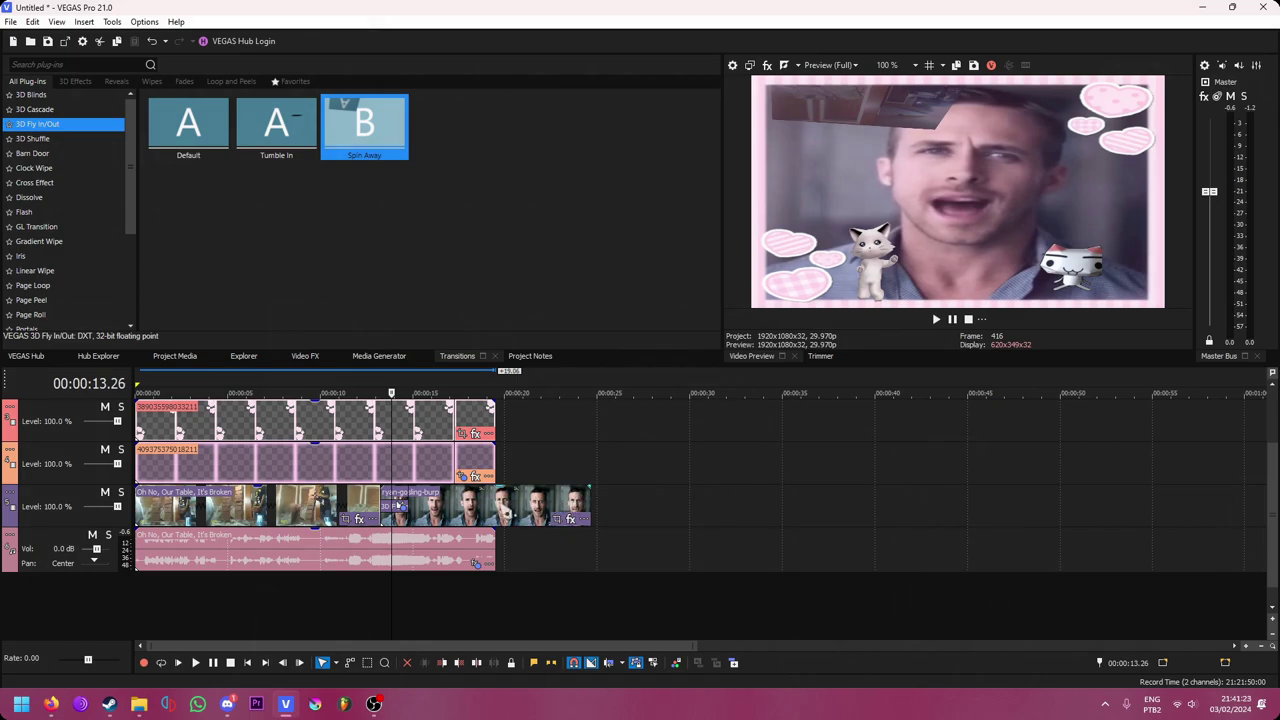
click(494, 505)
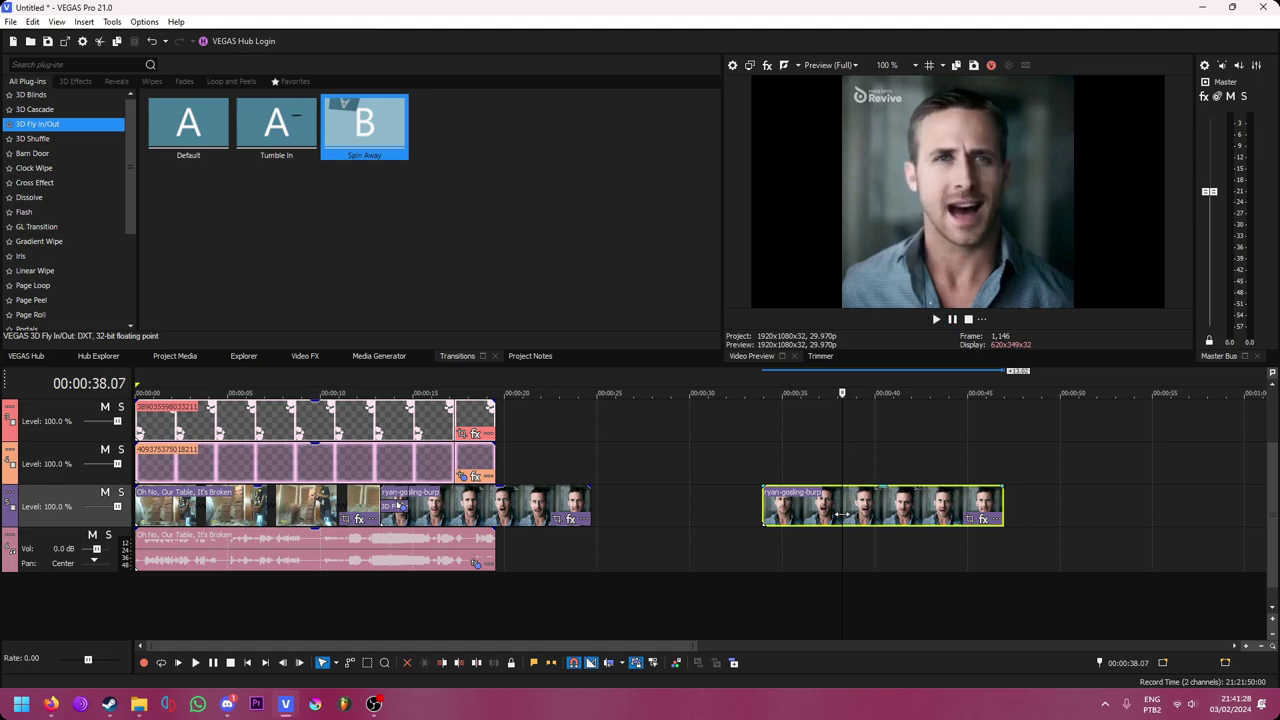
key(Delete)
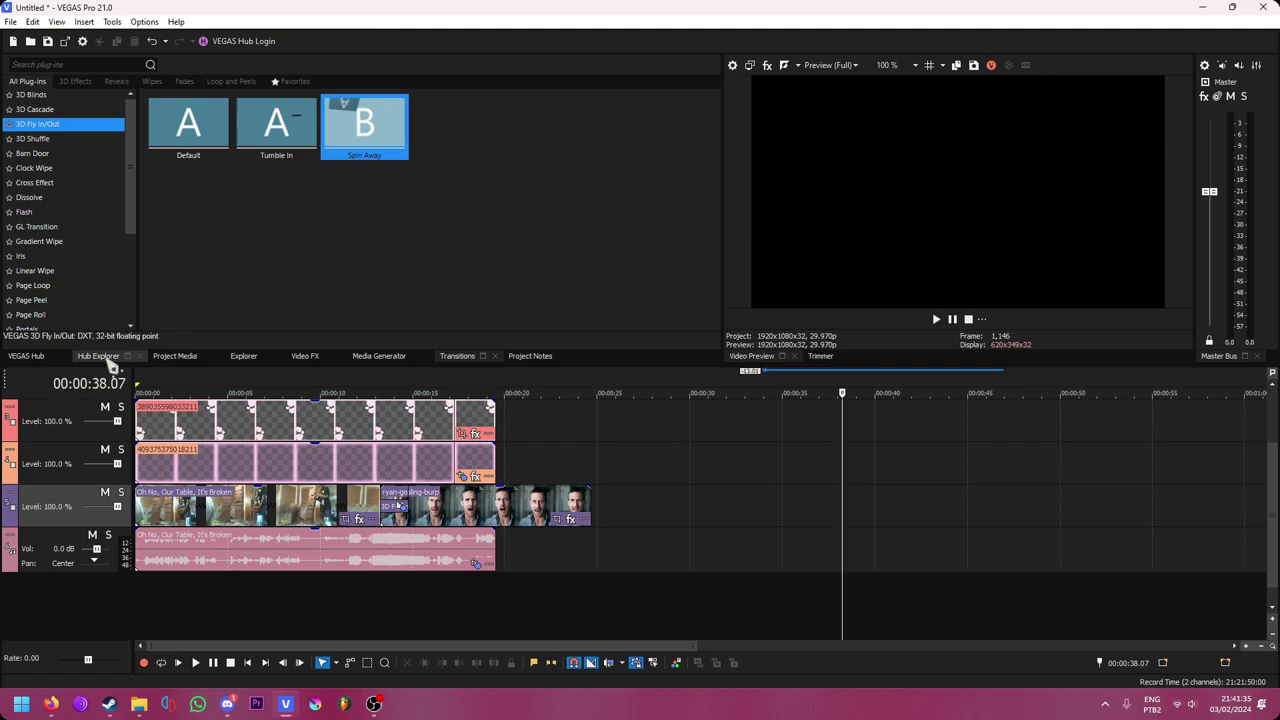
click(174, 356)
drag(437, 146, 690, 506)
click(707, 506)
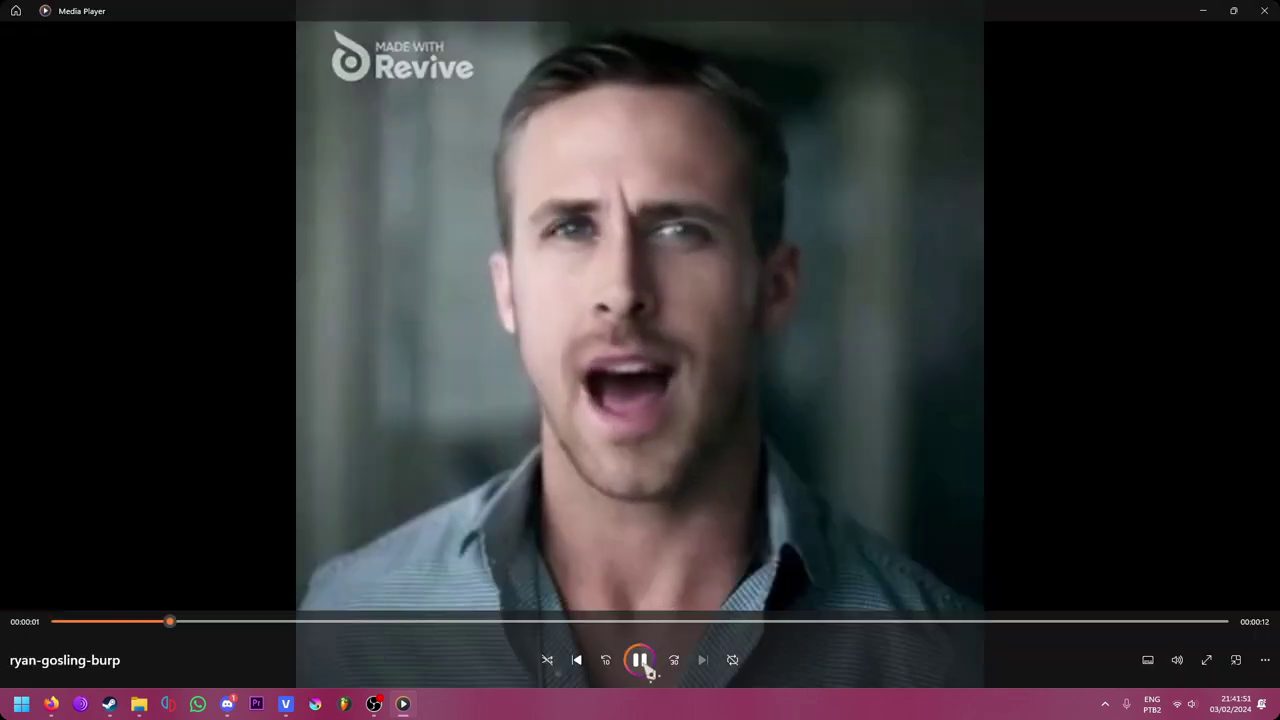
Check the ryan-gosling-burp video's playback in Media Player and close the player.
key(space)
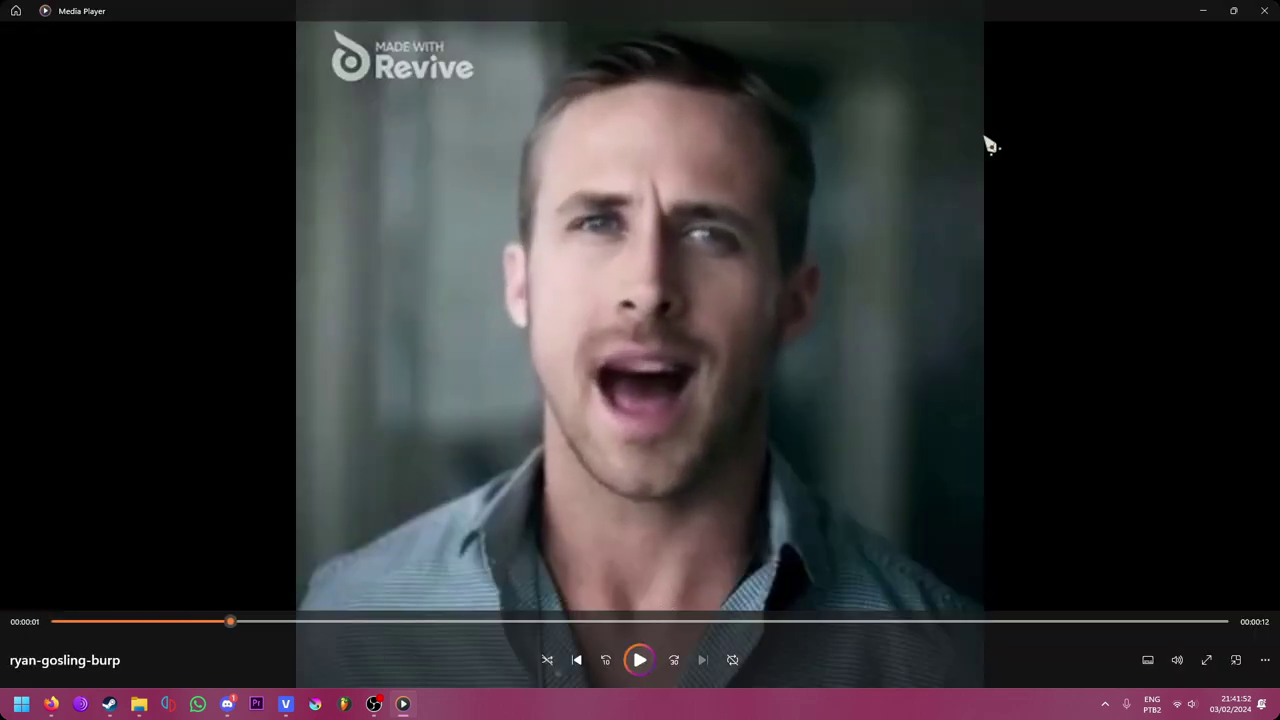
click(1274, 8)
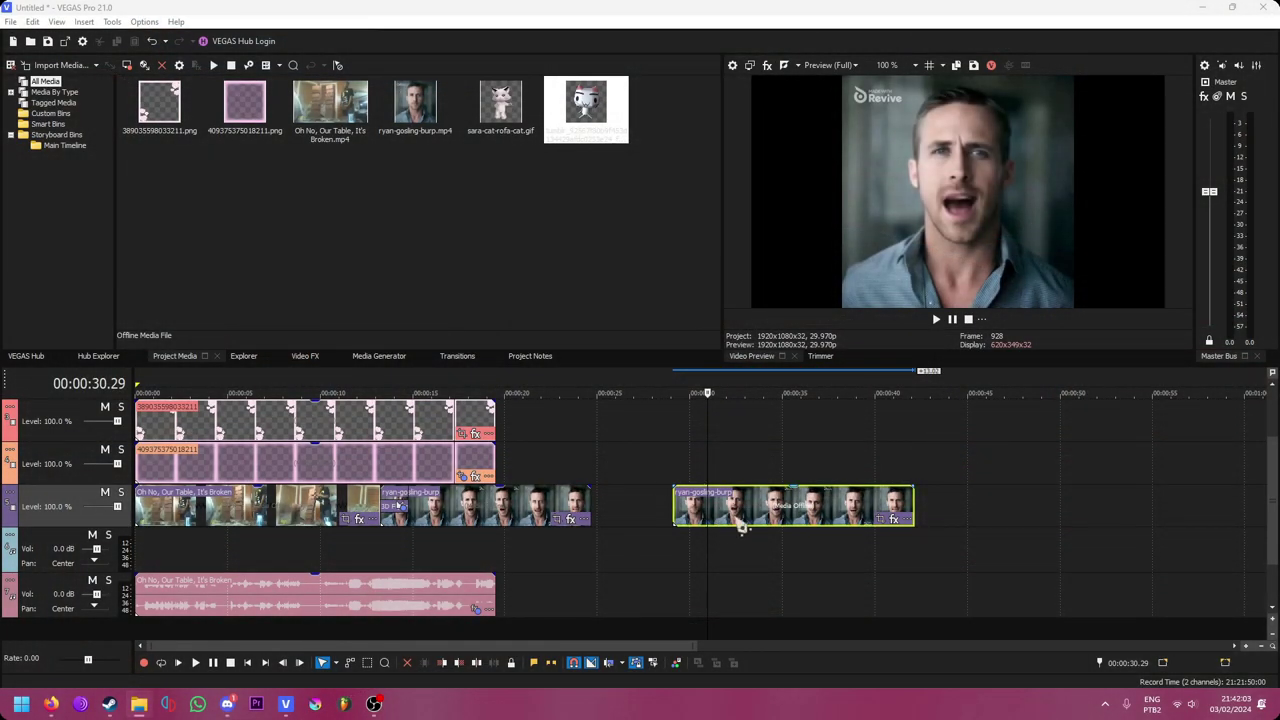
Delete the extra ryan-gosling-burp copy that starts at about 00:00:29 on the timeline.
click(734, 520)
key(Delete)
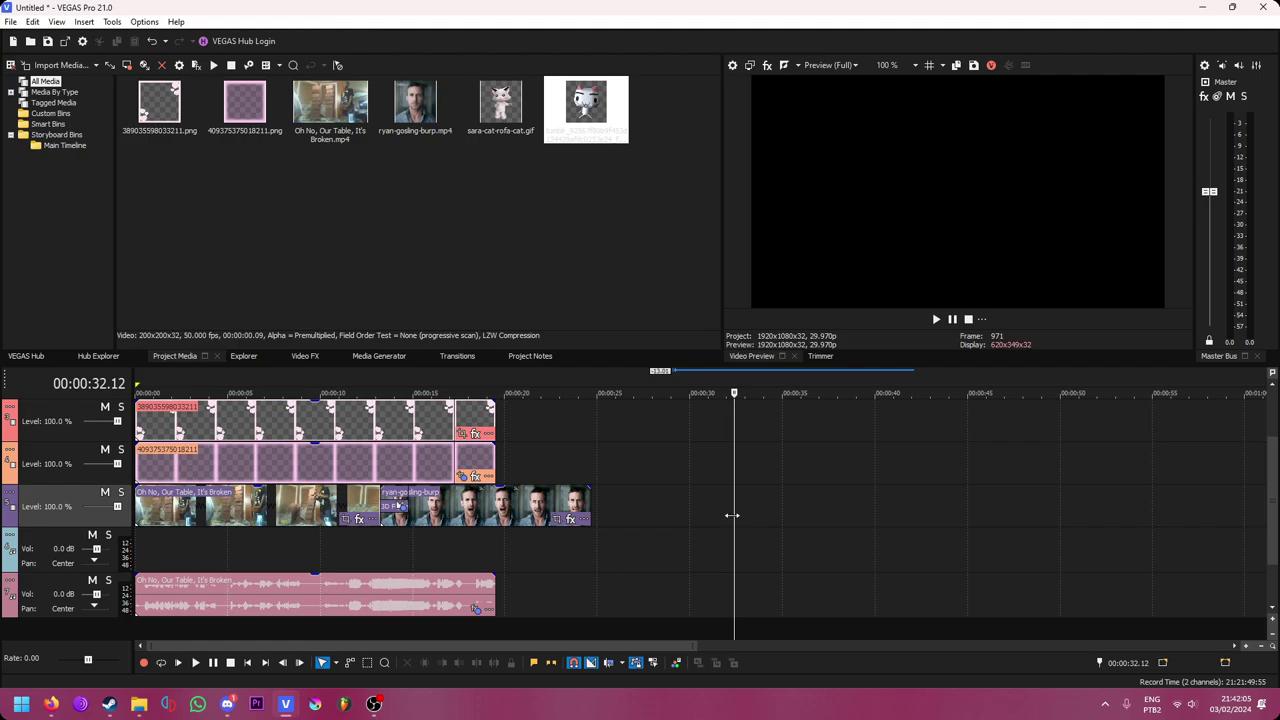
Switch to File Explorer, open the Rhythm Lab The Ultimate Amen Breaks Pack folder in Music and search it for "170 BPM".
click(1205, 8)
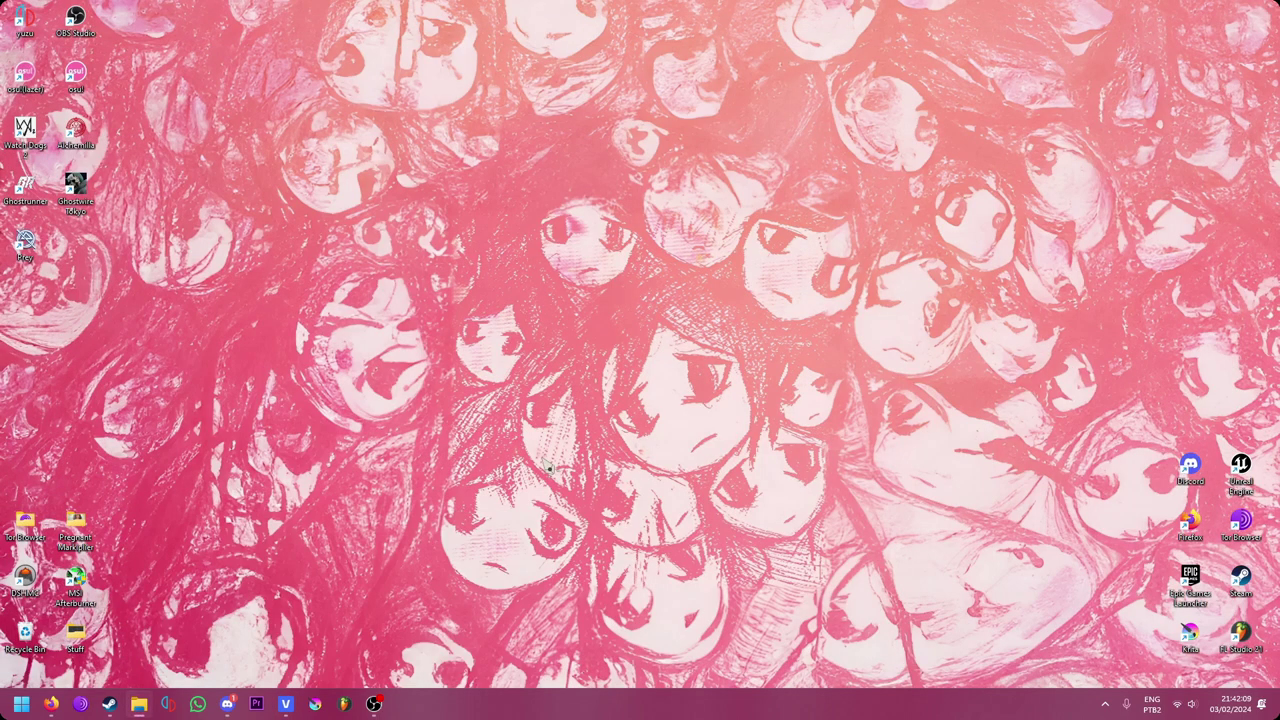
right_click(148, 706)
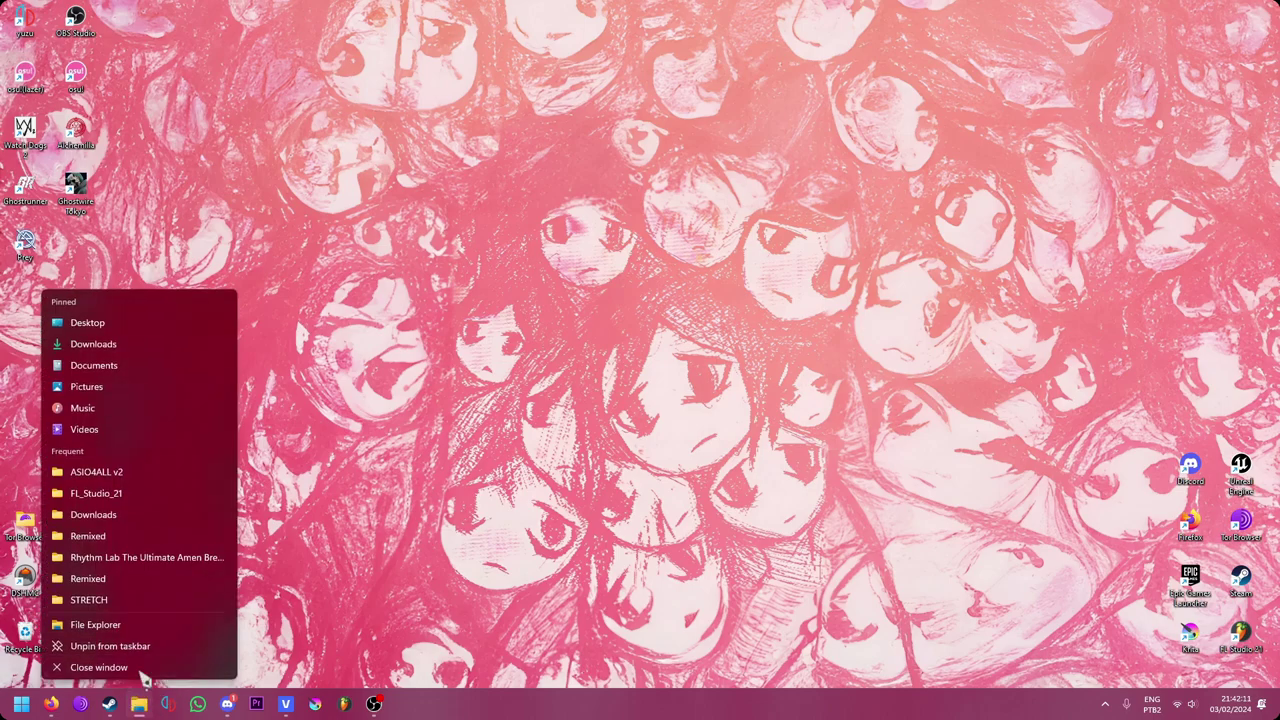
click(137, 620)
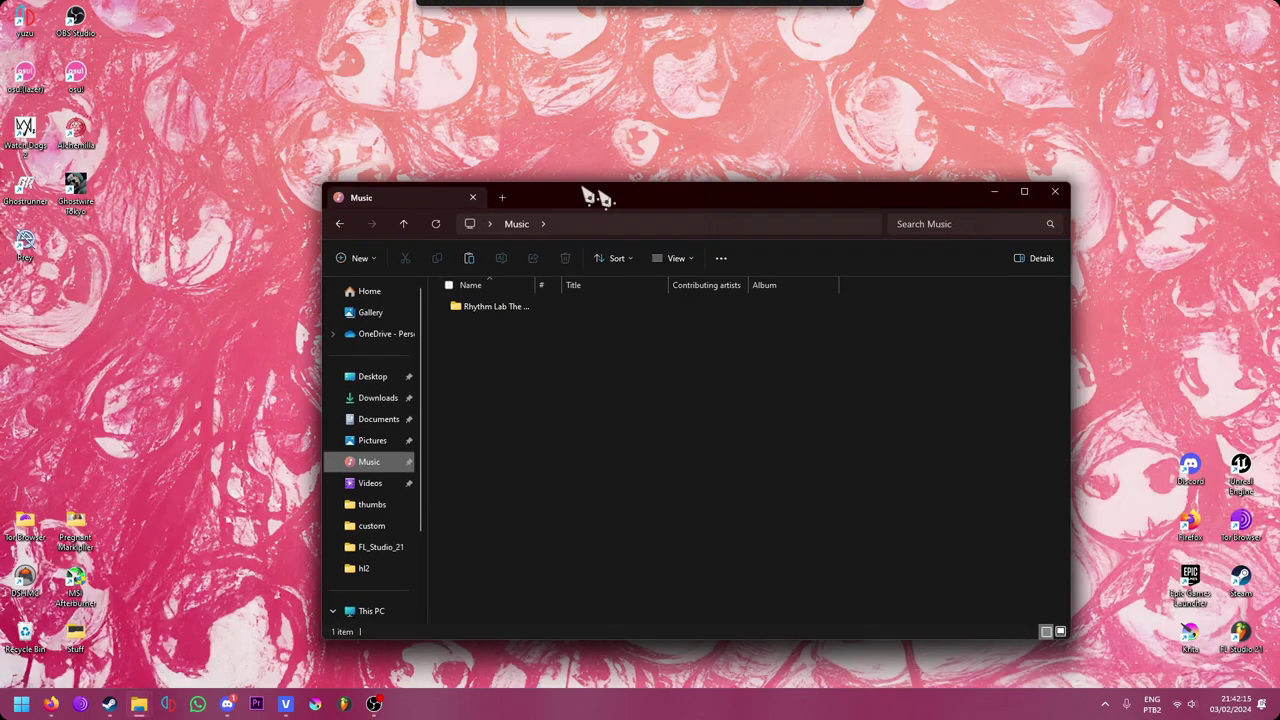
drag(600, 194, 443, 166)
click(320, 276)
double_click(320, 276)
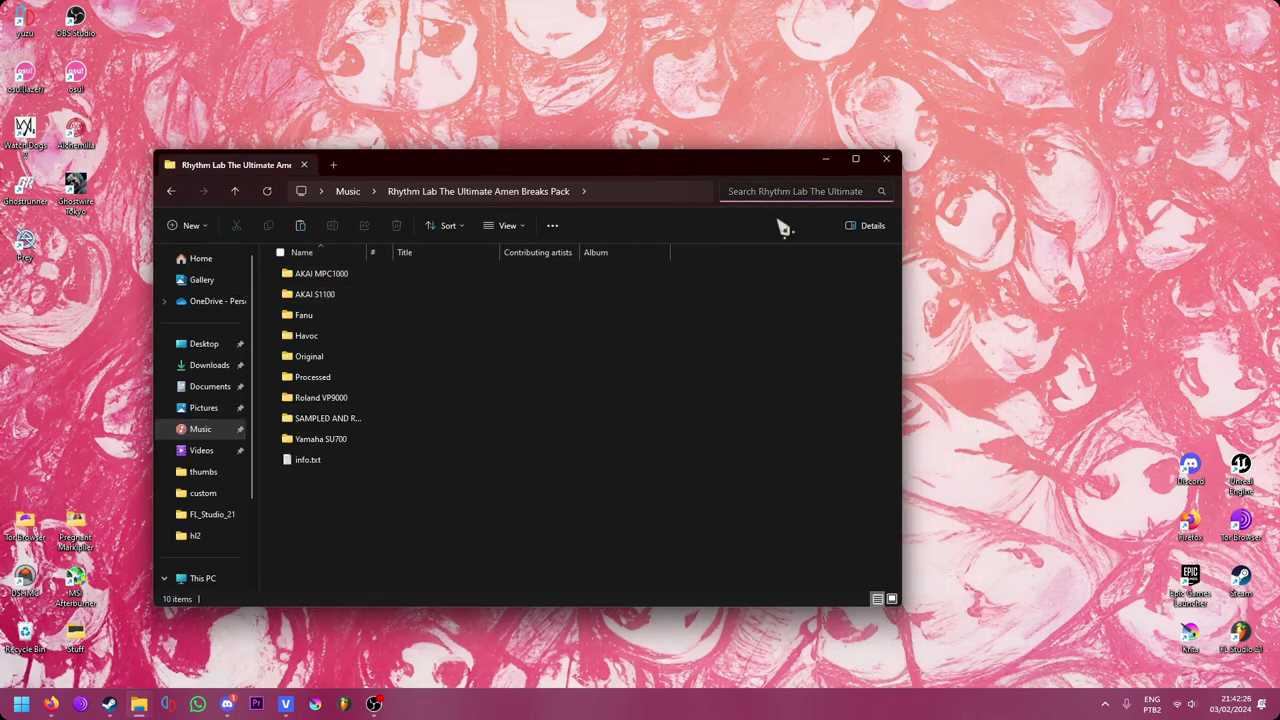
text(170)
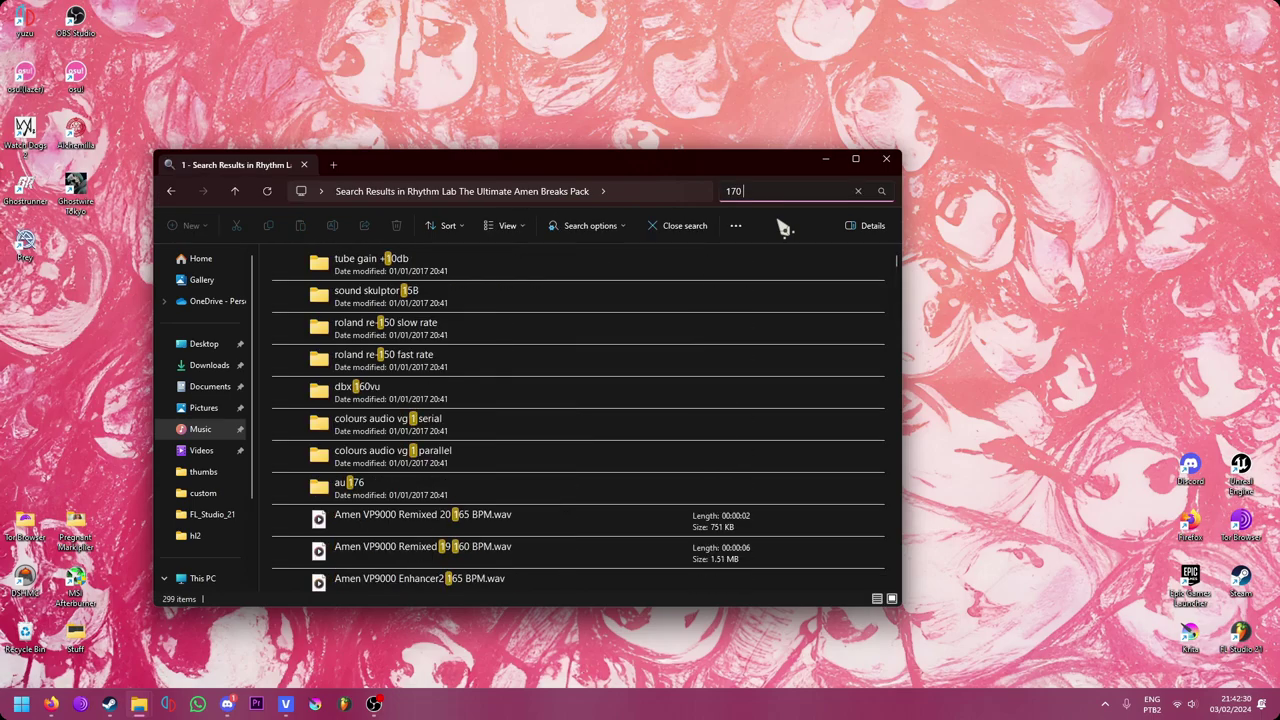
text(BPM)
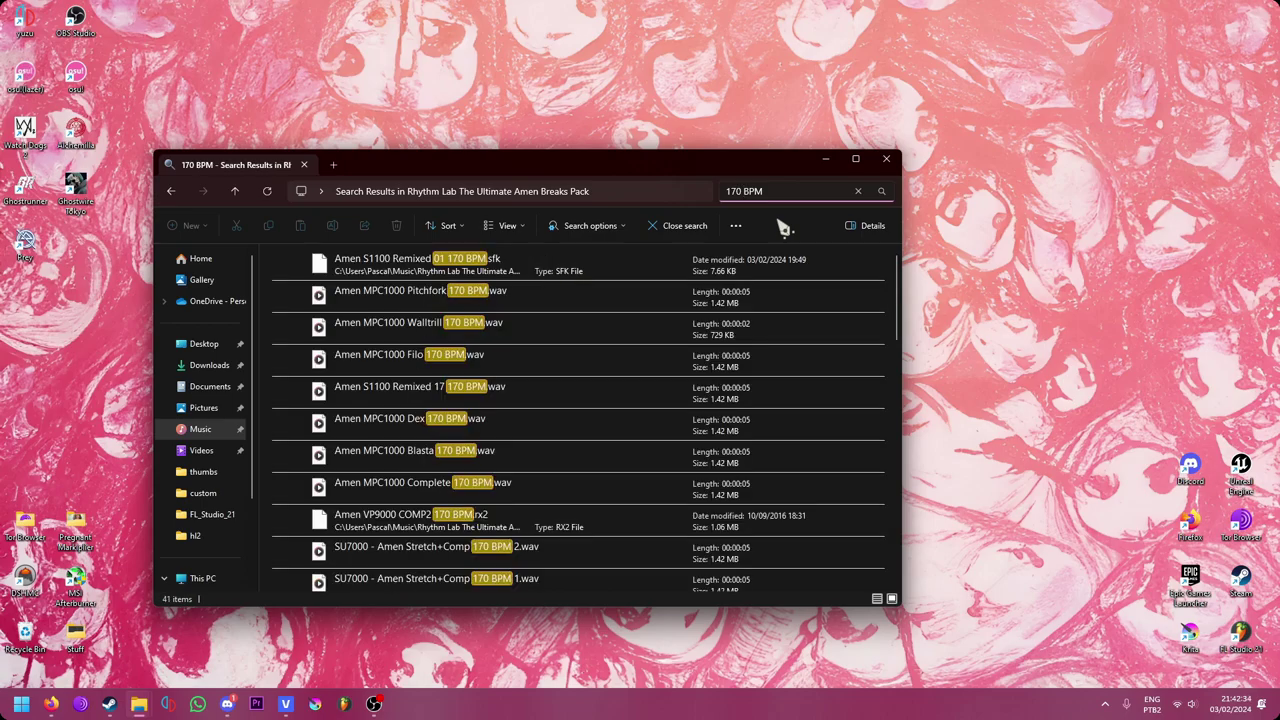
Audition the Amen MPC1000 Pitchfork, Filo and Complete 170 BPM samples in Media Player, closing the player after each.
double_click(530, 296)
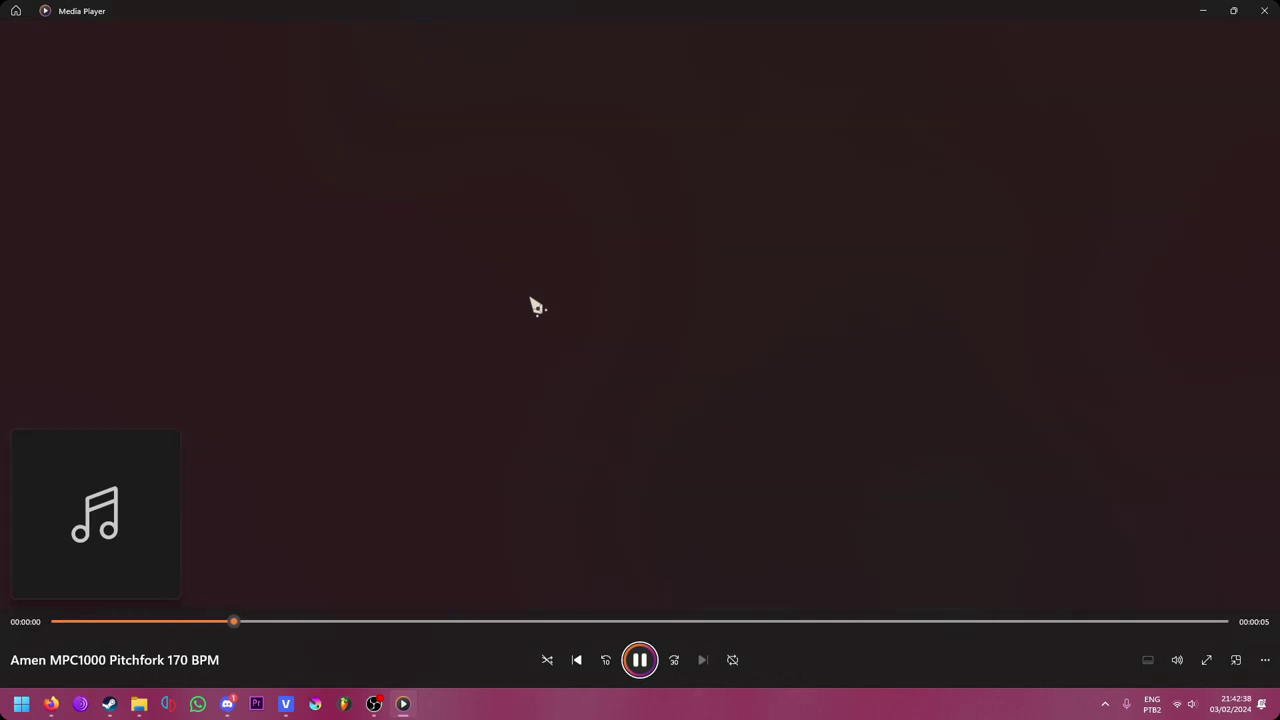
click(1265, 16)
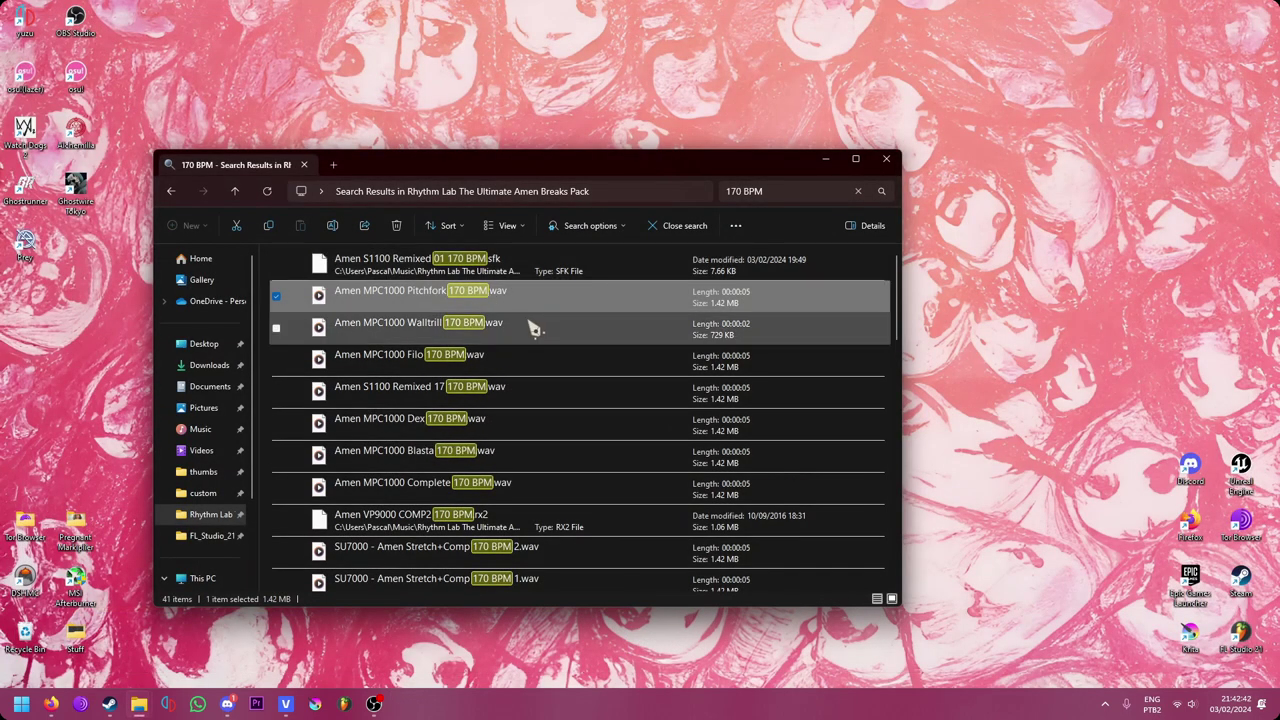
double_click(543, 353)
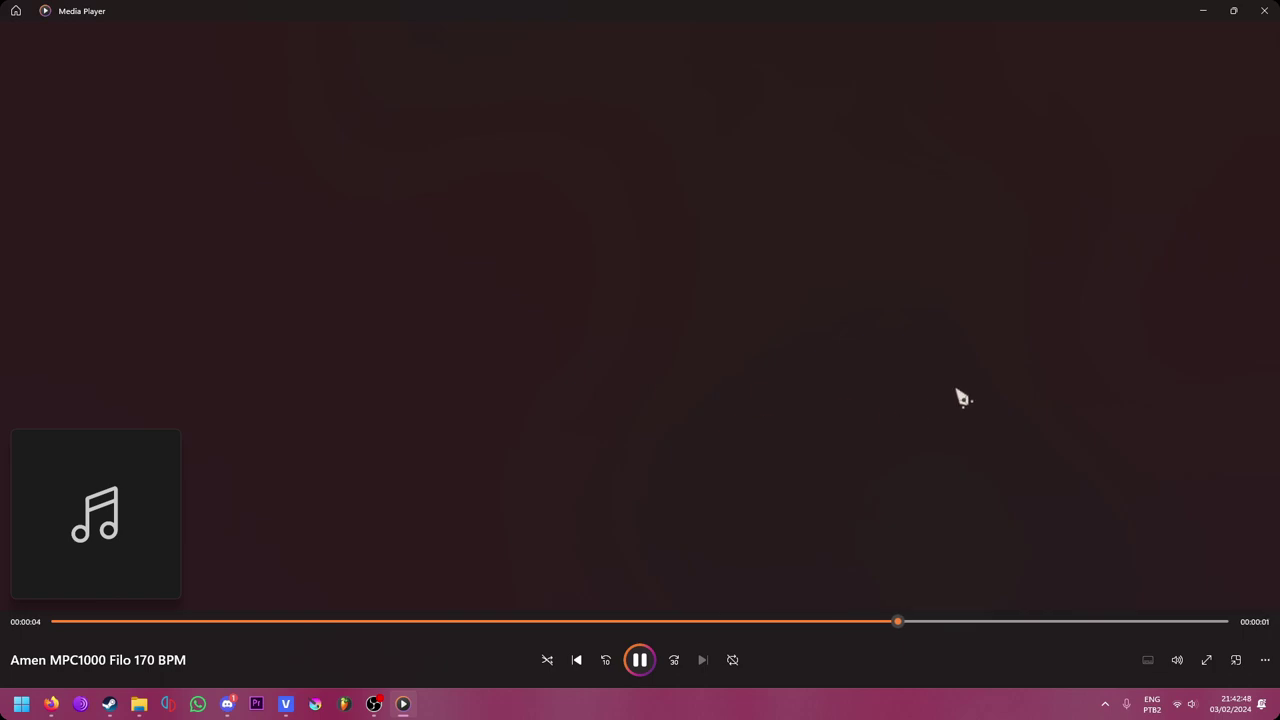
click(1264, 10)
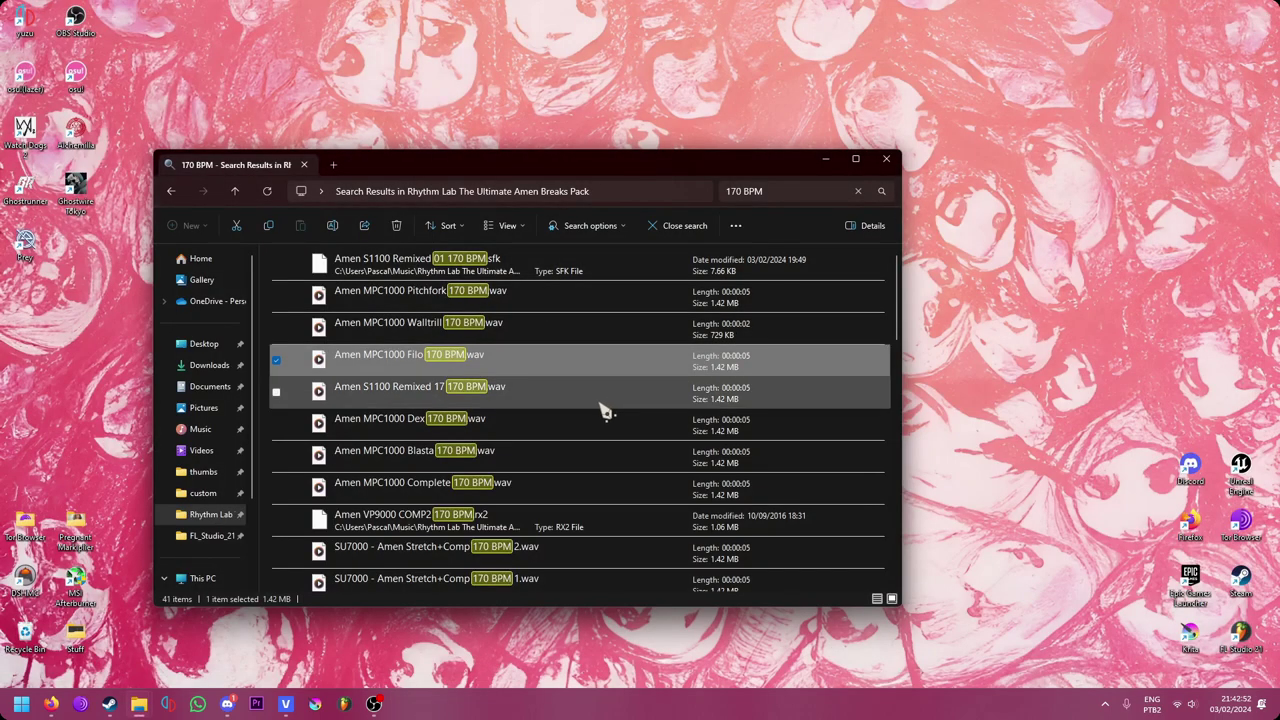
double_click(560, 485)
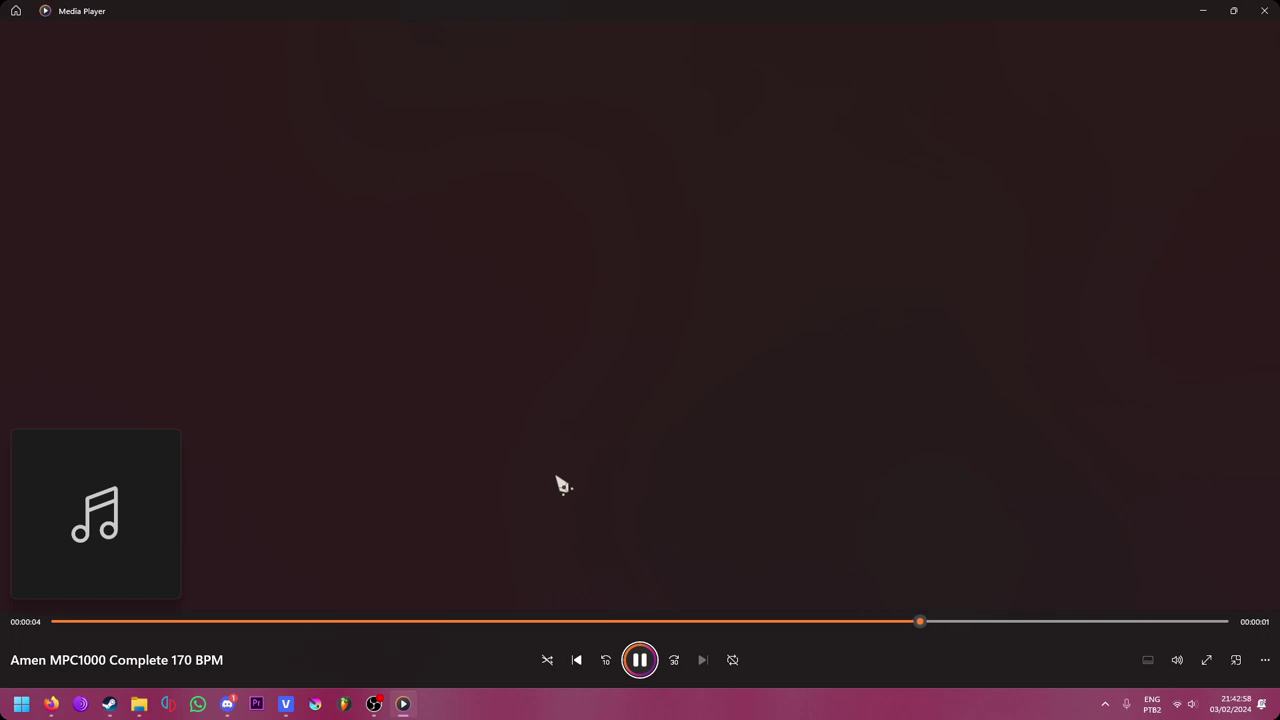
click(1263, 10)
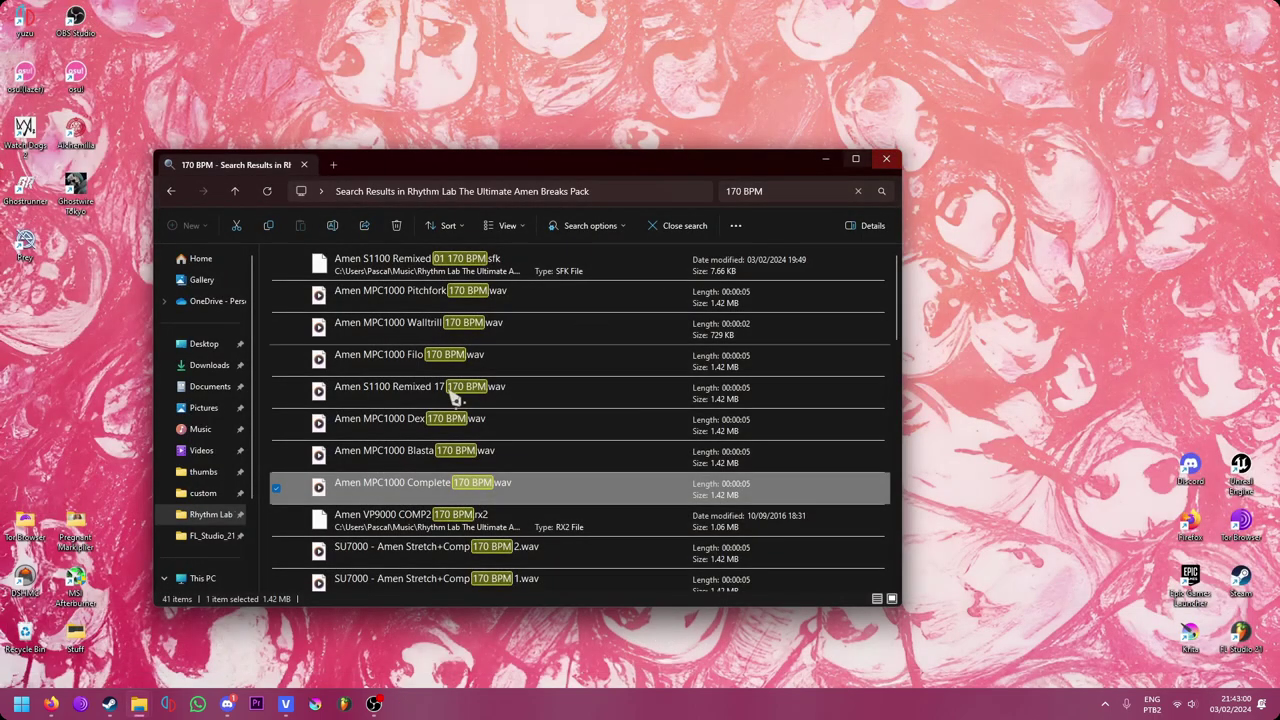
Audition the Amen VP9000 Stretch 170 BPM 9 sample and look through the rest of the 170 BPM files.
scroll(403, 460, down, 3)
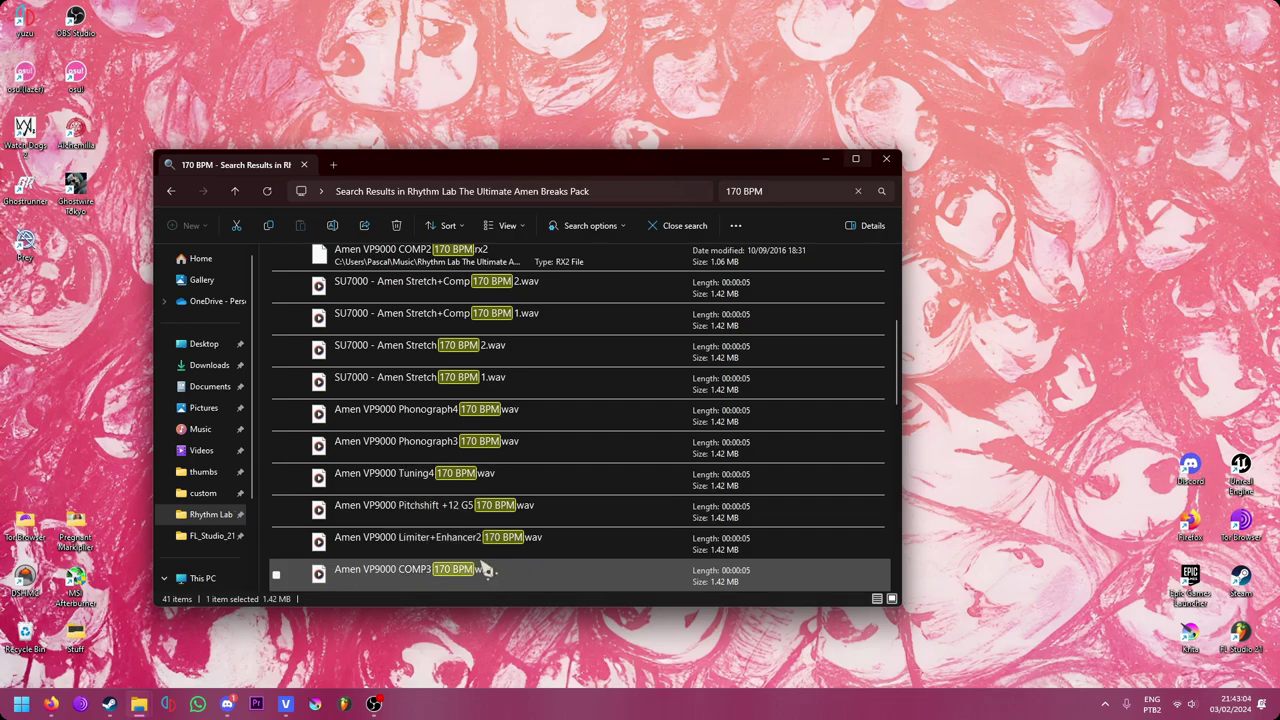
scroll(495, 550, down, 1)
double_click(522, 577)
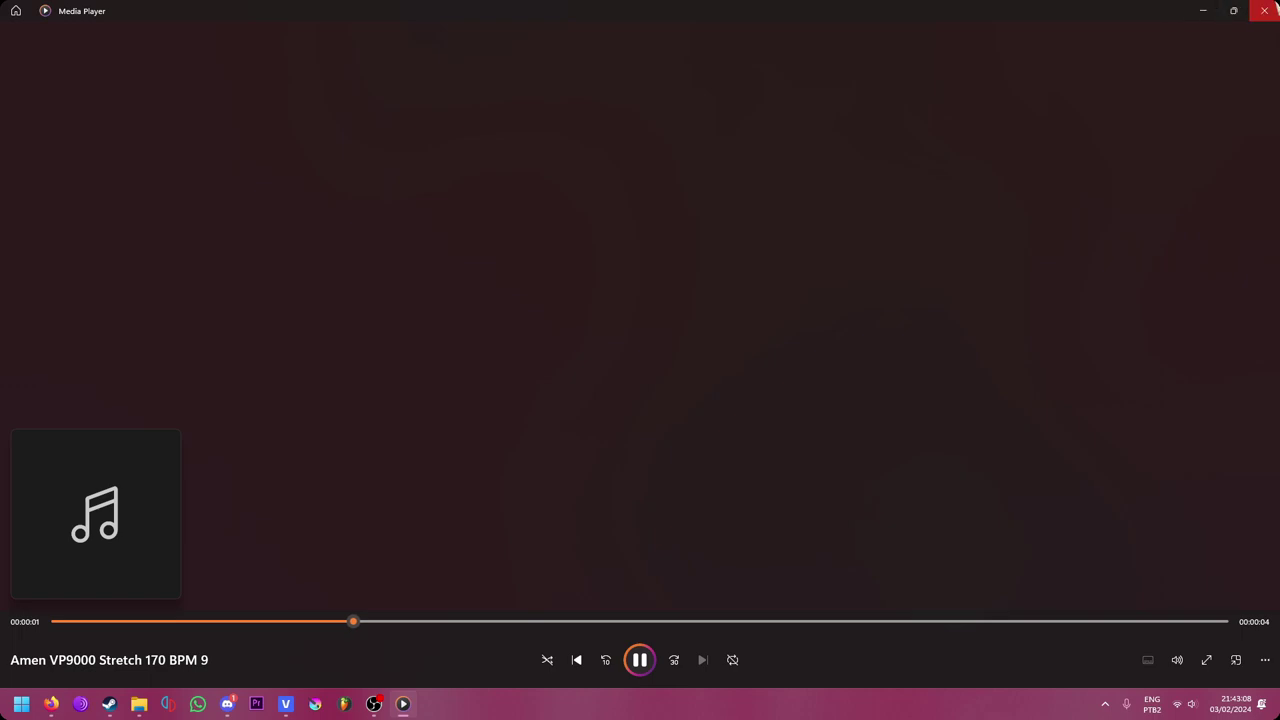
click(1264, 10)
scroll(545, 480, down, 4)
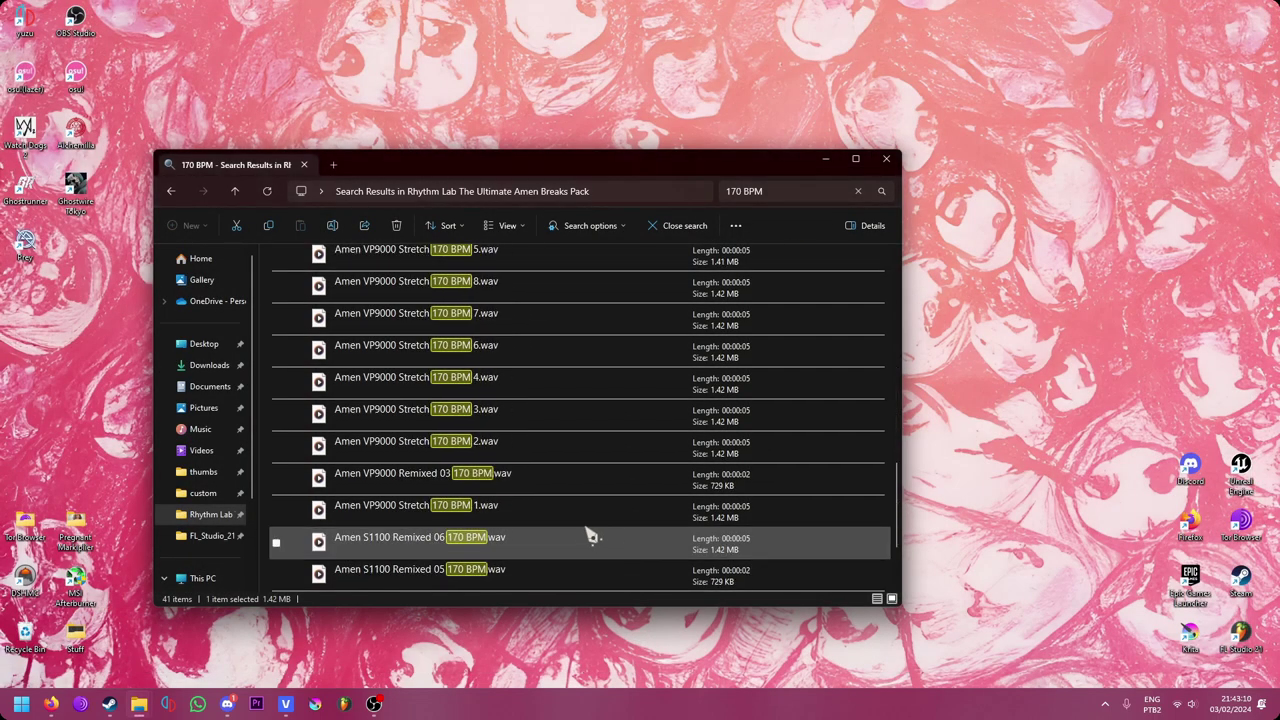
scroll(510, 540, up, 6)
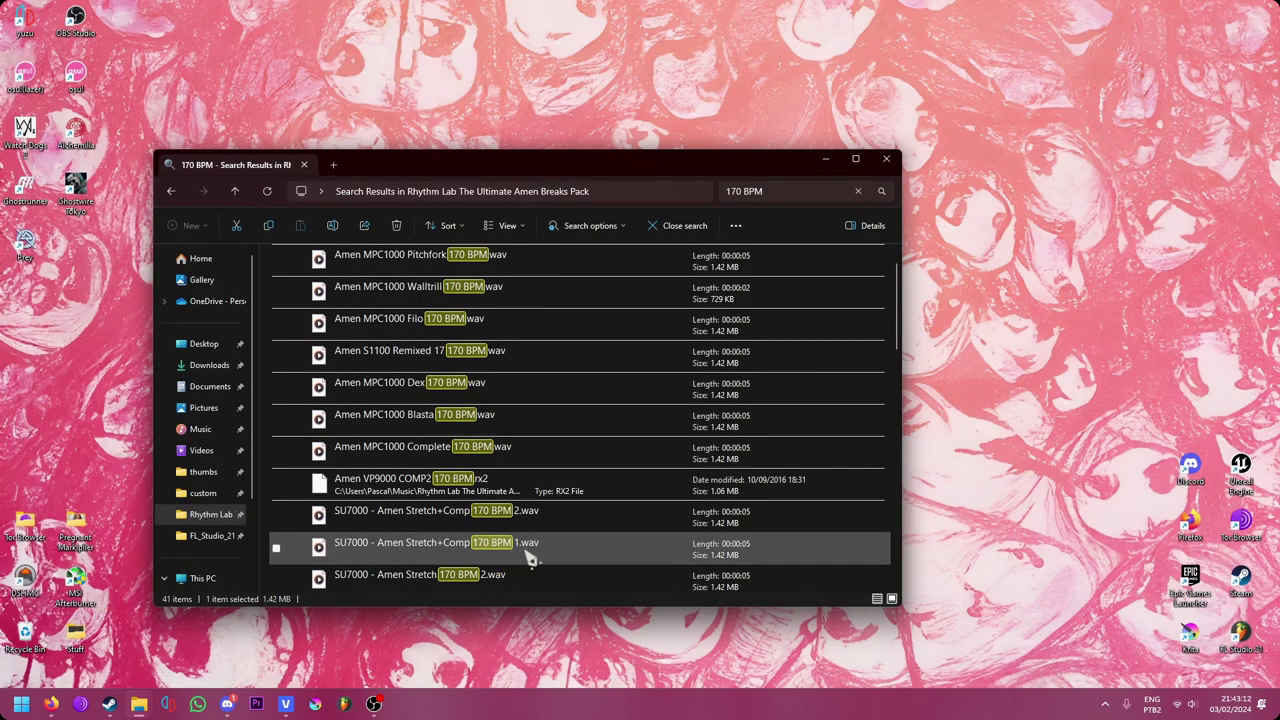
Audition the Amen MPC1000 Dex, MPC1000 Walltrill and S1100 Remixed 17 170 BPM samples, closing the player after each.
double_click(523, 421)
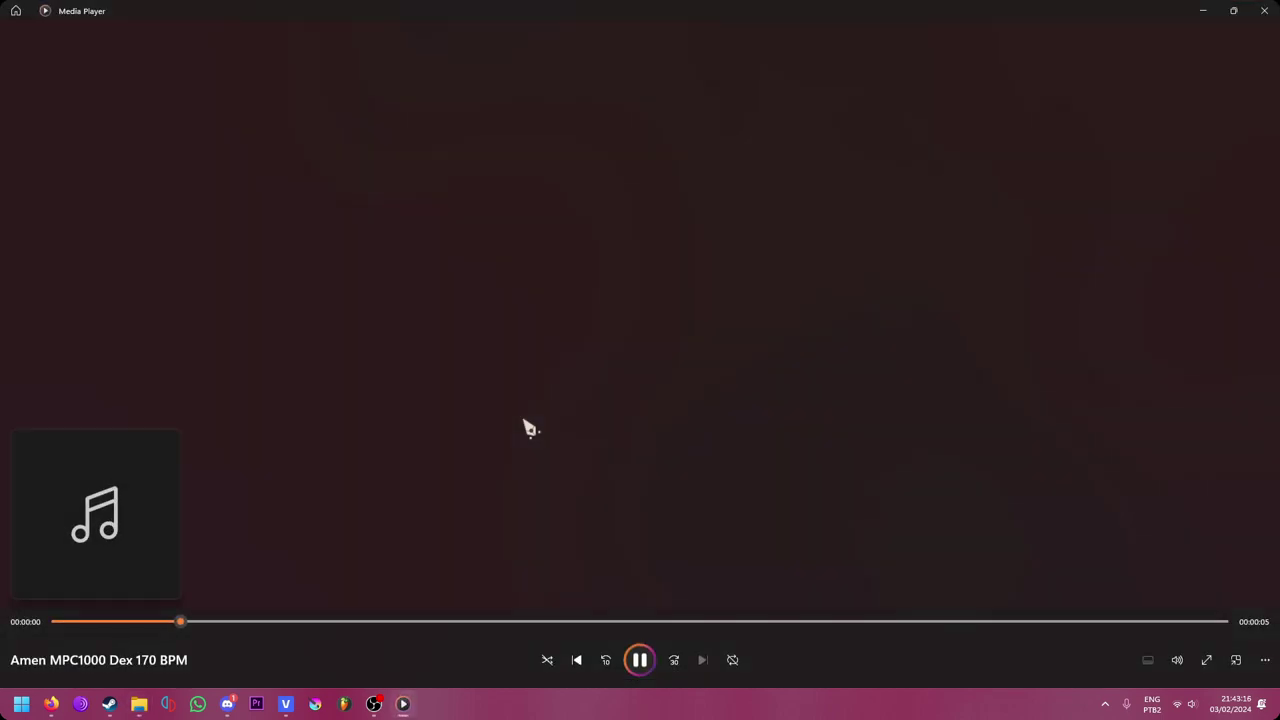
click(1264, 10)
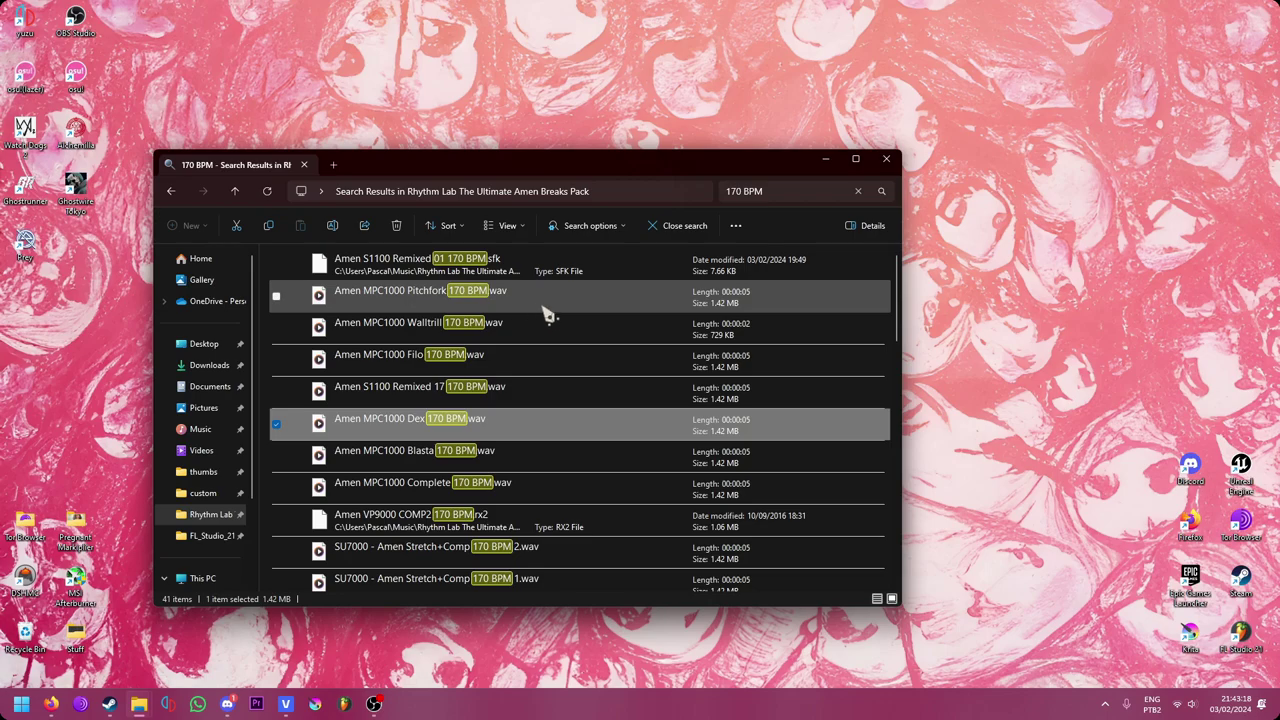
double_click(547, 334)
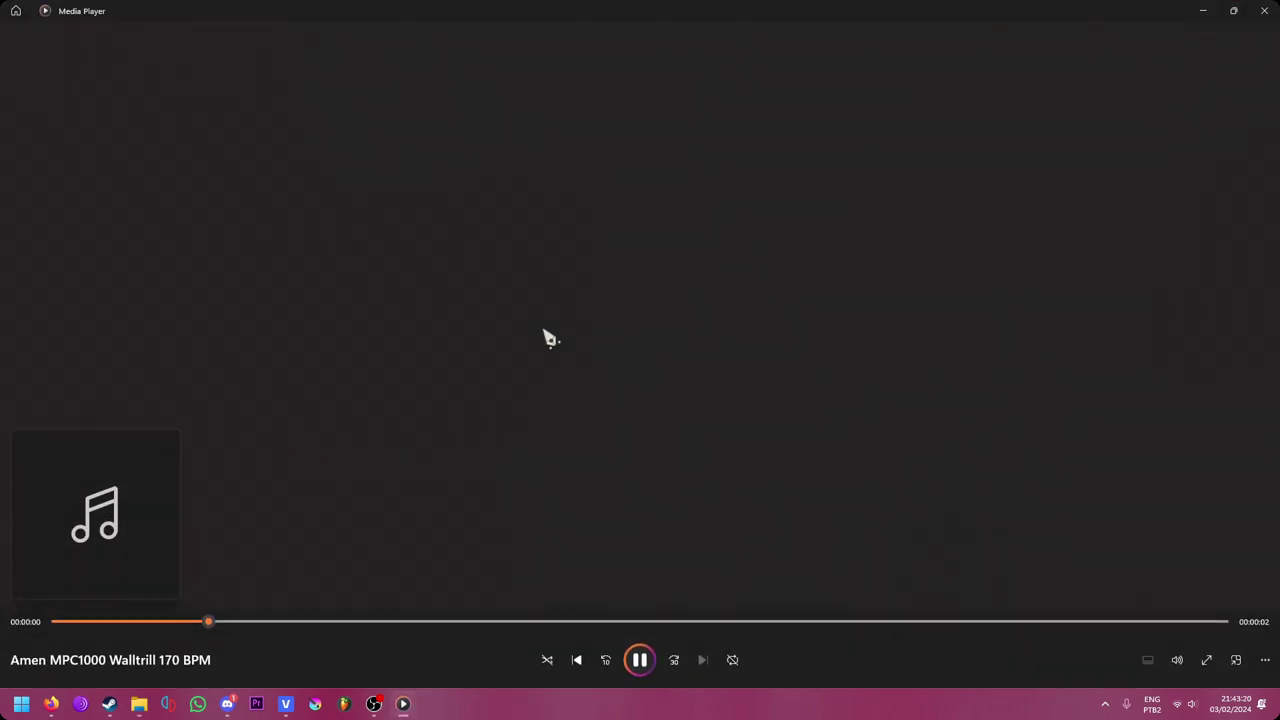
click(1262, 10)
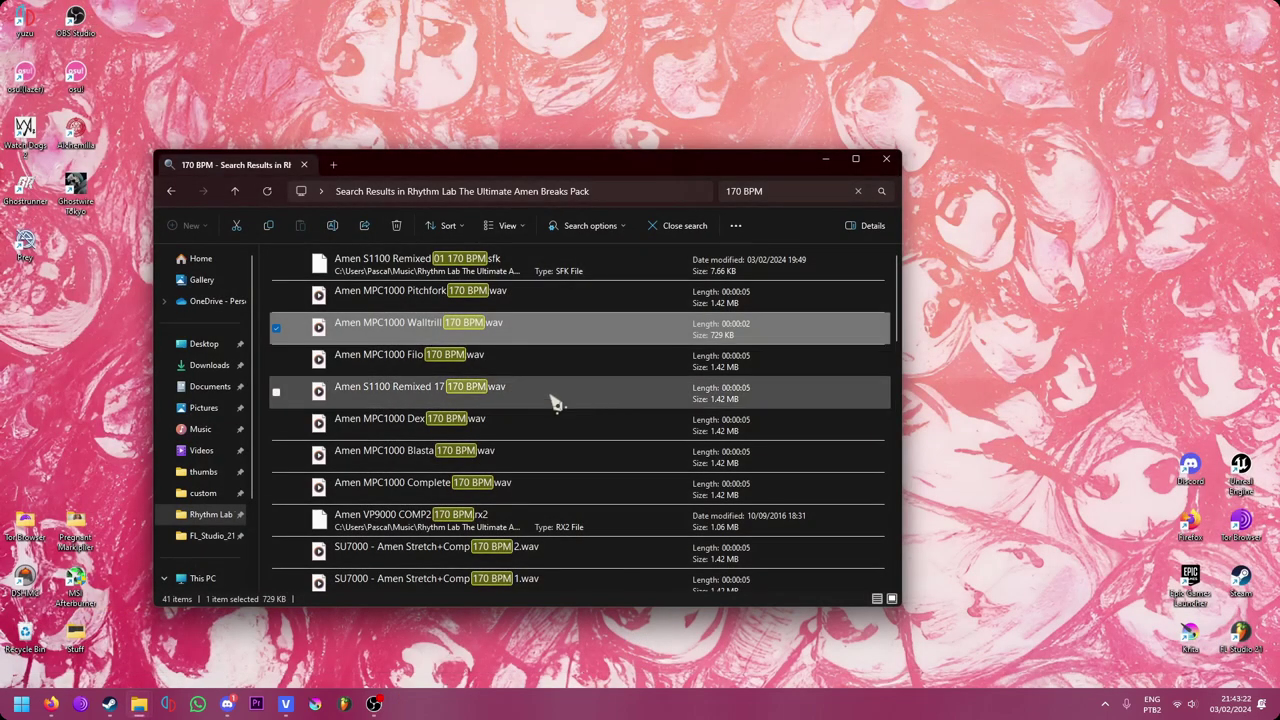
double_click(541, 398)
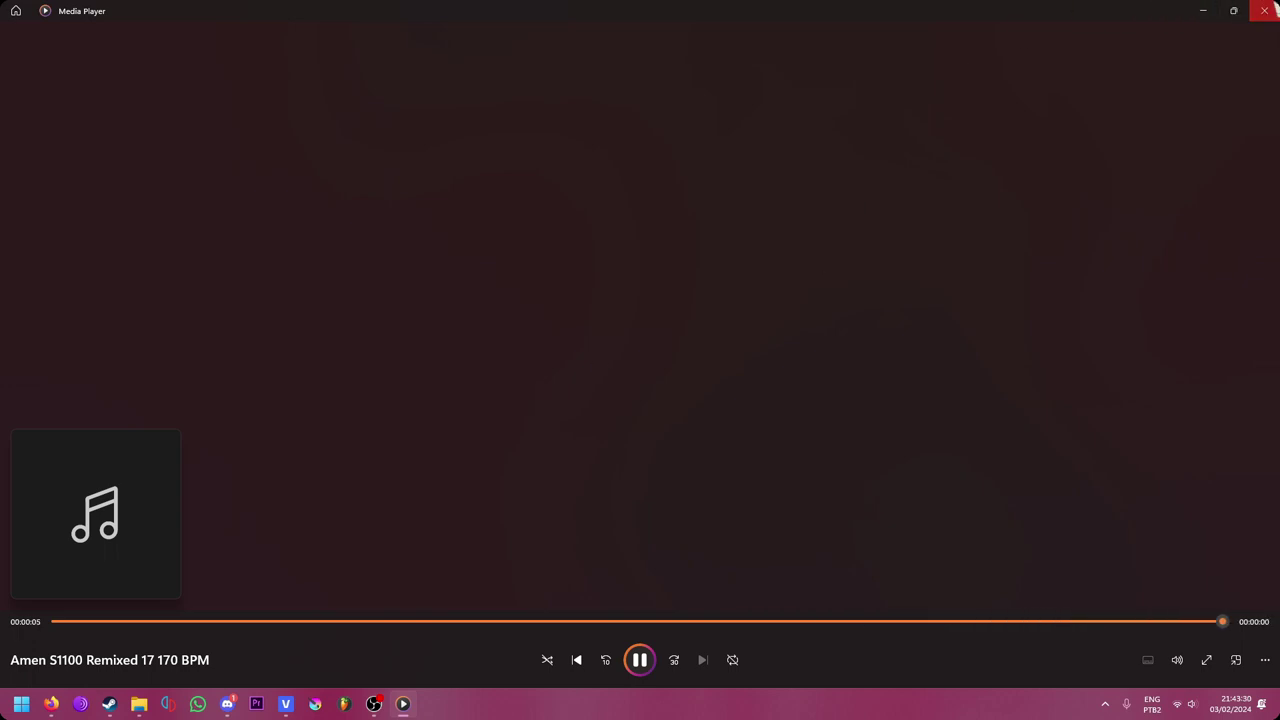
click(1270, 8)
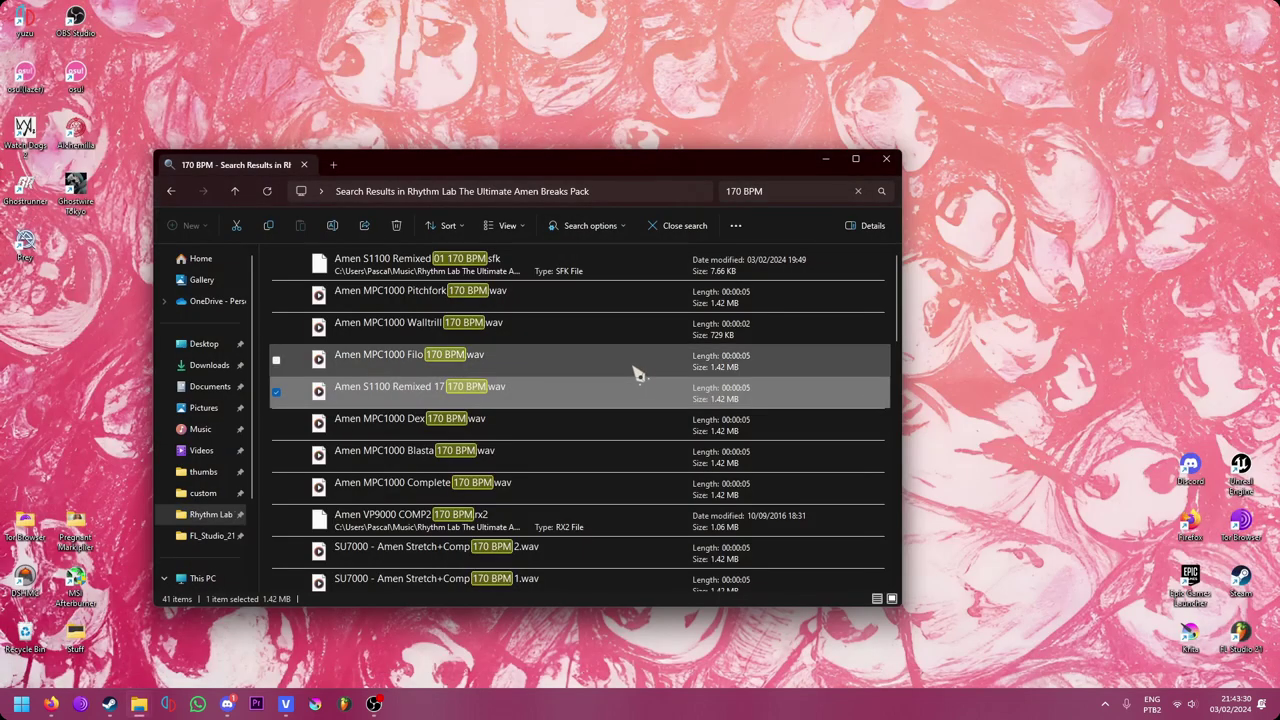
Add Amen S1100 Remixed 17 170 BPM.wav to the VEGAS Pro timeline's empty audio track, aligned with the start of the ryan-gosling-burp clip.
click(288, 704)
mouse_move(139, 703)
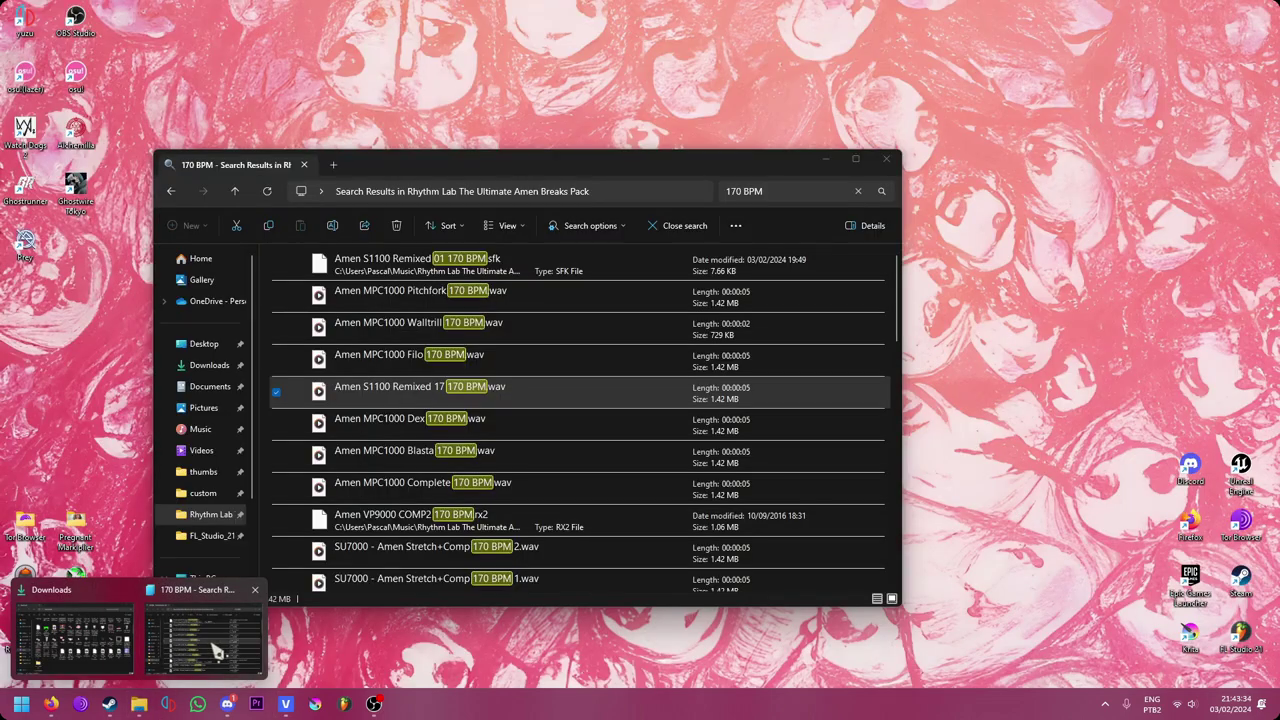
click(218, 648)
drag(620, 172, 995, 114)
drag(597, 460, 497, 555)
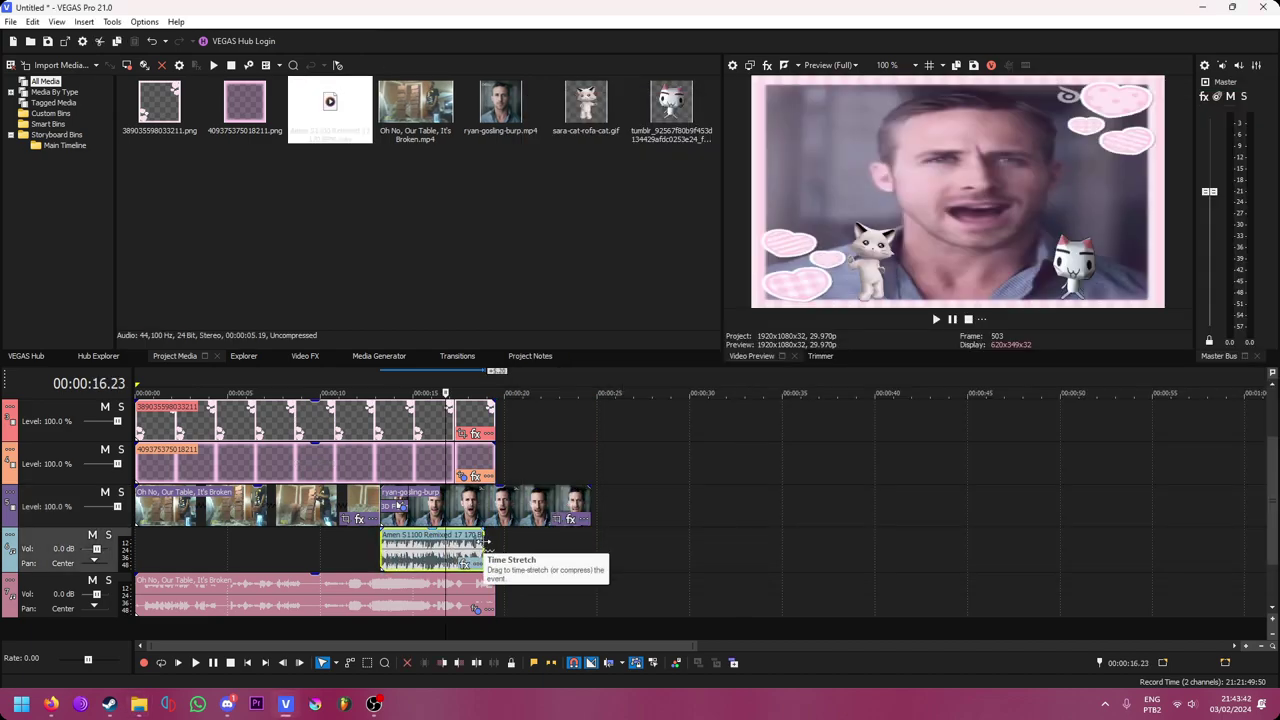
Undo the time stretch on the Amen sample and loop it out to the exact end of the ryan-gosling-burp clip.
drag(485, 541, 590, 545)
key(ctrl+z)
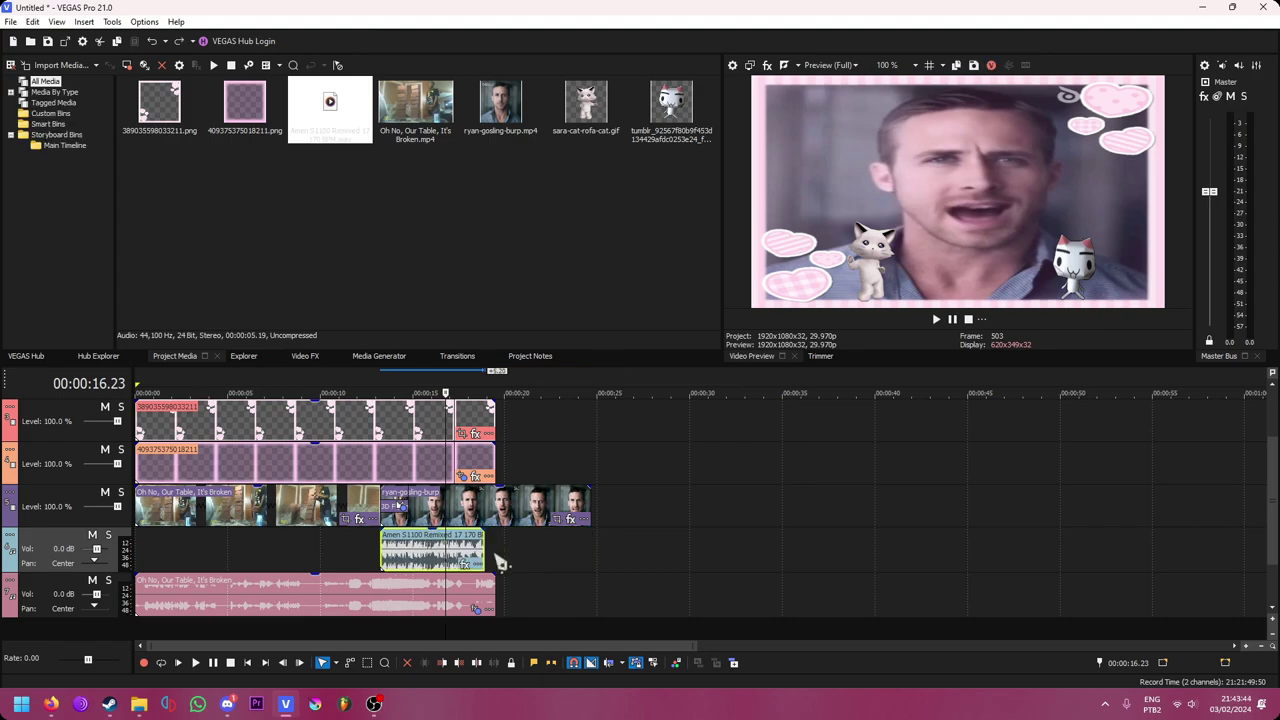
drag(490, 543, 592, 555)
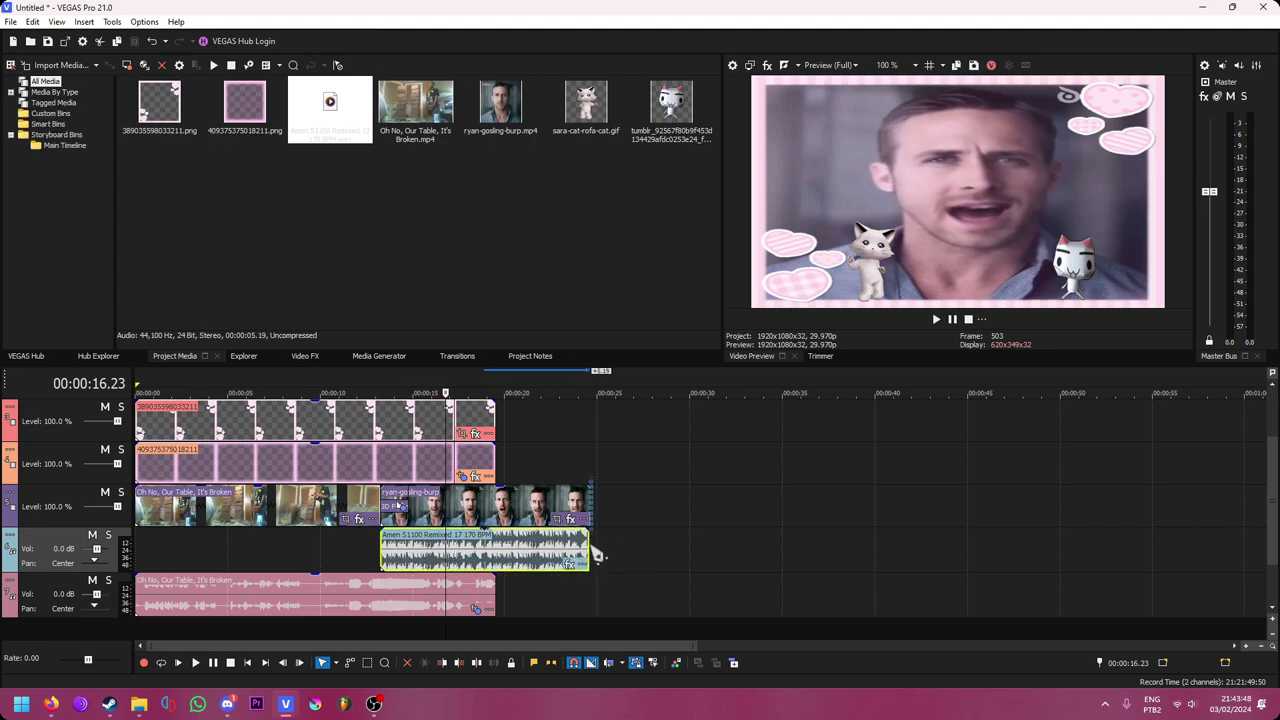
key(End)
key(Up)
key(Up)
key(Up)
key(Up)
drag(672, 552, 691, 556)
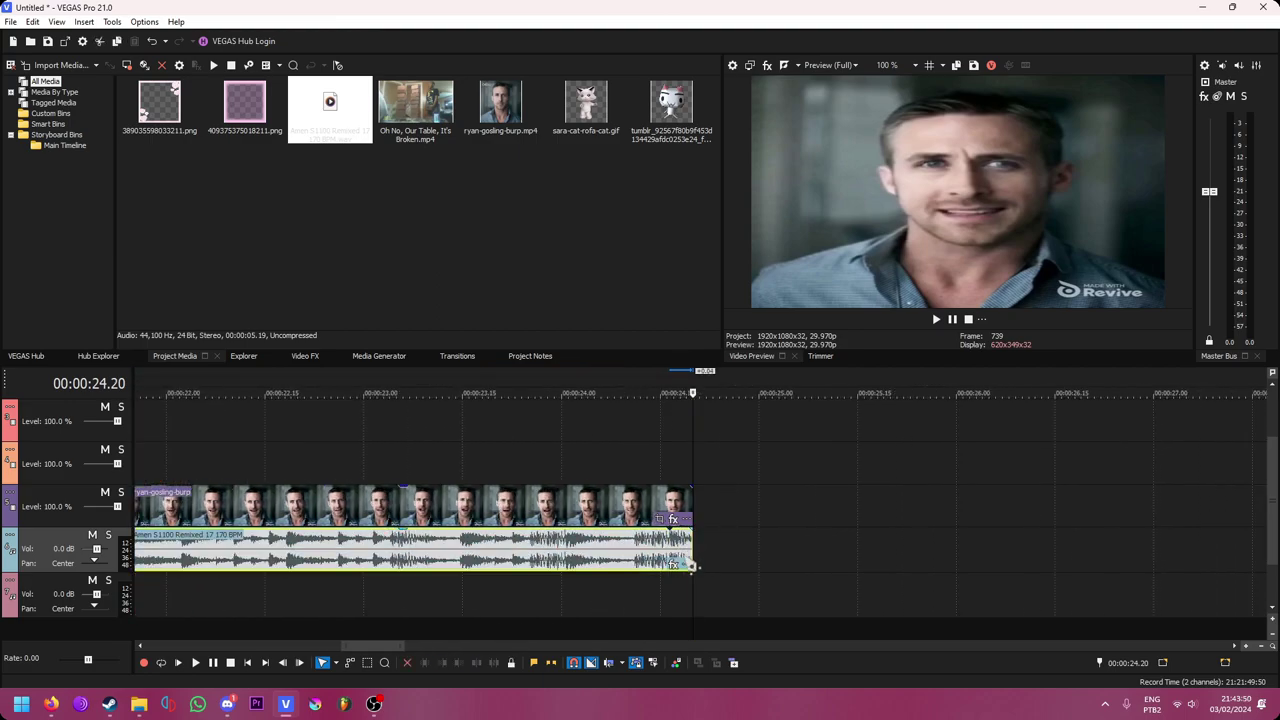
key(Down)
key(Down)
key(Down)
key(Down)
key(Down)
Check the drum loop's start and play back the transition into the ryan-gosling-burp clip with the added sound.
click(297, 548)
key(Up)
key(Up)
key(Up)
key(Up)
key(Down)
key(Down)
key(Down)
key(Down)
click(207, 556)
click(275, 552)
key(space)
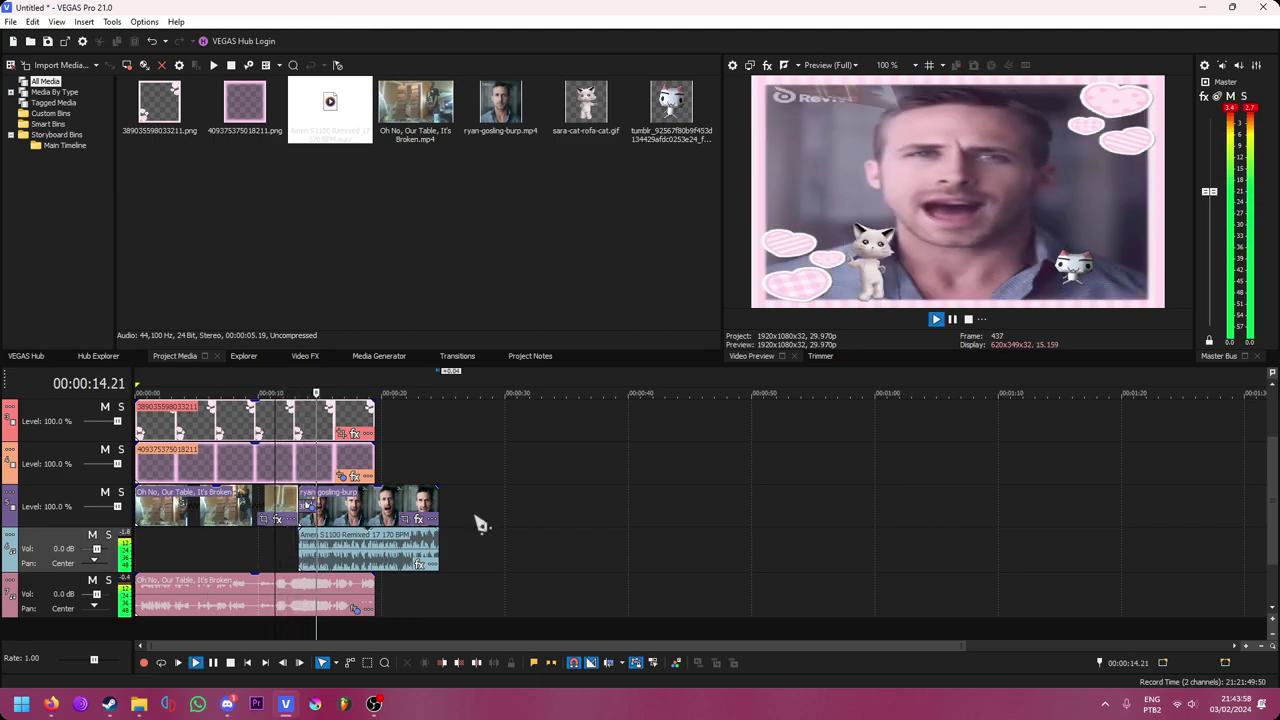
click(952, 319)
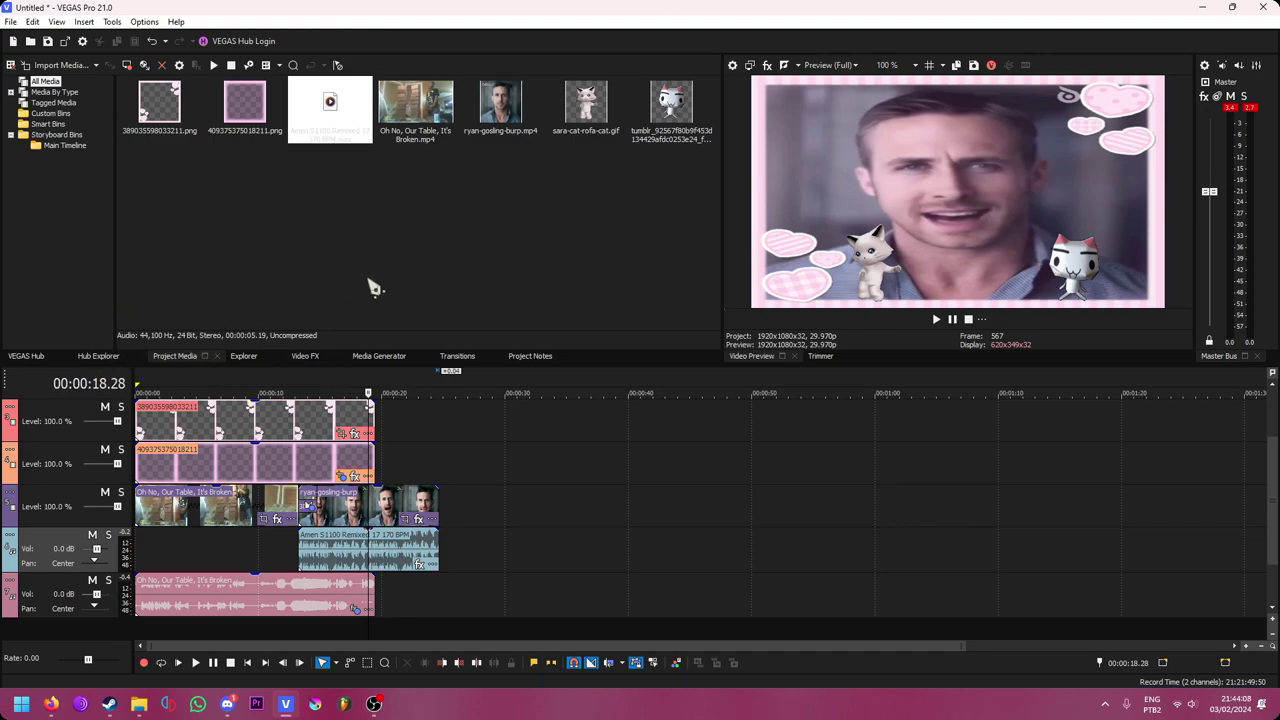
click(295, 558)
key(space)
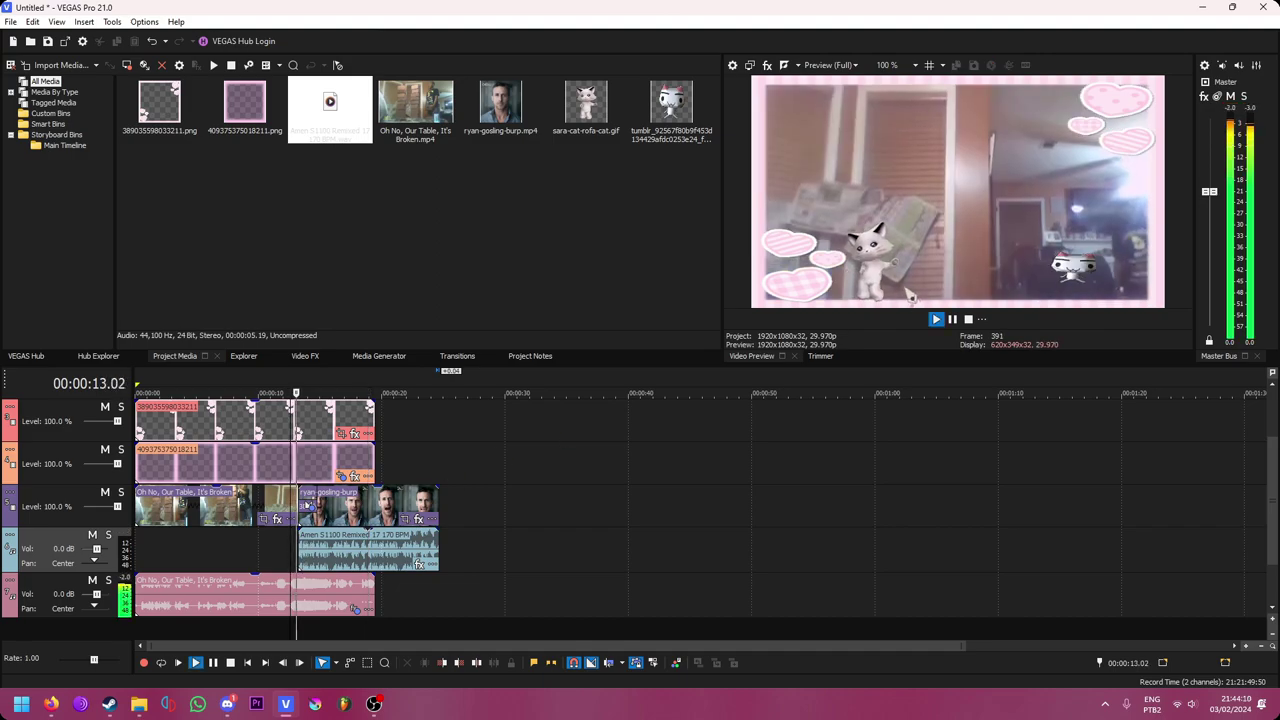
click(952, 320)
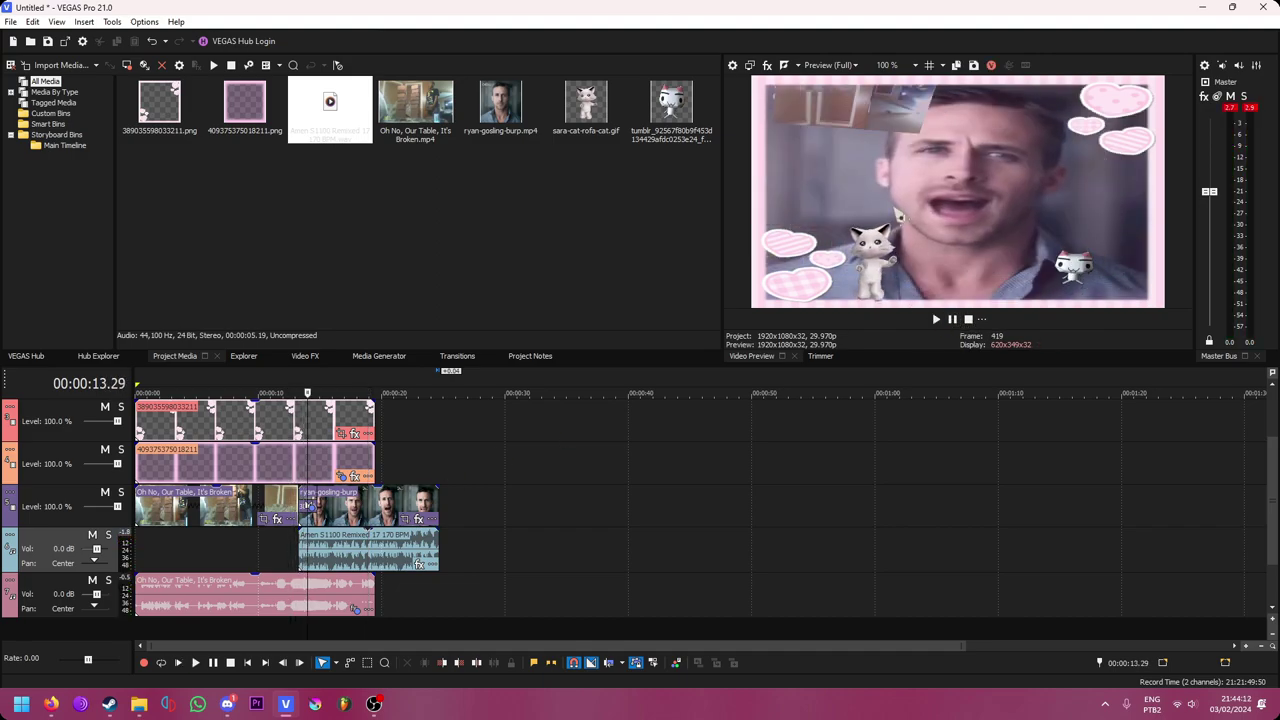
Create video proxies for ryan-gosling-burp.mp4 and Oh No, Our Table, It's Broken.mp4 in the project media.
right_click(533, 137)
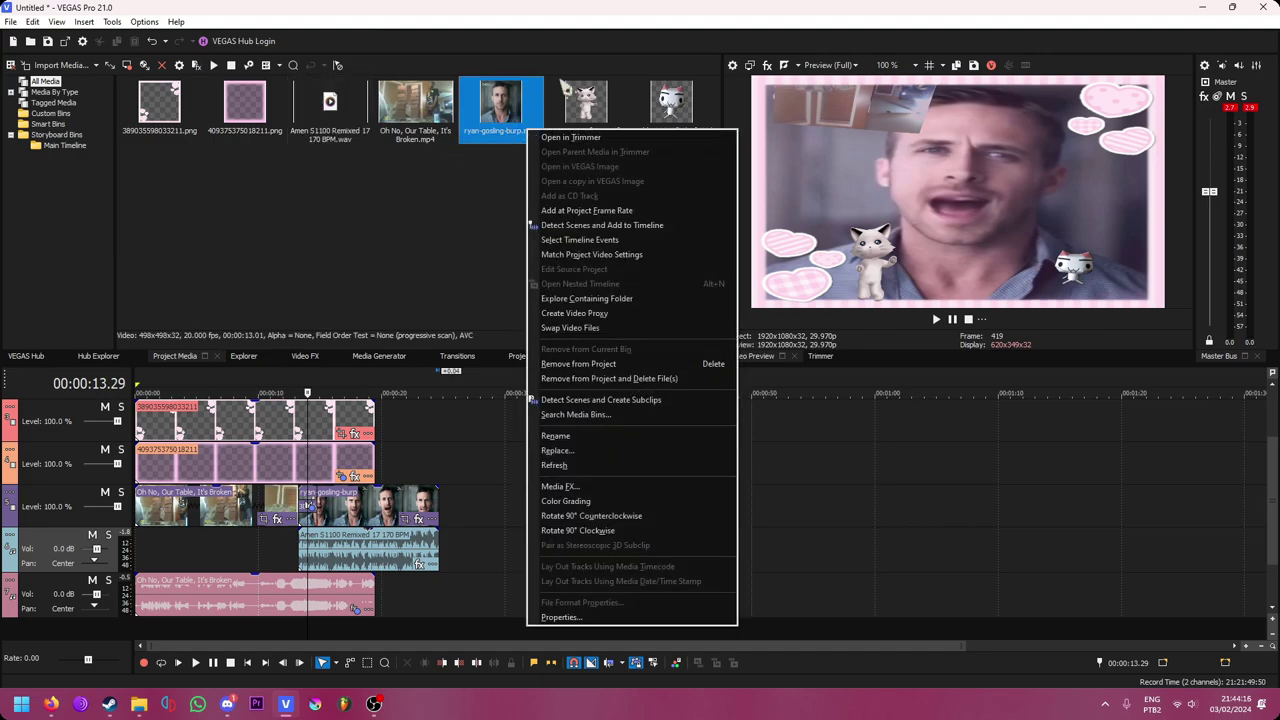
click(585, 313)
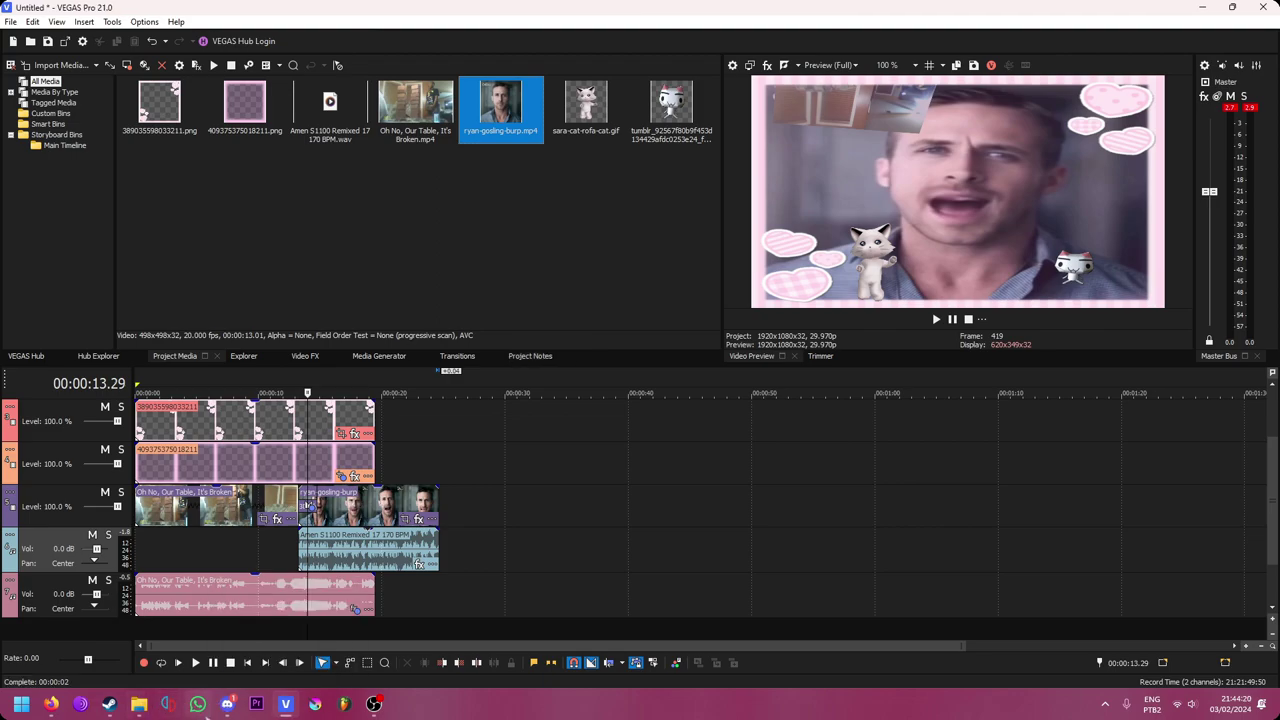
right_click(411, 142)
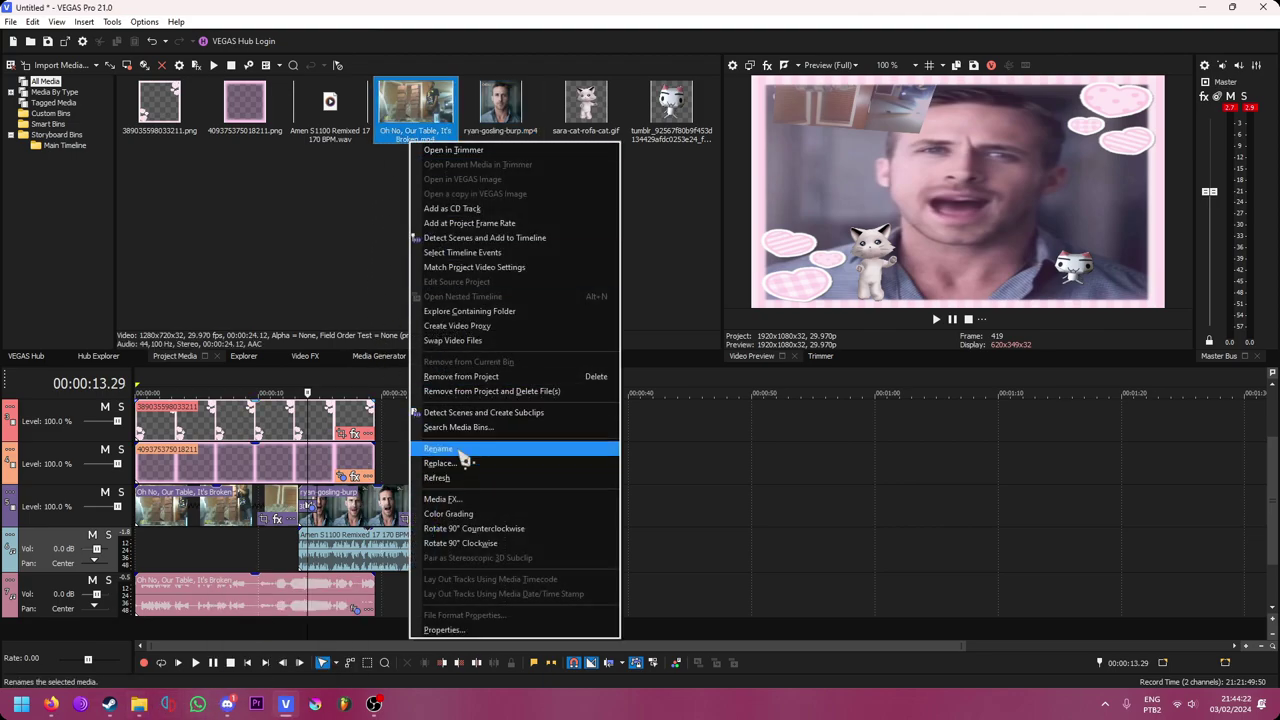
click(457, 326)
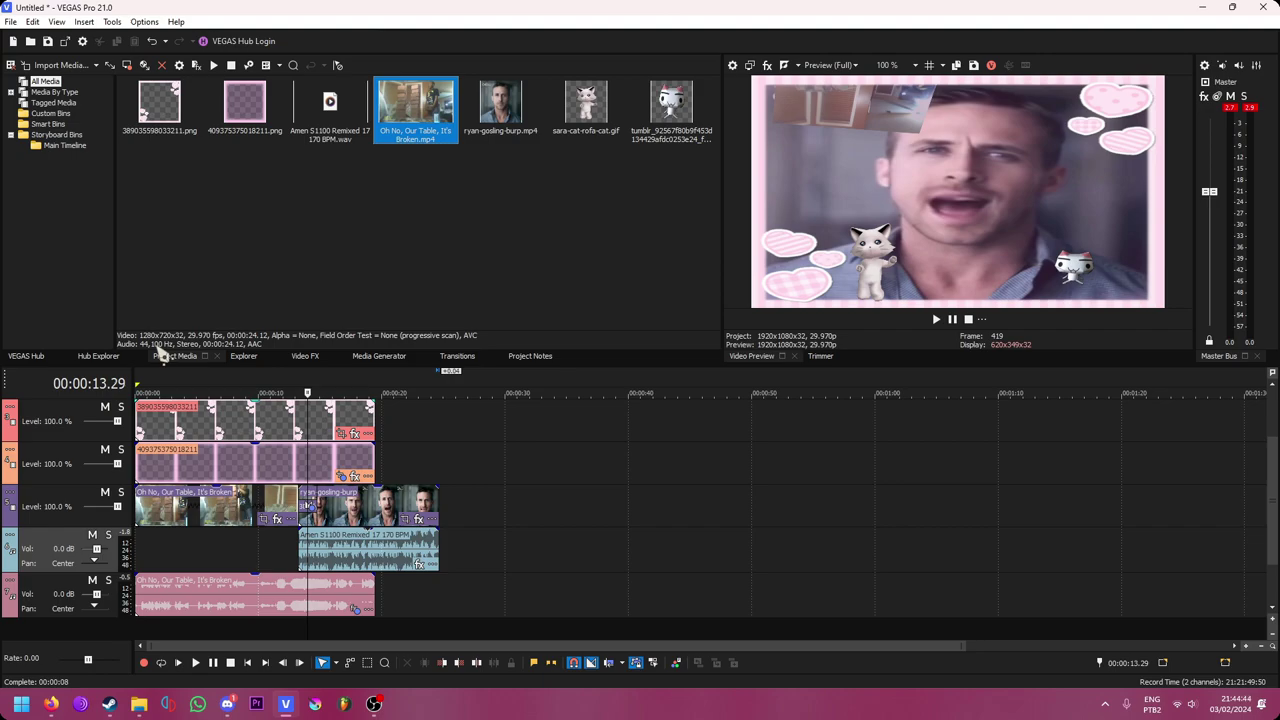
Play back the transition into the ryan-gosling-burp clip from 00:00:12.00.
click(283, 563)
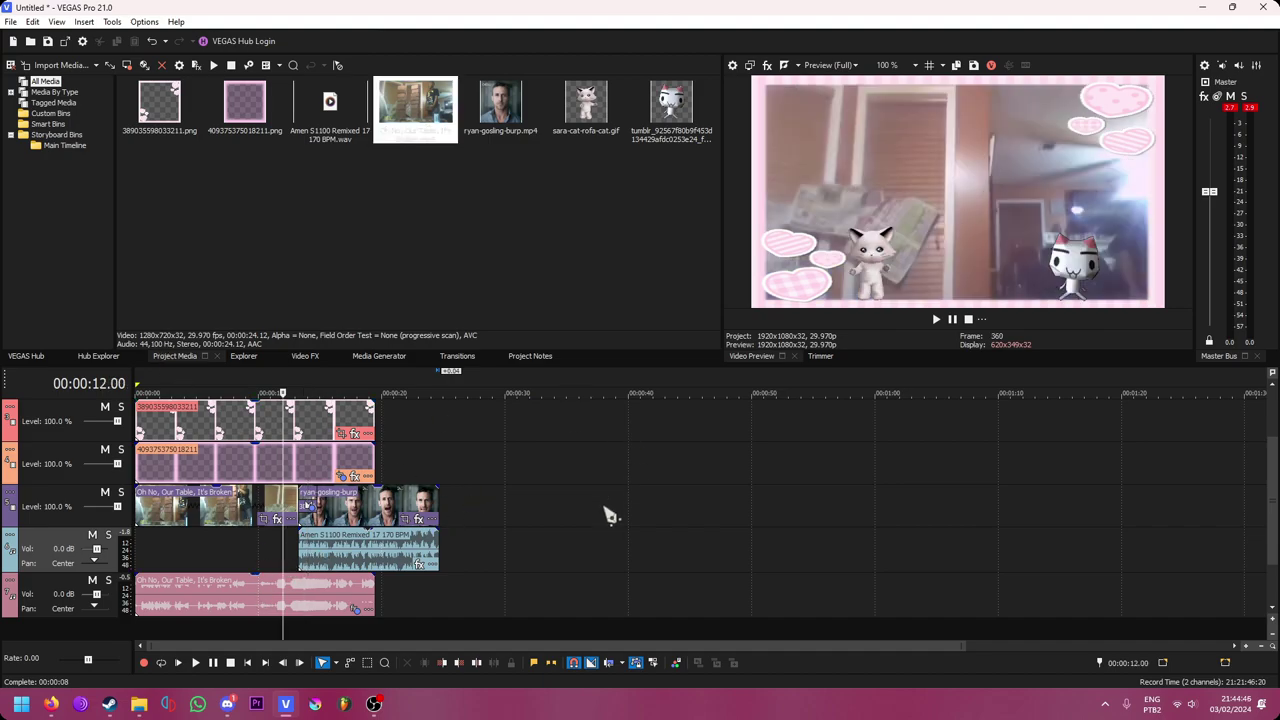
key(space)
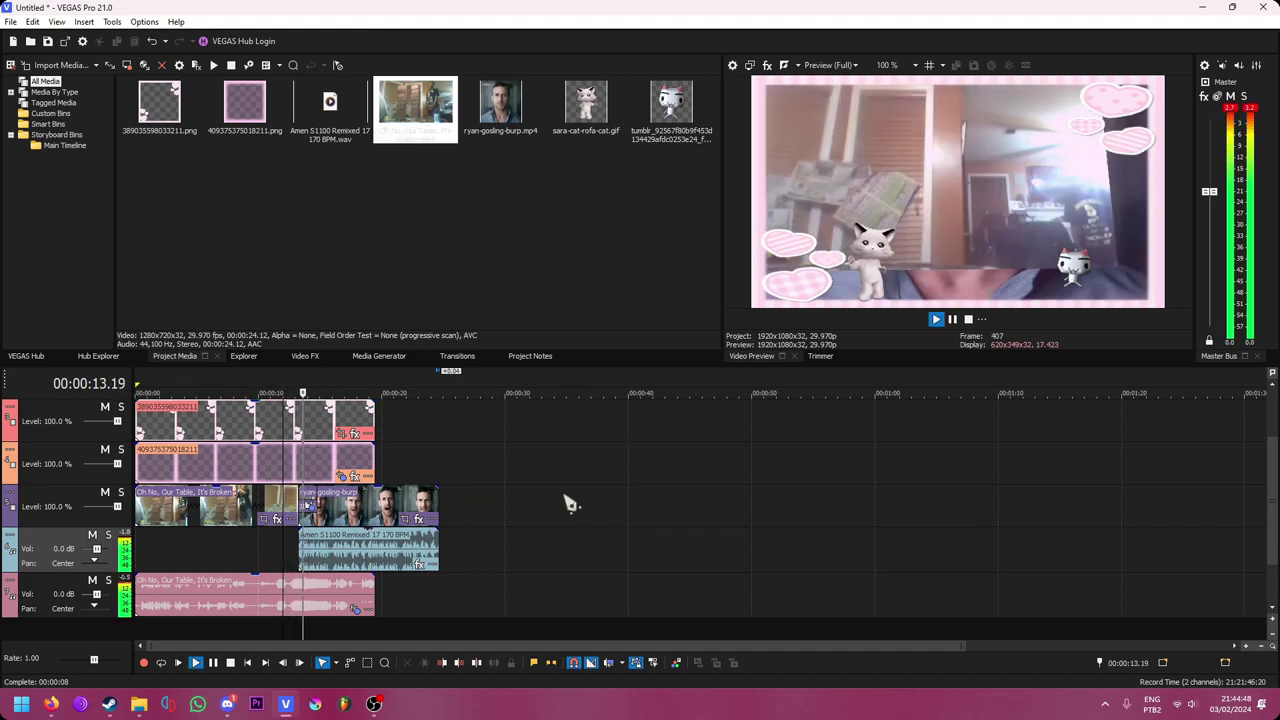
click(952, 319)
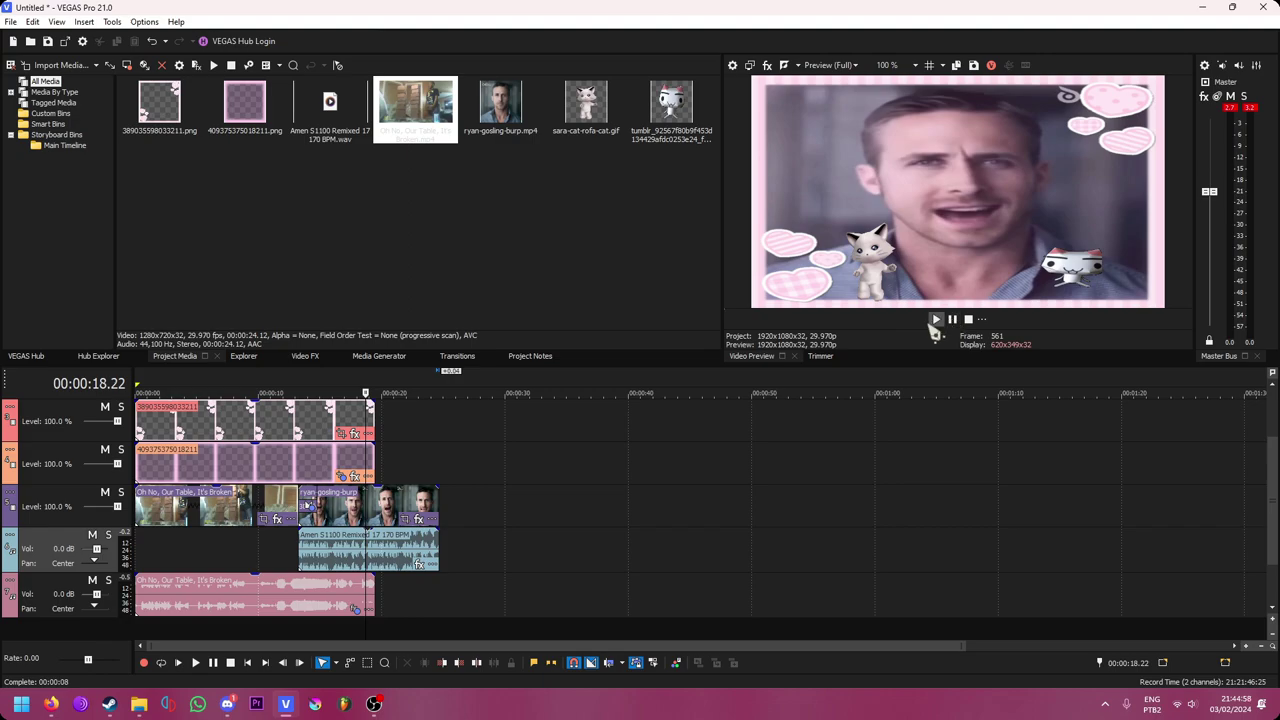
Insert an empty video track between the tumblr cat overlay track and the sara-cat-rofa-cat track.
drag(1273, 457, 1273, 400)
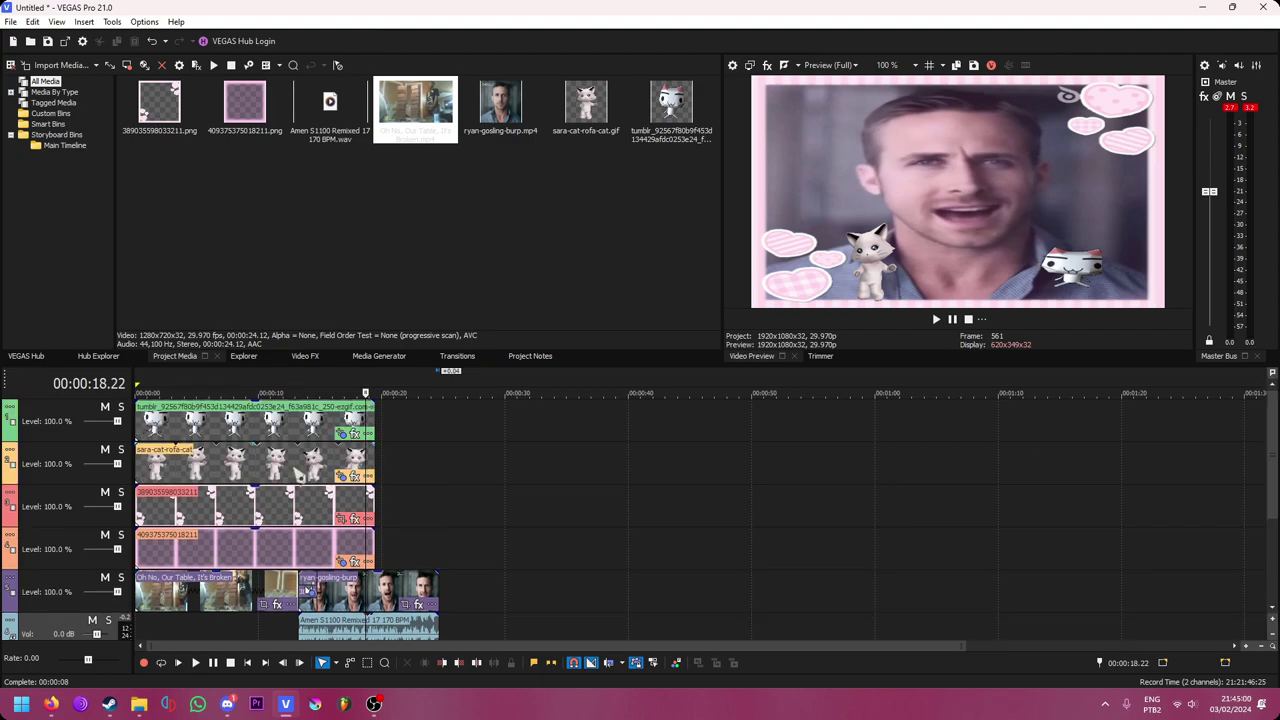
right_click(100, 483)
click(162, 282)
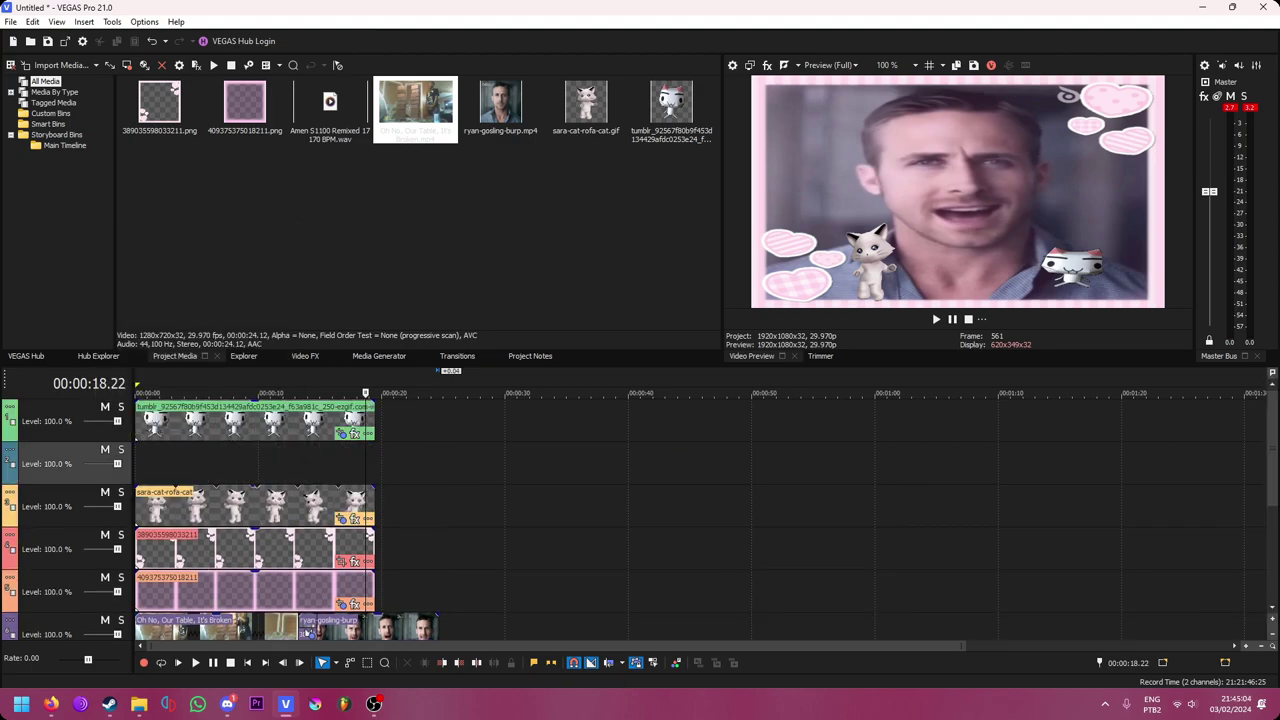
Insert an audio track below the existing ones and place leroy - S3 E9 i hate when BOYS lie.mp3 on it.
scroll(510, 565, down, 2)
drag(1270, 443, 1271, 530)
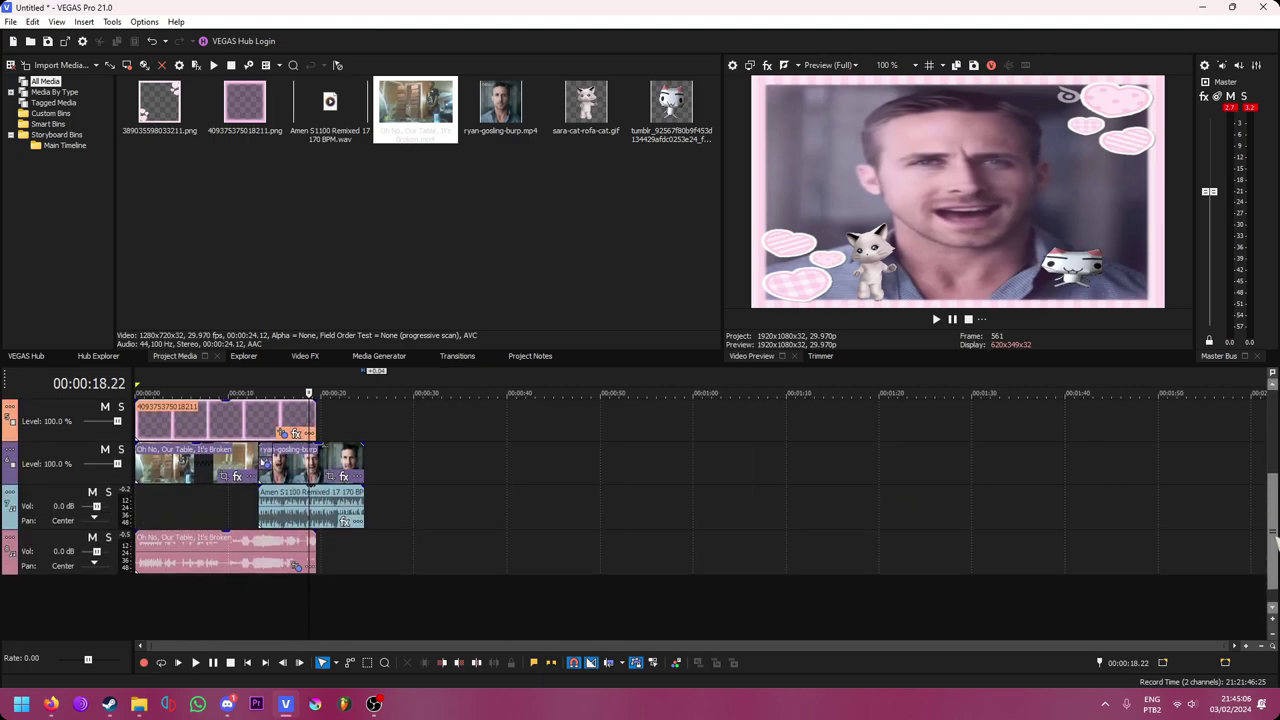
right_click(72, 625)
click(110, 565)
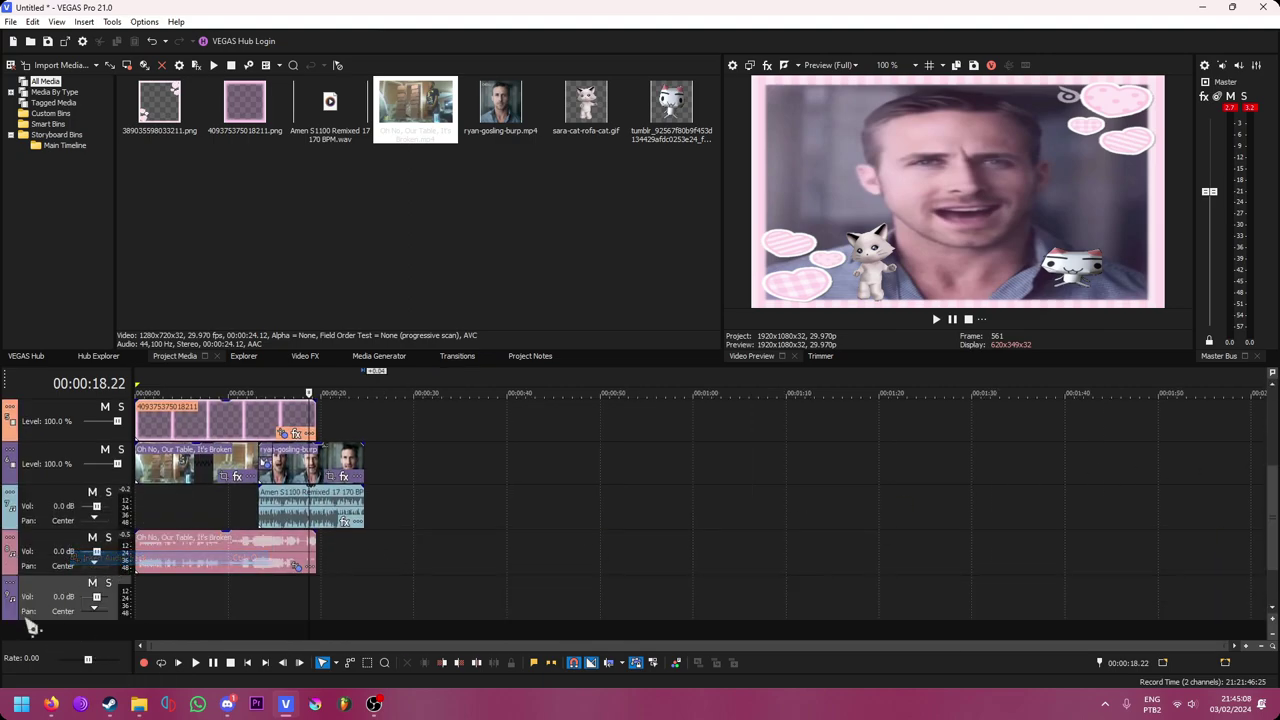
drag(803, 594, 617, 600)
Audition the leroy song, split it at 00:00:54.15 and delete the part before the split.
click(404, 597)
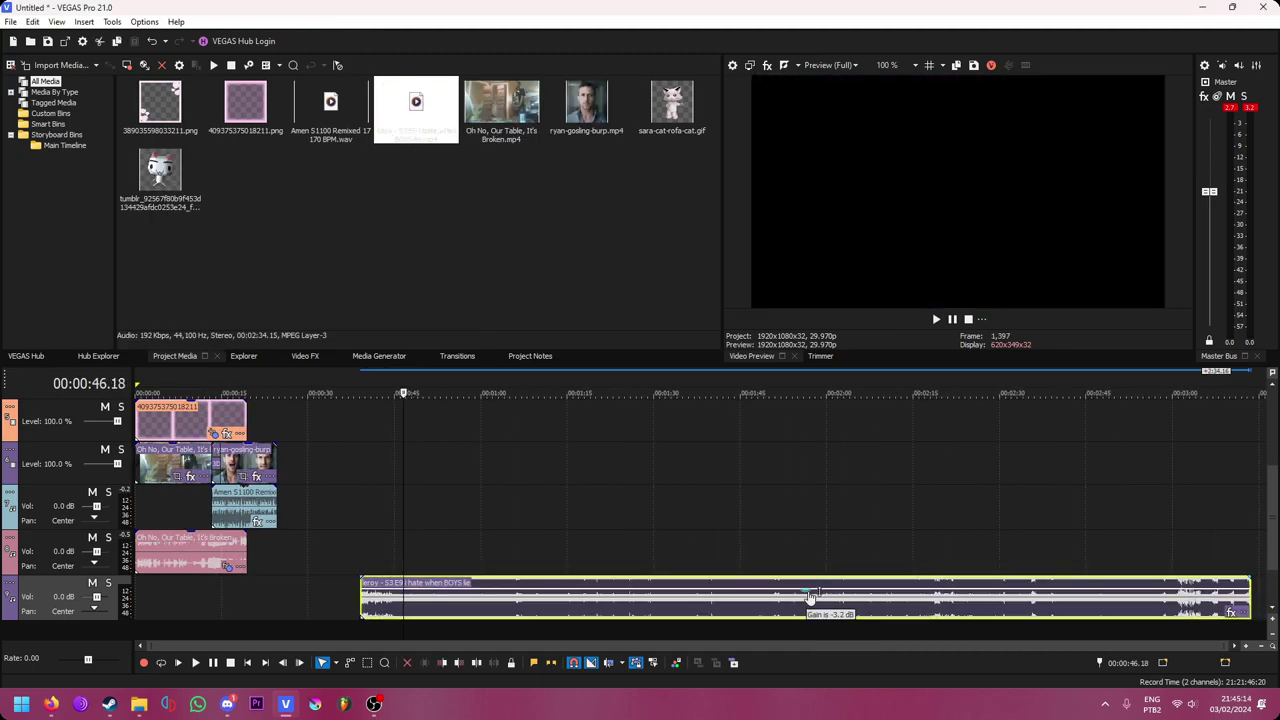
click(449, 600)
key(space)
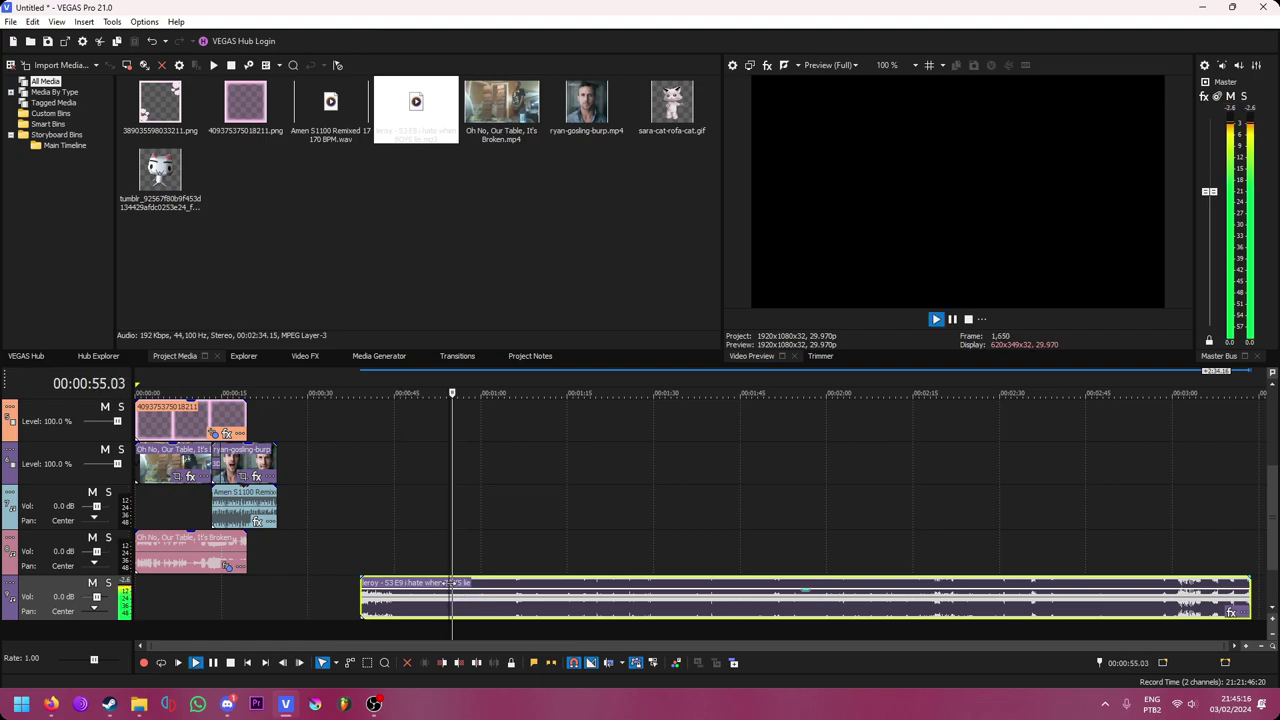
key(space)
key(s)
click(413, 596)
key(Delete)
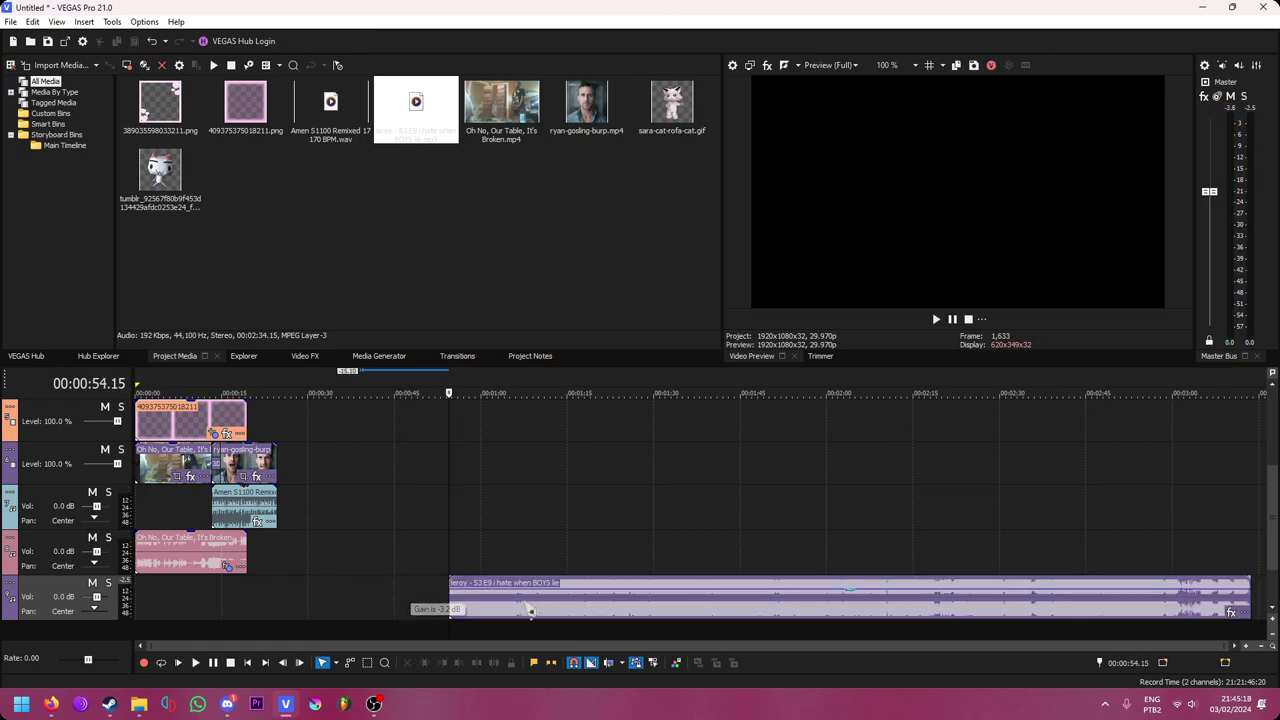
Move the trimmed leroy song to the start of the timeline and lower its gain.
drag(600, 606, 275, 600)
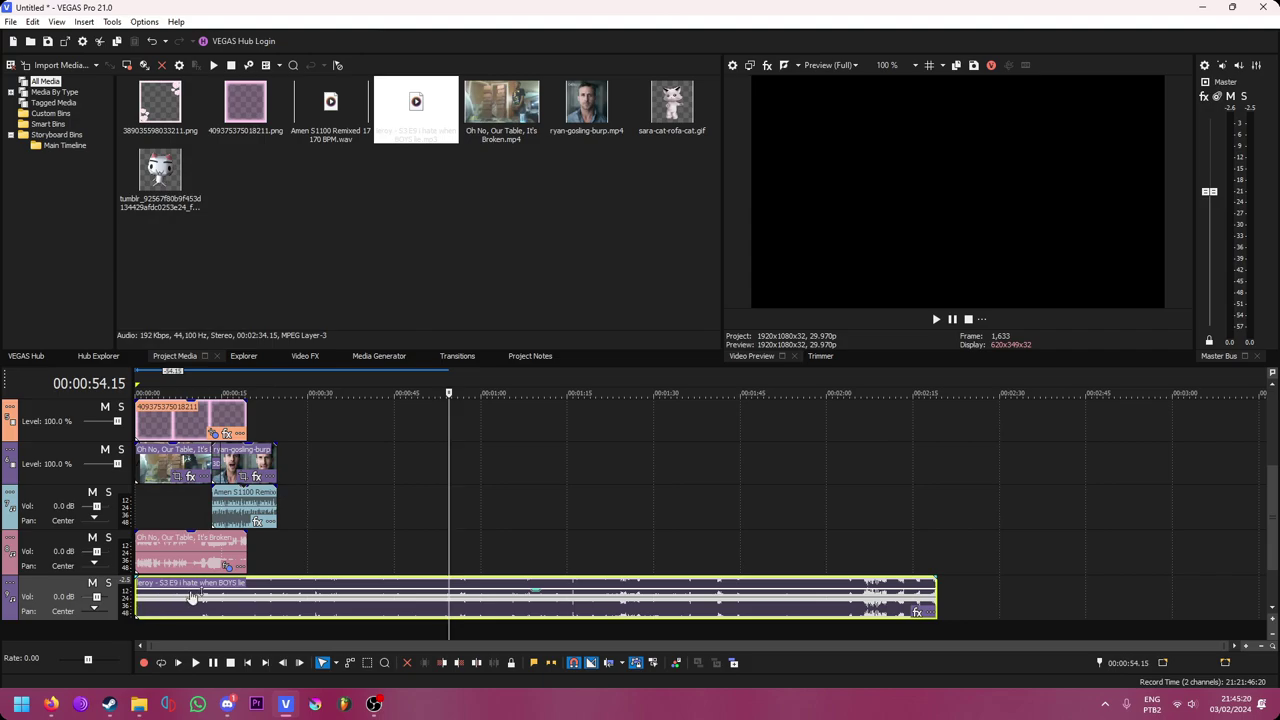
drag(536, 595, 537, 617)
click(268, 582)
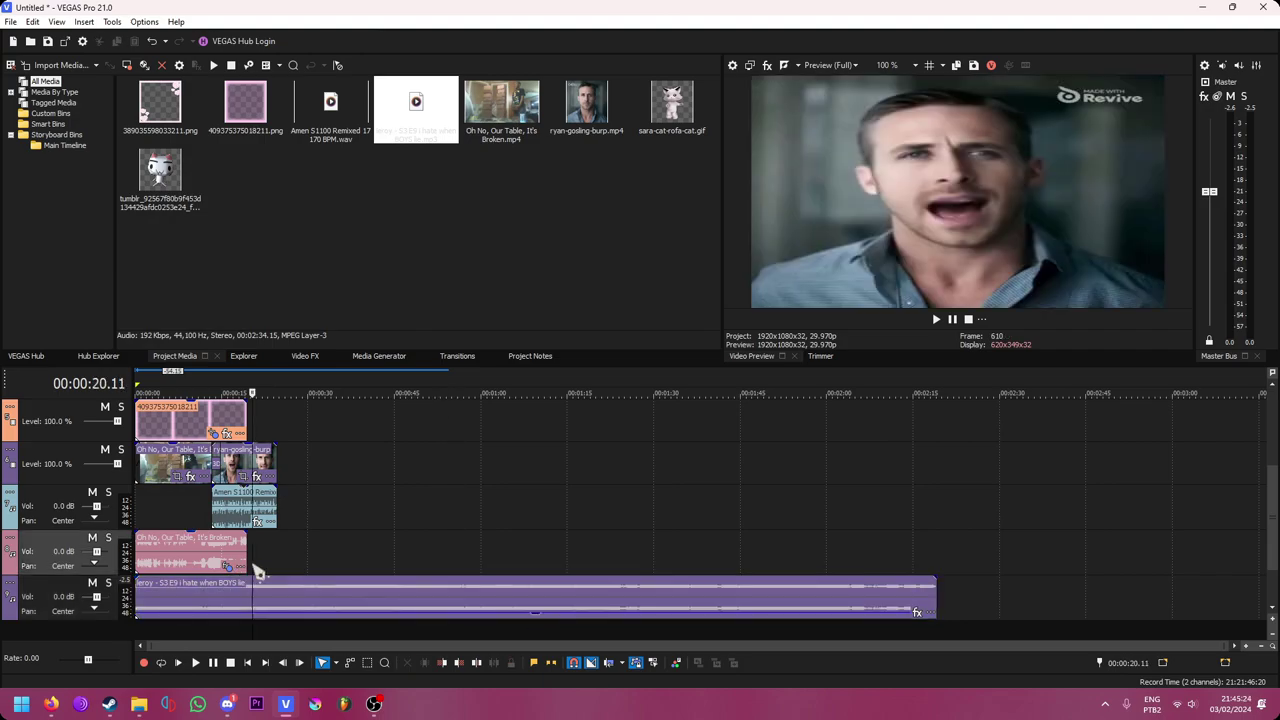
Add a fade-in of about one second to the start of the leroy song.
scroll(386, 600, up, 5)
click(212, 596)
scroll(212, 596, down, 5)
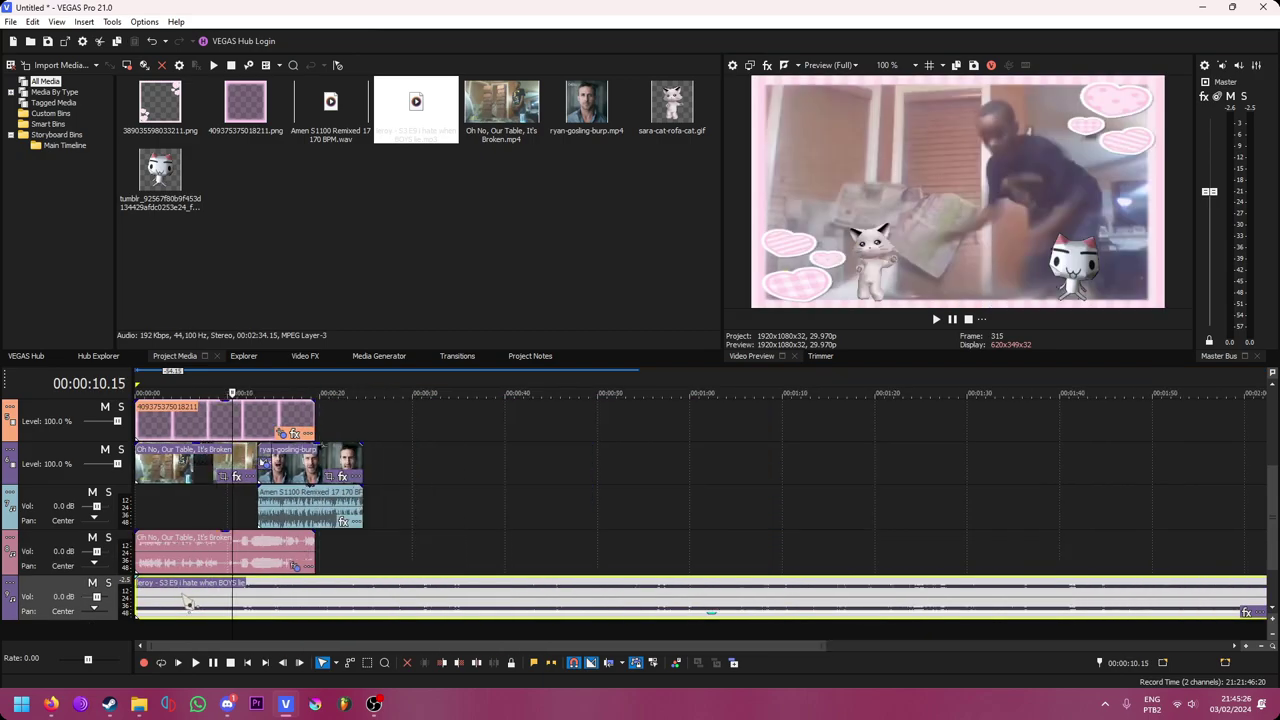
click(147, 592)
scroll(147, 592, up, 5)
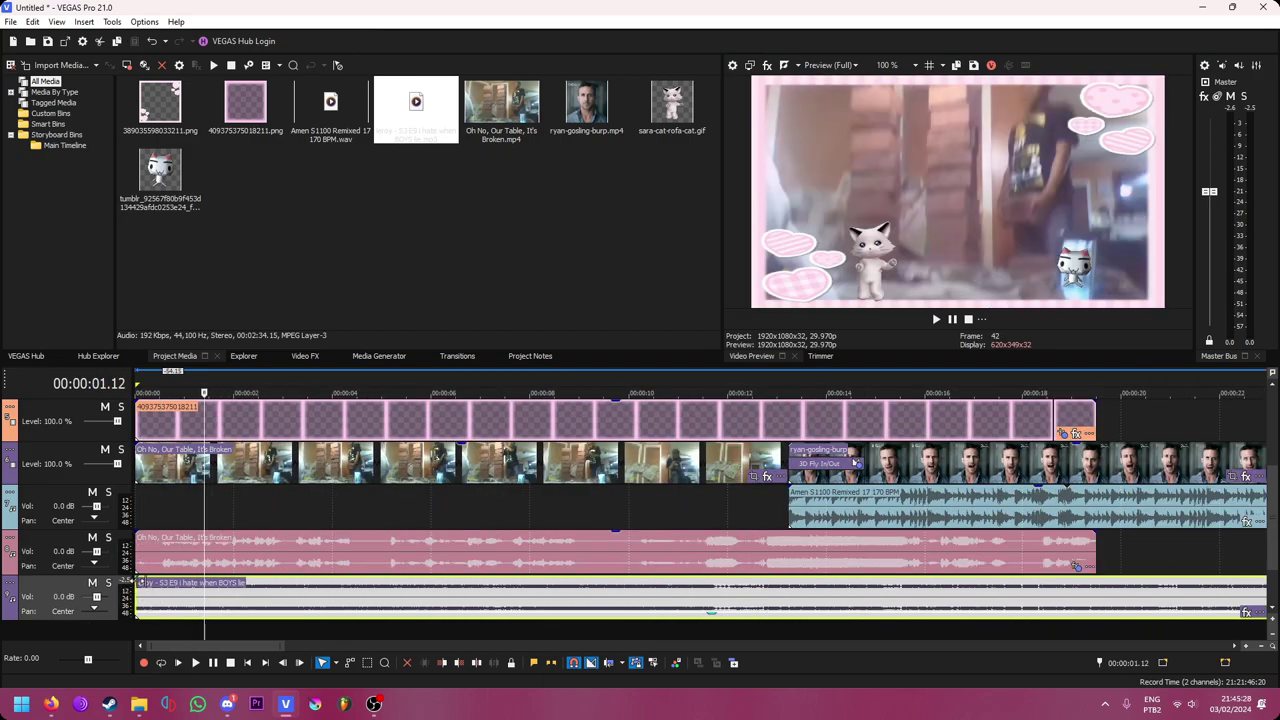
drag(130, 580, 153, 600)
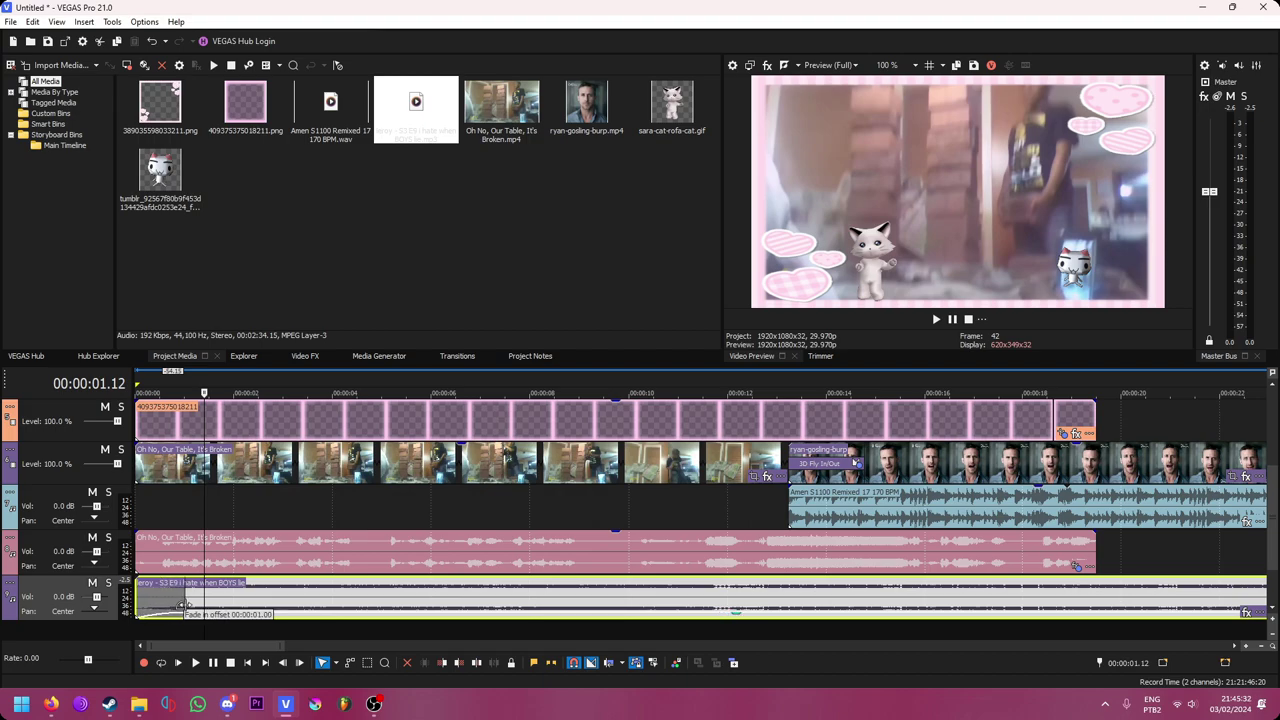
Play back the edit from the beginning through the transition with the background song.
click(143, 516)
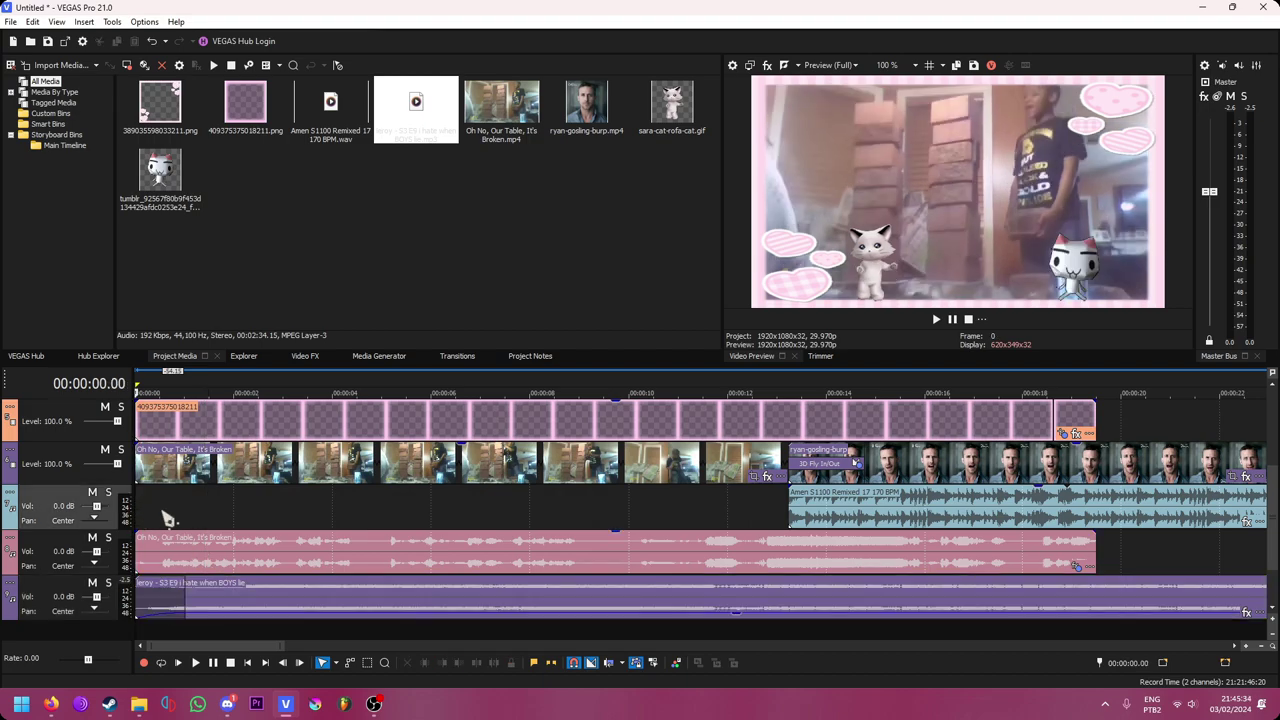
key(space)
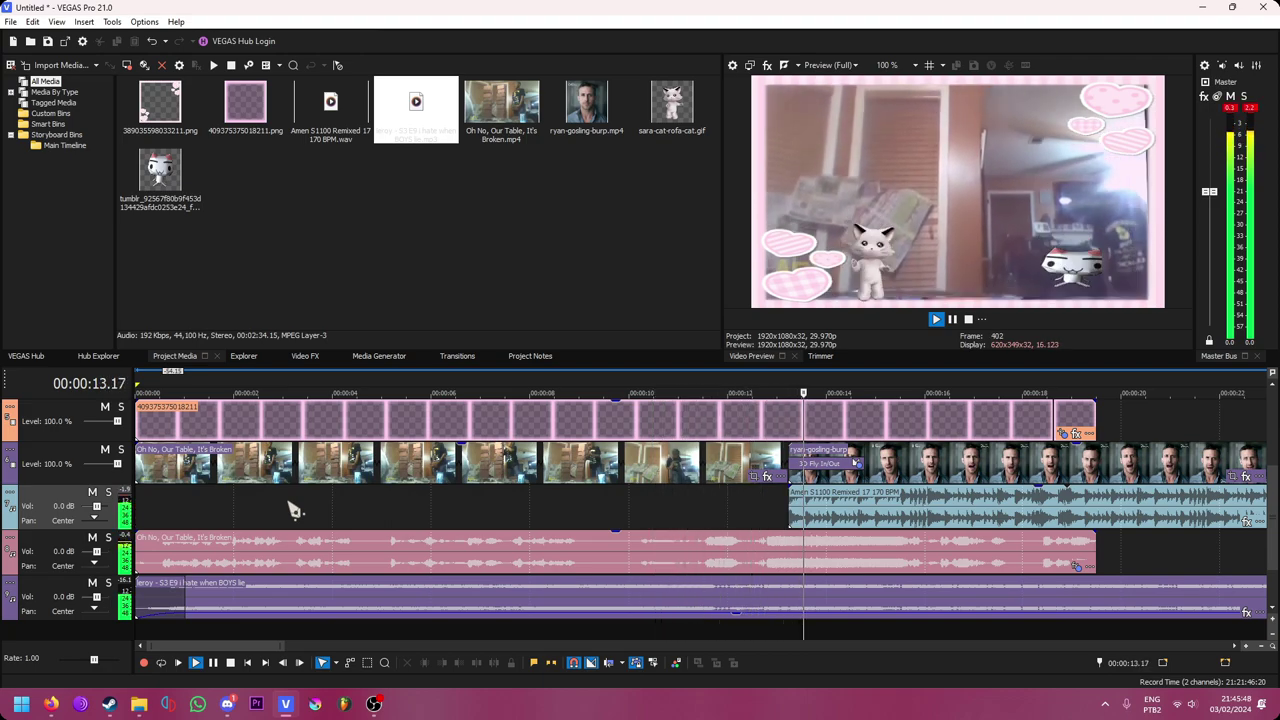
click(953, 319)
Mute the Amen loop's track and move the ryan-gosling-burp clip earlier to start just before 00:00:12, overlapping the table clip.
click(851, 524)
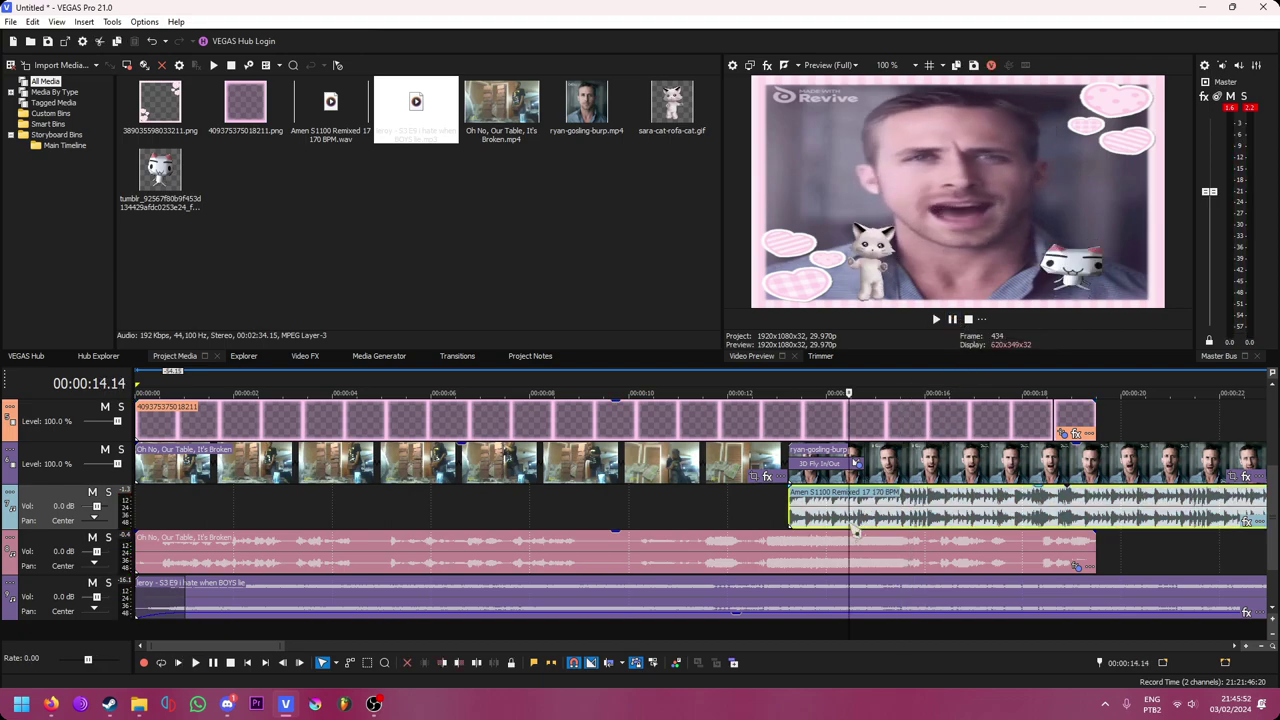
click(92, 492)
drag(1027, 480, 974, 491)
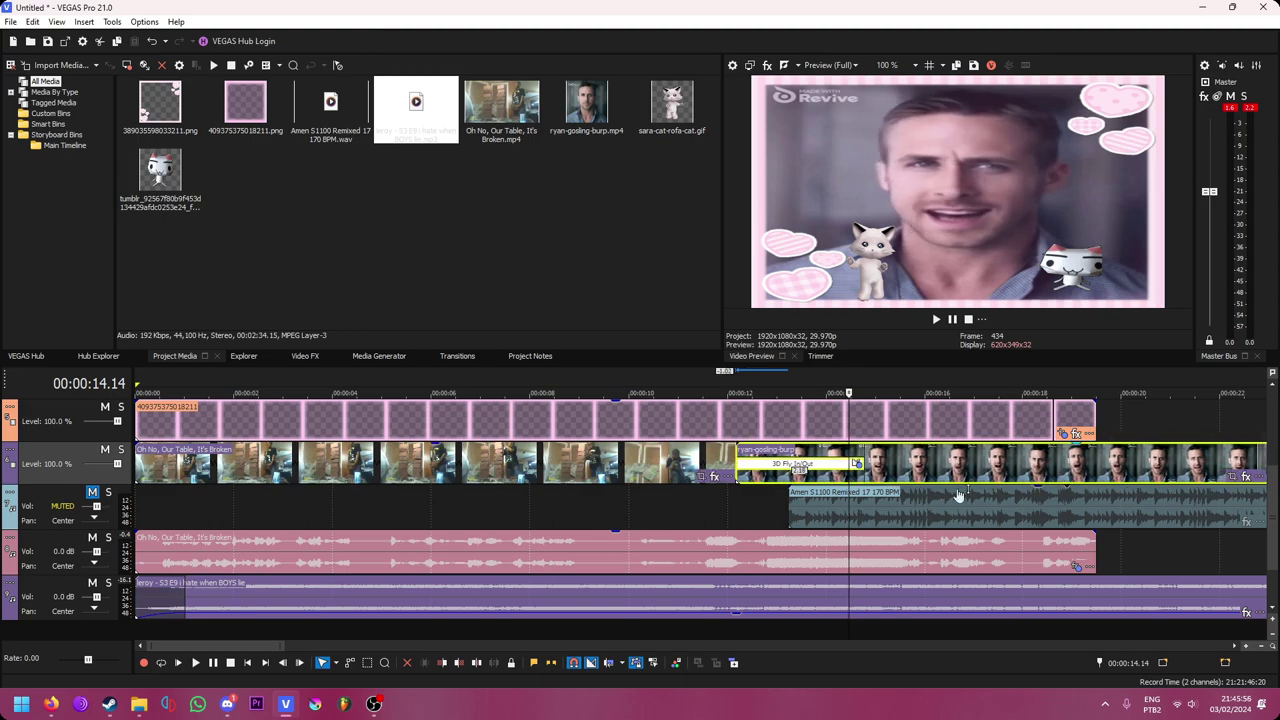
drag(800, 468, 783, 468)
Play back the lengthened 3D Fly In/Out transition from 00:00:10.08.
click(641, 518)
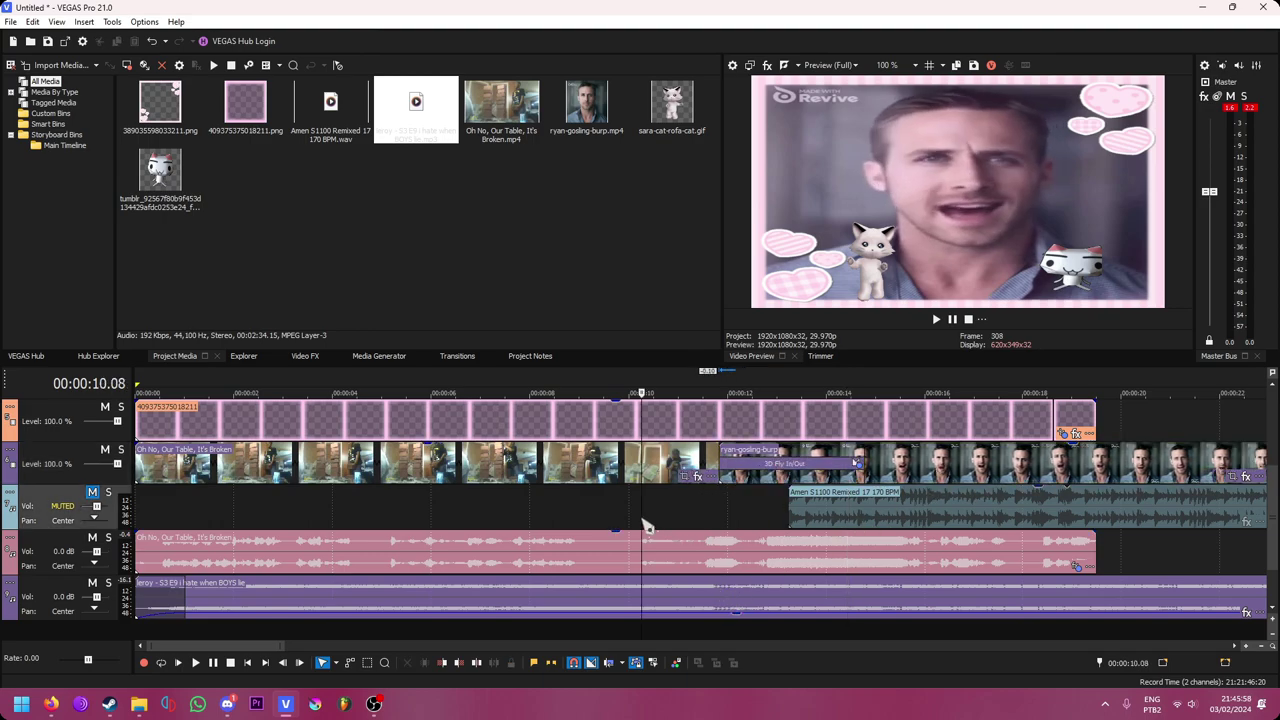
key(space)
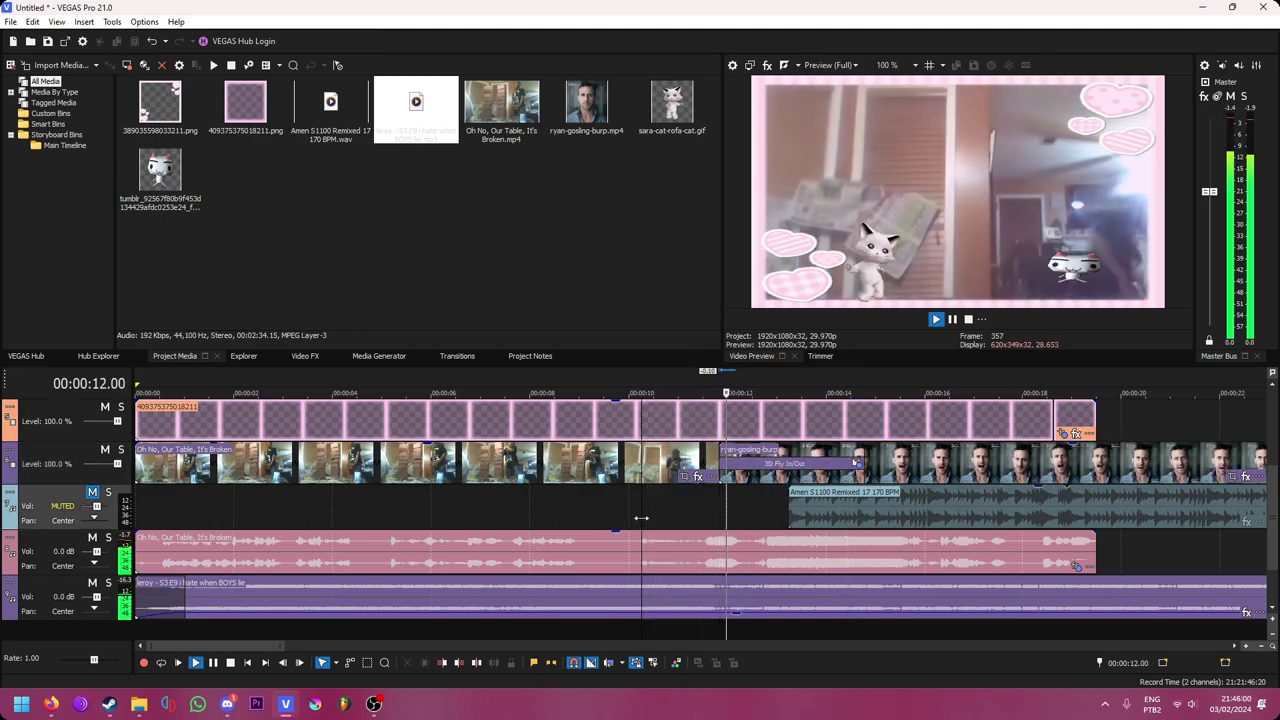
click(953, 320)
Realign the Amen loop with the start of the ryan-gosling-burp clip and unmute it at a gain of about -13.2 dB.
drag(1055, 517, 988, 518)
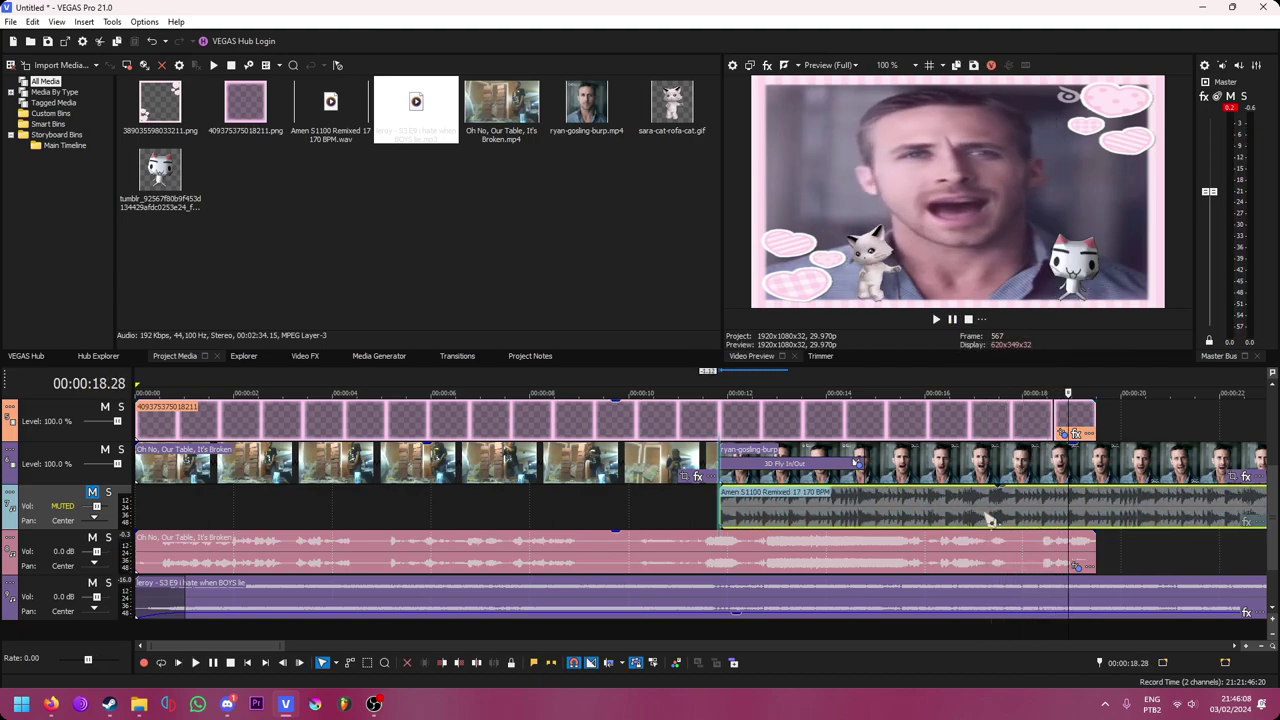
click(830, 533)
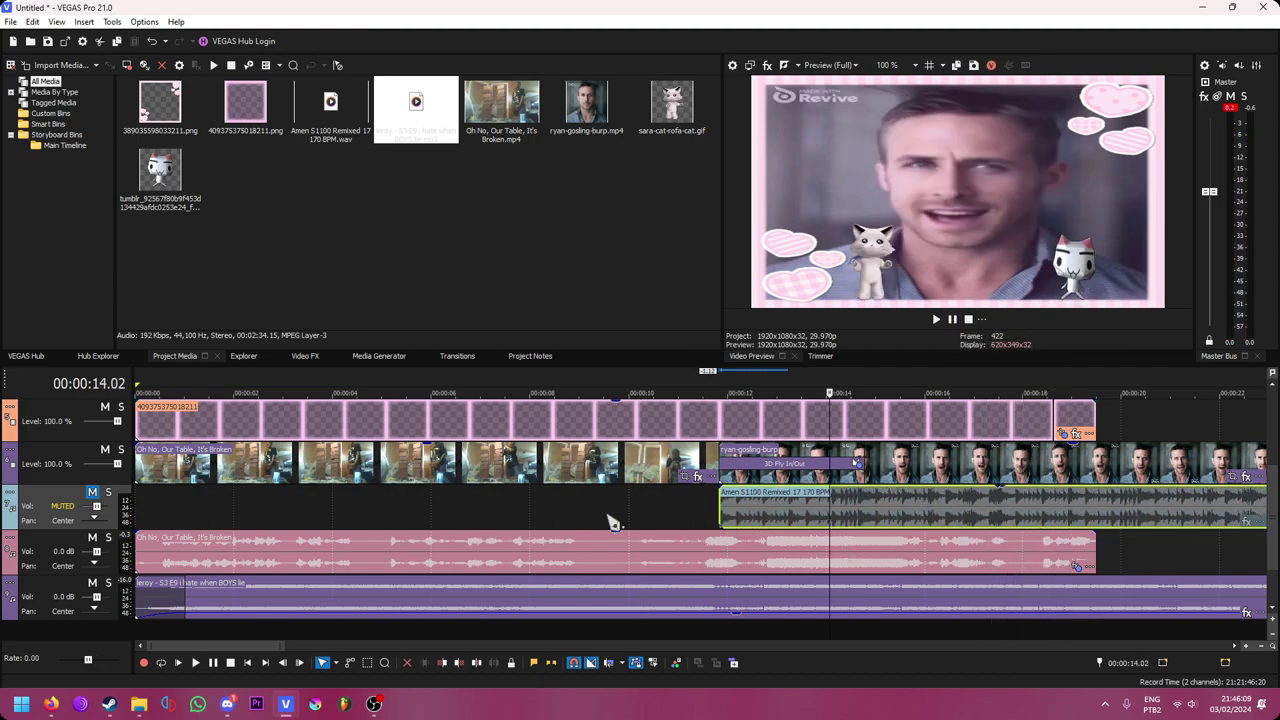
click(92, 492)
drag(1003, 490, 1007, 524)
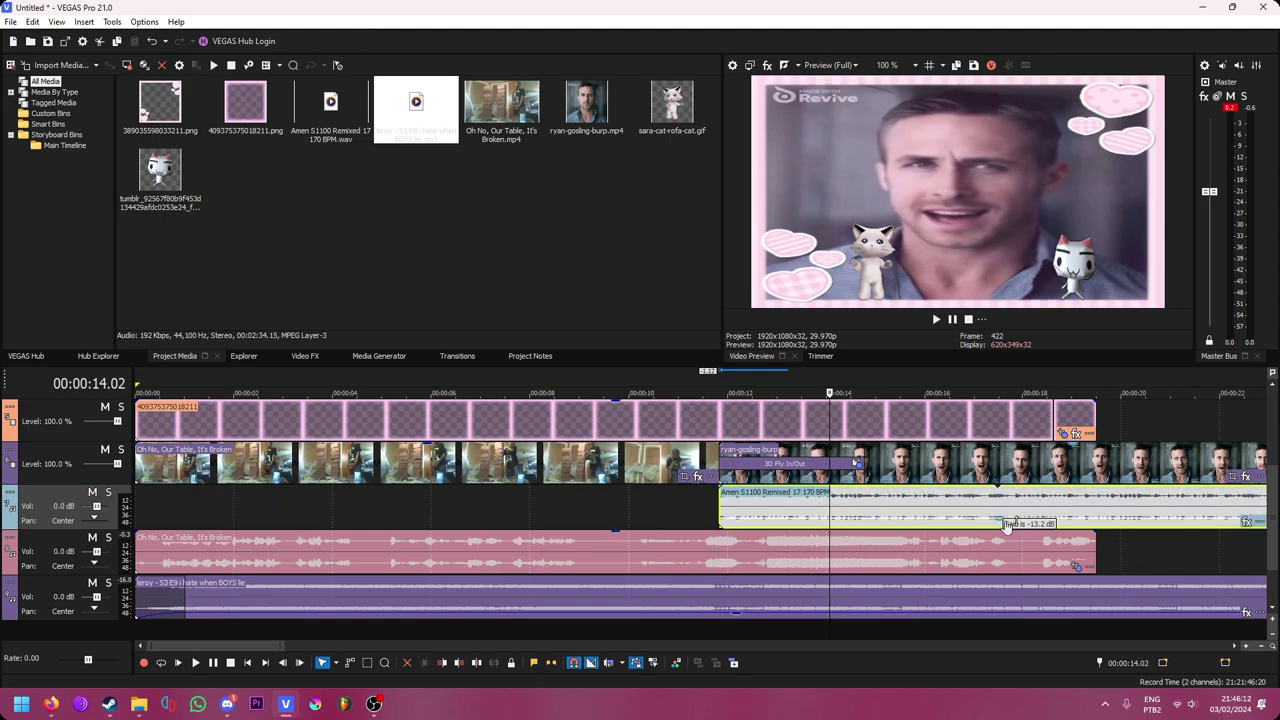
Play back the whole edit from the start to check the Amen loop's volume against the other audio.
click(138, 512)
key(space)
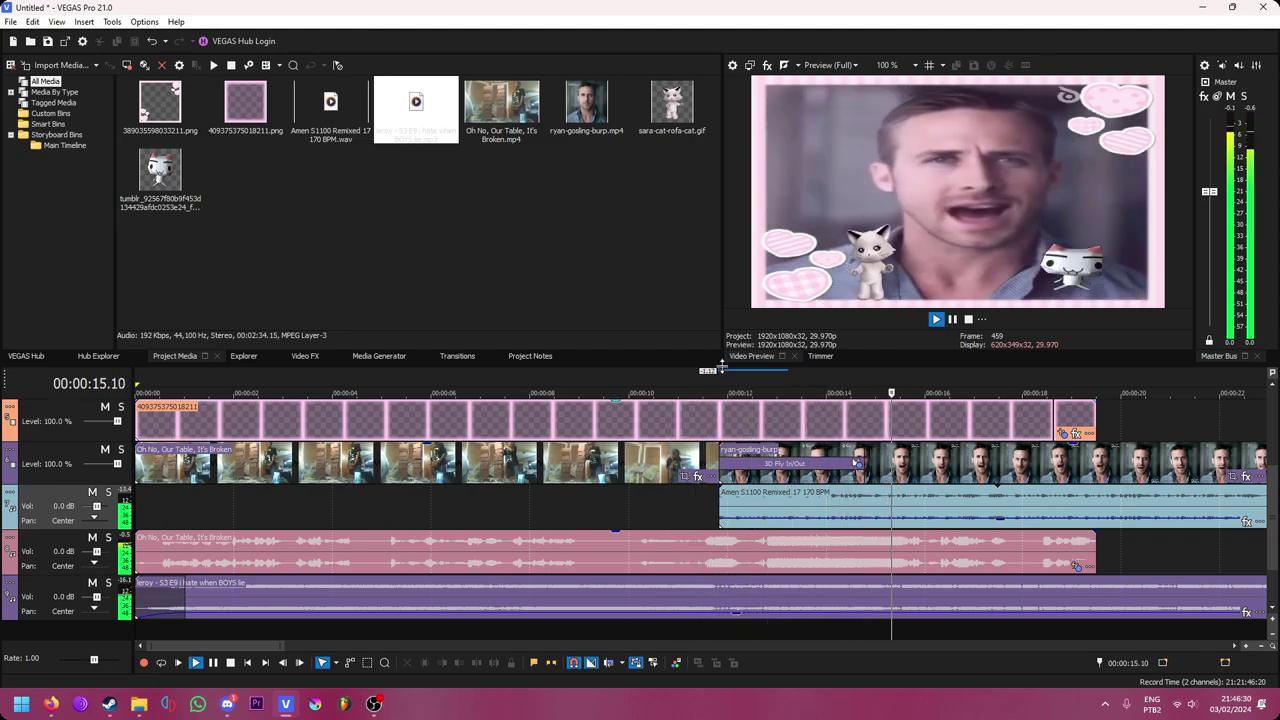
click(953, 320)
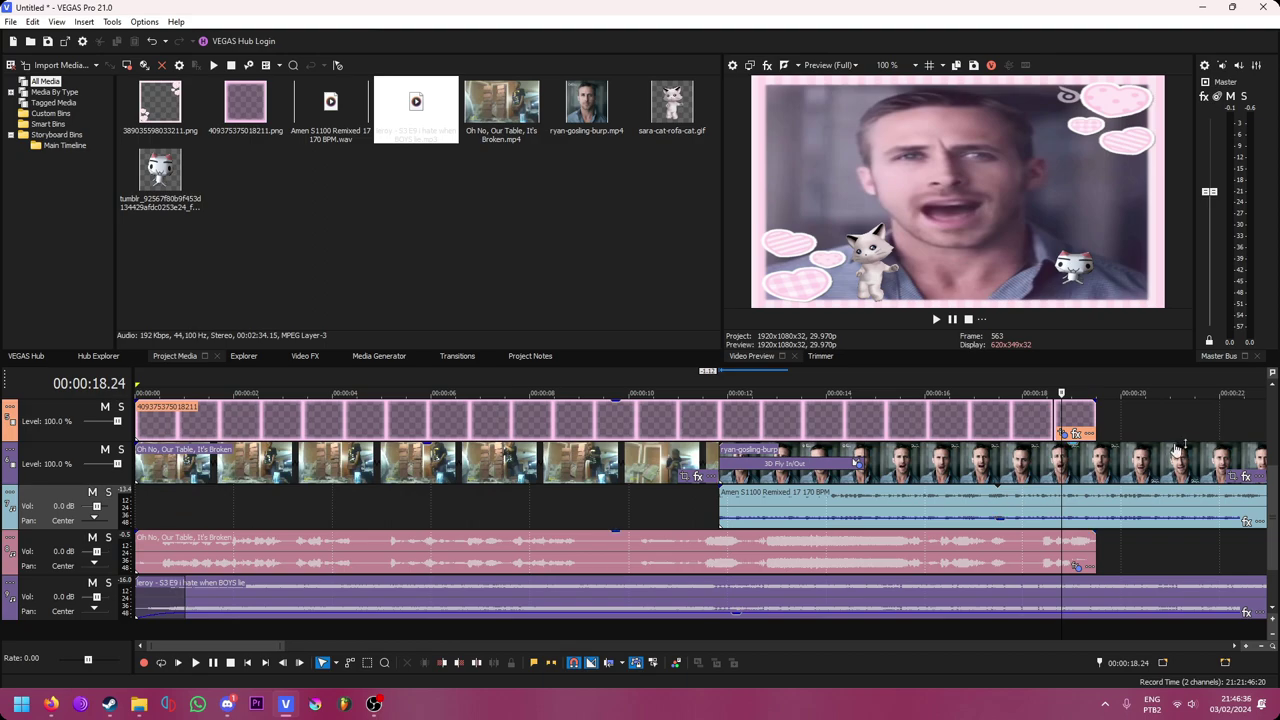
Place the sanrio GIF on the empty video track and extend it to the end of the other overlays.
drag(1273, 490, 1273, 400)
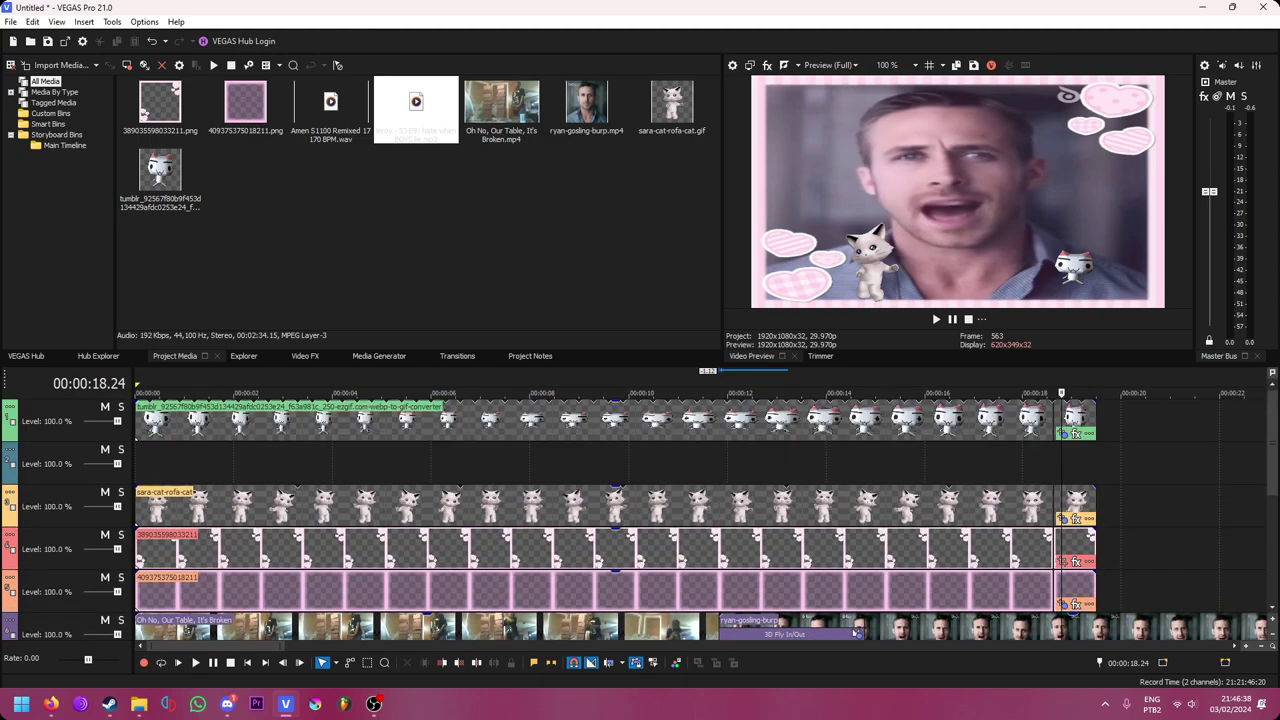
drag(620, 460, 1095, 462)
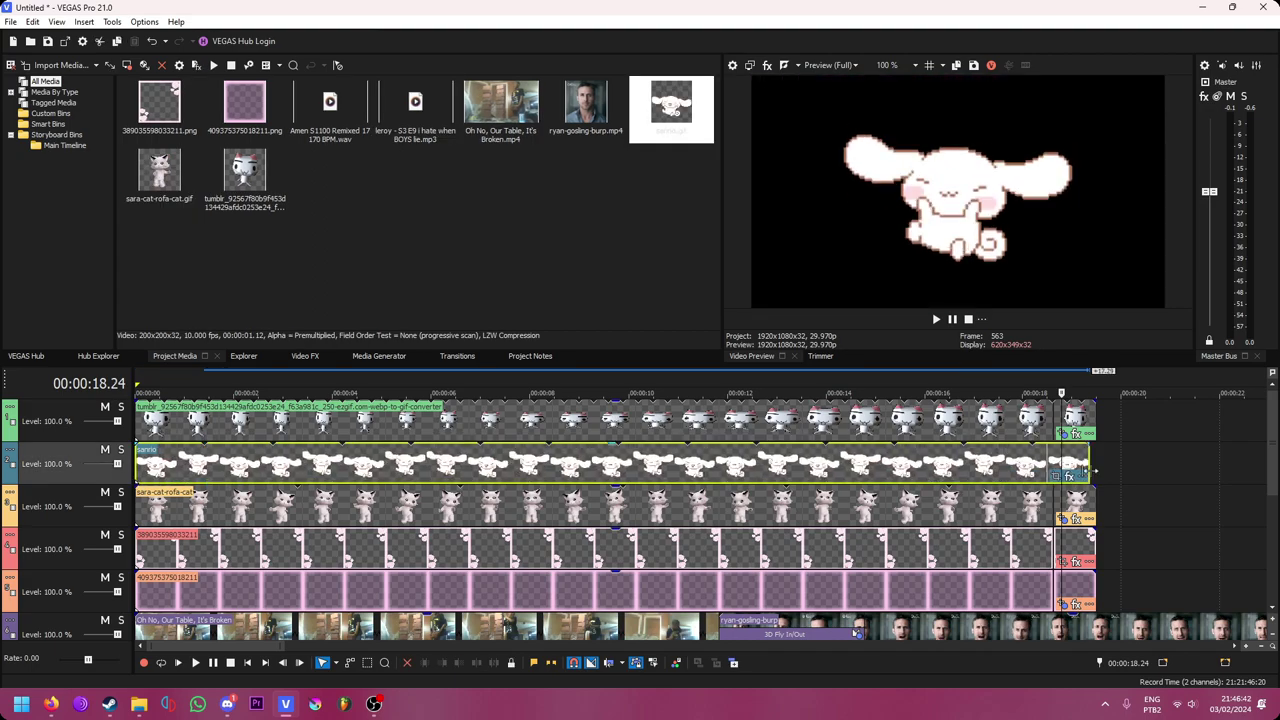
Shrink the sanrio overlay with Pan/Crop to a 887.5 × 575.0 frame and place it below the upper-right hearts, centred at X -243.7, Y 108.6.
click(1063, 477)
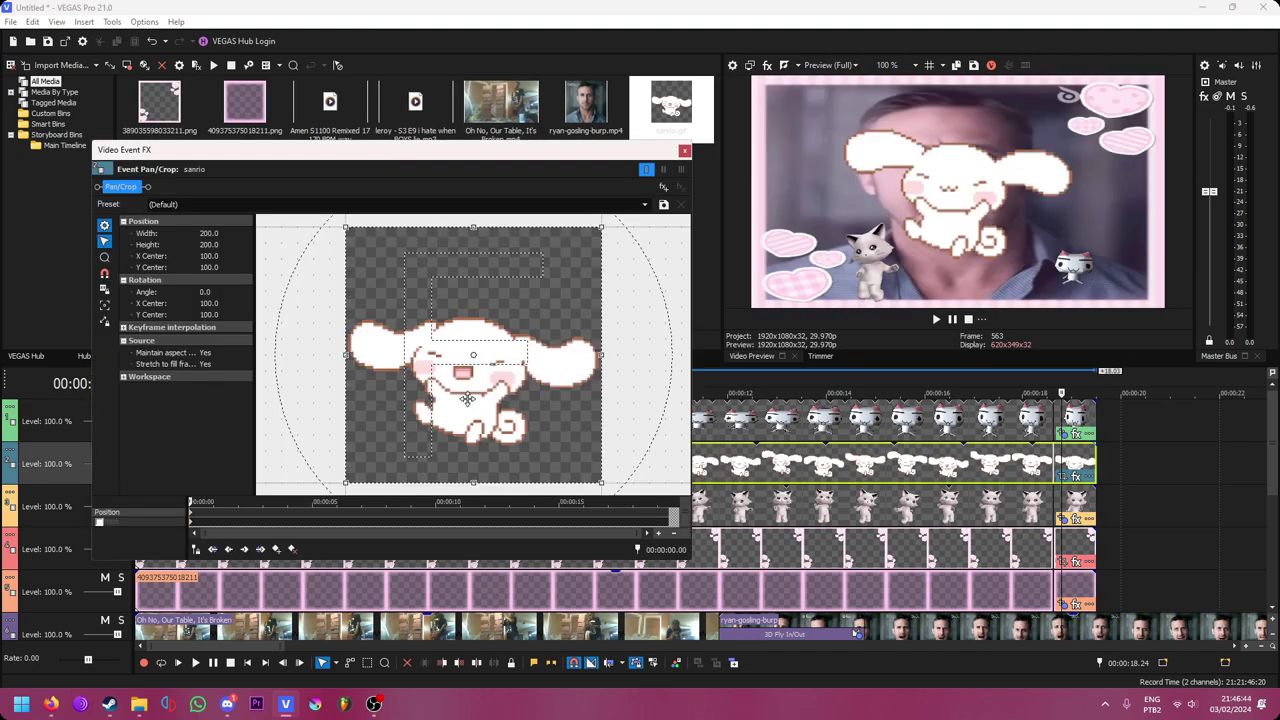
scroll(462, 400, down, 5)
scroll(462, 400, down, 2)
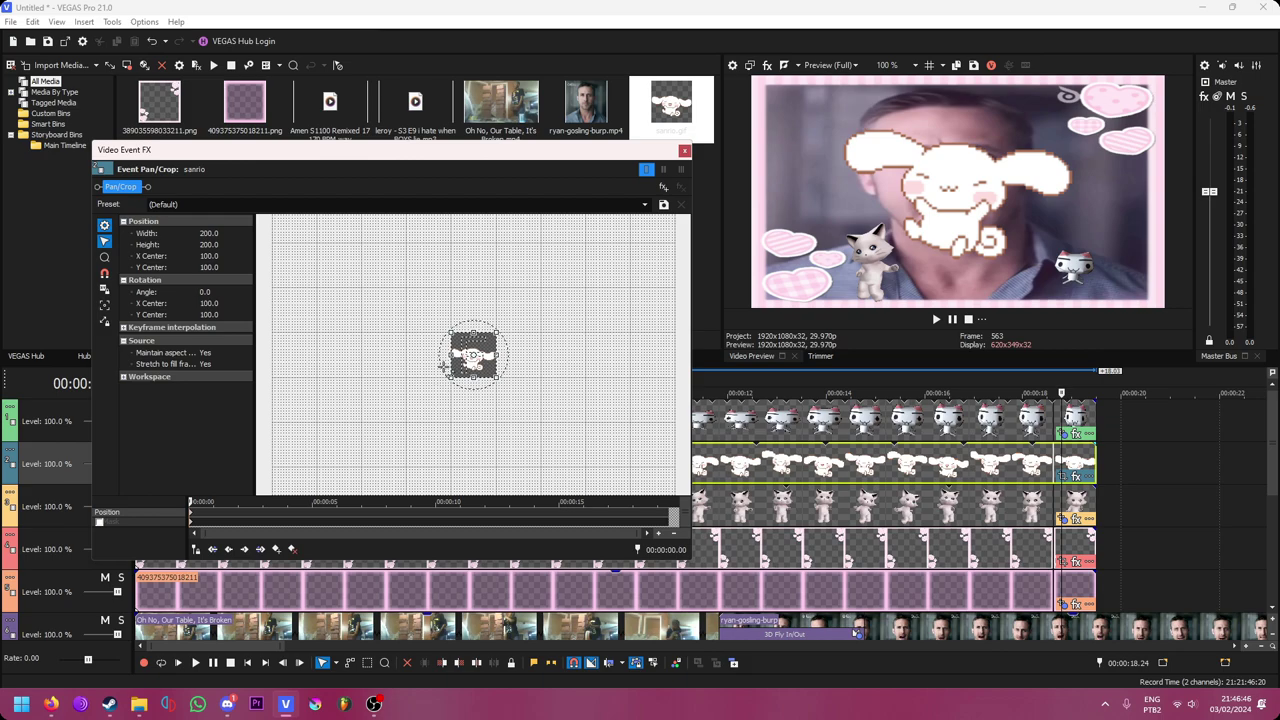
drag(451, 378, 297, 463)
drag(455, 378, 452, 350)
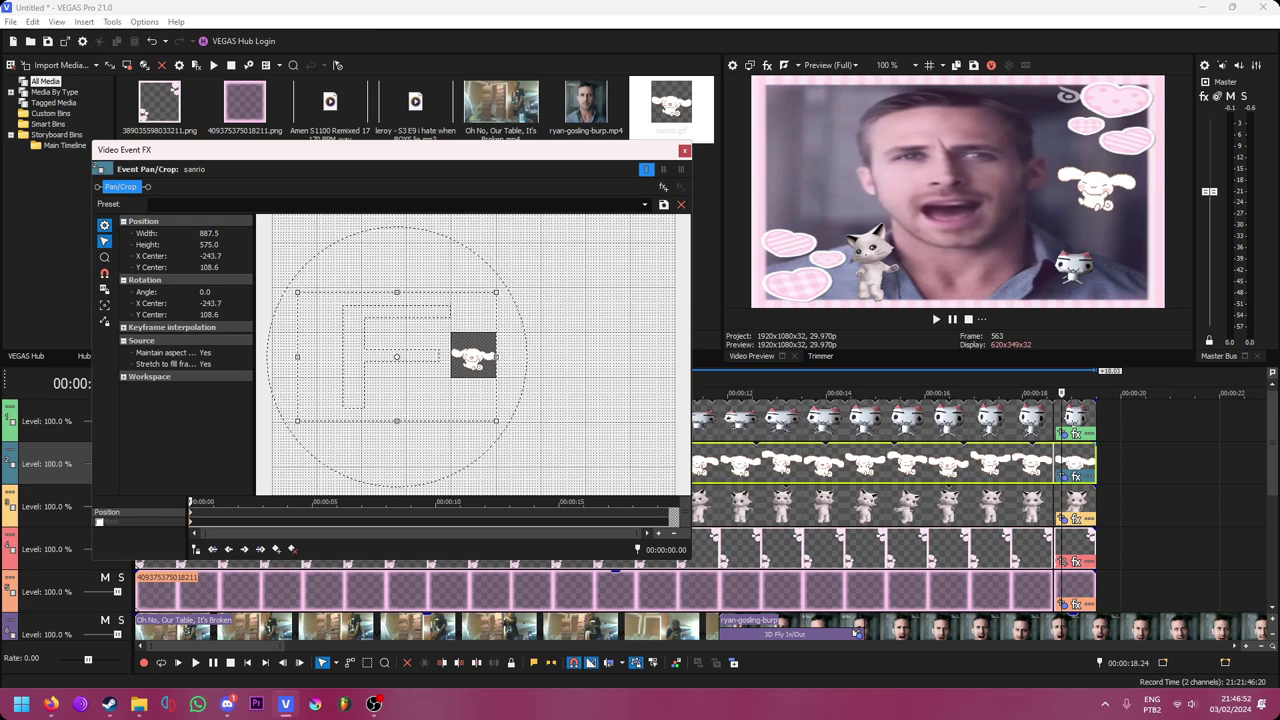
click(685, 151)
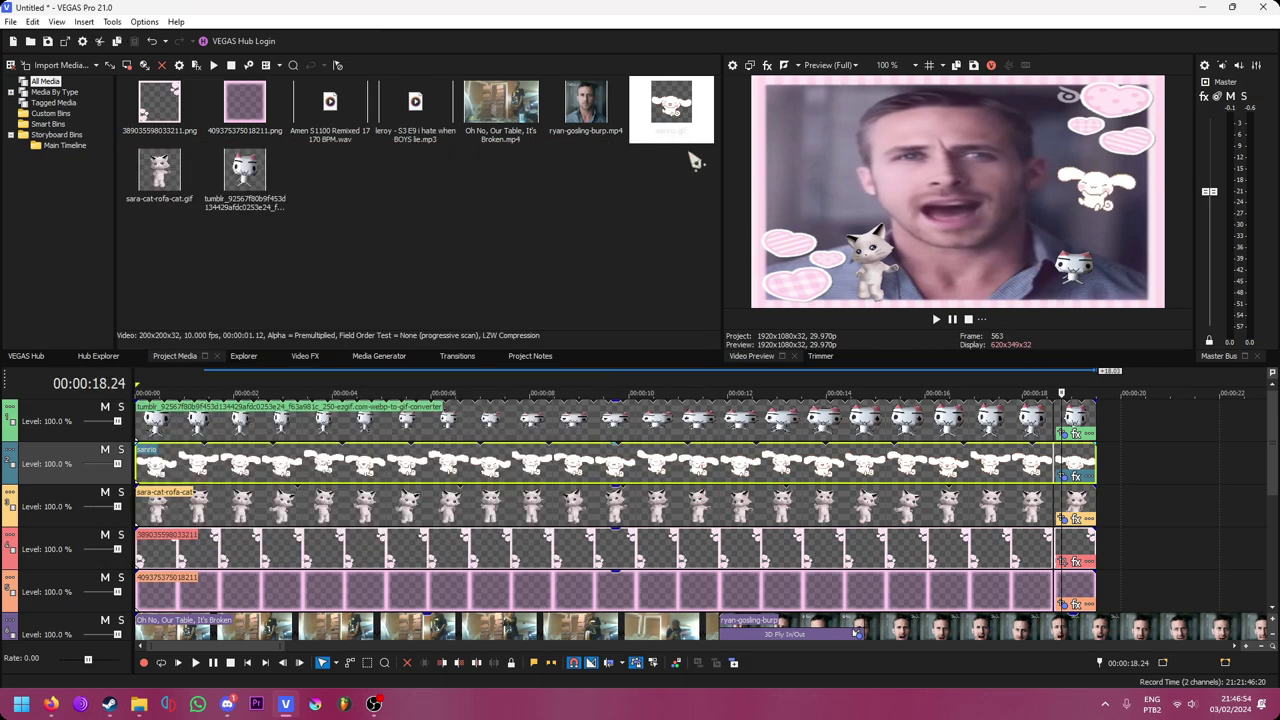
right_click(91, 433)
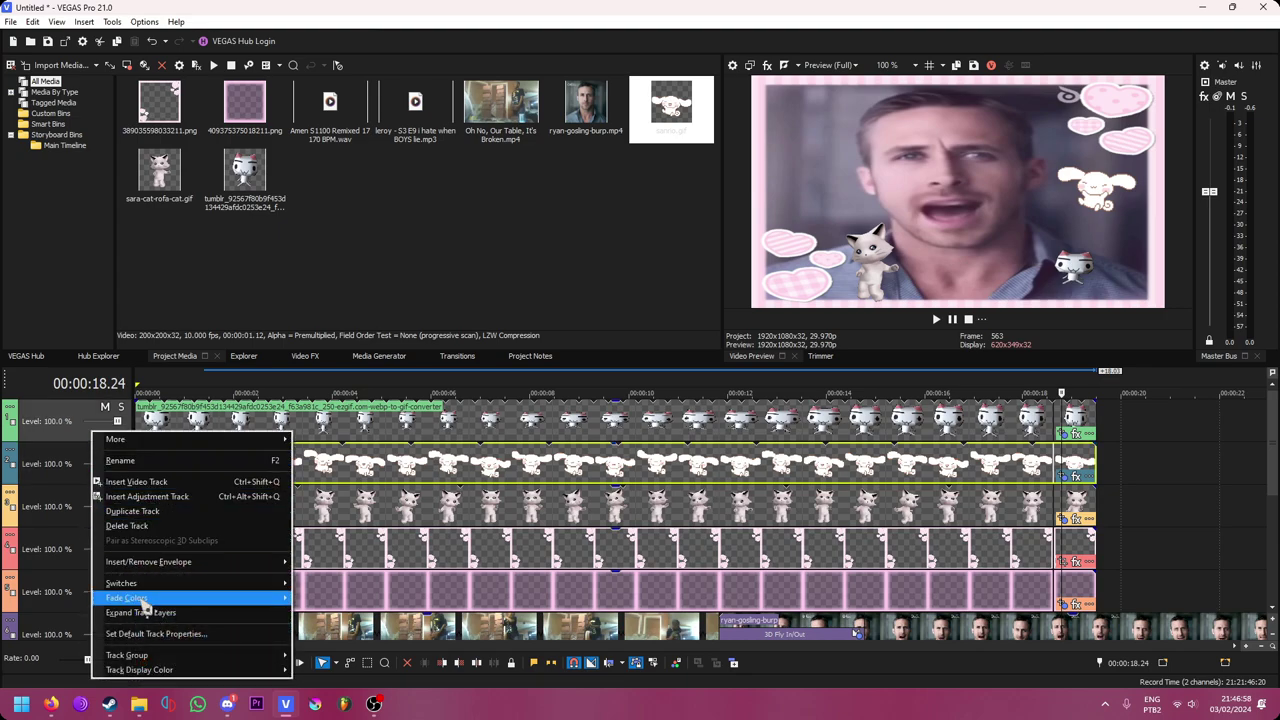
click(152, 481)
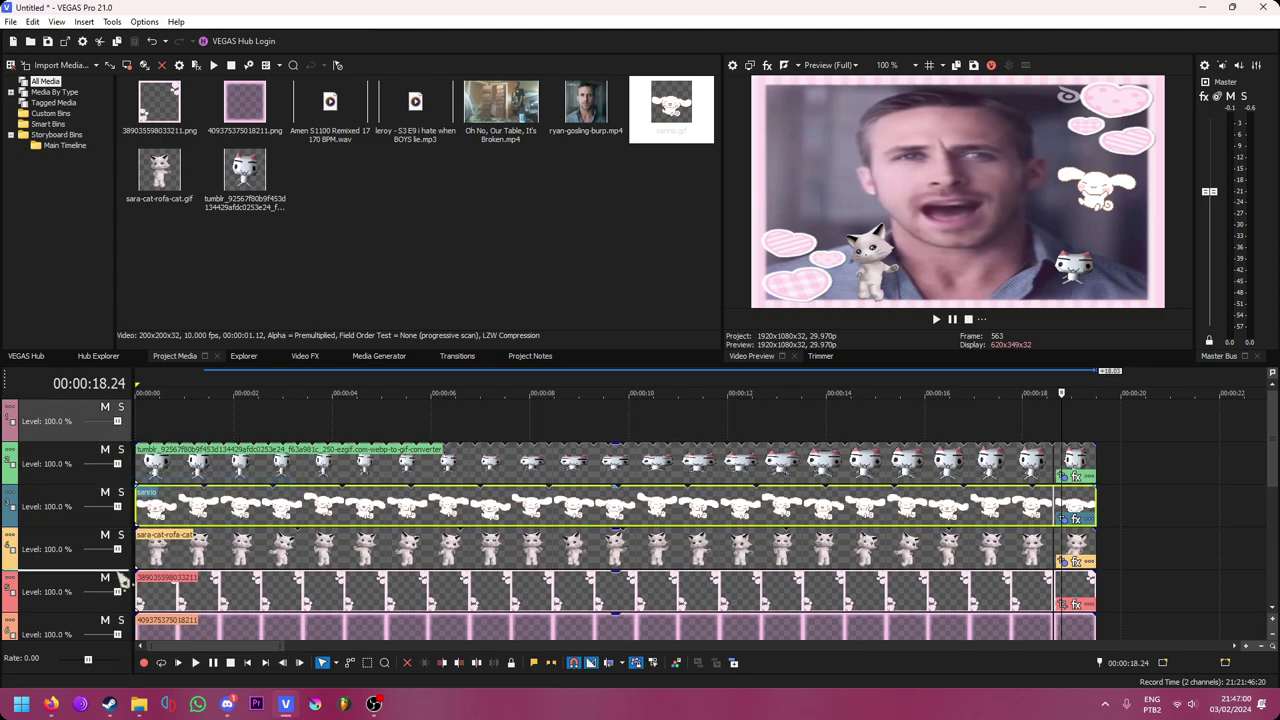
drag(60, 425, 118, 563)
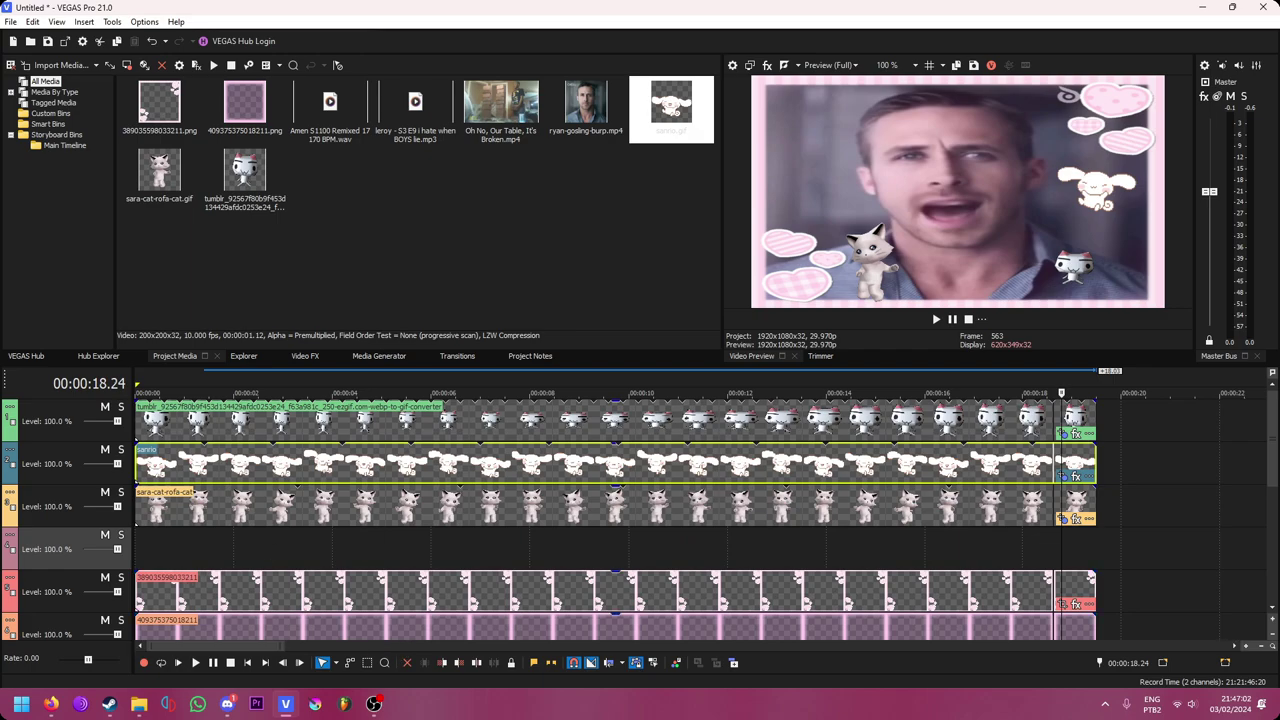
drag(640, 548, 1095, 550)
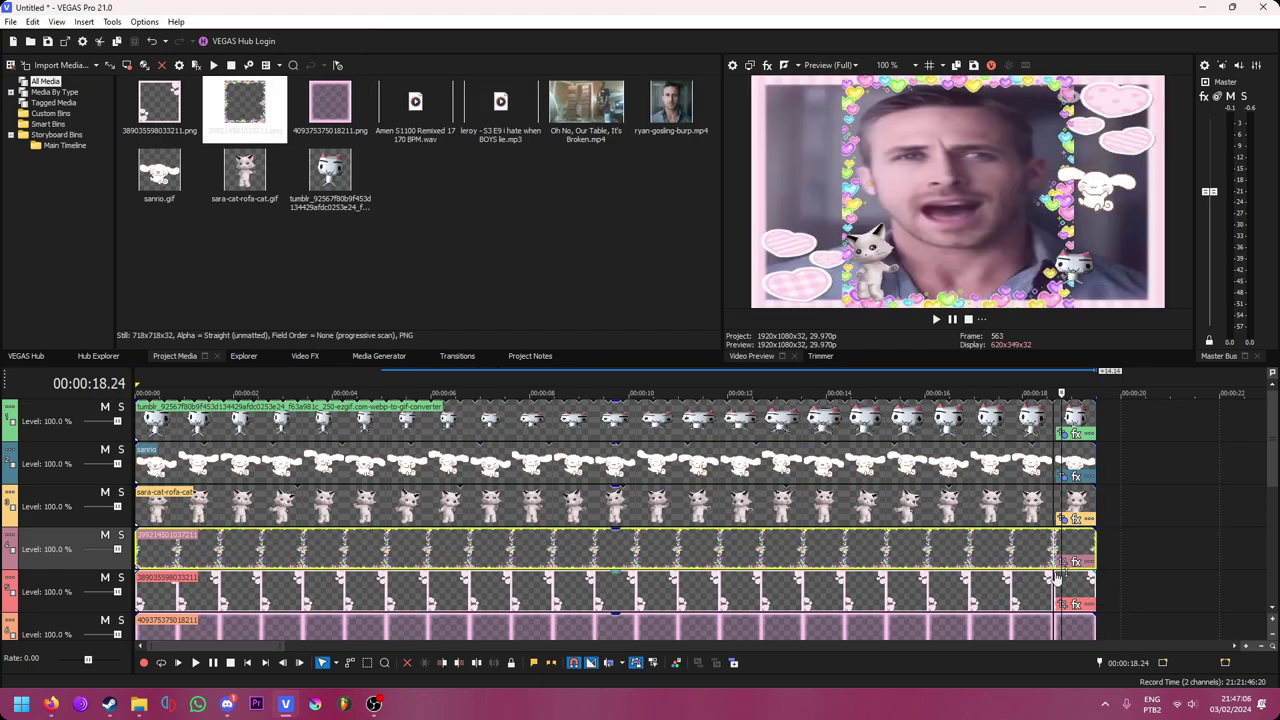
click(1063, 562)
click(216, 352)
click(228, 377)
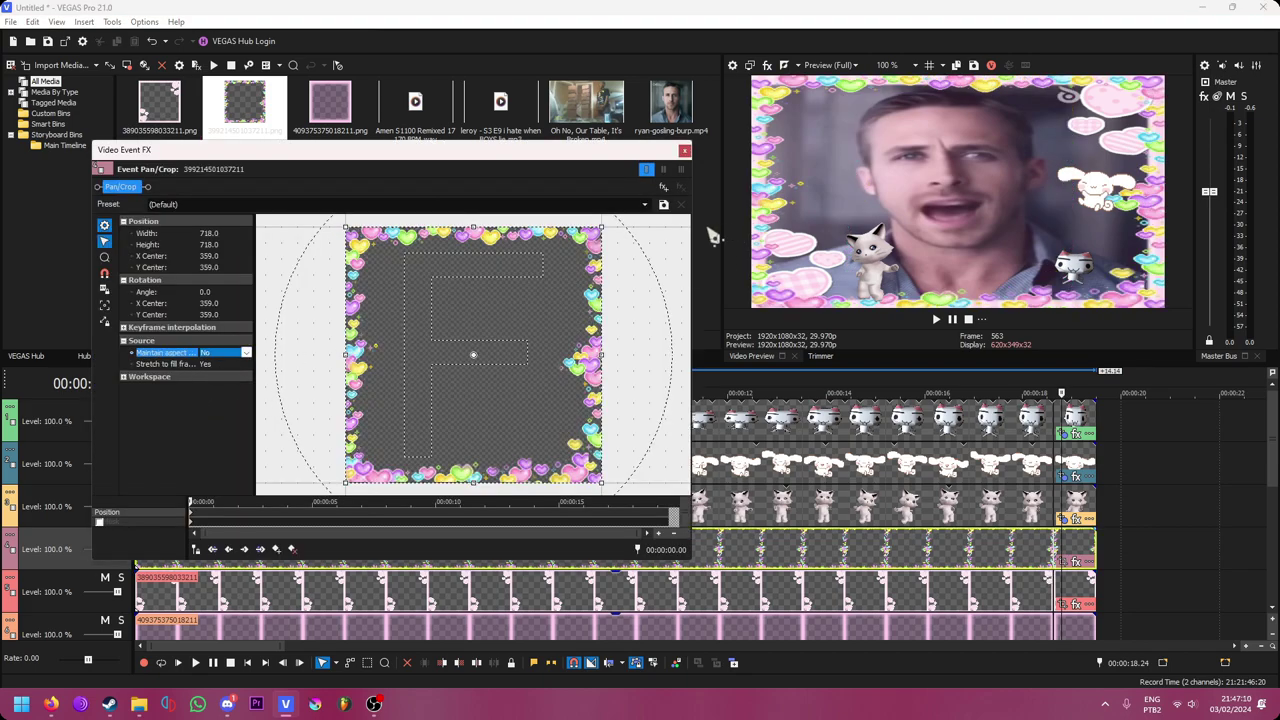
click(684, 150)
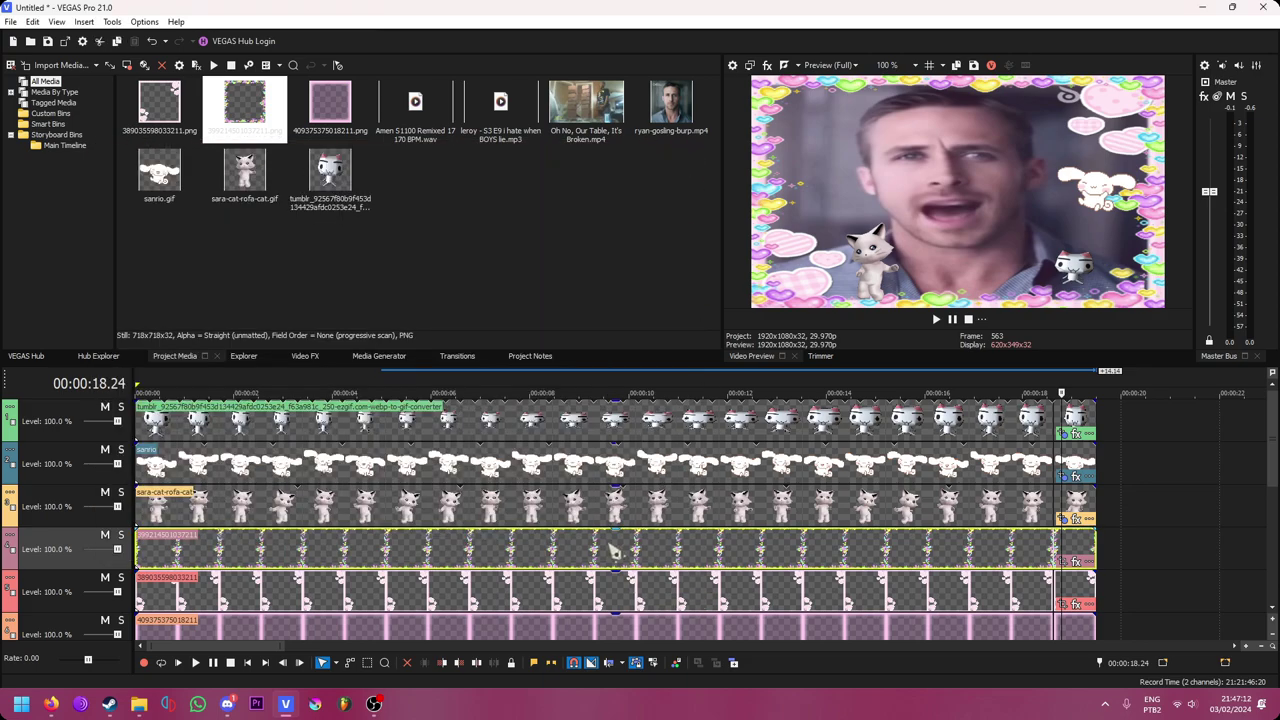
drag(622, 532, 617, 544)
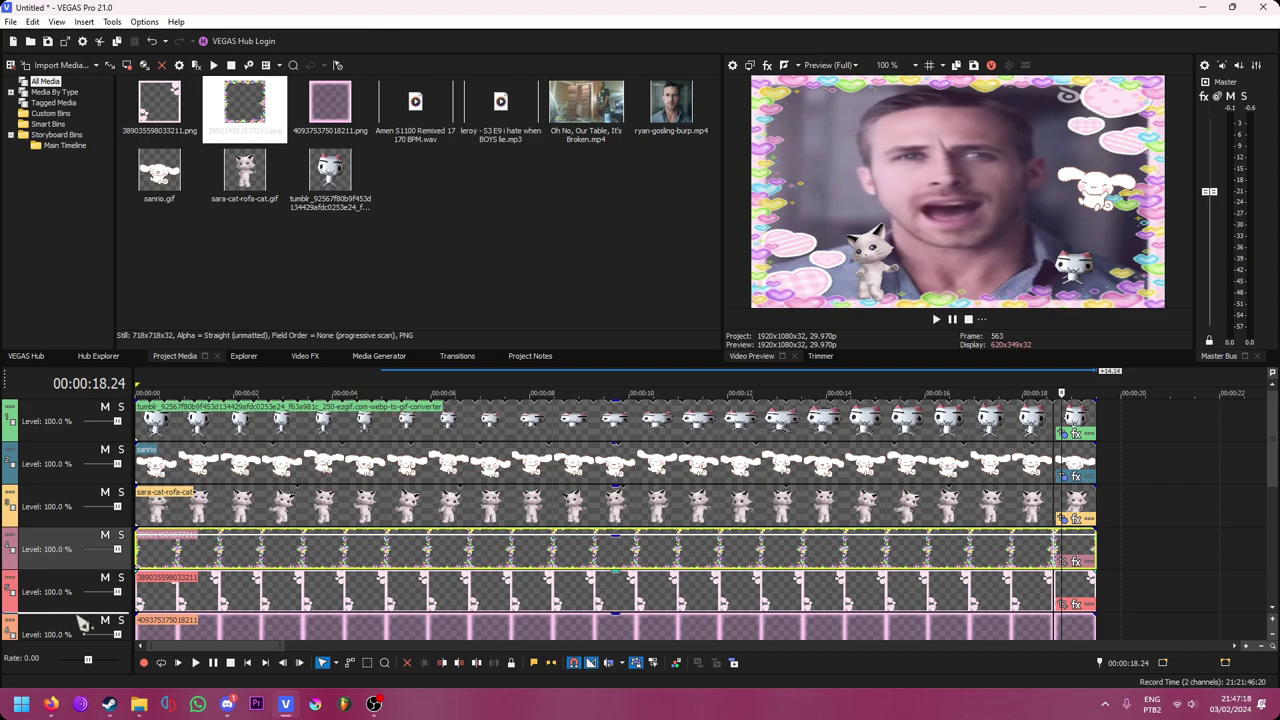
drag(83, 624, 84, 606)
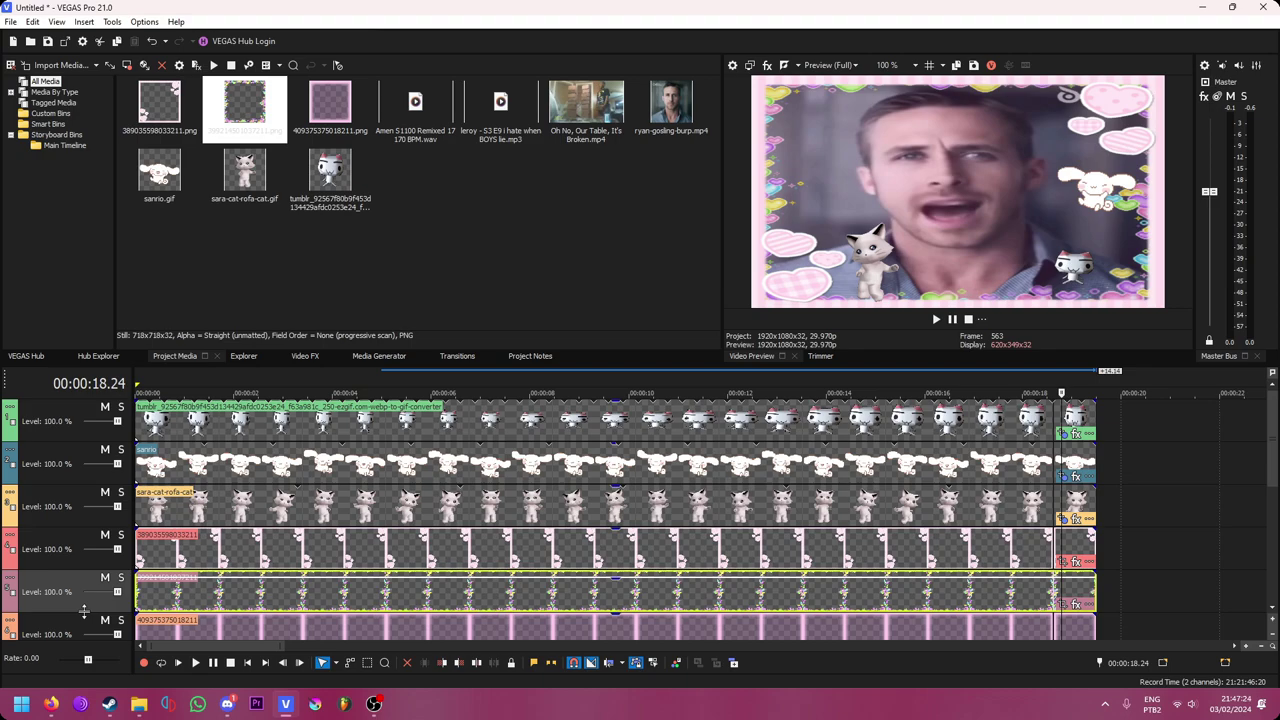
Apply the Lens Flare effect with the 105mm Prime Lens preset to the "Oh No, Our Table, It's Broken" clip.
mouse_move(1272, 440)
mouse_down()
mouse_move(1272, 540)
mouse_move(1273, 440)
mouse_up()
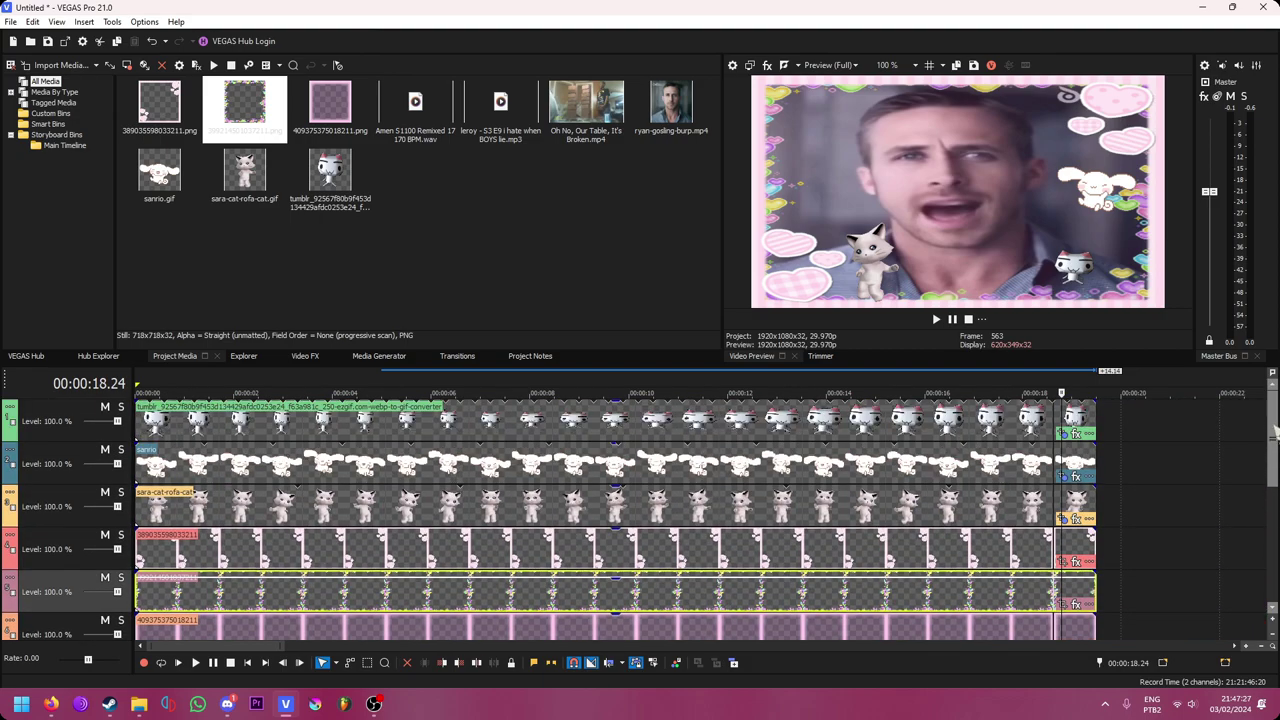
right_click(96, 436)
click(1274, 432)
drag(1274, 432, 1275, 510)
click(557, 505)
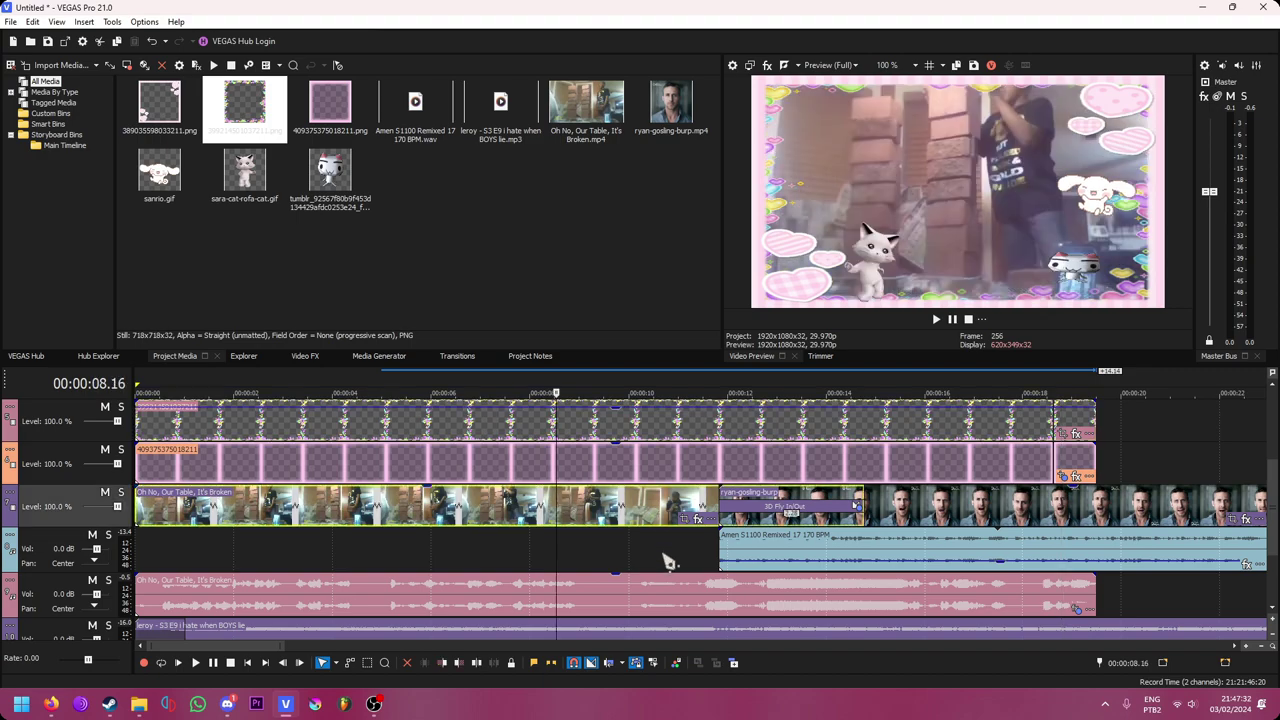
click(306, 358)
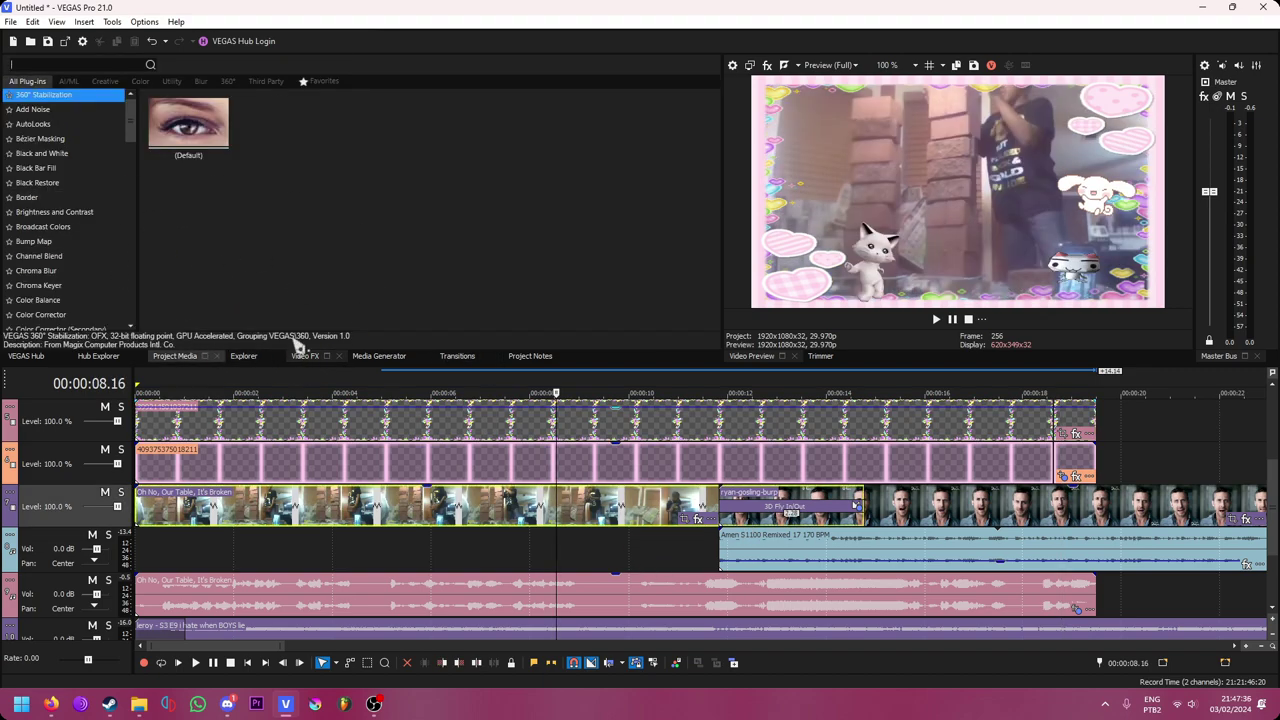
scroll(123, 277, down, 5)
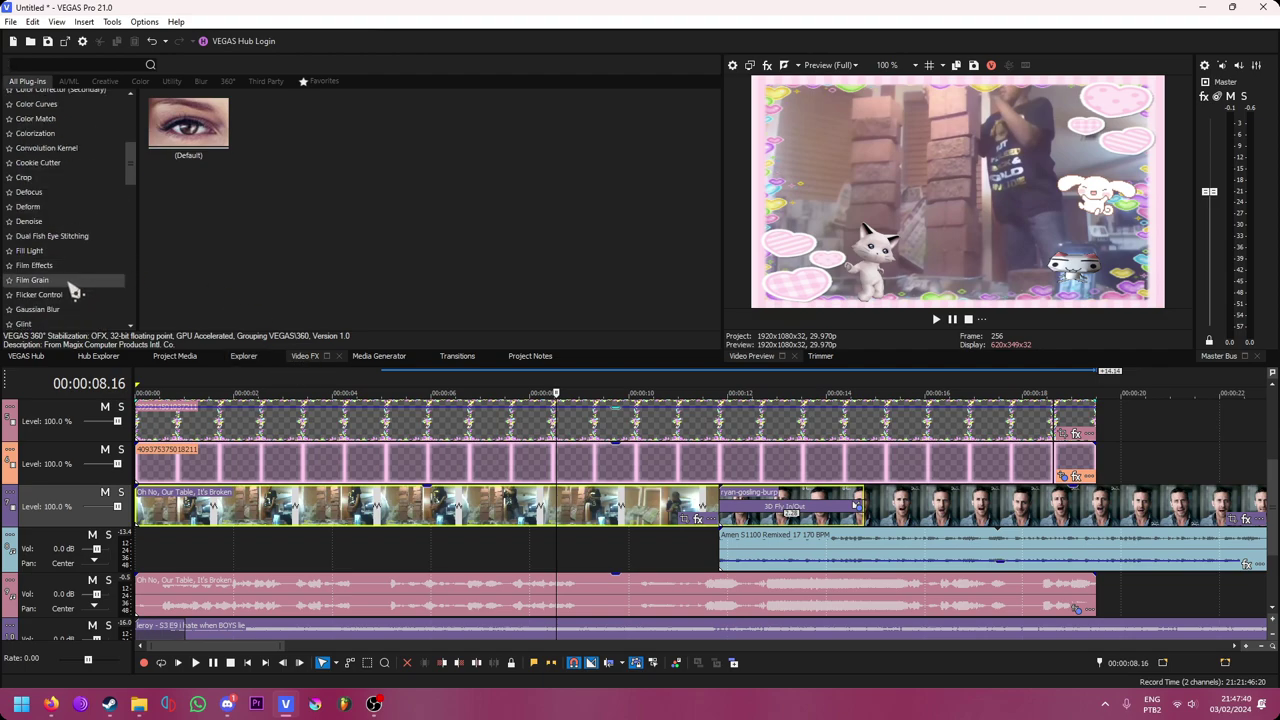
click(76, 282)
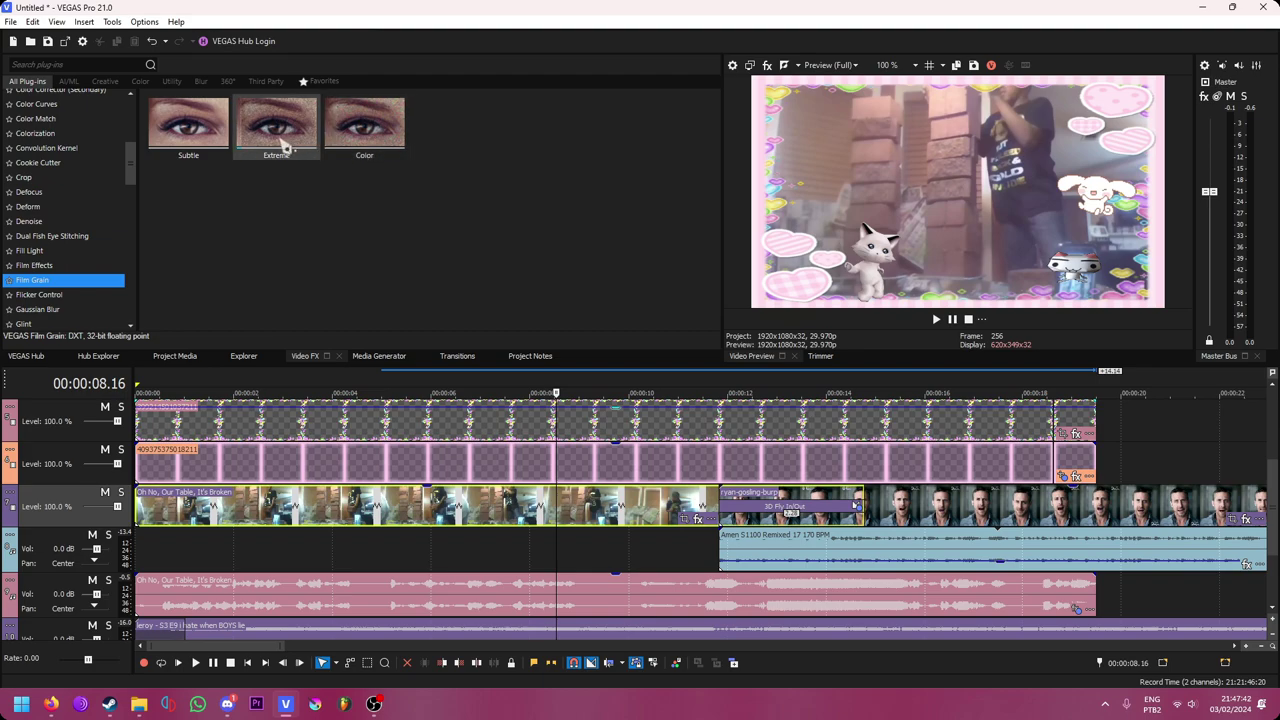
scroll(78, 284, down, 4)
scroll(78, 285, down, 2)
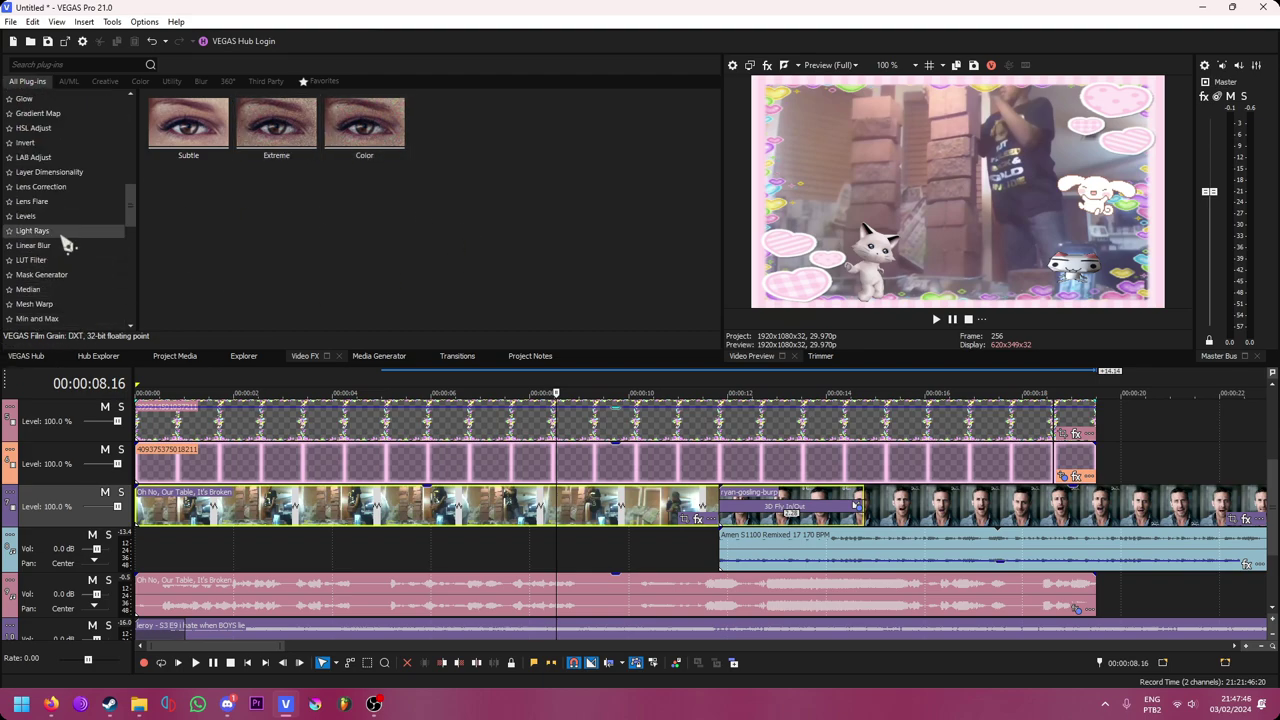
click(66, 202)
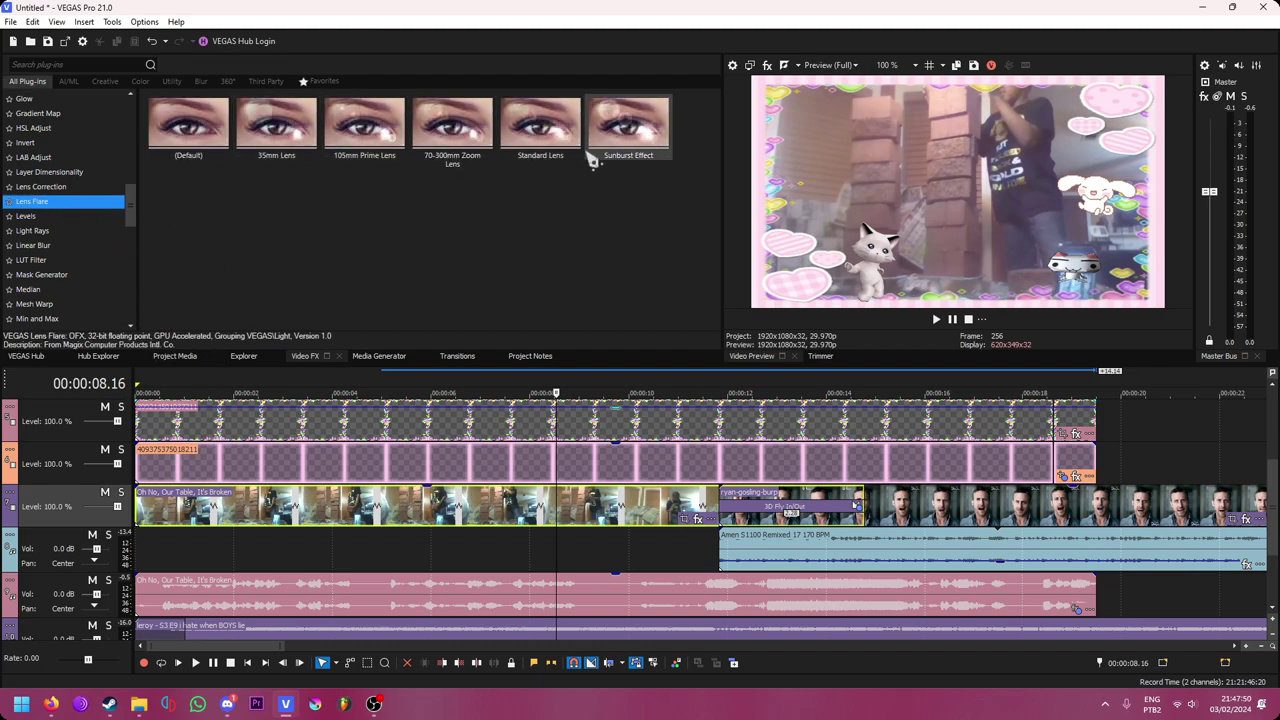
drag(370, 160, 529, 508)
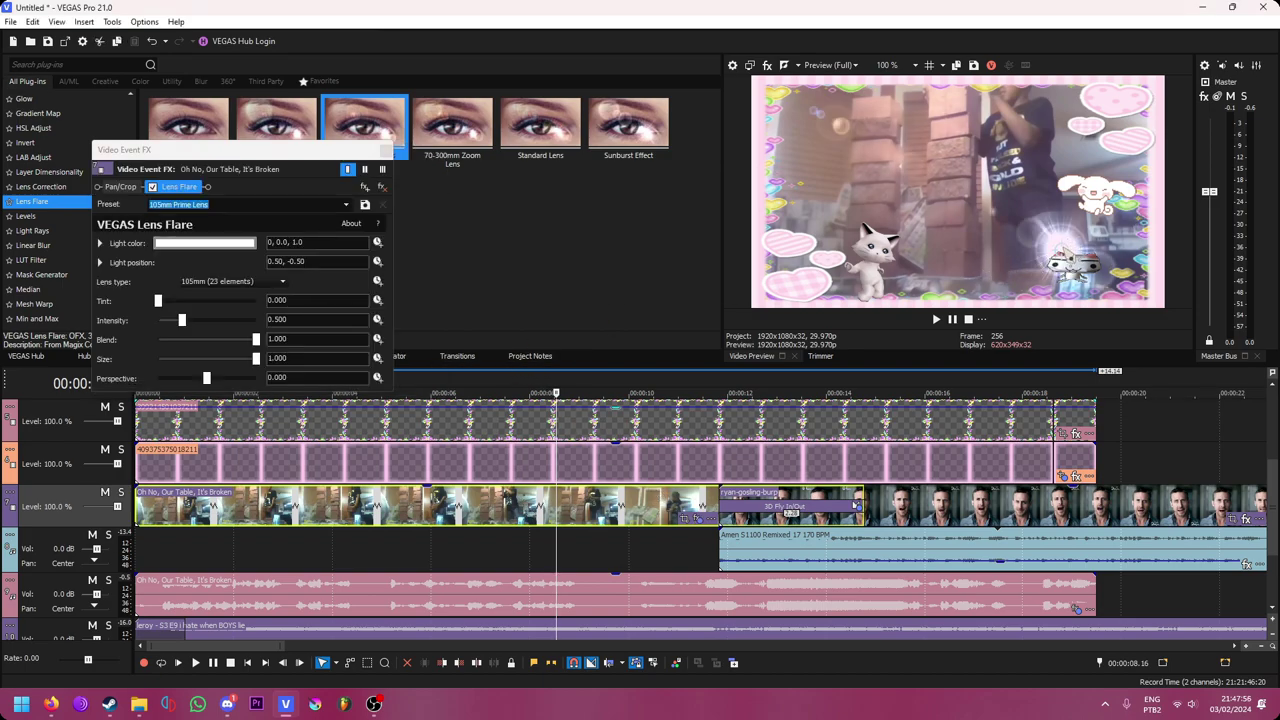
Adjust the flare to a pale pink light colour, light position -0.33, -0.71, tint 0.259 and intensity 0.109.
drag(1060, 248, 882, 340)
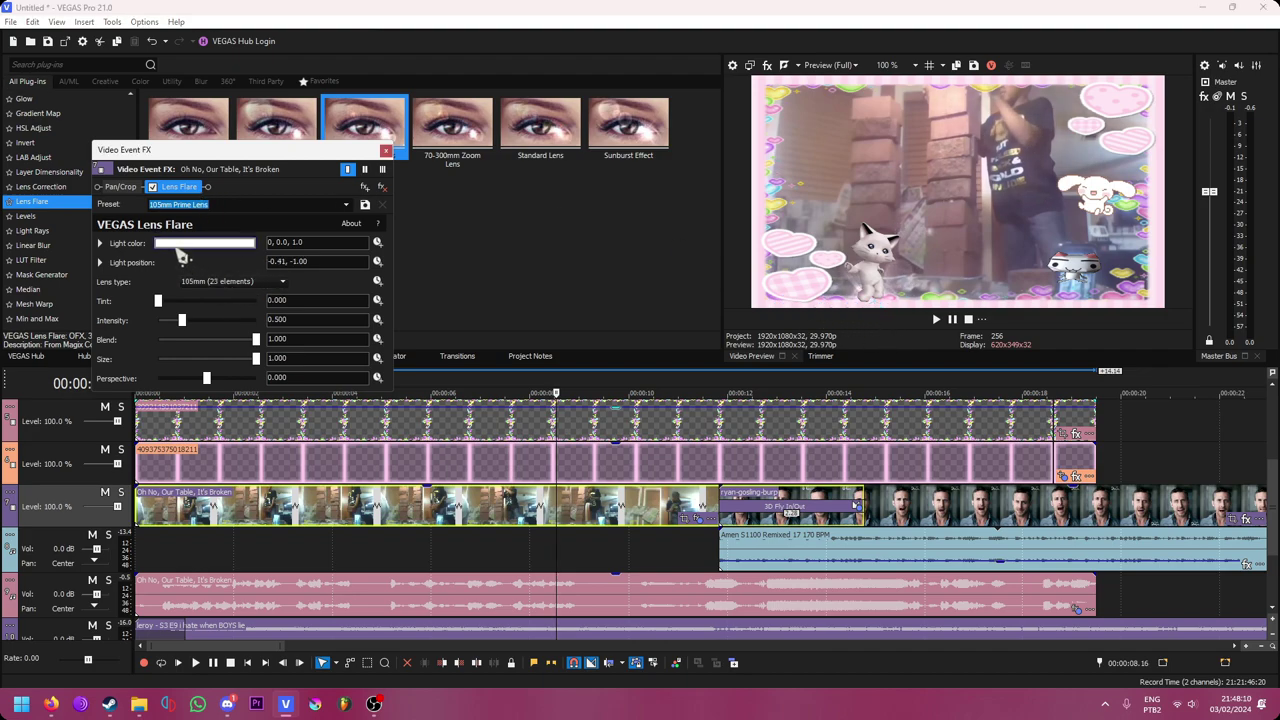
click(215, 243)
click(105, 260)
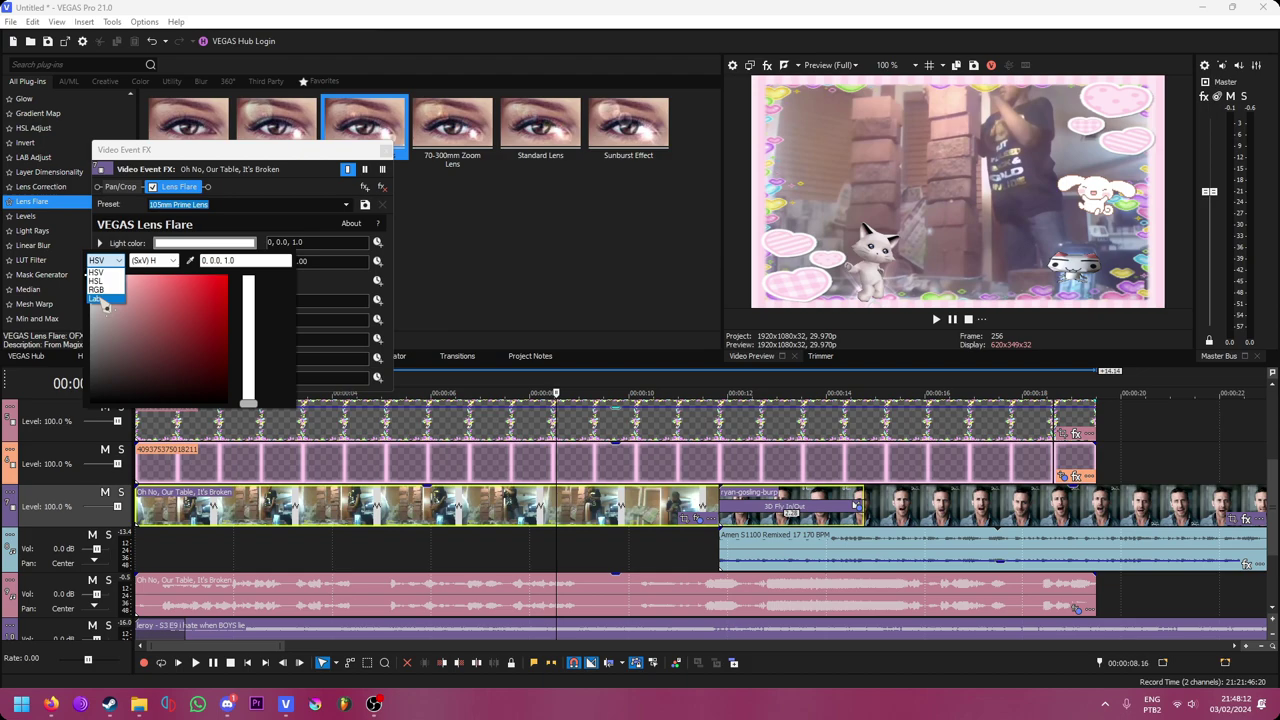
click(105, 273)
drag(185, 352, 208, 384)
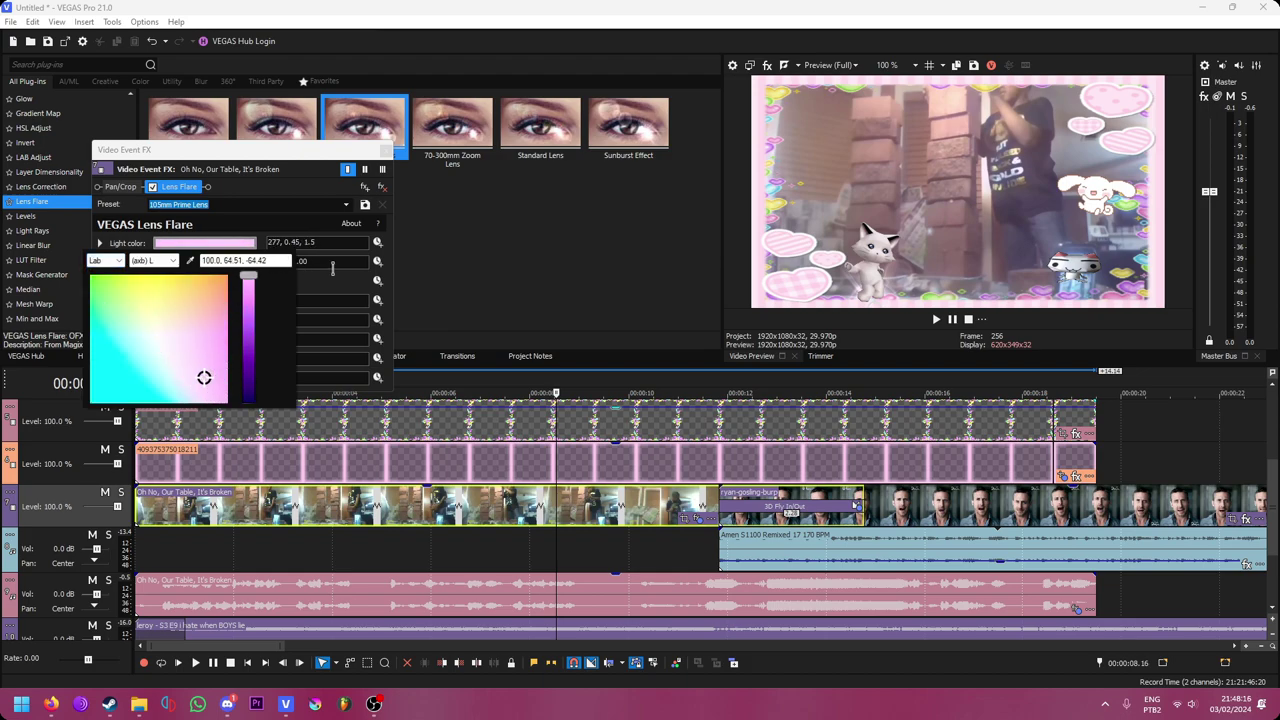
click(333, 290)
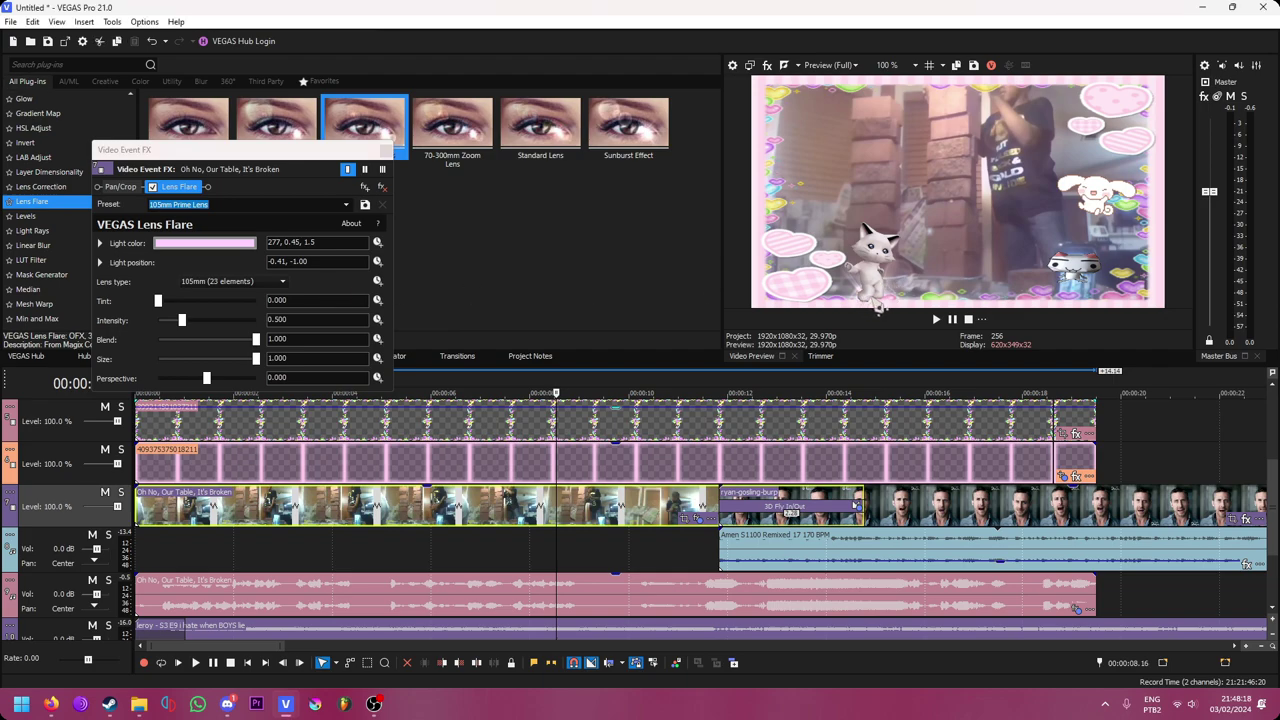
drag(881, 312, 892, 281)
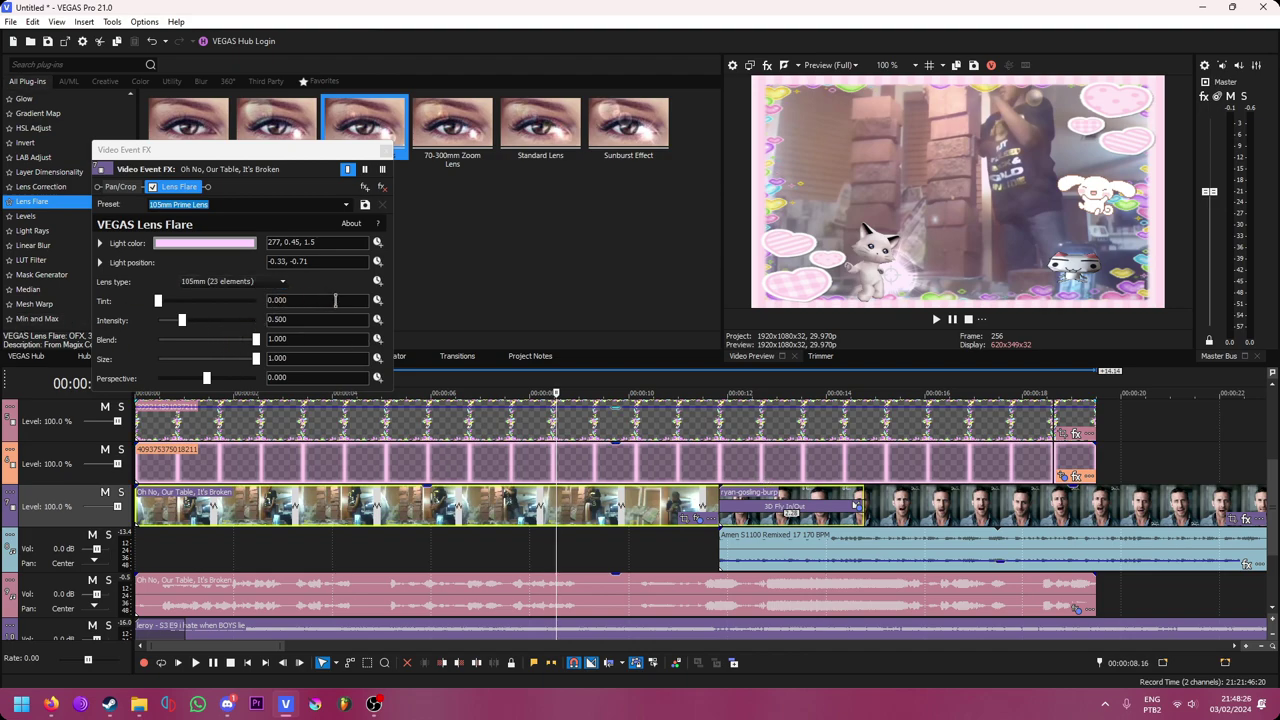
drag(158, 301, 168, 343)
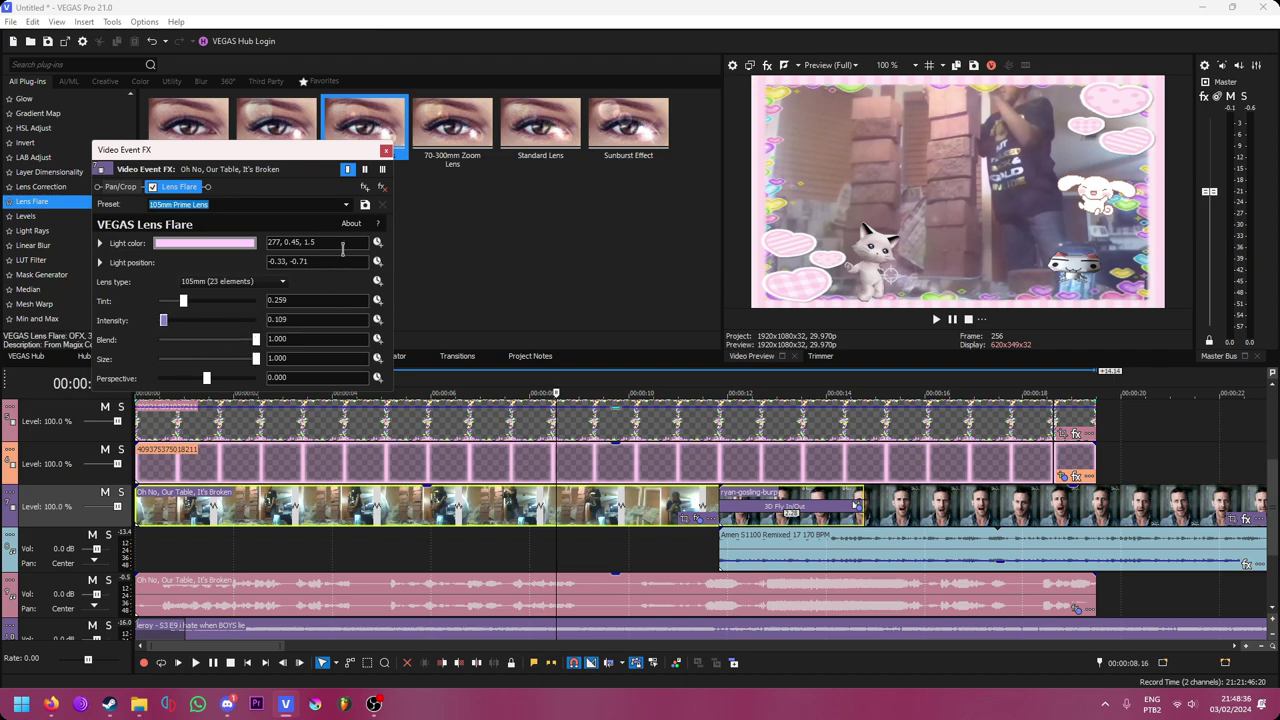
click(386, 152)
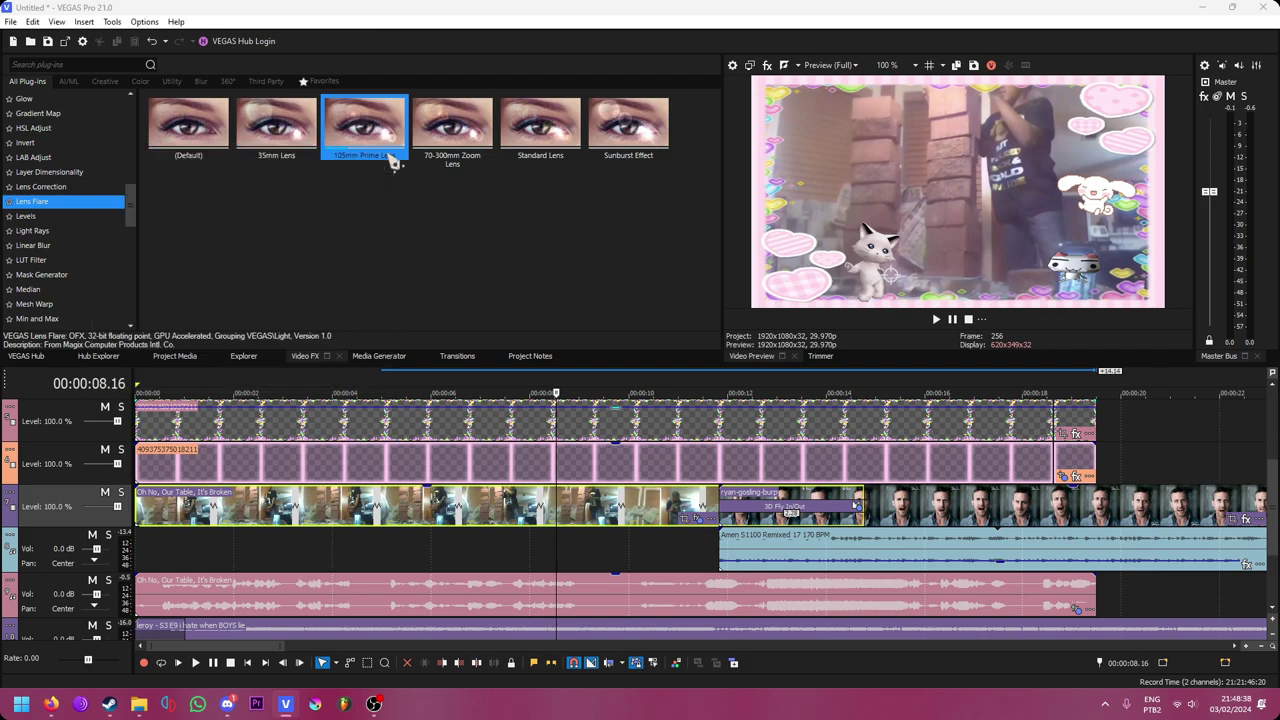
Apply the Lens Flare effect with the Standard Lens preset to the ryan-gosling-burp clip and preview it around 00:00:16.02.
click(542, 135)
drag(542, 135, 928, 525)
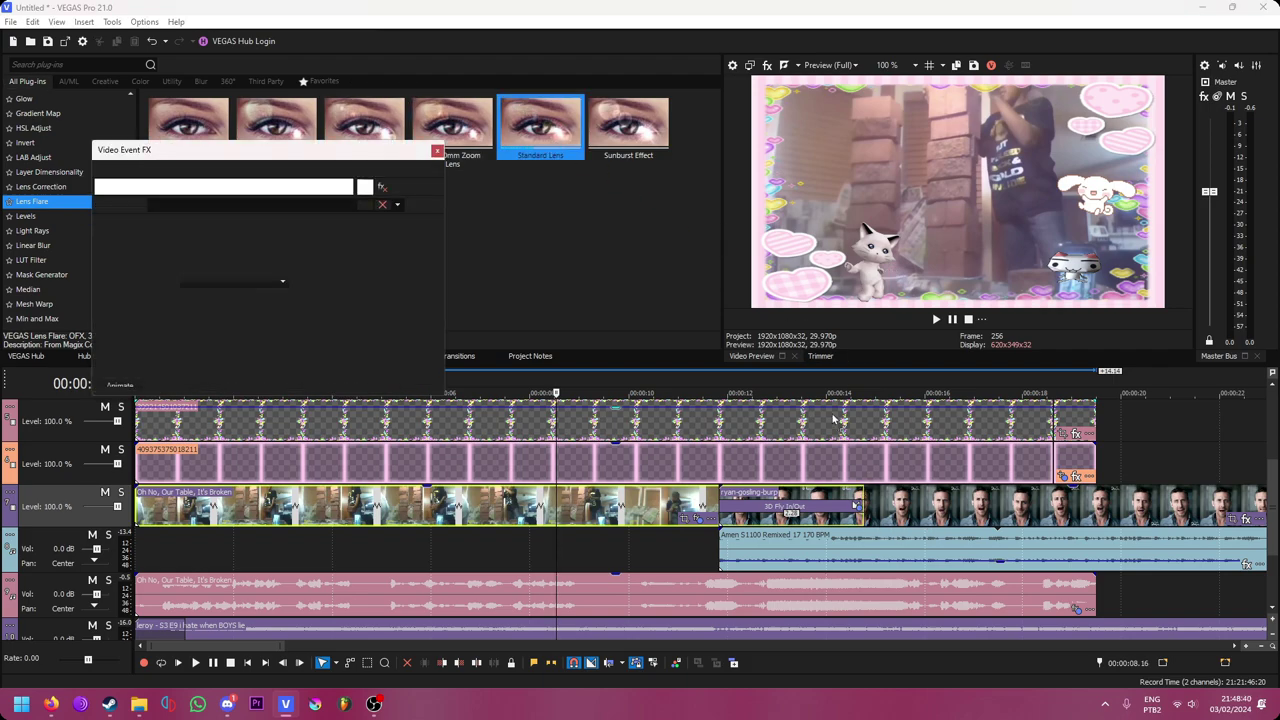
click(928, 520)
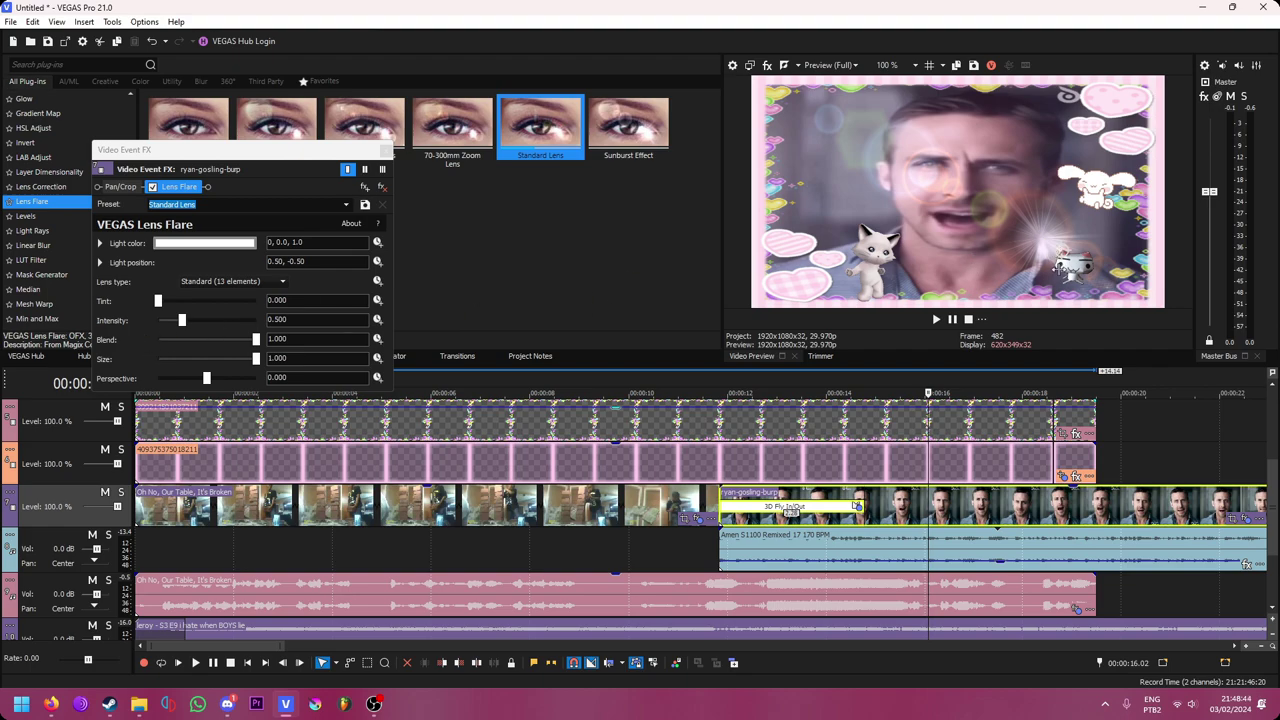
Adjust the ryan-gosling-burp flare to light position 0.86, -0.89, a cyan light colour, tint 0.354 and intensity 0.204.
drag(1059, 251, 1137, 294)
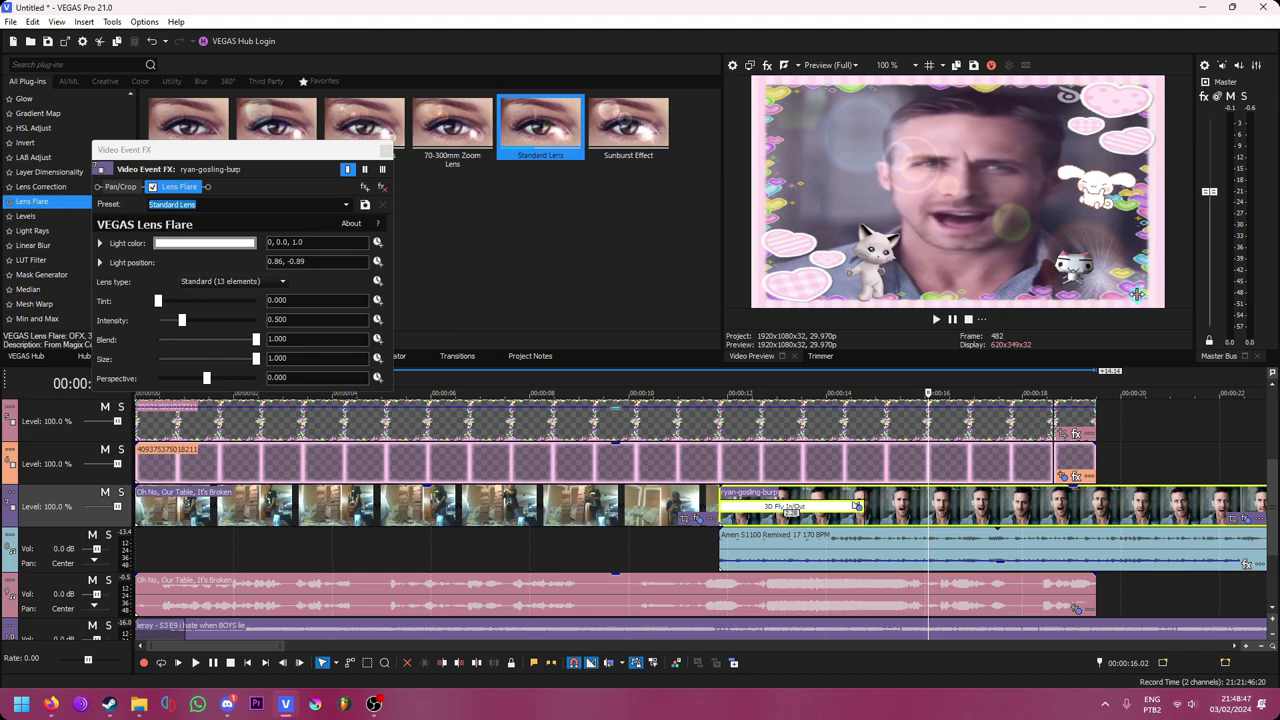
click(205, 243)
click(105, 260)
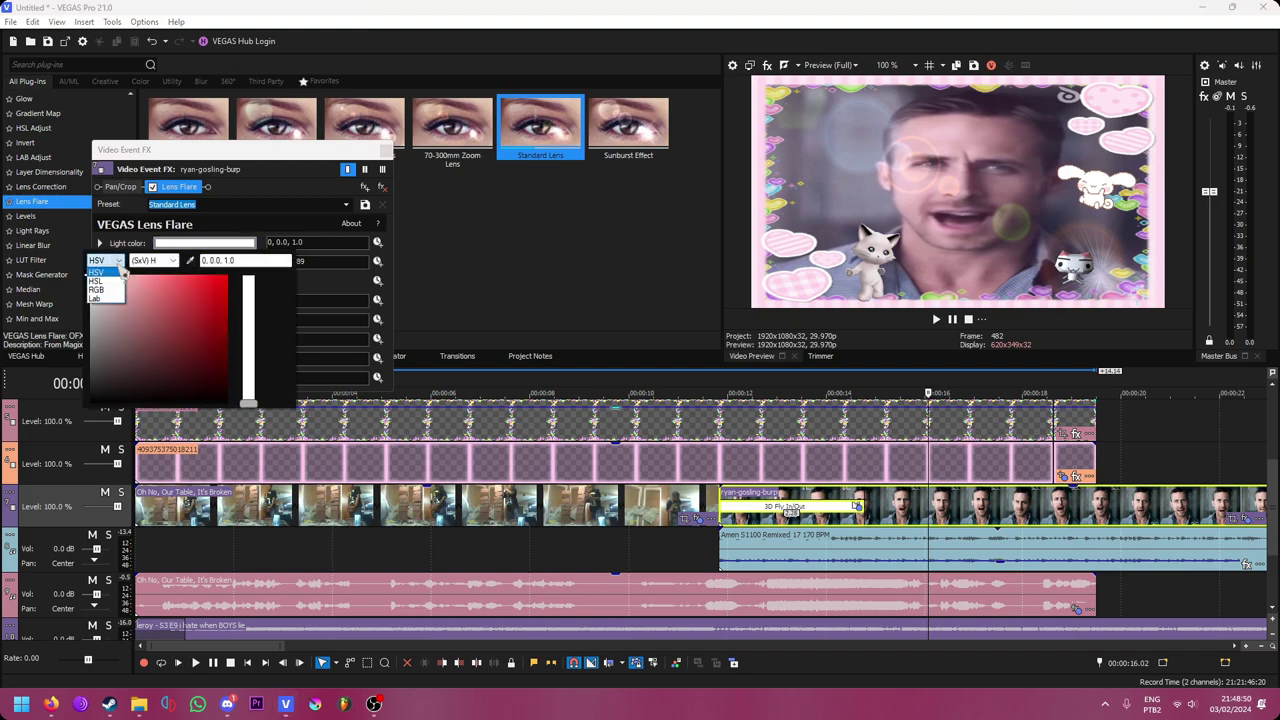
click(110, 300)
click(148, 334)
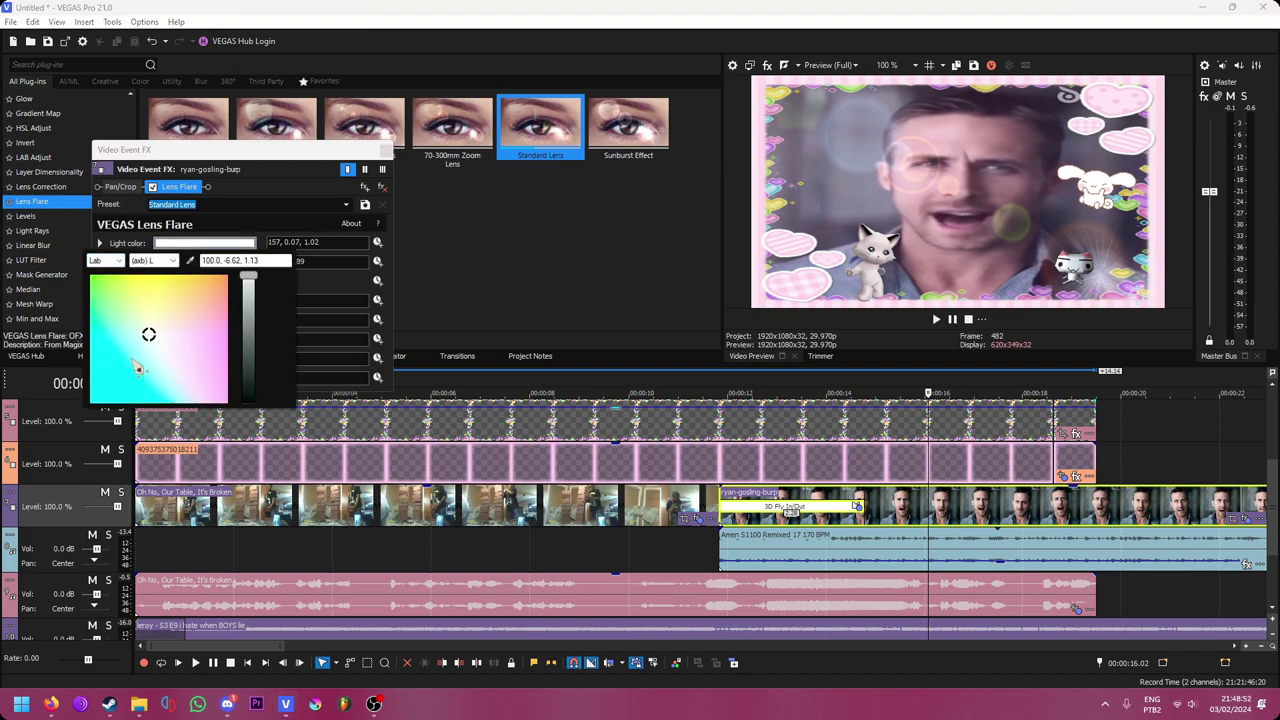
drag(148, 334, 120, 374)
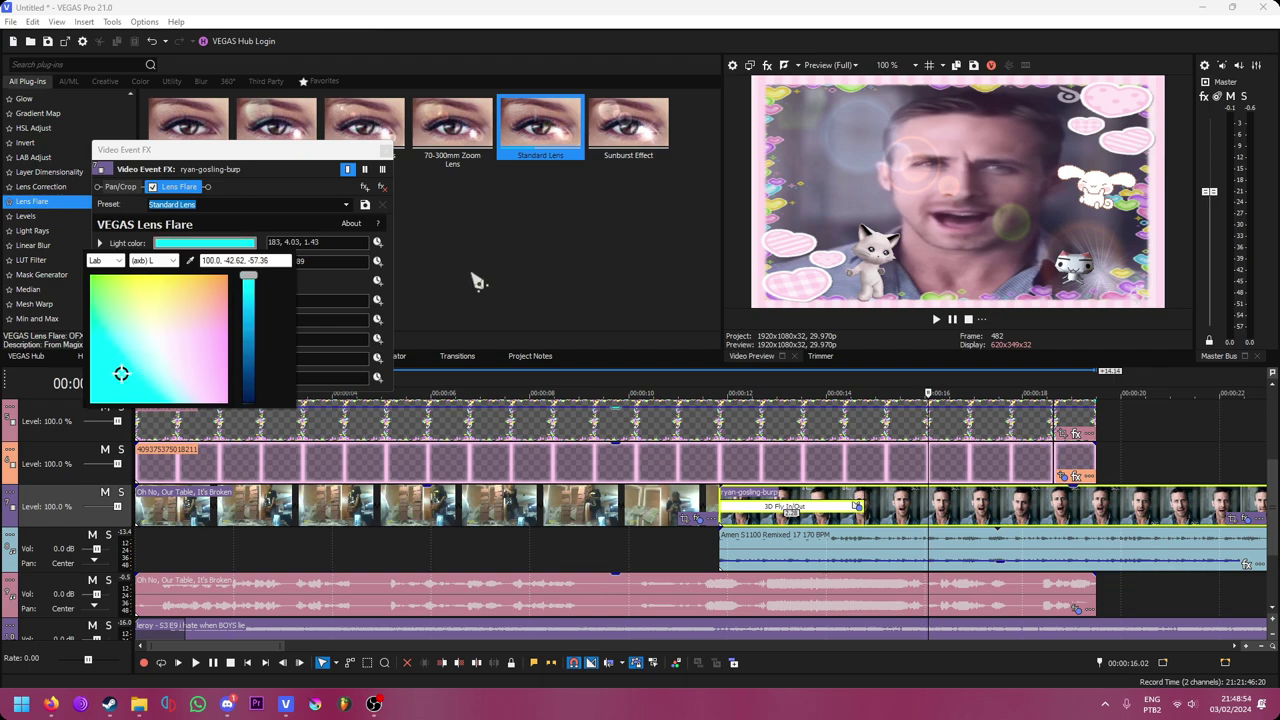
click(328, 295)
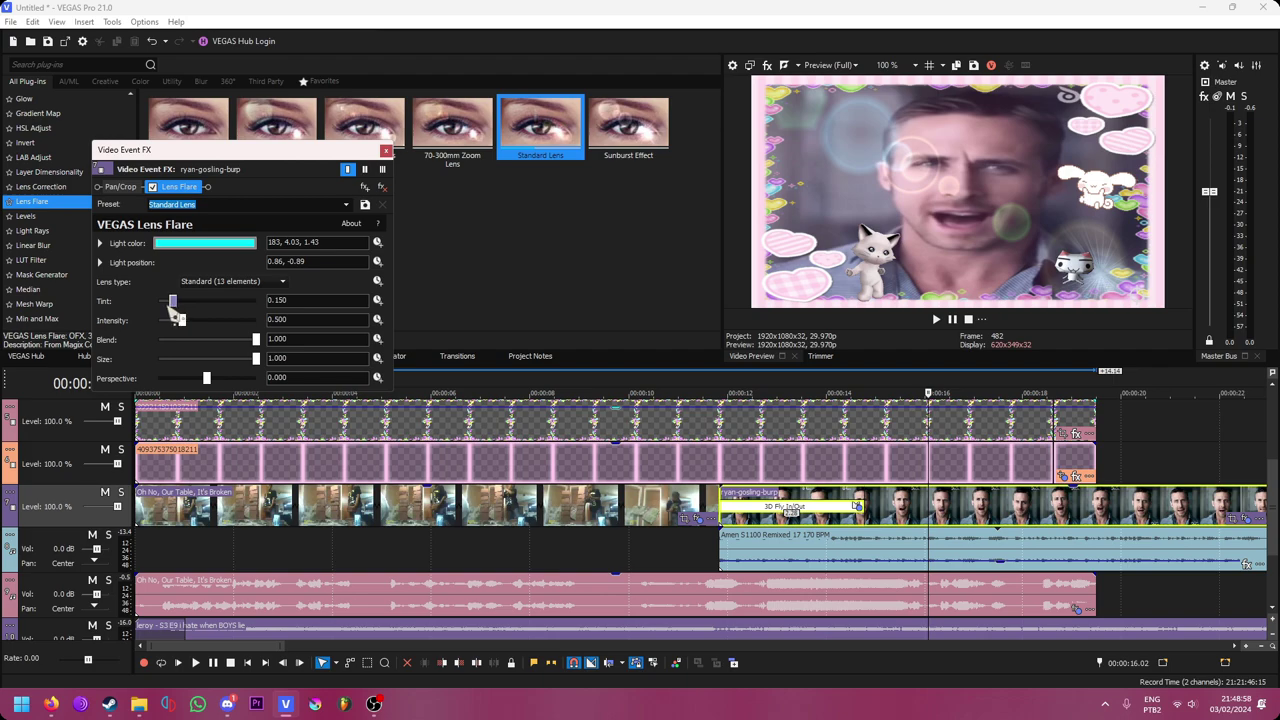
mouse_move(183, 308)
mouse_down()
mouse_move(257, 300)
mouse_move(174, 298)
mouse_move(201, 316)
mouse_move(172, 322)
mouse_up()
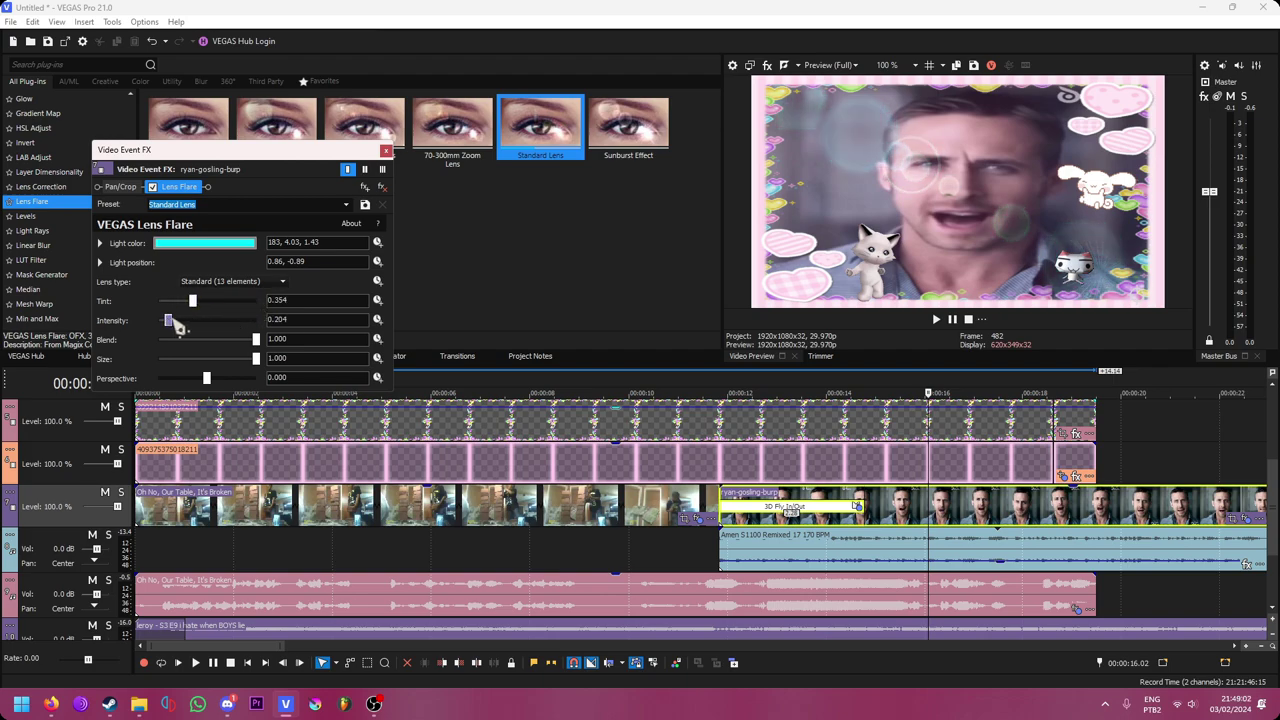
click(385, 151)
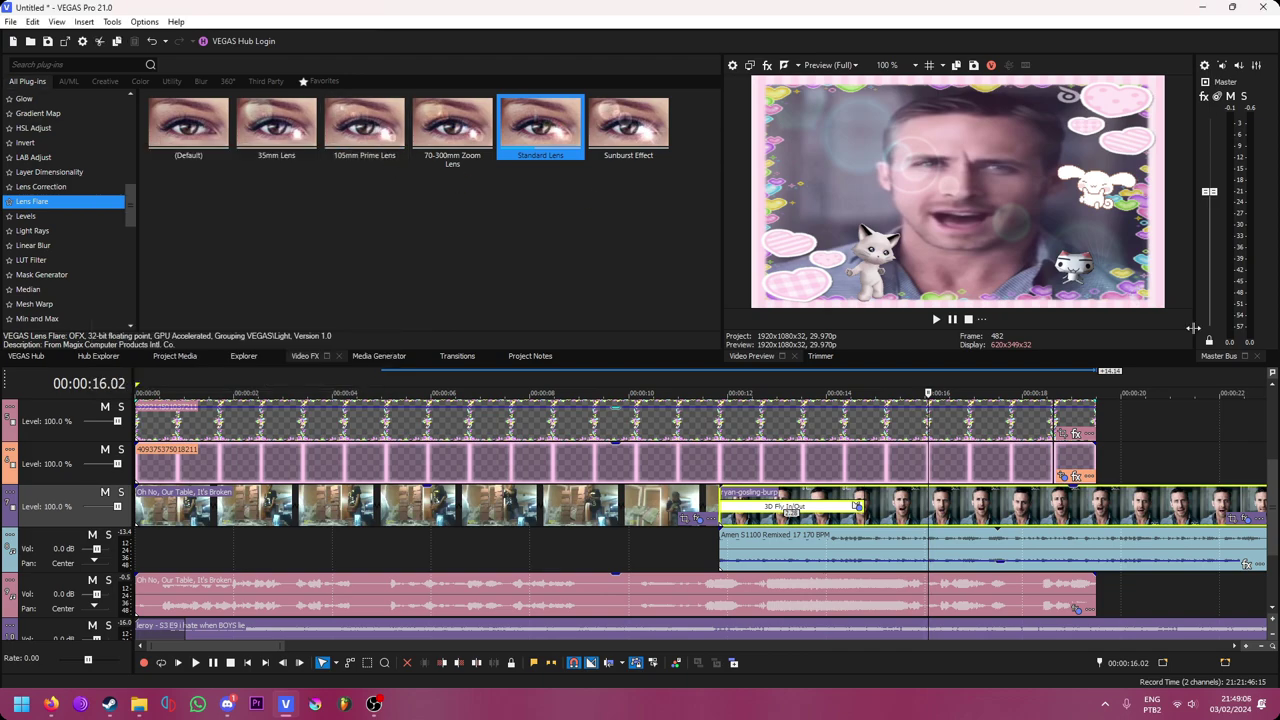
Insert a video track above the overlays, add the pink round plush GIF at the timeline start, and extend it to the other overlays' end.
drag(1268, 500, 1270, 420)
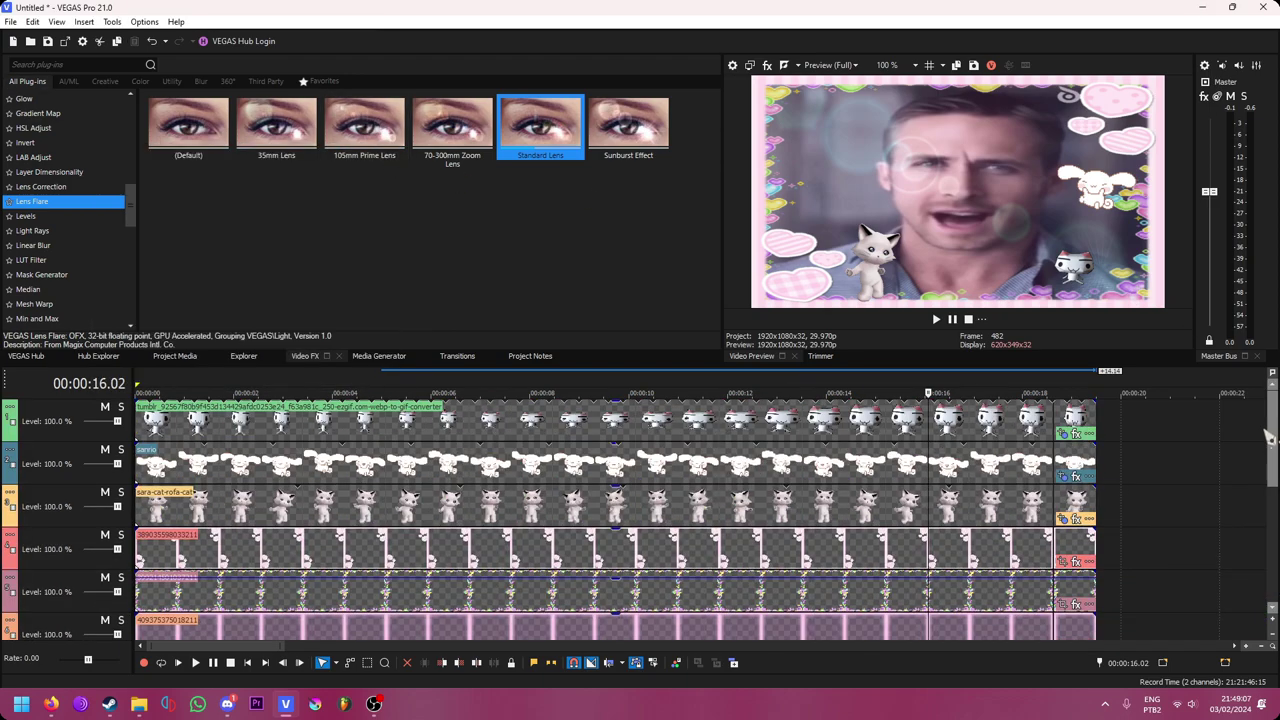
right_click(86, 435)
click(106, 489)
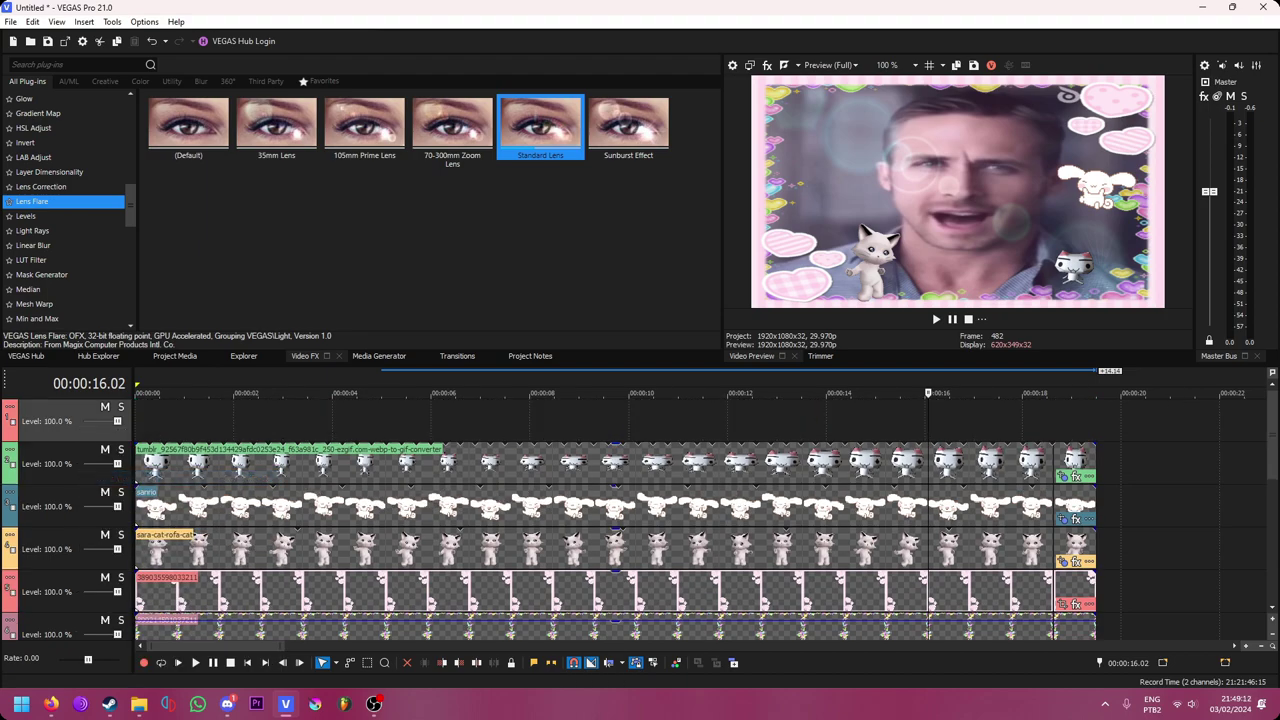
drag(391, 462, 215, 428)
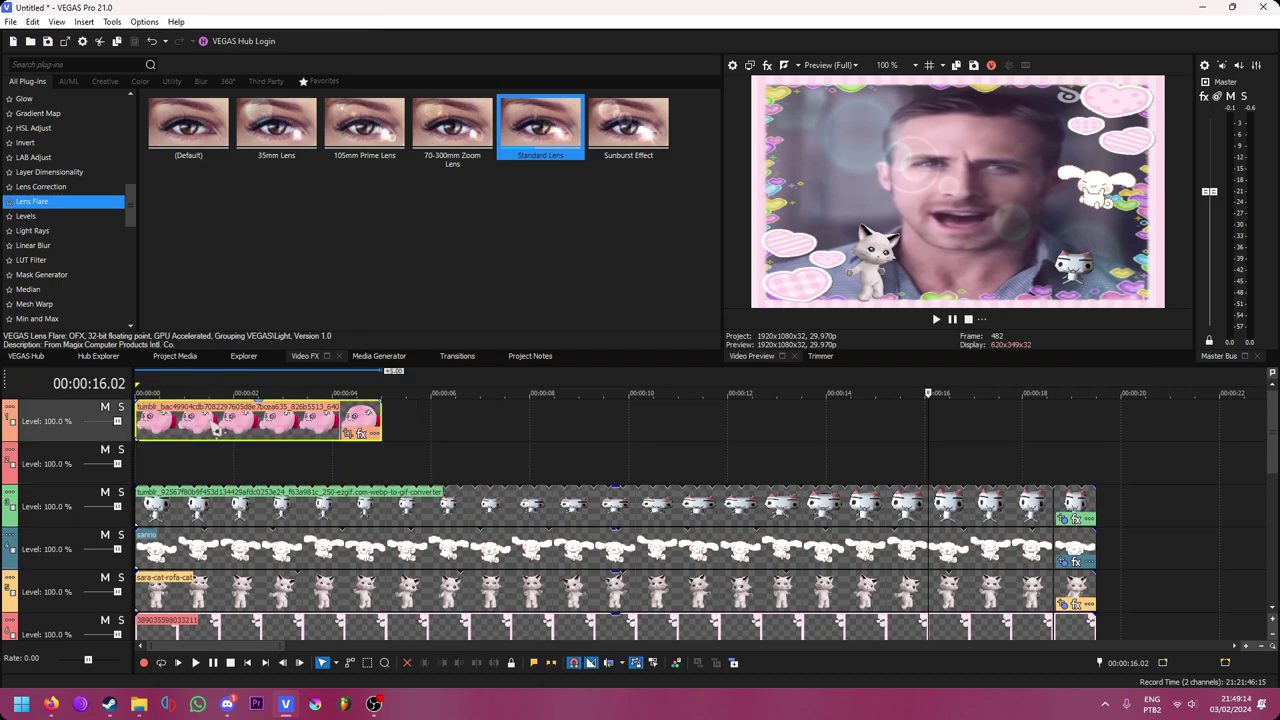
drag(380, 422, 1095, 428)
Shrink the pink plush overlay with Pan/Crop to a 1,987.5 × 1,350.0 frame centred at X 270.1, Y -286.5, between the two cats.
click(1062, 433)
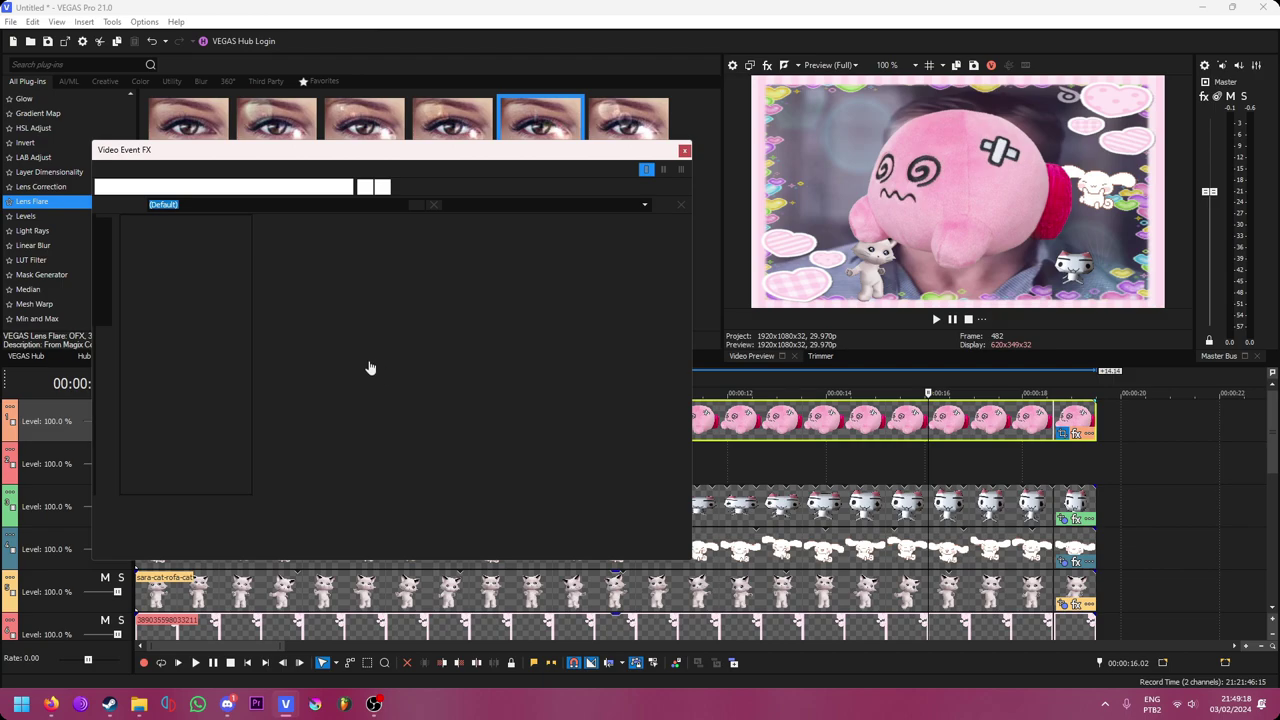
scroll(533, 412, down, 4)
drag(492, 368, 484, 328)
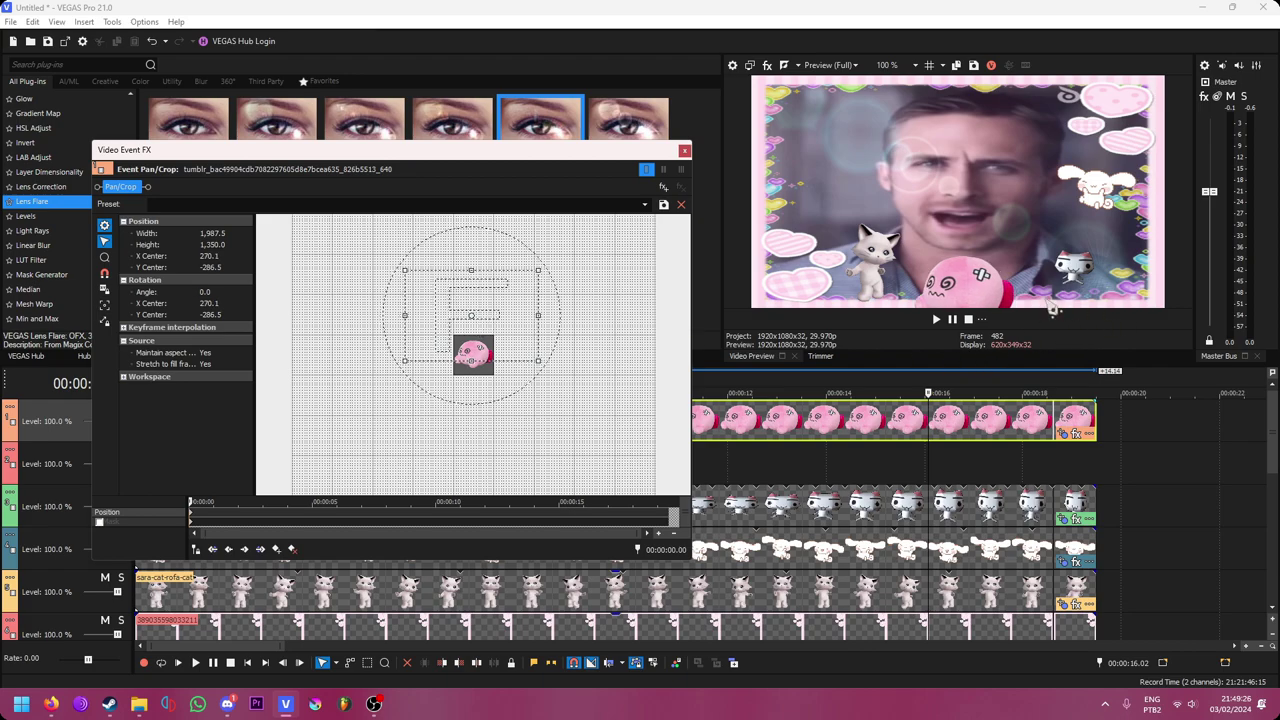
click(684, 150)
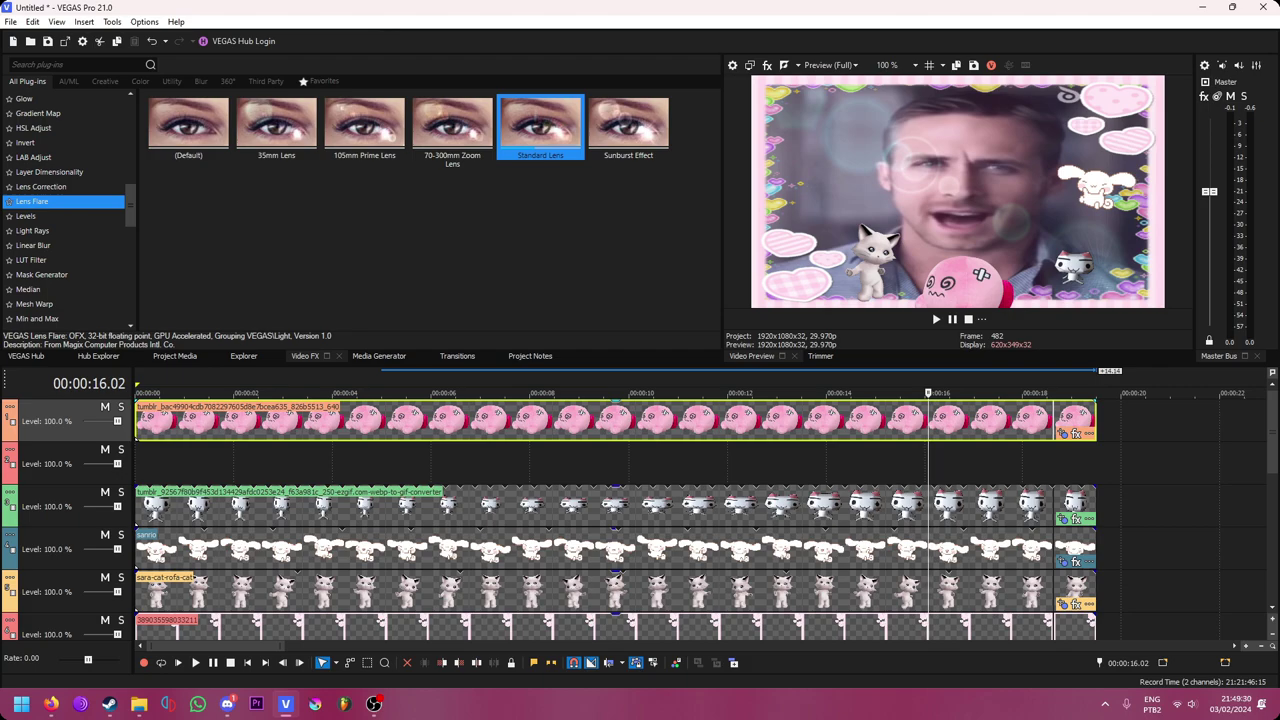
Add the kitten-face PNG along the empty second track and use Pan/Crop to set 1,470.0 × 945.0, centre X 735.0, Y 472.5, angle 4.7.
drag(562, 462, 1095, 462)
click(1063, 476)
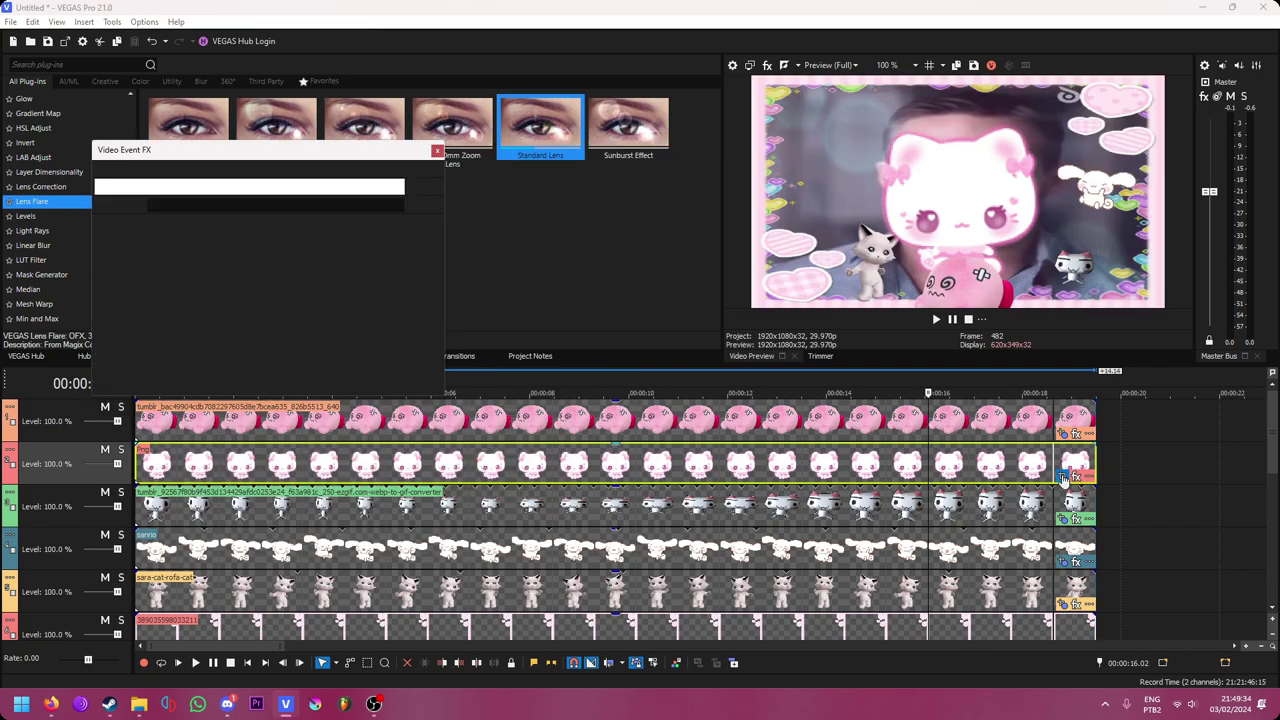
scroll(425, 395, down, 6)
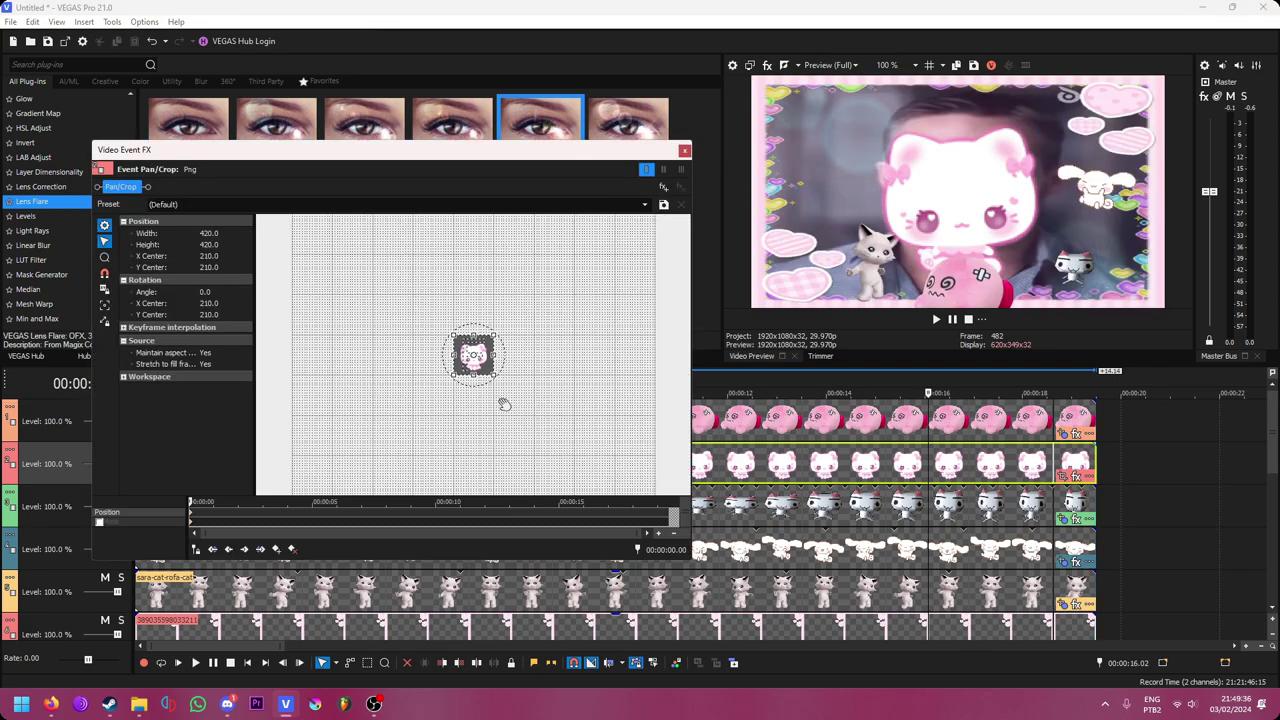
drag(500, 380, 613, 393)
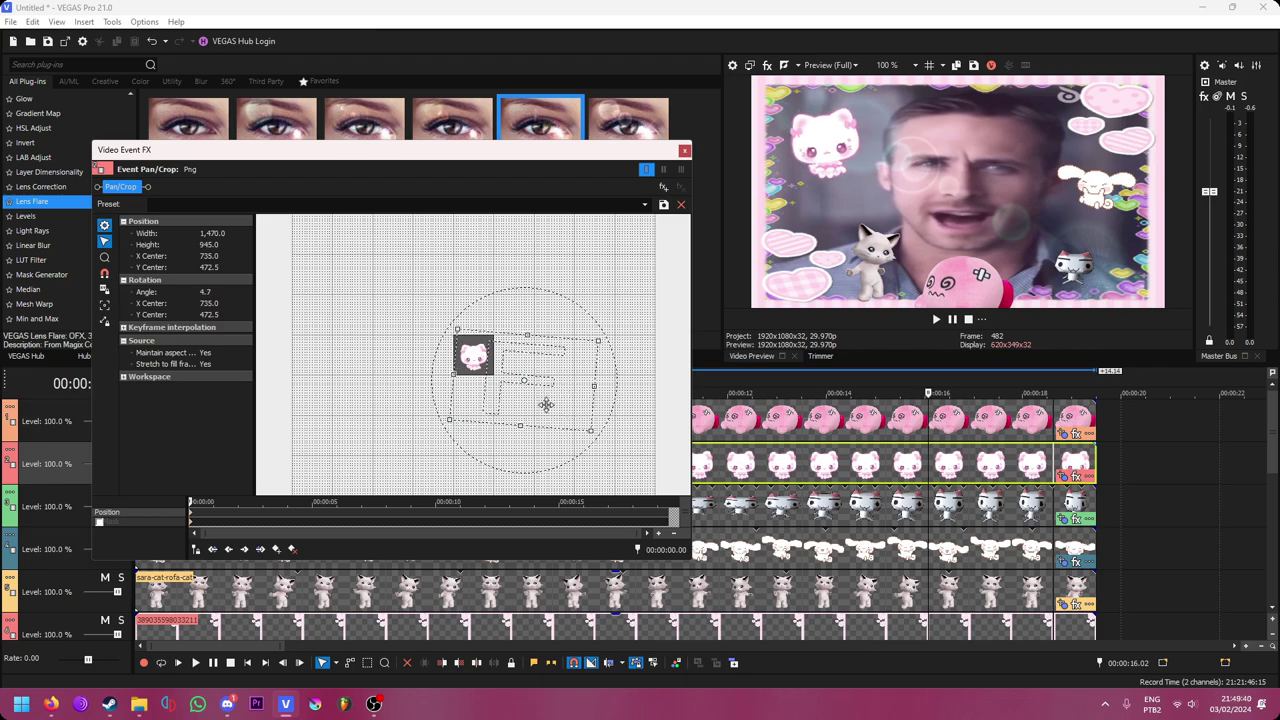
click(684, 151)
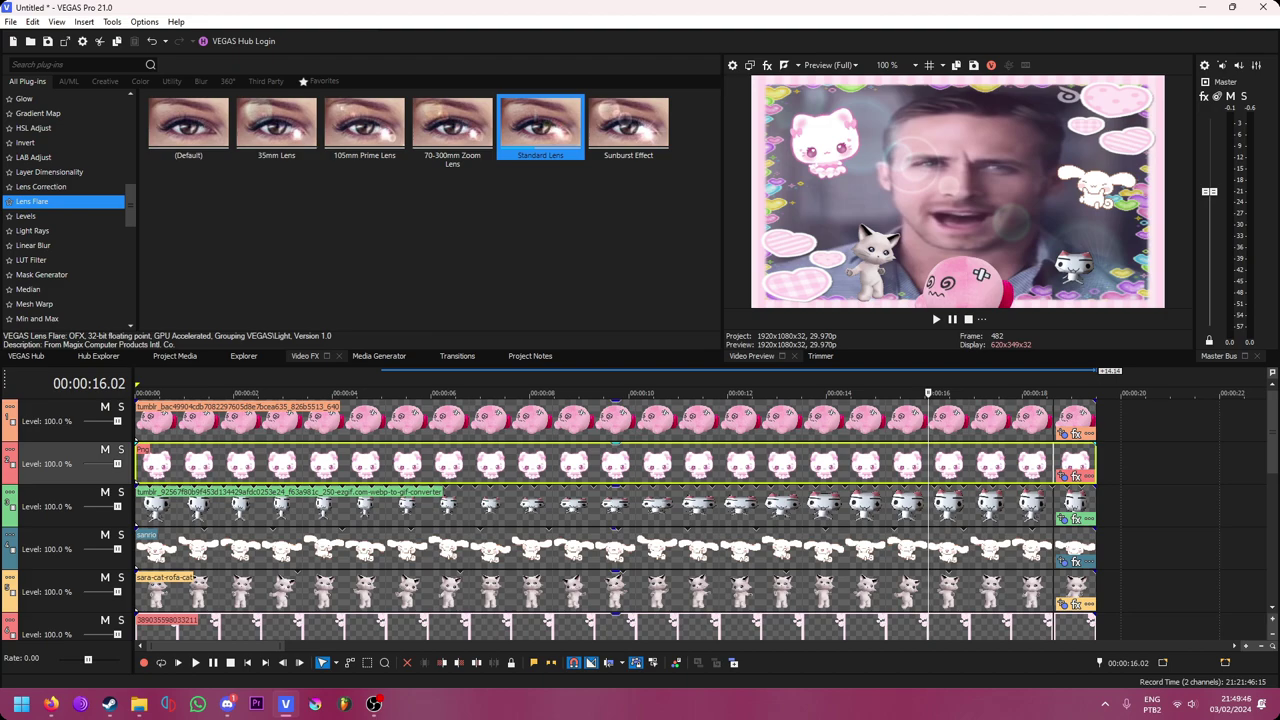
Insert a video track above the overlays and add the Cutecore-PNG-Clipart bunny outline, extended to the other overlays' end.
right_click(53, 437)
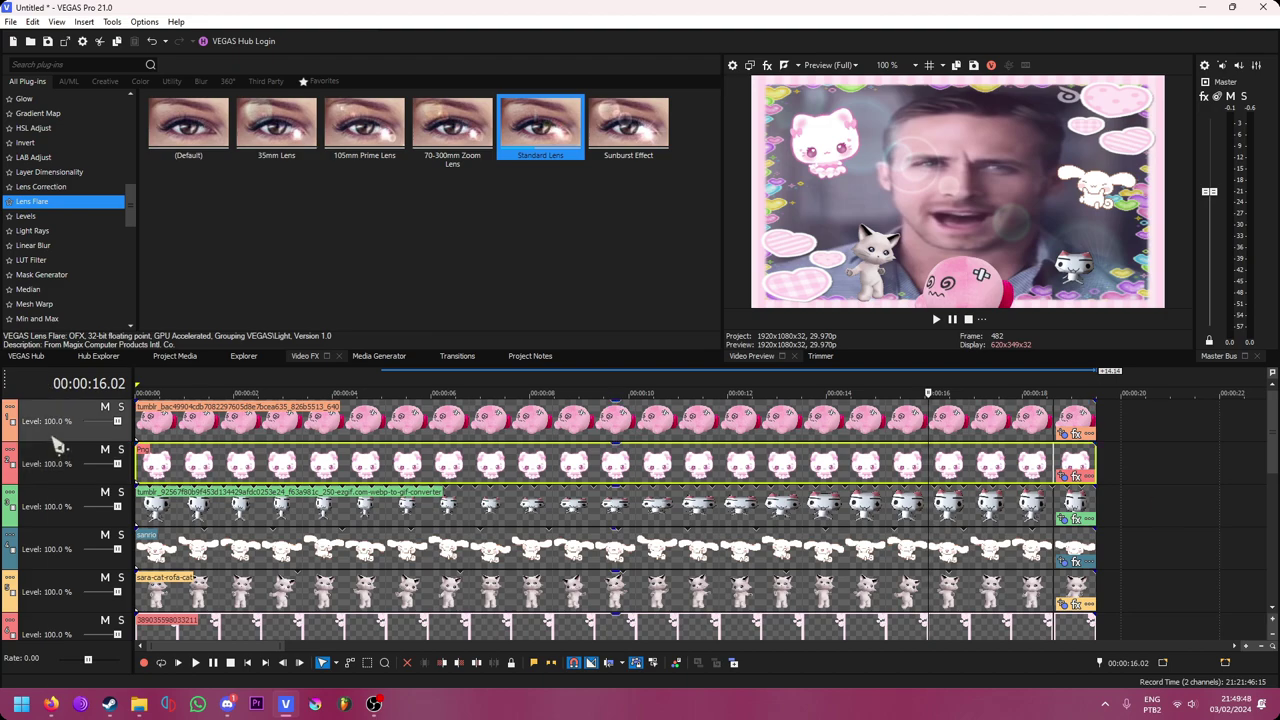
click(96, 489)
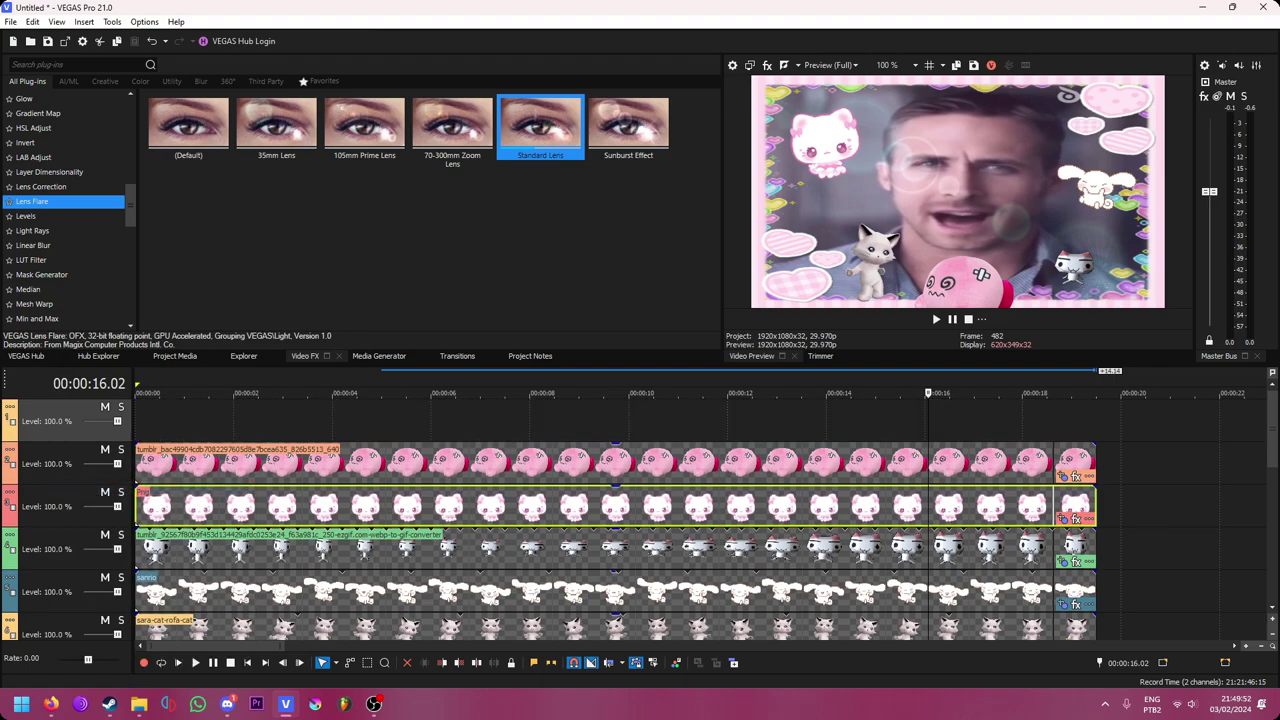
drag(640, 428, 1095, 428)
Shrink the bunny outline with Pan/Crop to a 1,712.4 × 1,406.3 frame centred at X -198.9, Y 768.3, beside the hearts.
click(1062, 432)
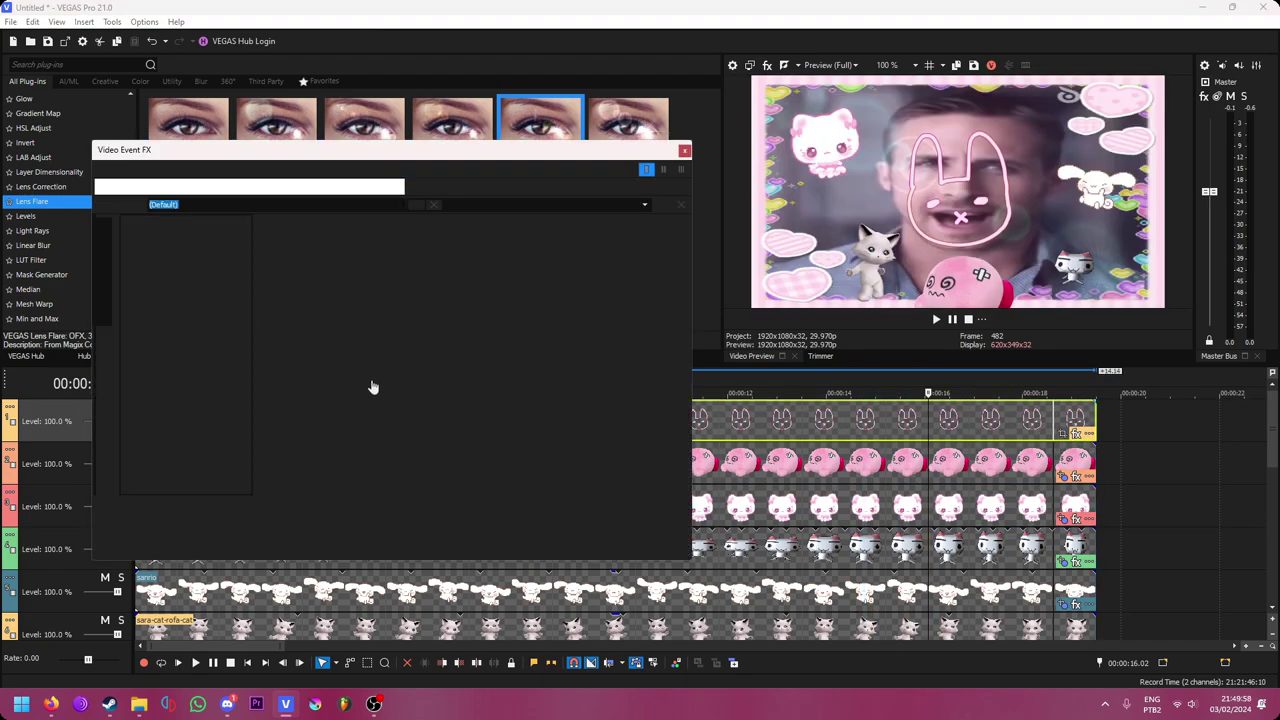
scroll(566, 455, down, 1)
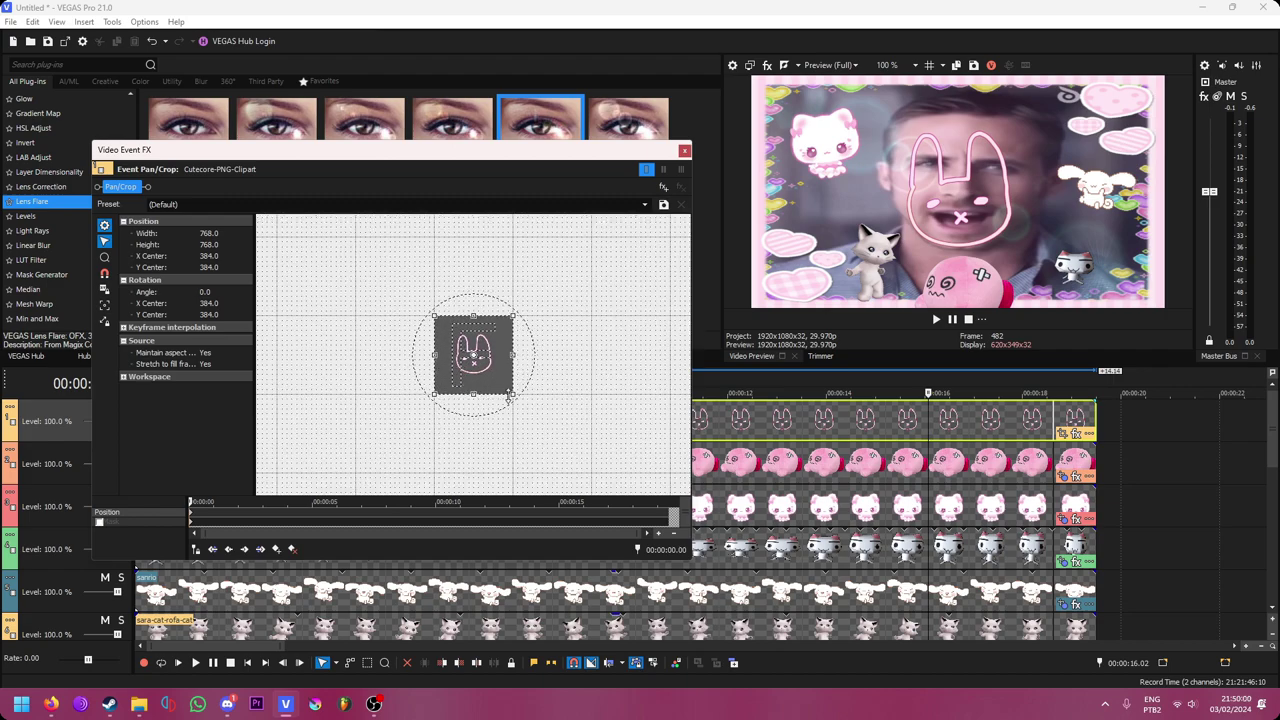
drag(514, 396, 609, 460)
drag(603, 372, 473, 377)
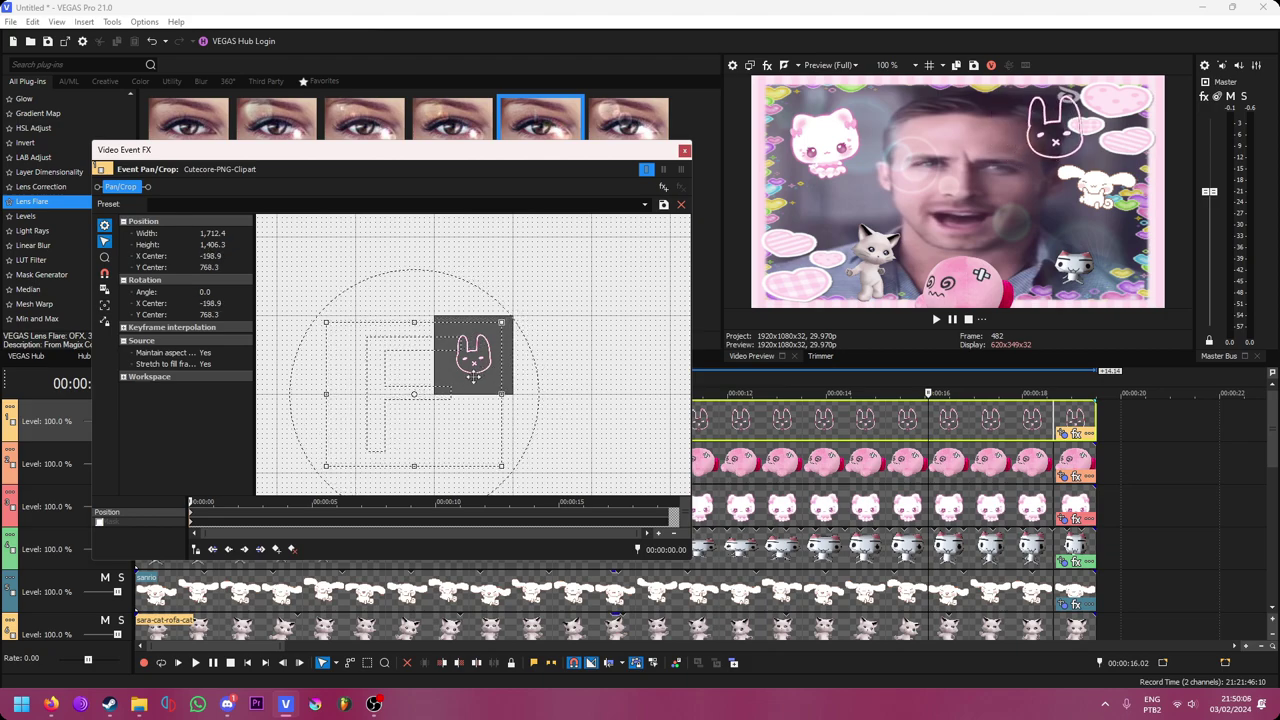
click(685, 151)
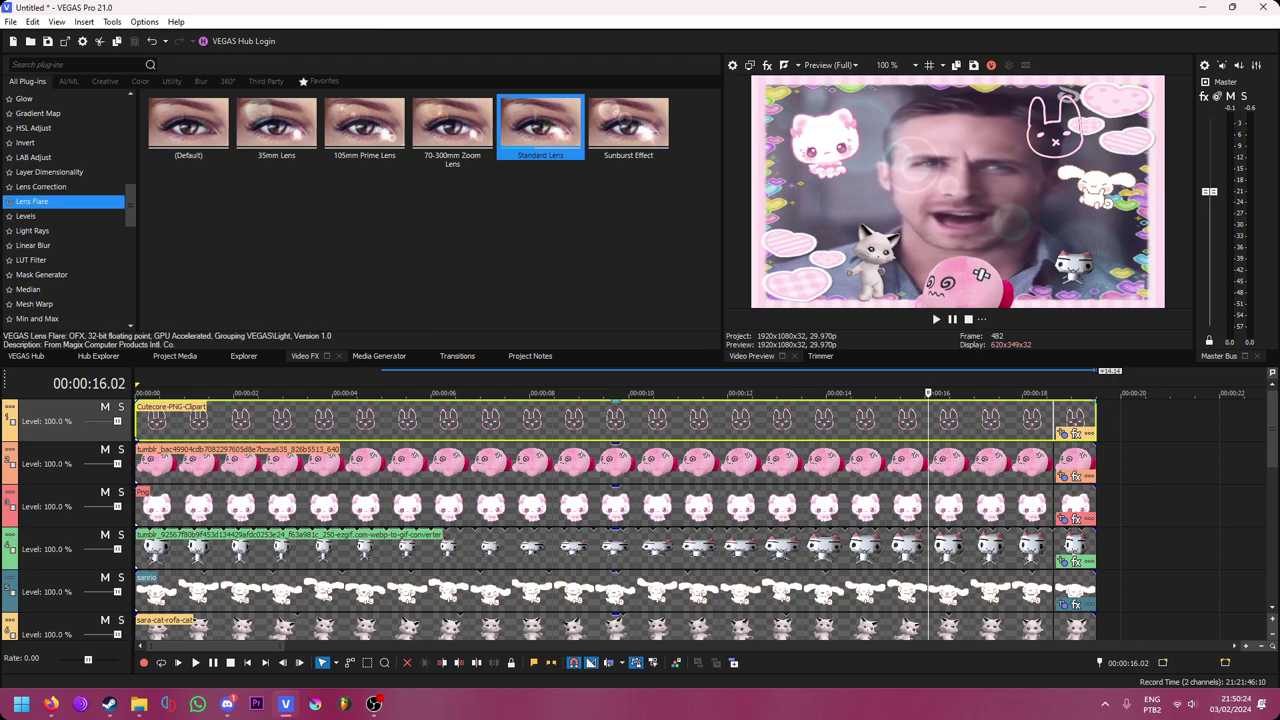
Select the whole edit from the timeline start to 00:00:19.15 and open the Render As settings.
drag(137, 386, 1107, 431)
drag(1271, 440, 1271, 570)
scroll(1271, 570, up, 5)
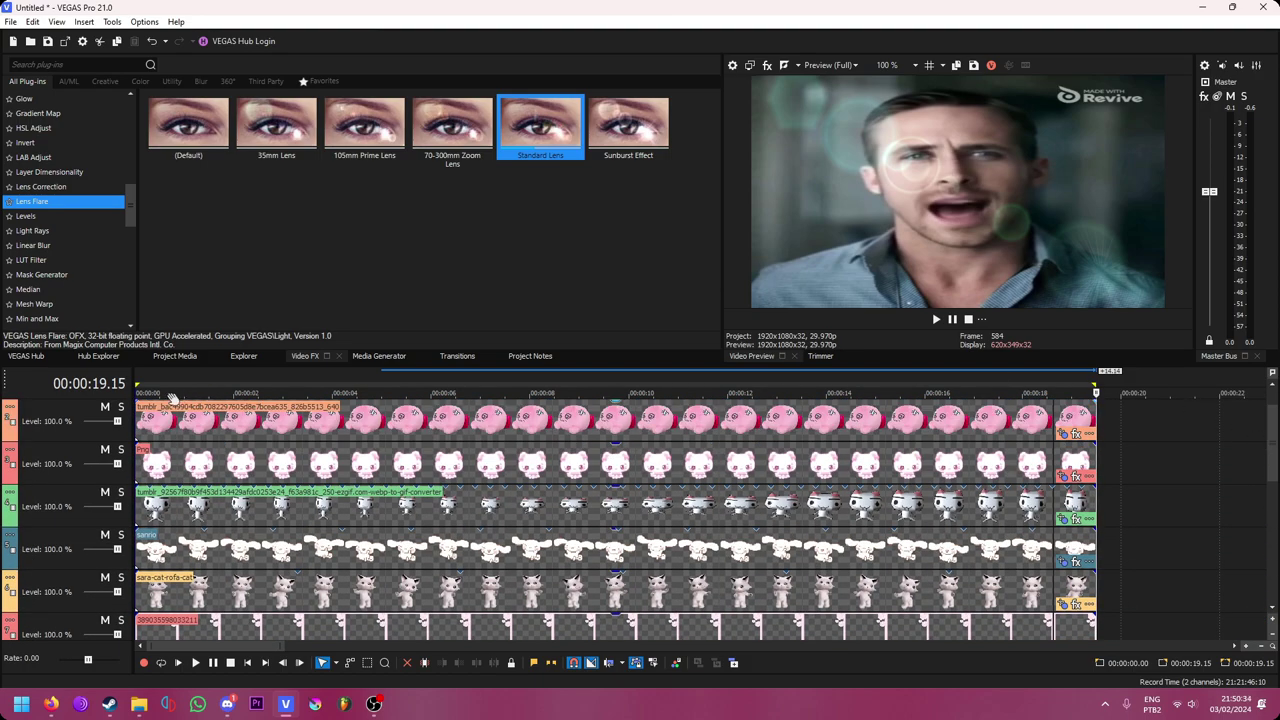
click(12, 21)
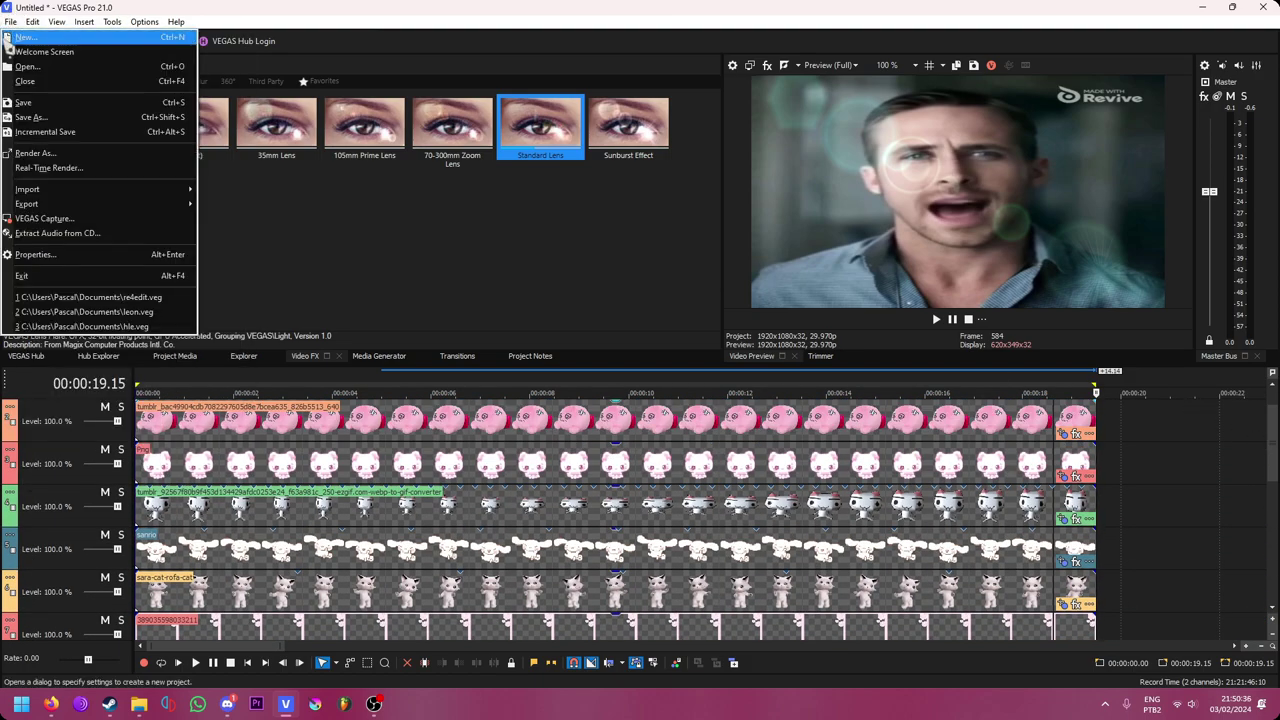
click(36, 118)
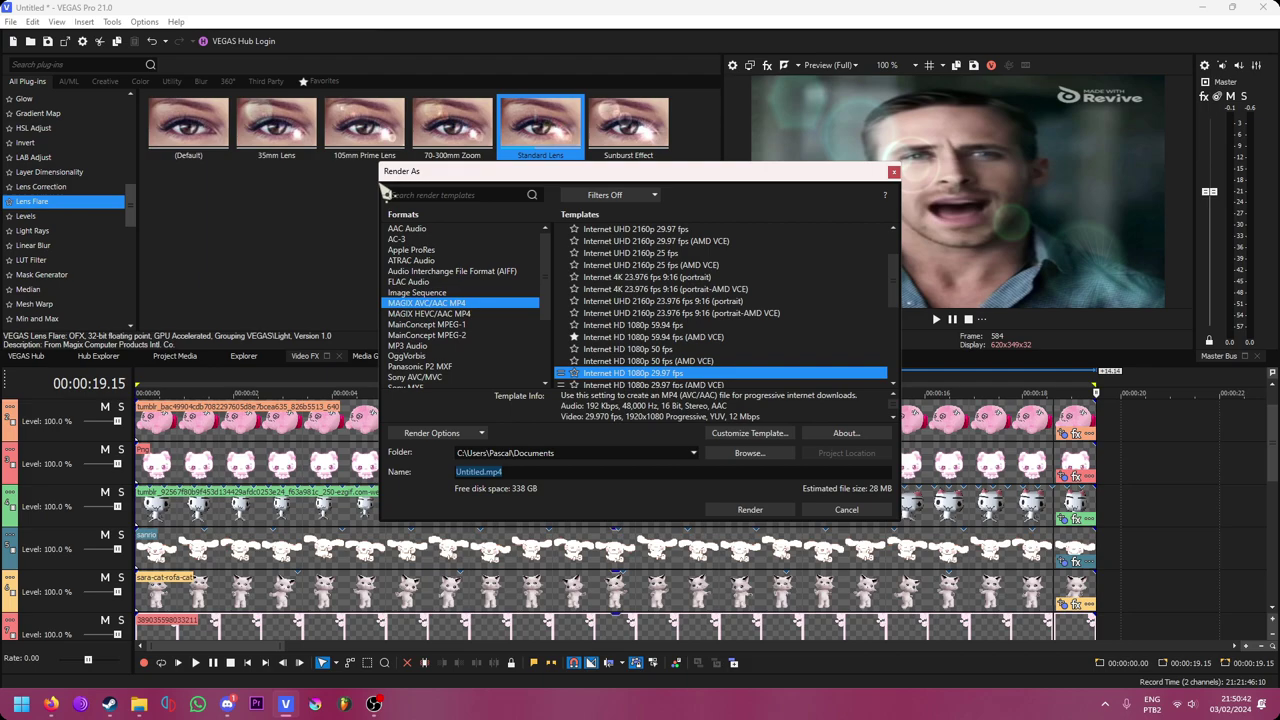
Choose the Internet HD 1080p 59.94 fps (AMD VCE) render template and customize its frame rate to 12.000 (Half Film).
click(672, 339)
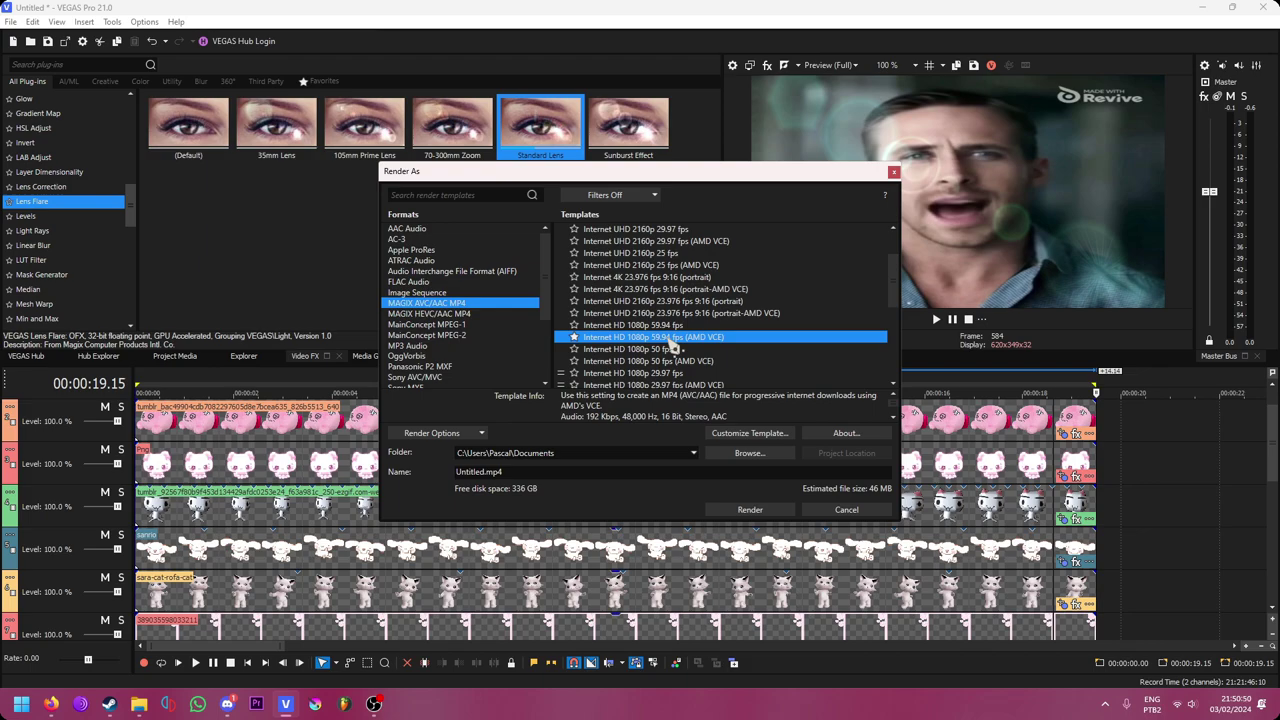
click(749, 434)
click(755, 319)
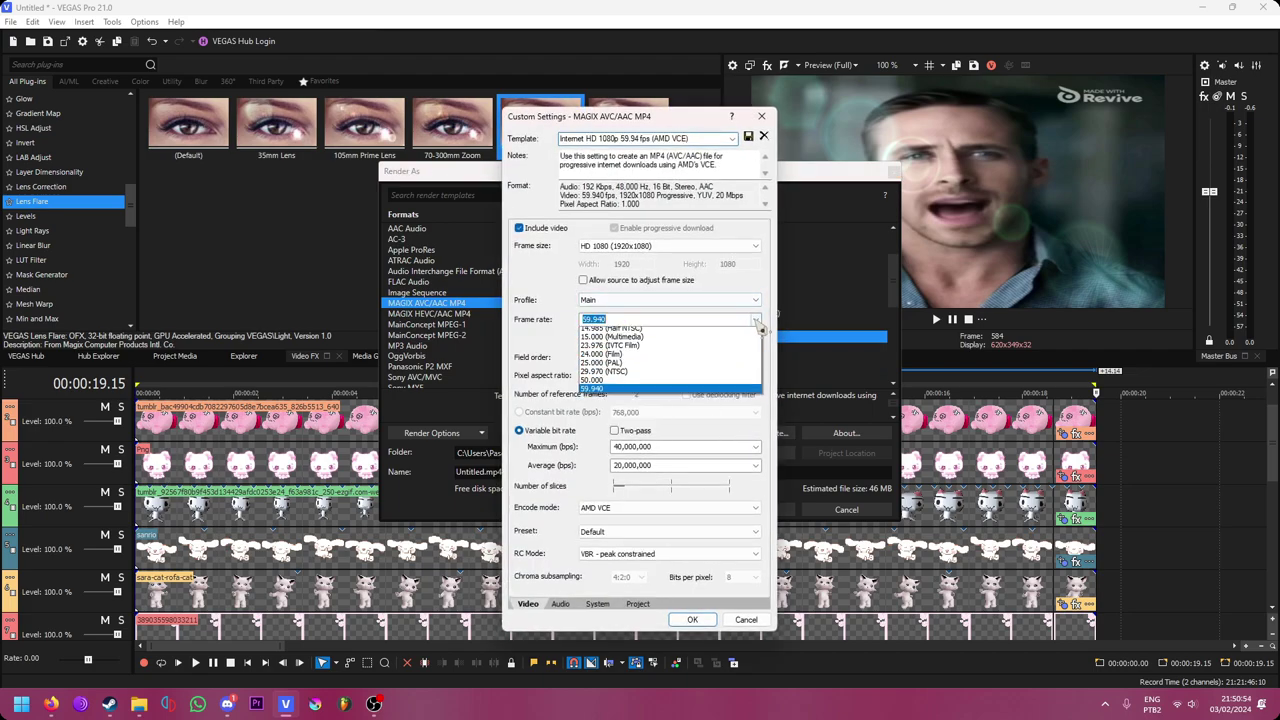
click(650, 331)
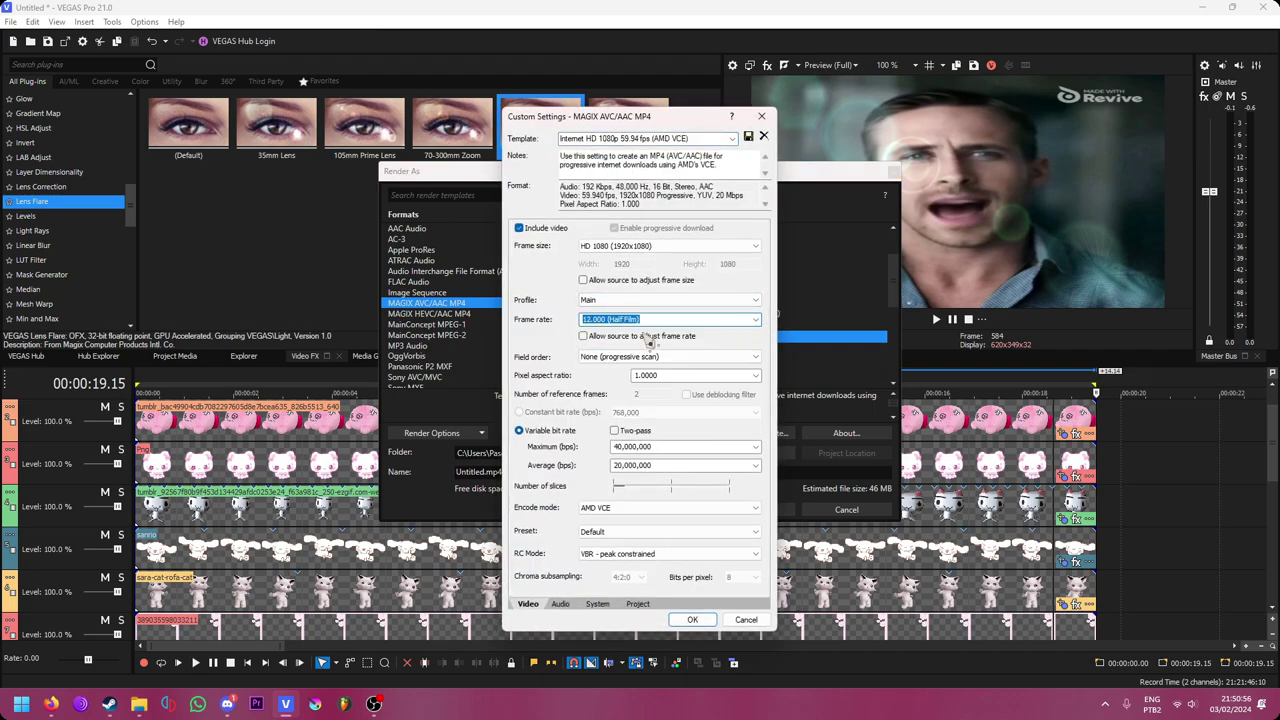
click(757, 247)
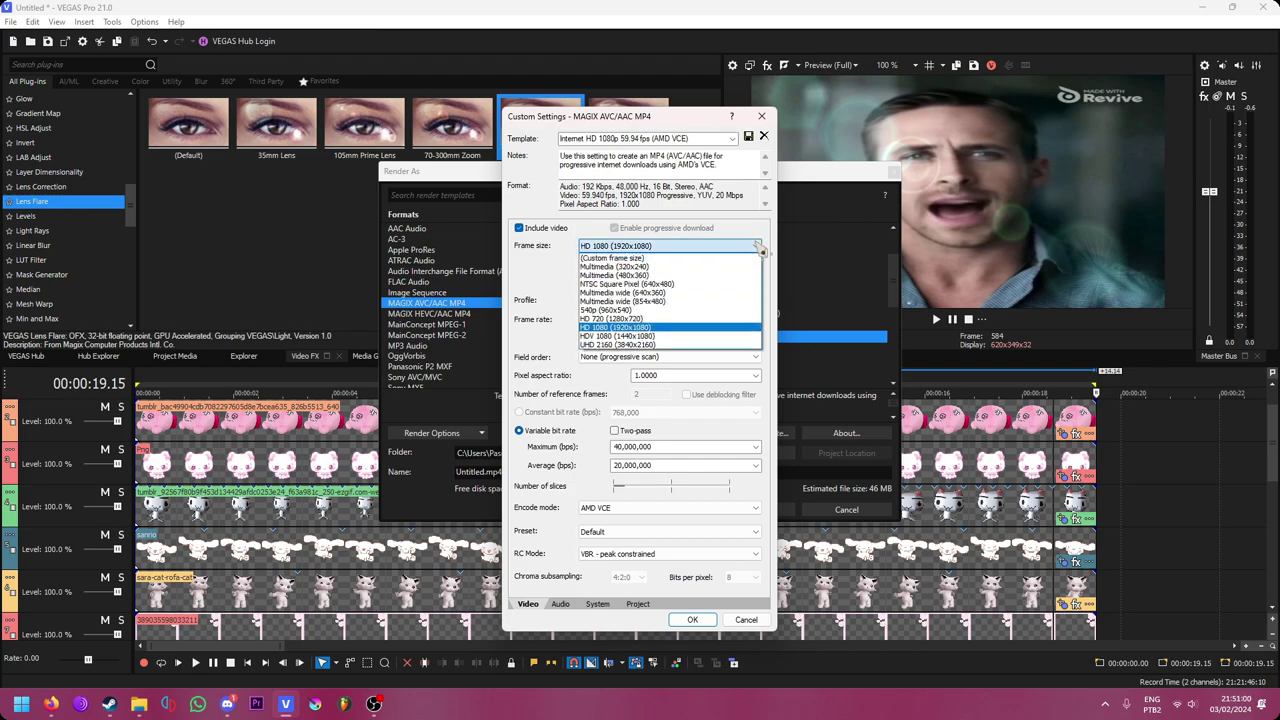
click(758, 247)
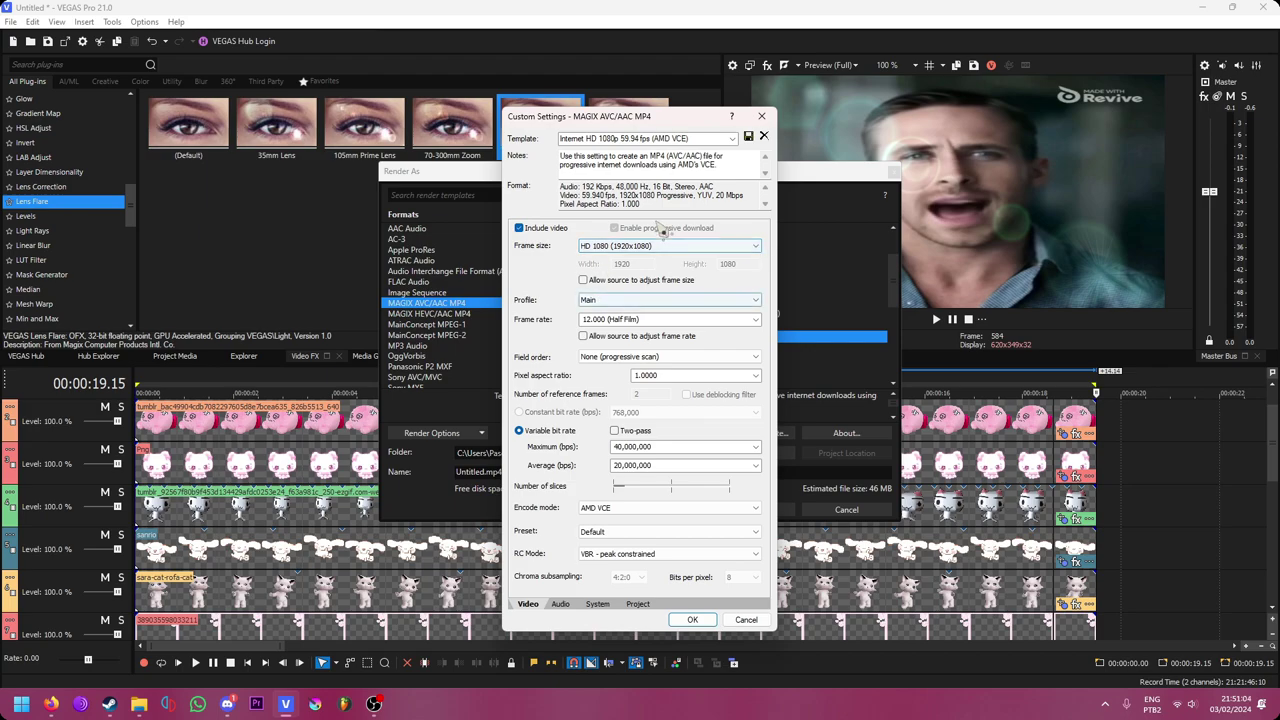
click(692, 619)
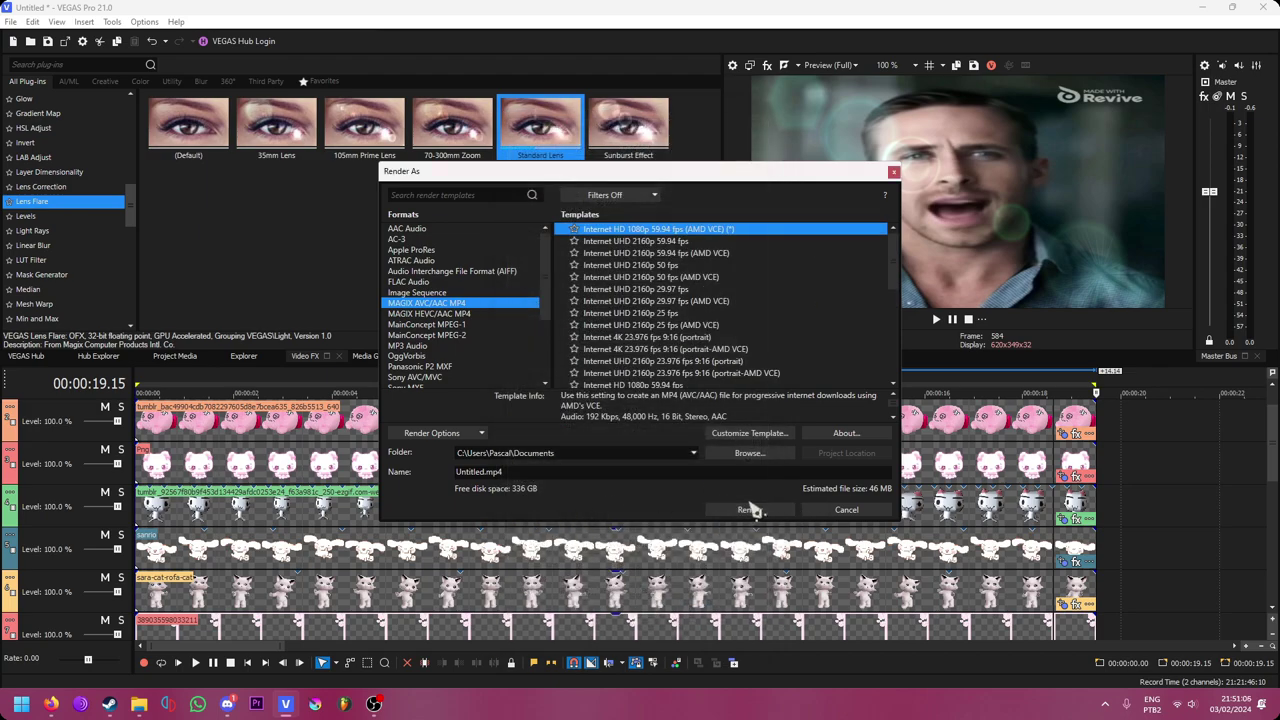
Name the output cutecoreomgggg!!.mp4 and render it to the Documents folder.
click(482, 476)
key(BackSpace)
key(BackSpace)
key(BackSpace)
key(BackSpace)
key(BackSpace)
key(BackSpace)
key(BackSpace)
key(BackSpace)
text(cute)
text(coreomggg)
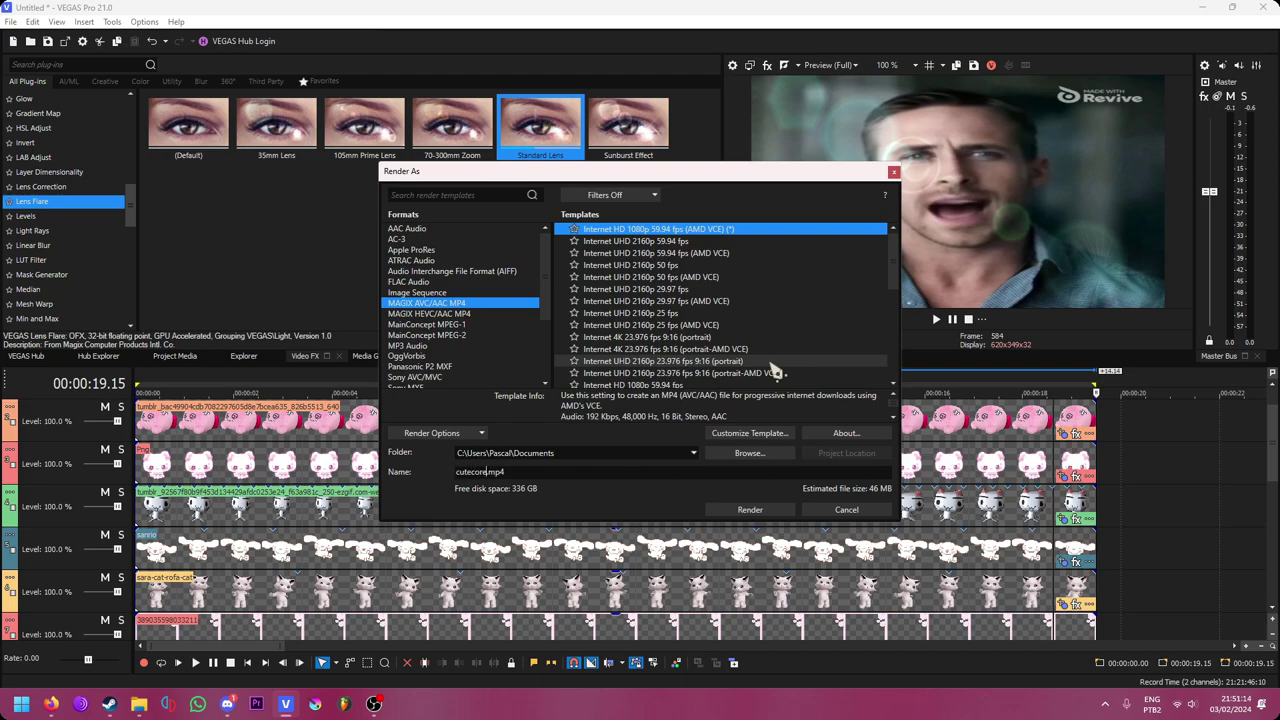
text(g!!)
click(750, 509)
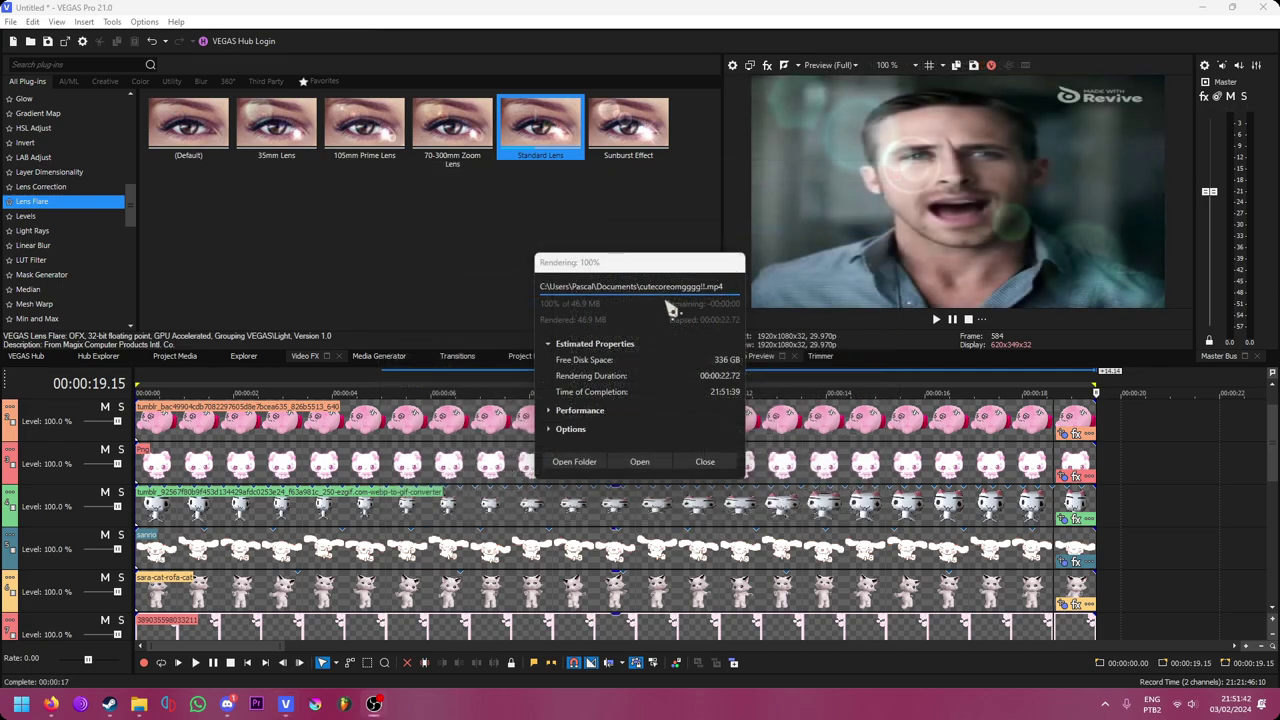
Open the rendered file's folder, move its window out of the way, and close the render progress dialog.
click(594, 468)
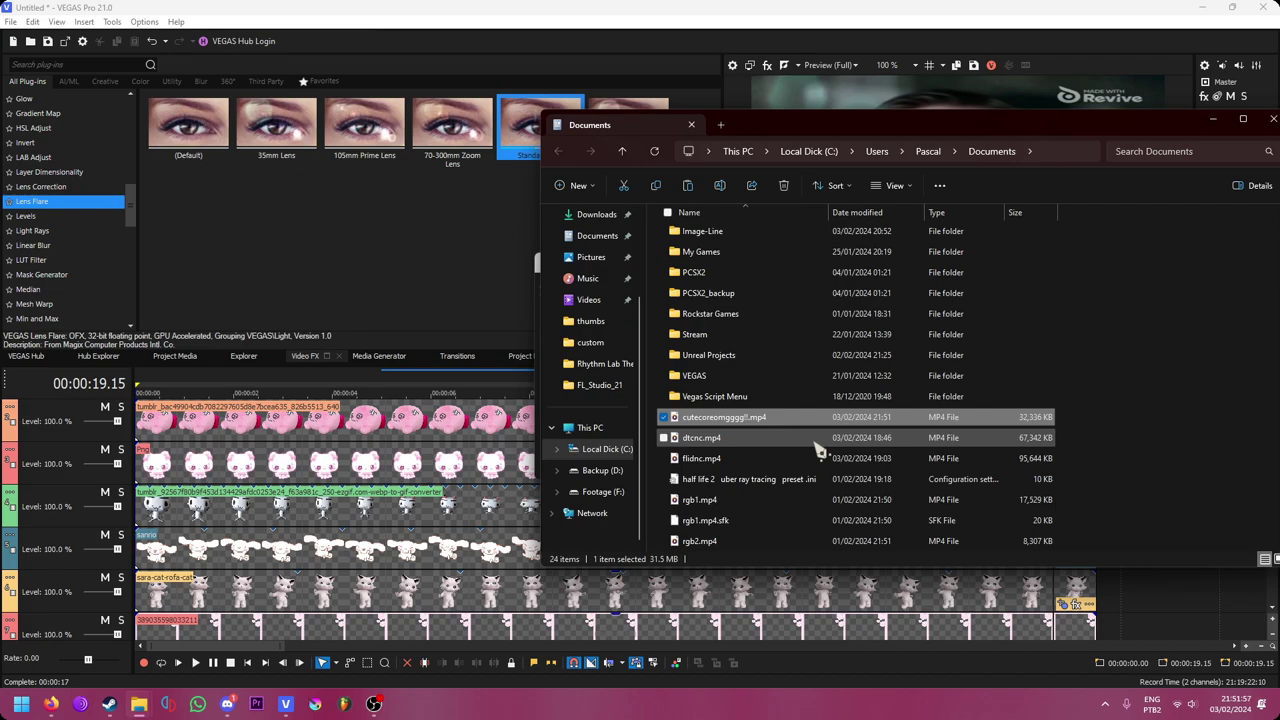
drag(825, 133, 1279, 183)
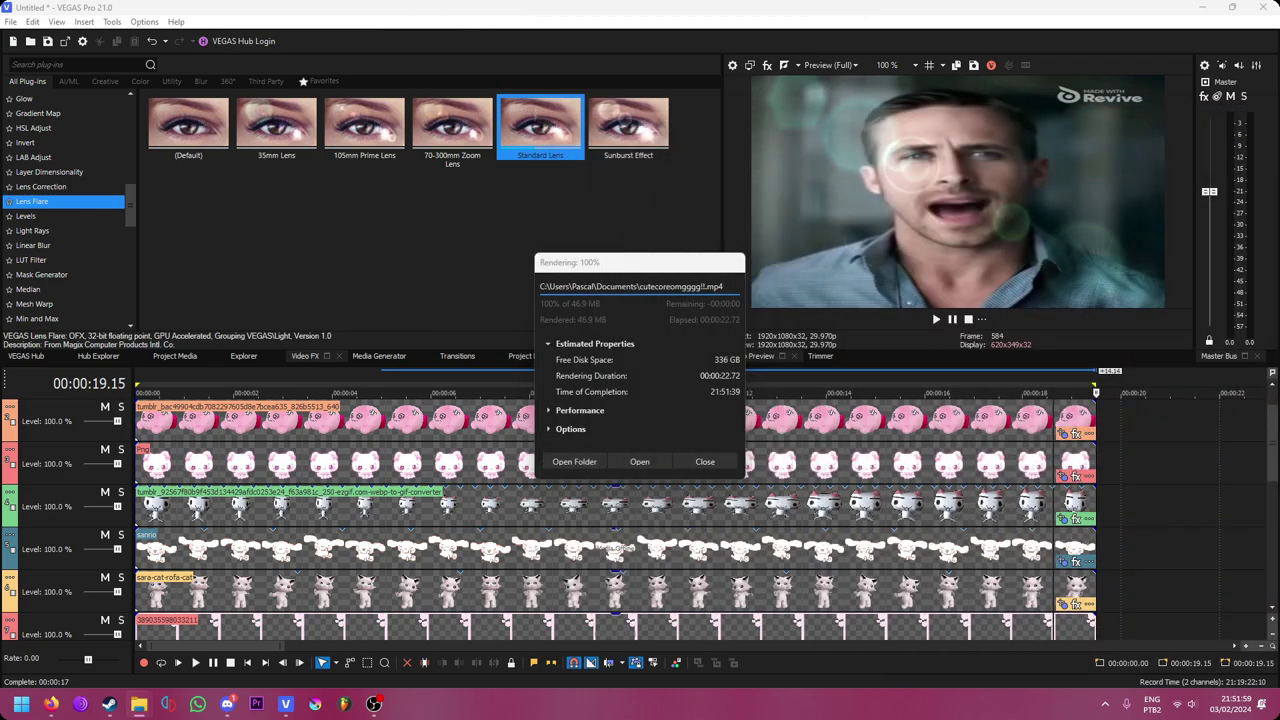
click(705, 458)
Start a new HD 1080-30p project without saving the current one, and place cutecoreomgggg!!.mp4 at the timeline start without matching project settings.
click(10, 21)
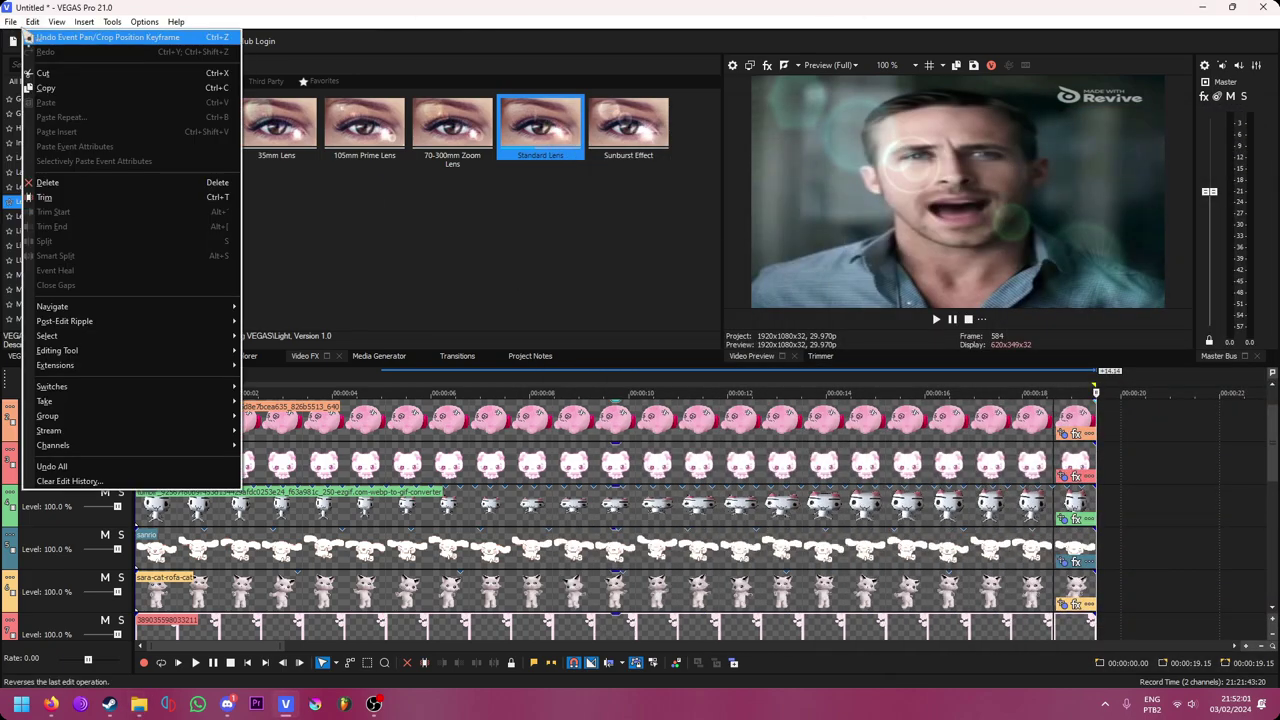
click(22, 38)
click(656, 368)
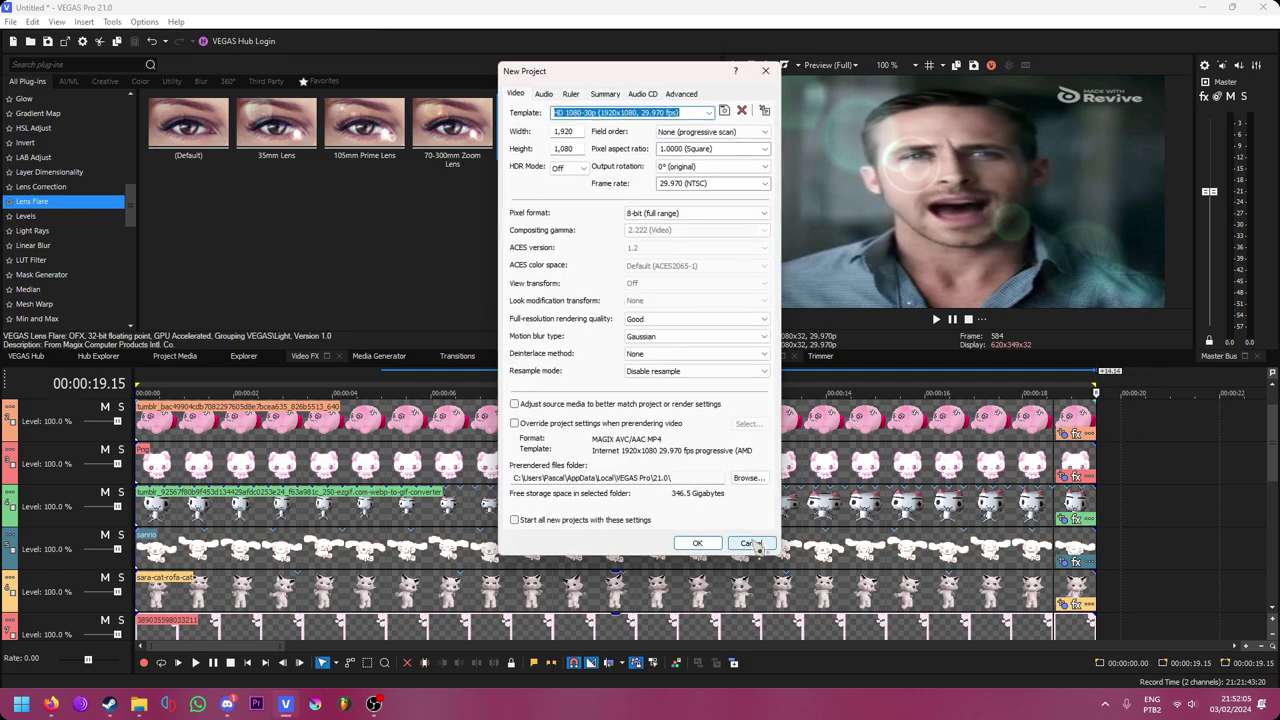
click(698, 542)
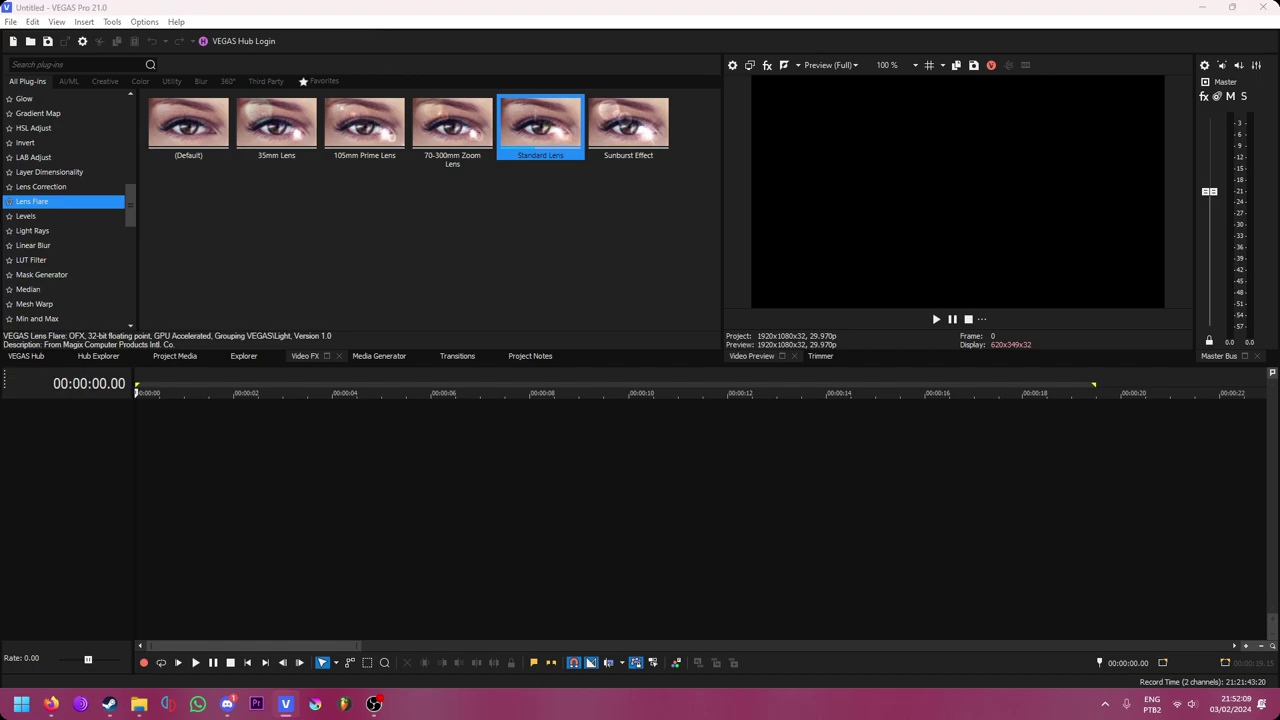
drag(581, 443, 94, 437)
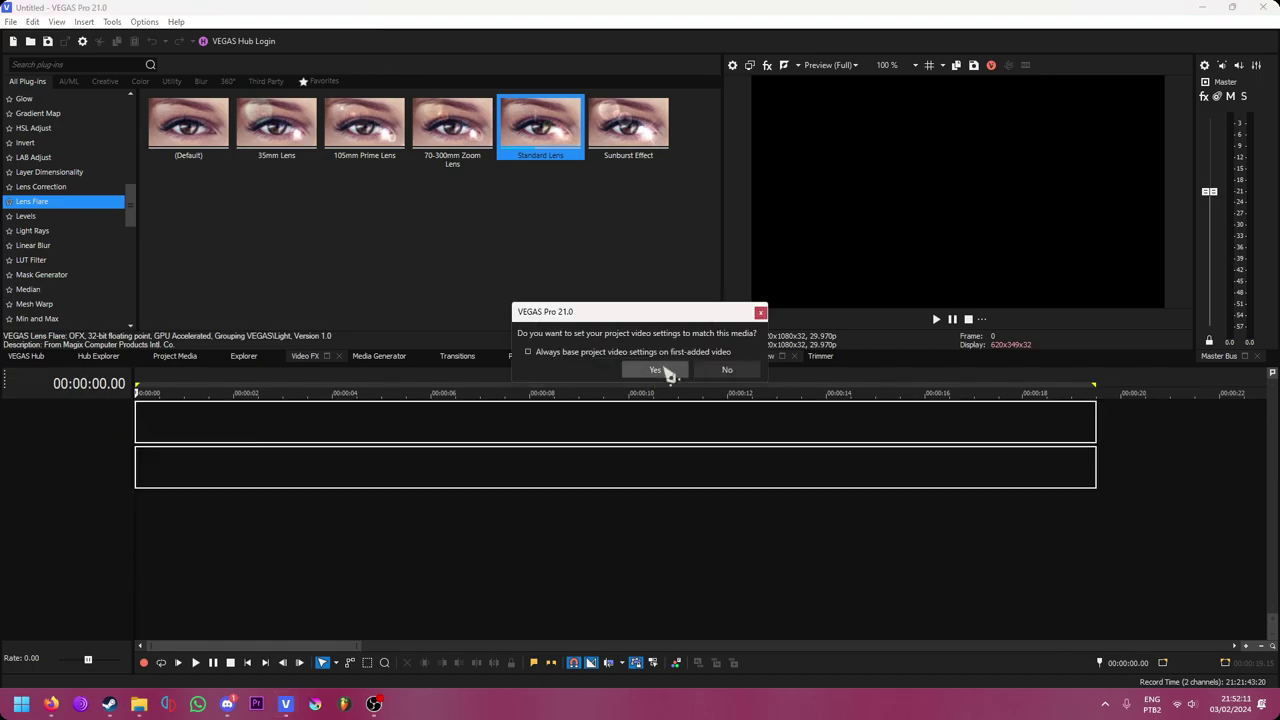
click(718, 371)
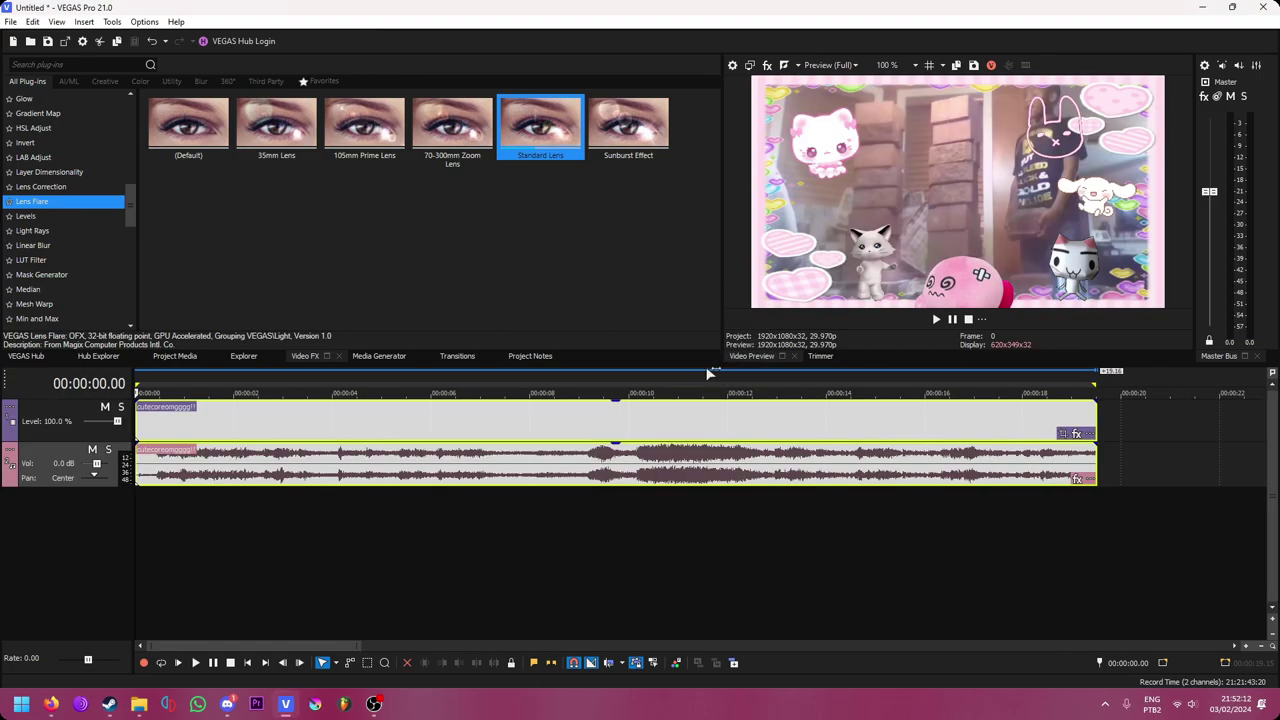
click(168, 357)
right_click(190, 134)
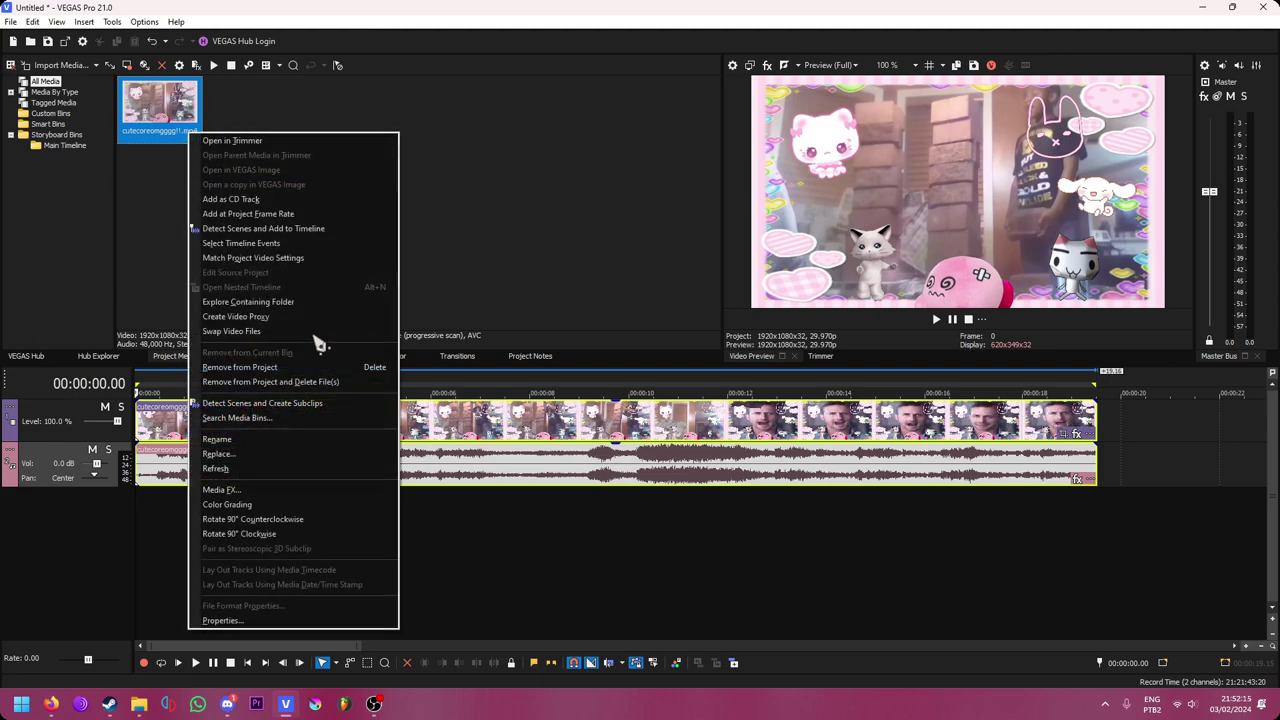
click(508, 503)
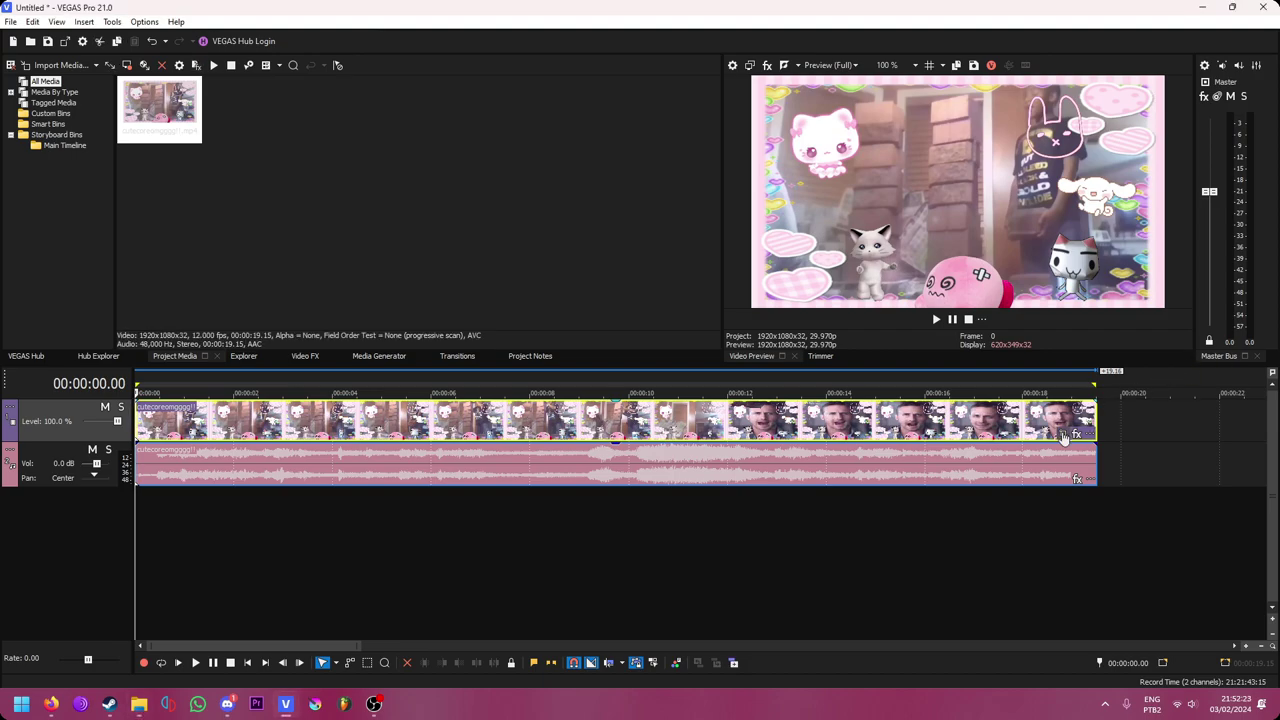
Apply the default Pixelate effect to the cutecoreomgggg!! clip with horizontal pixelization 0.646 and vertical pixelization 0.667.
click(305, 356)
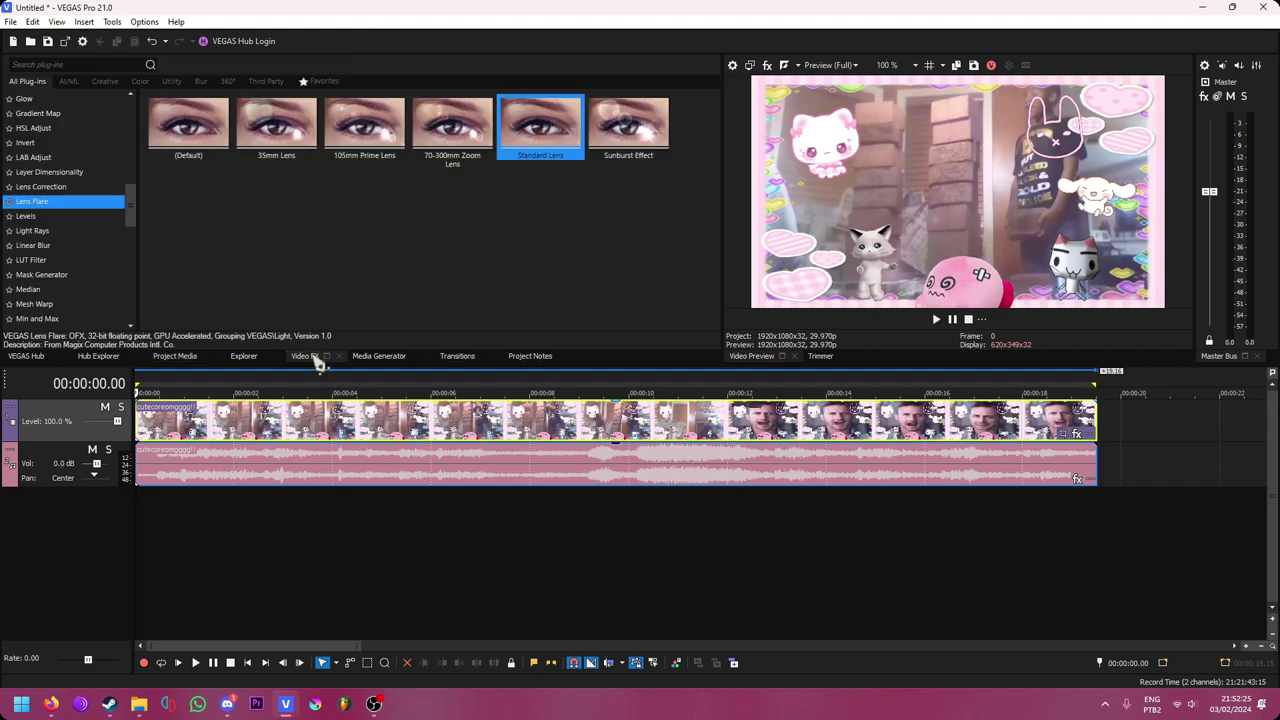
scroll(95, 275, down, 4)
double_click(51, 222)
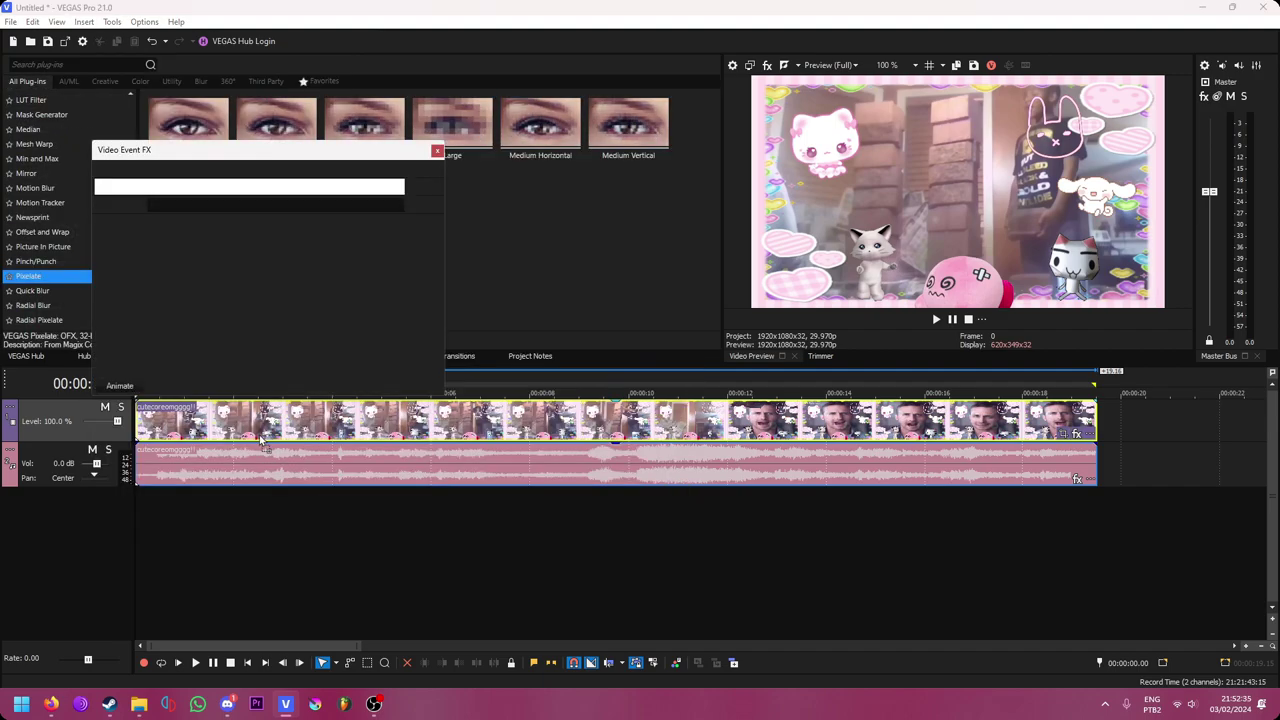
drag(182, 243, 247, 278)
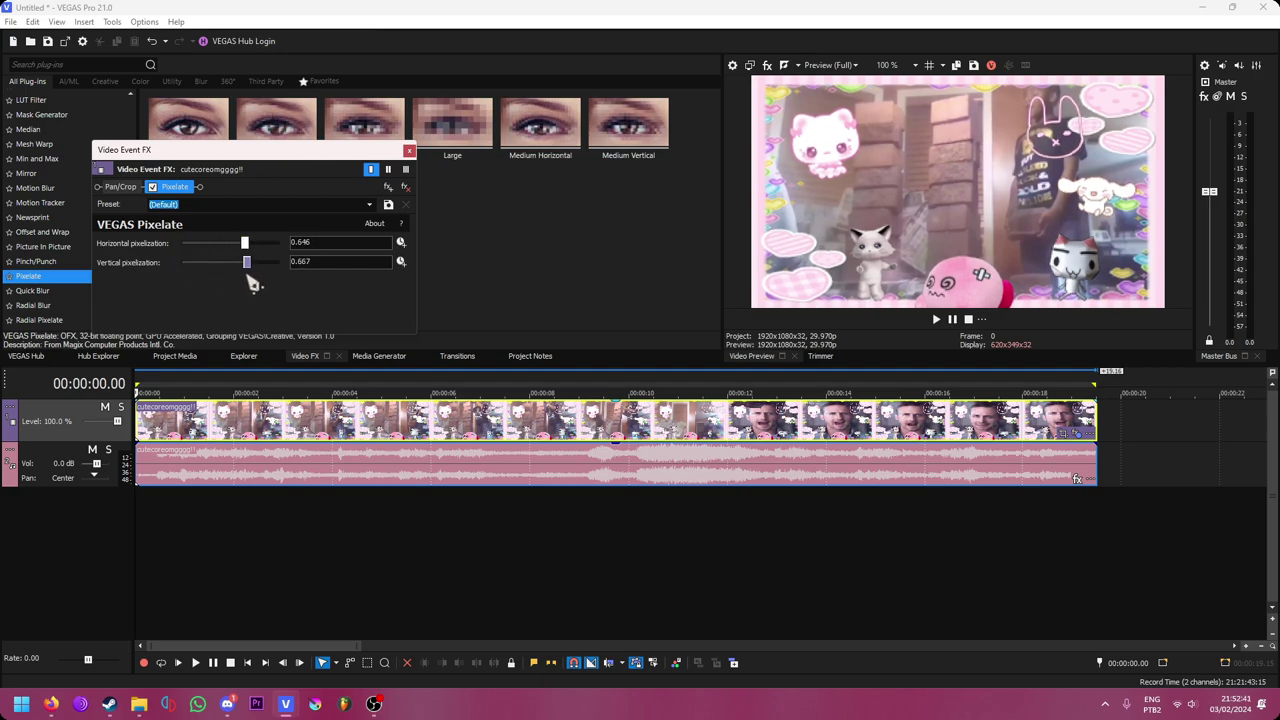
click(409, 150)
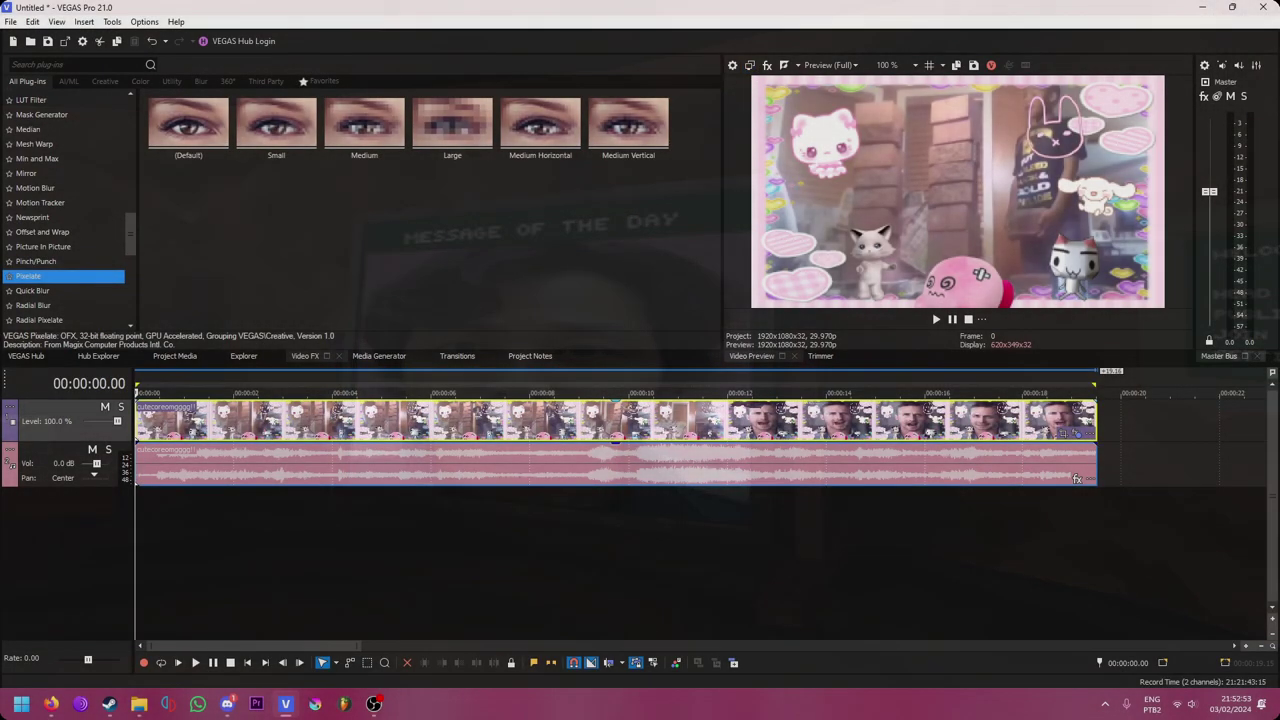
key(alt+Tab)
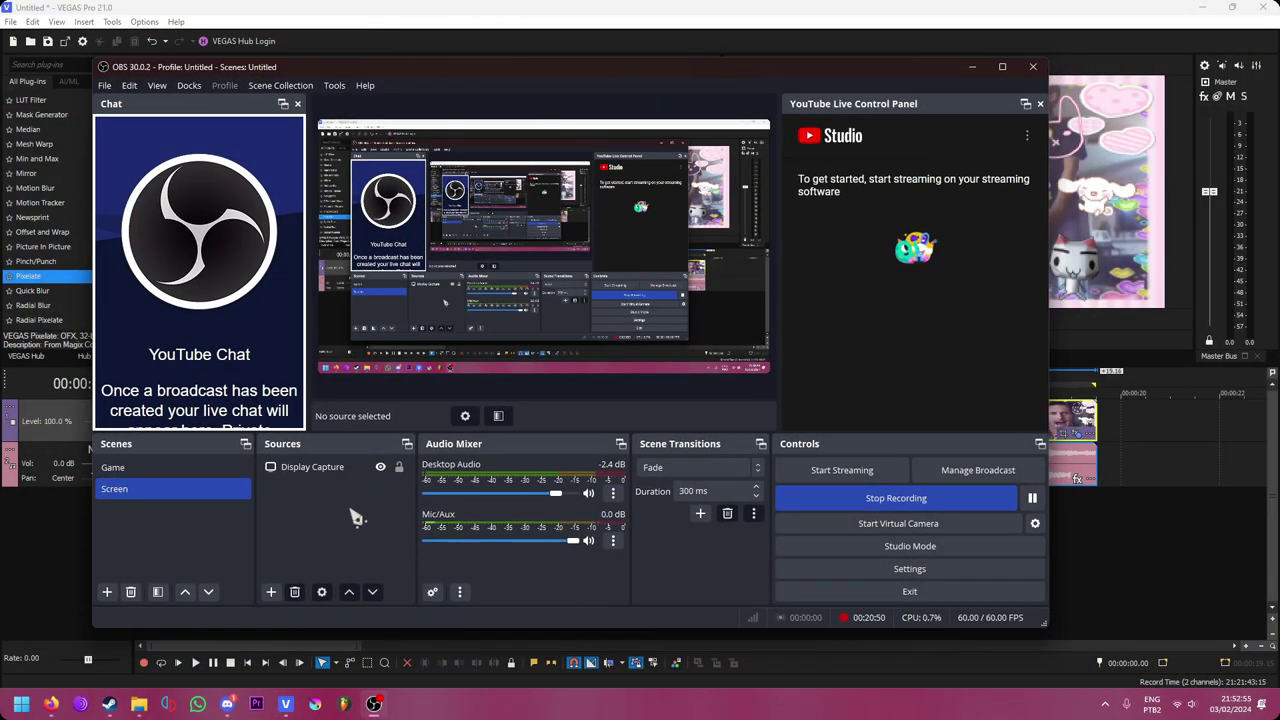
click(351, 470)
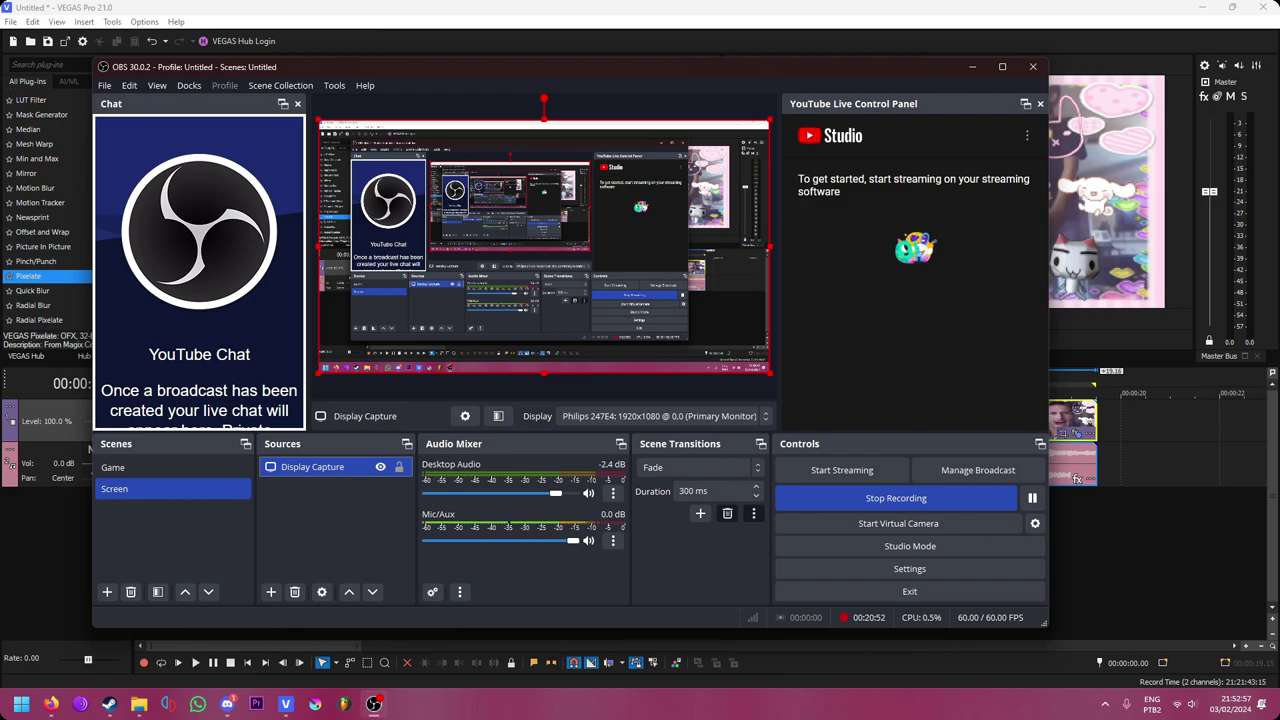
click(51, 703)
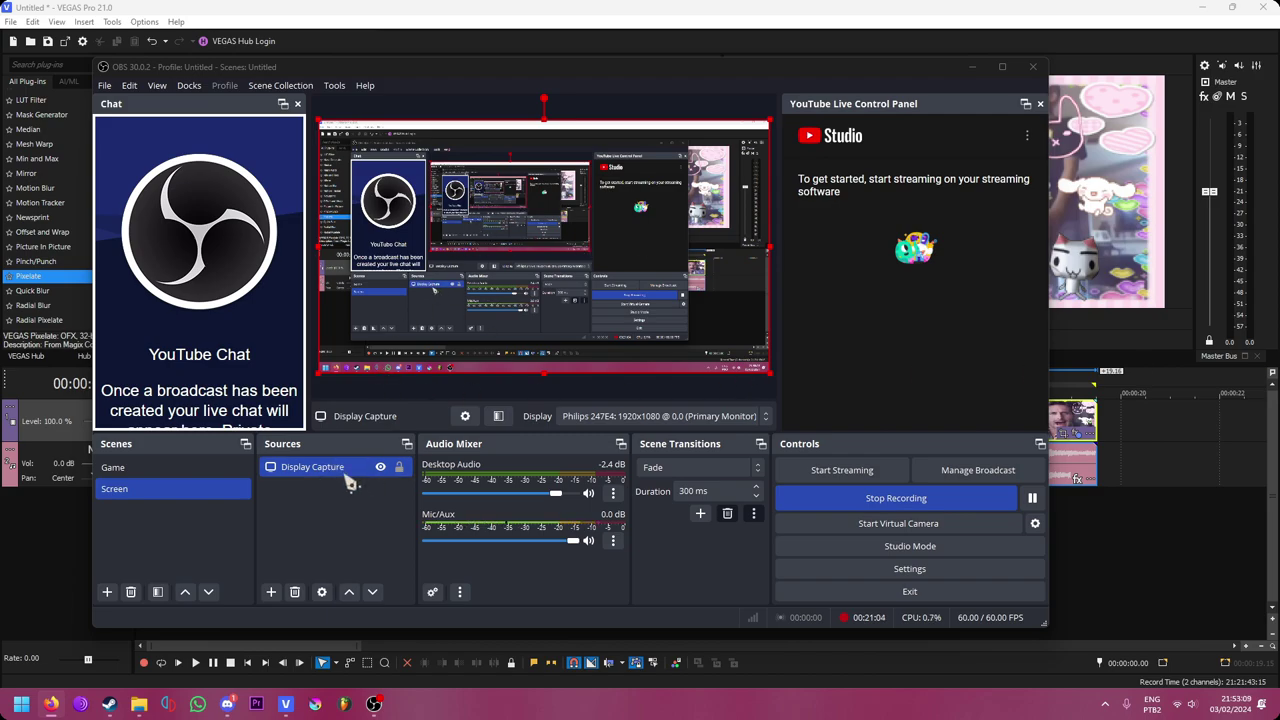
click(612, 417)
click(635, 446)
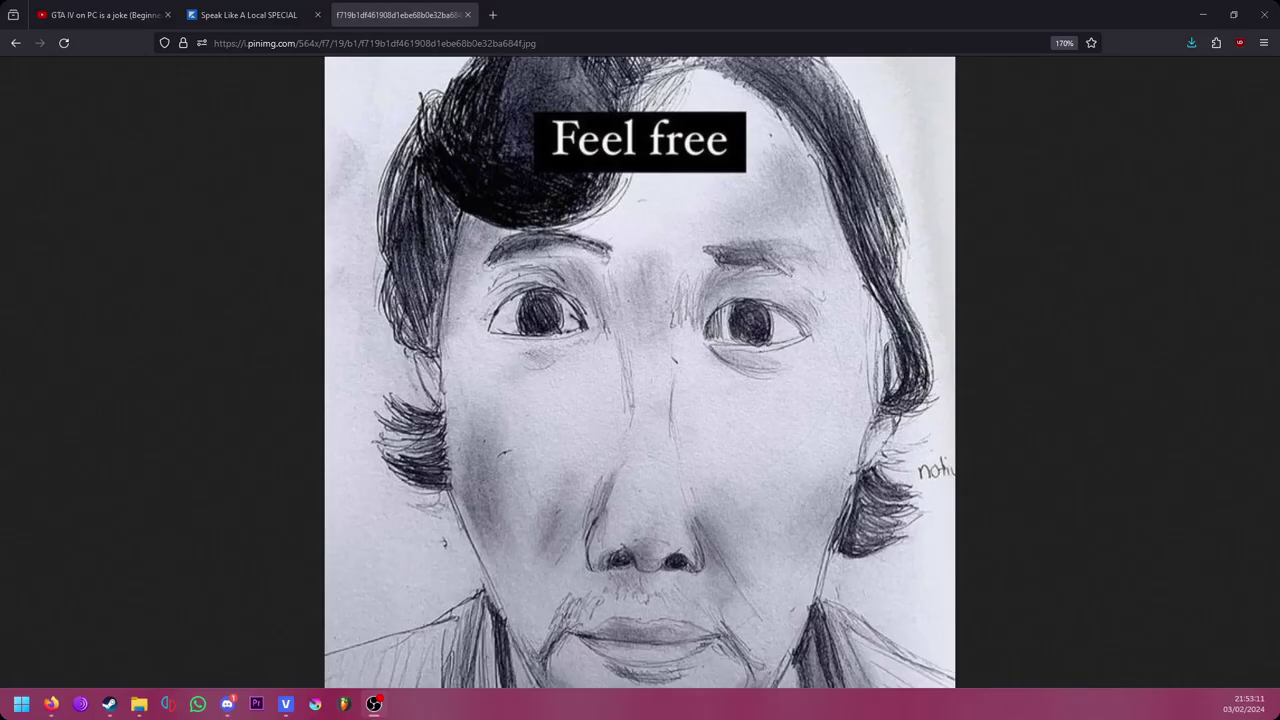
key(alt+Tab)
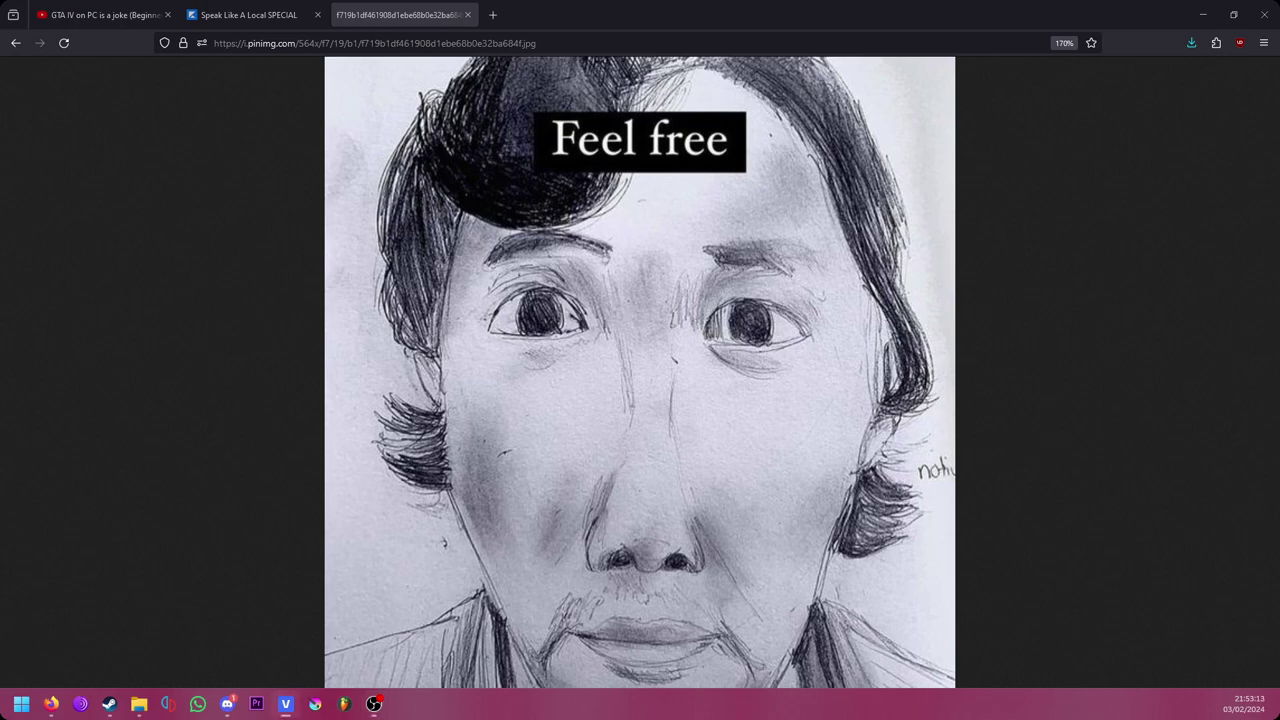
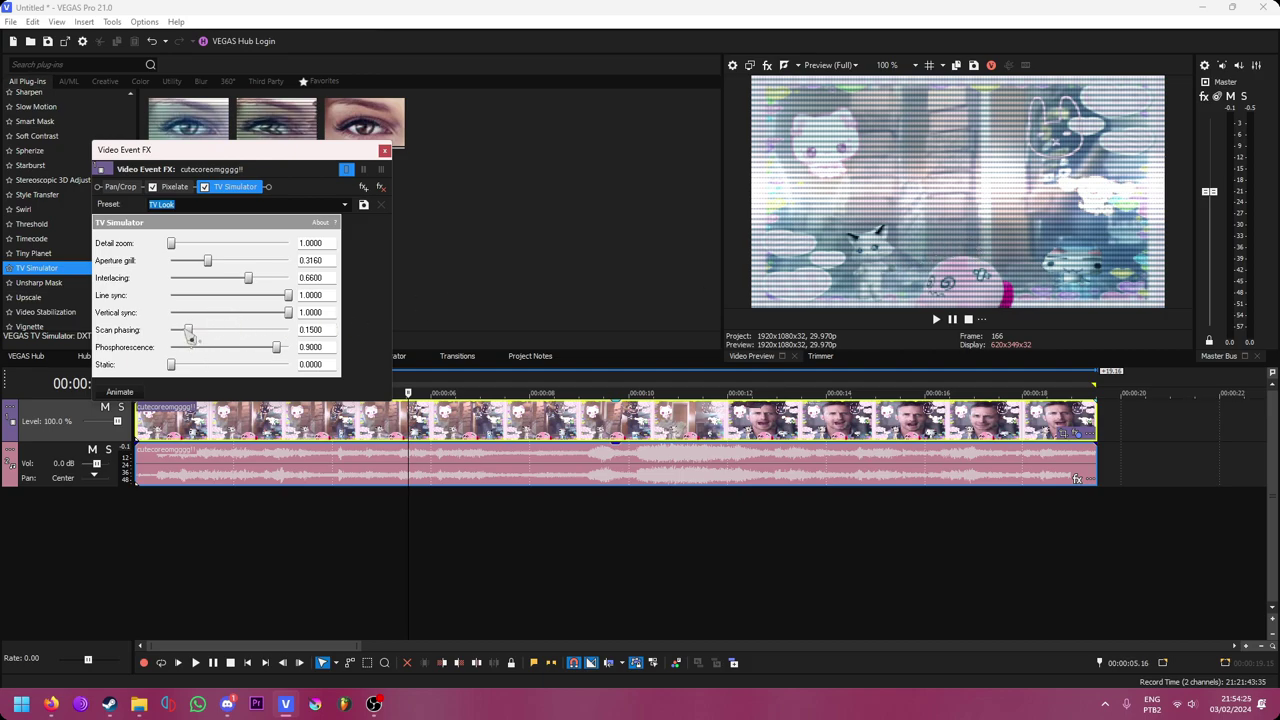
In the clip's TV Simulator effect, set scan phasing to 0 with a test playback and phosphorescence to 0.25.
mouse_move(194, 337)
mouse_down()
mouse_move(104, 316)
mouse_move(194, 330)
mouse_up()
click(938, 322)
click(952, 319)
drag(200, 338, 155, 346)
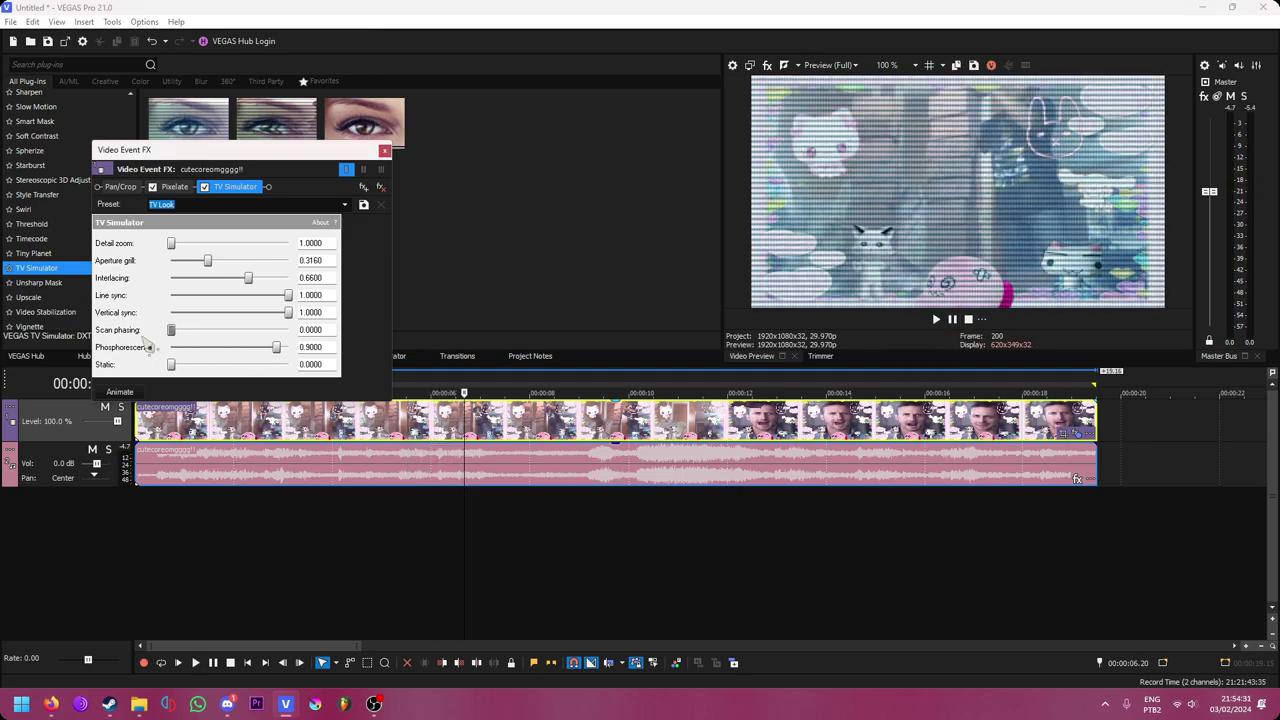
drag(276, 347, 207, 362)
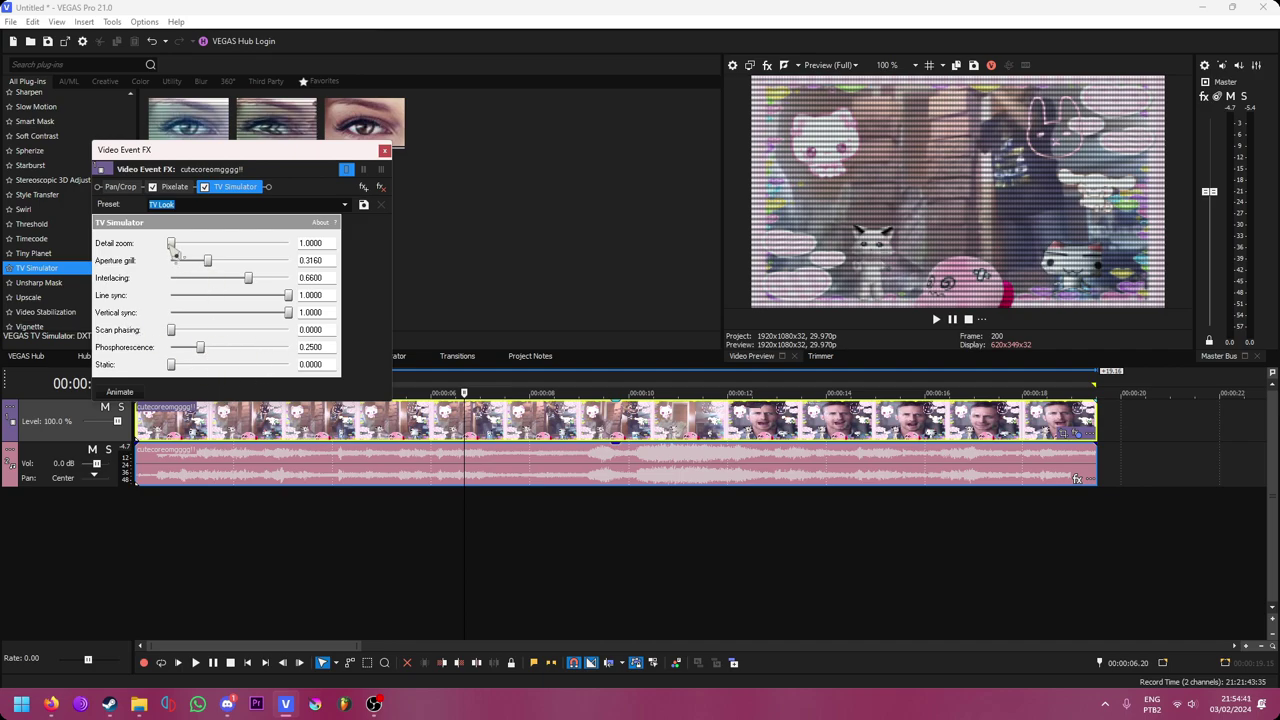
Set the TV Simulator's aperture grill to 0 and interlacing to 0.056, keeping detail zoom and scan phasing at their minimum.
drag(178, 248, 147, 252)
drag(209, 262, 173, 277)
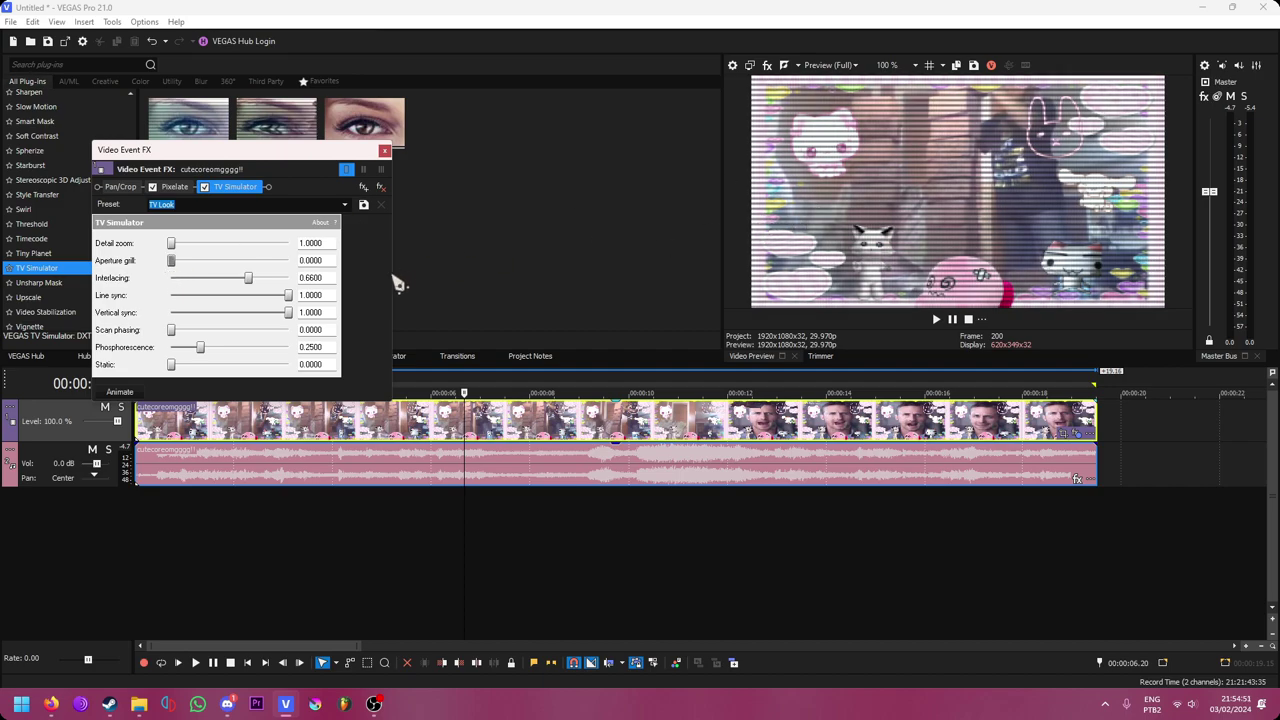
drag(250, 285, 189, 302)
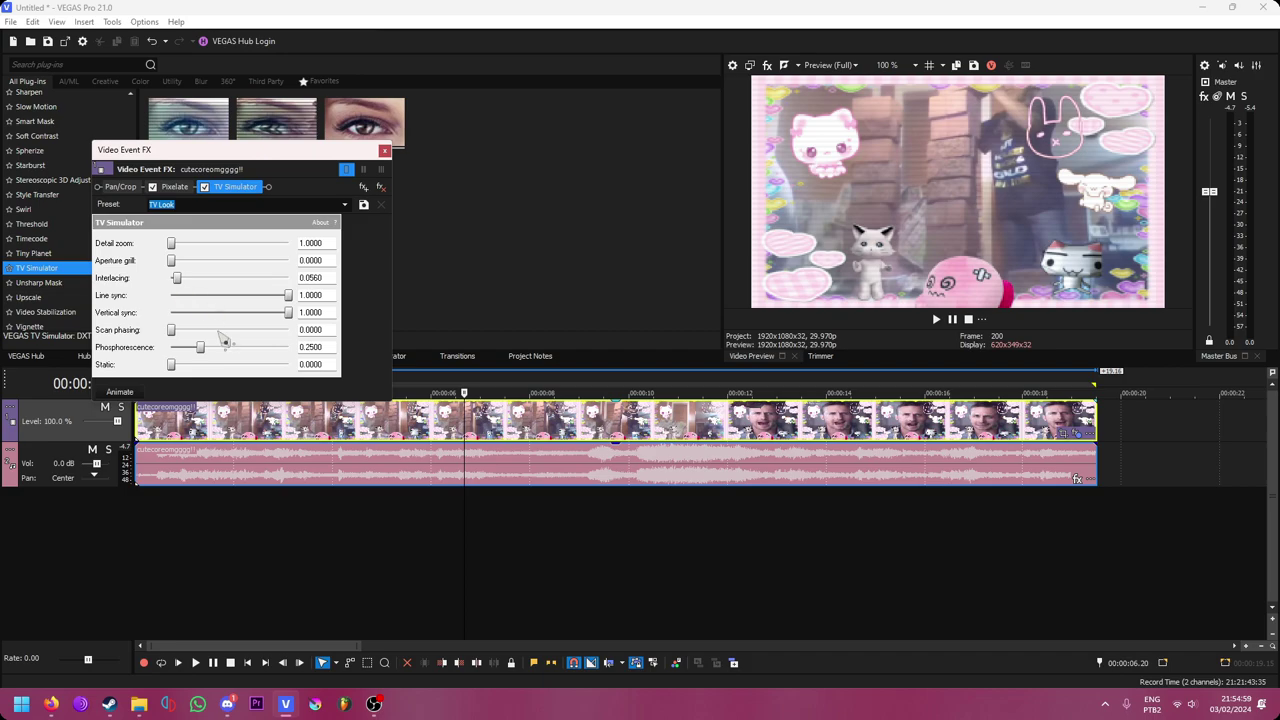
drag(172, 331, 172, 331)
Try the TV Simulator's vertical sync at 0.5 and at 0, playing the clip back with each value.
drag(296, 320, 230, 314)
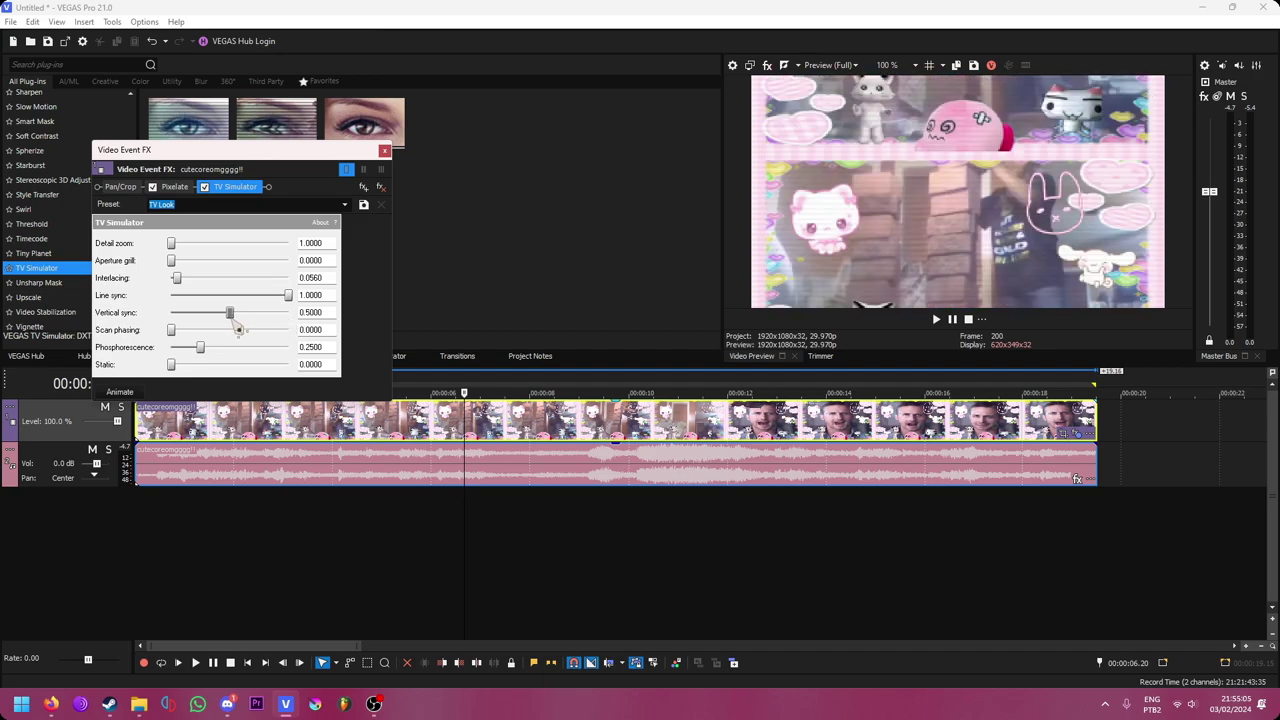
click(936, 319)
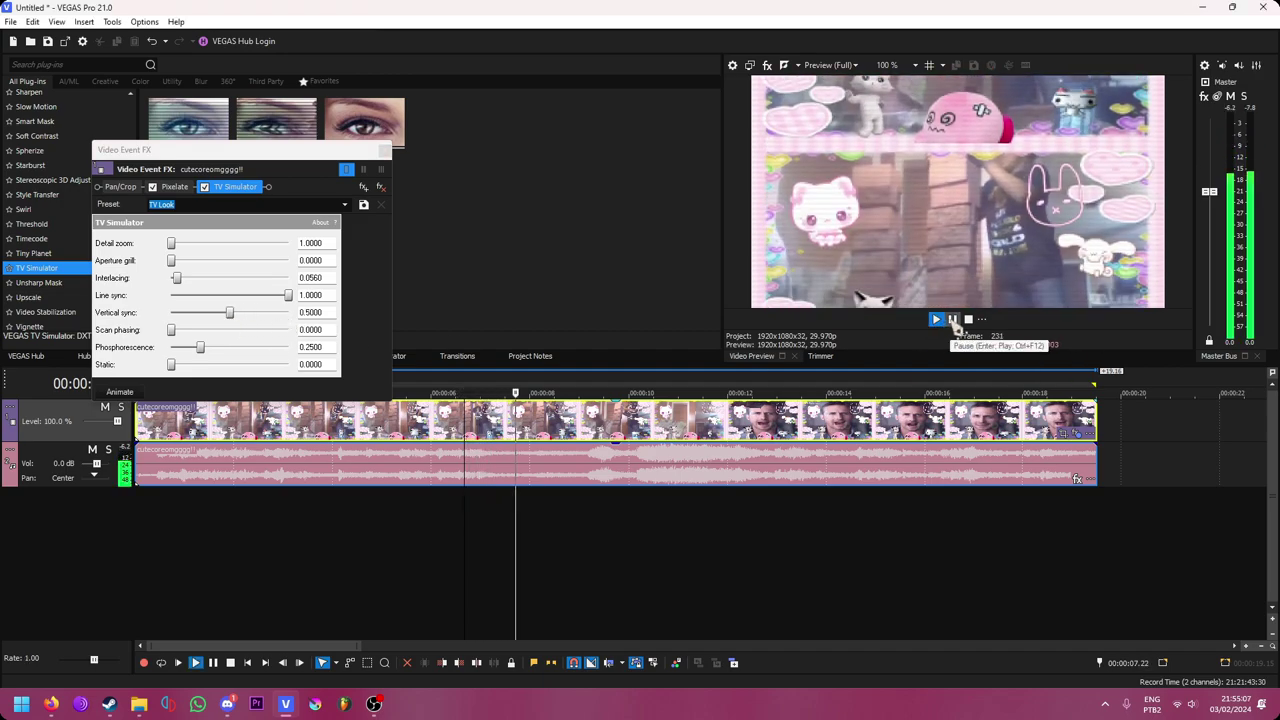
double_click(230, 314)
click(936, 319)
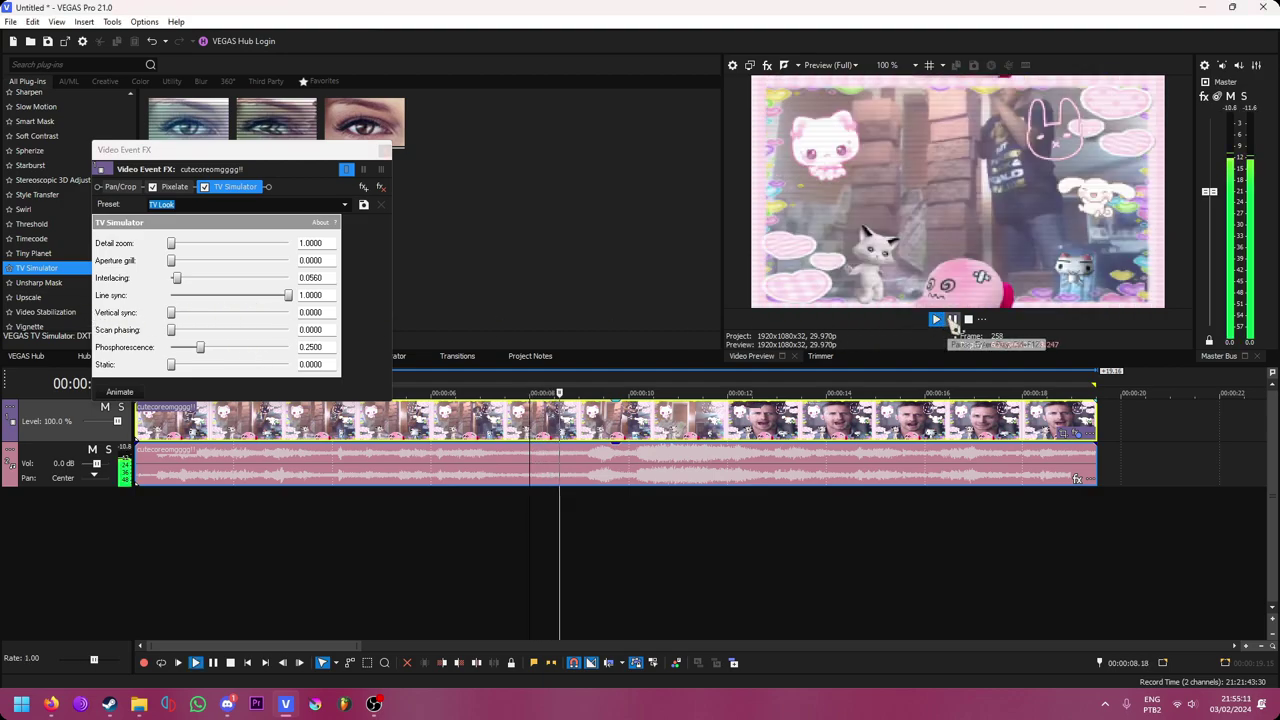
click(952, 319)
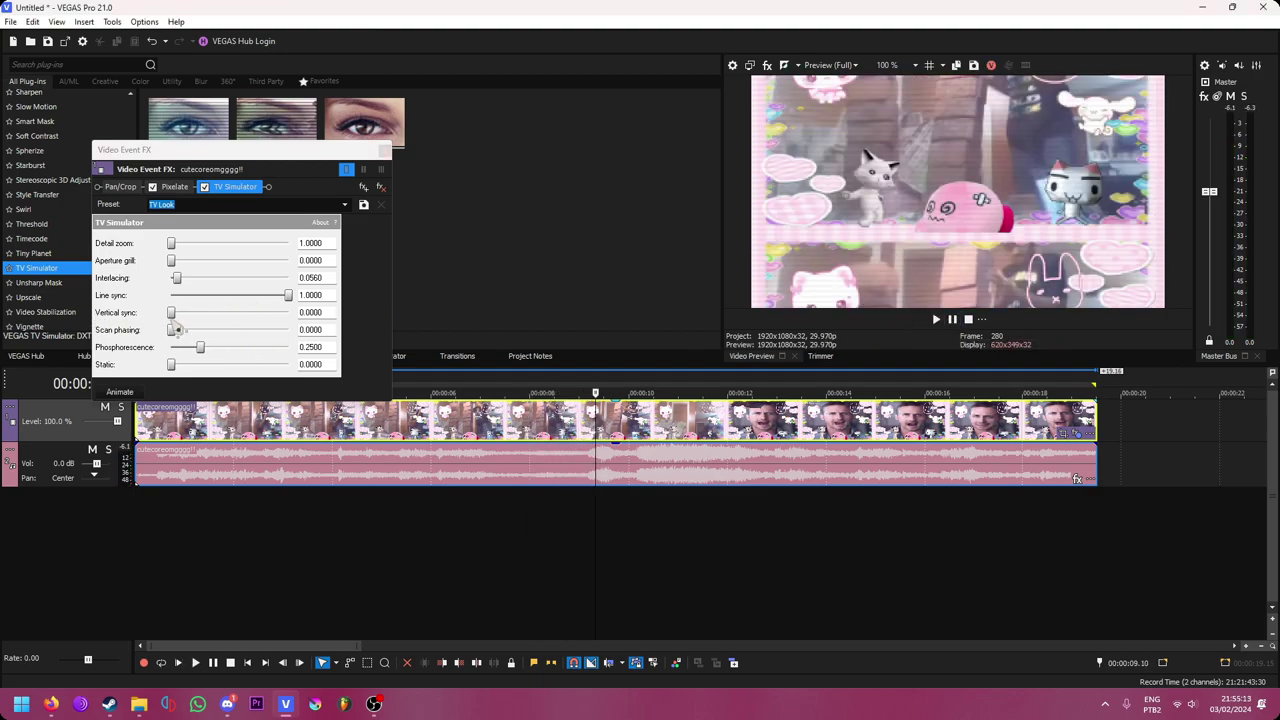
Restore the TV Simulator's vertical sync to 1.0 and fine-tune its line sync to 0.97, checking it with test playbacks.
drag(172, 314, 284, 296)
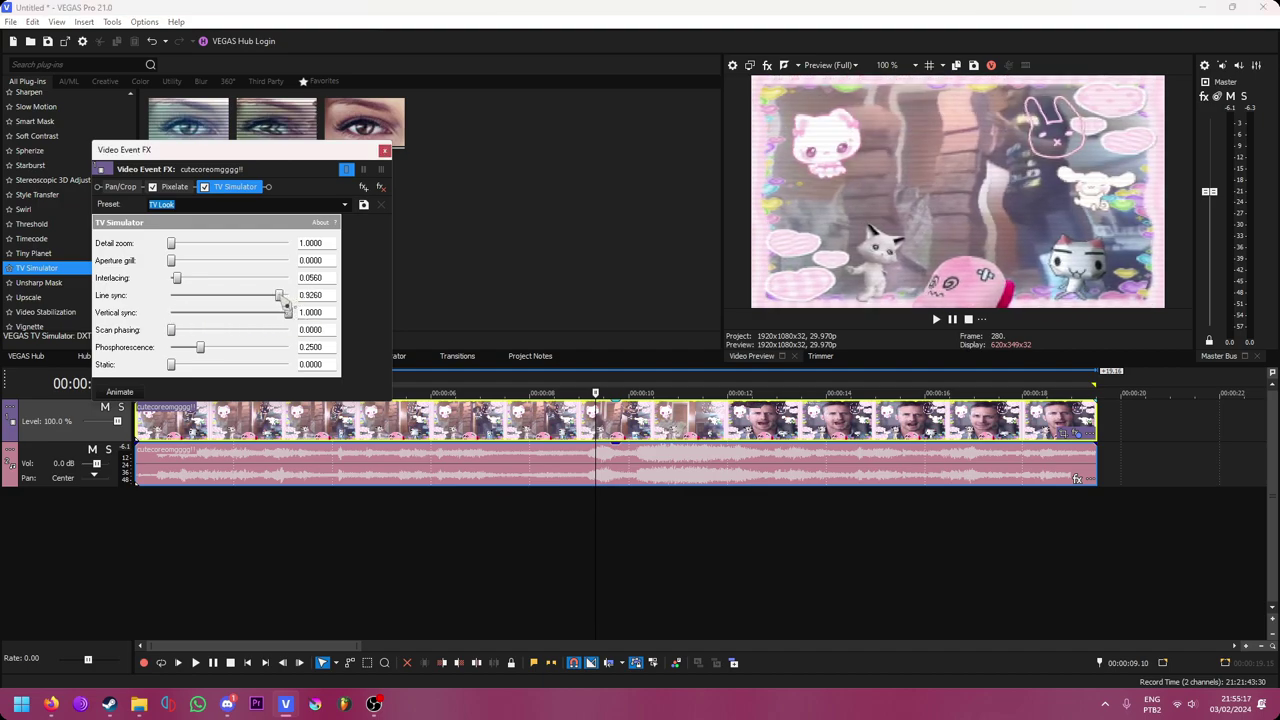
click(545, 398)
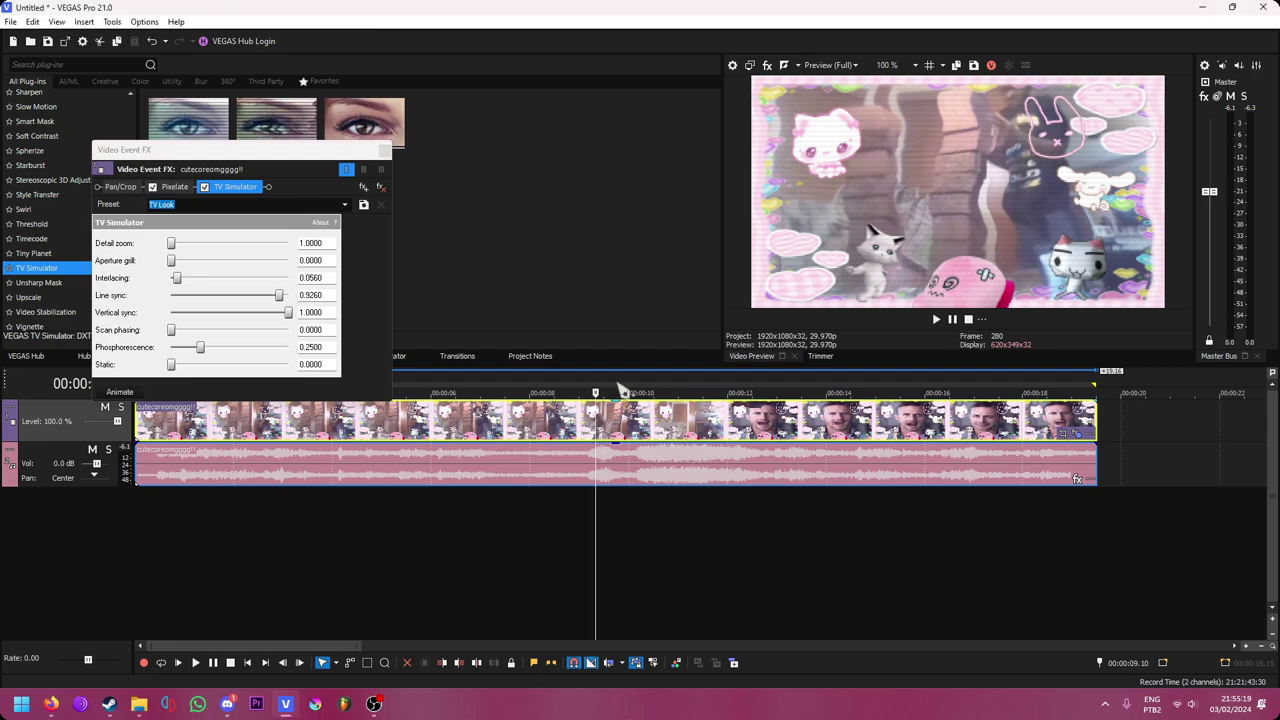
click(525, 394)
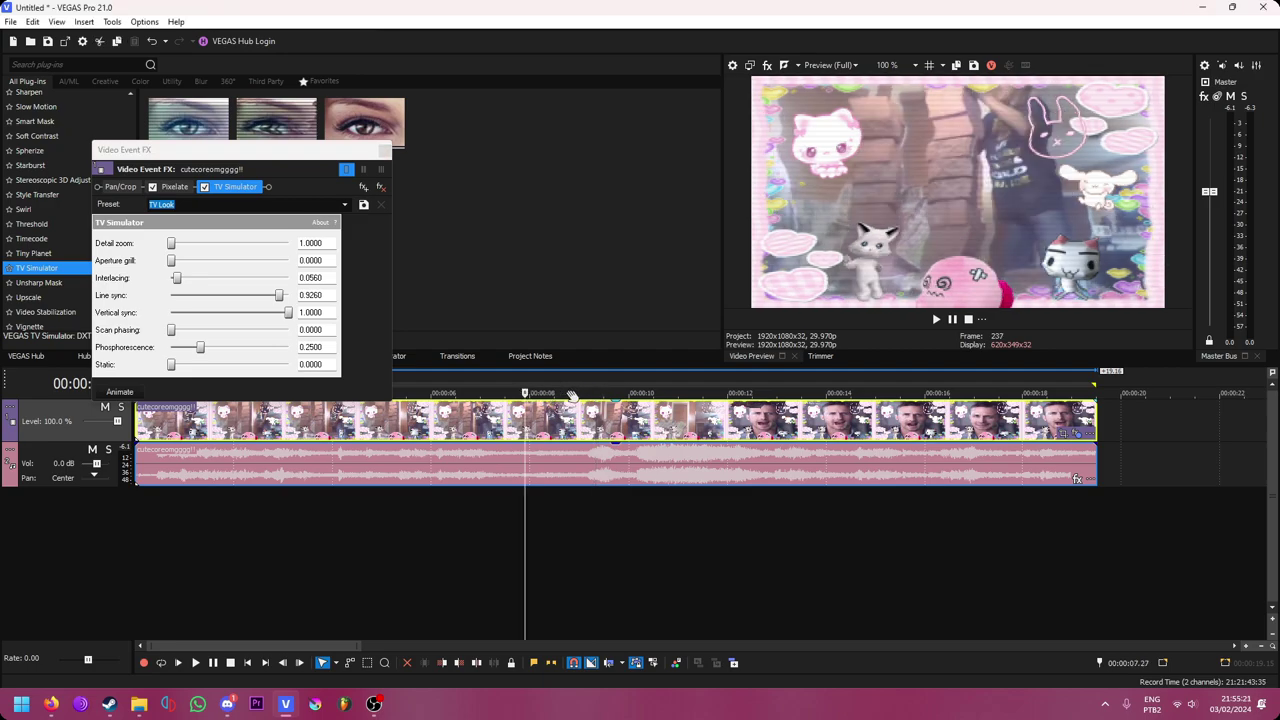
click(936, 319)
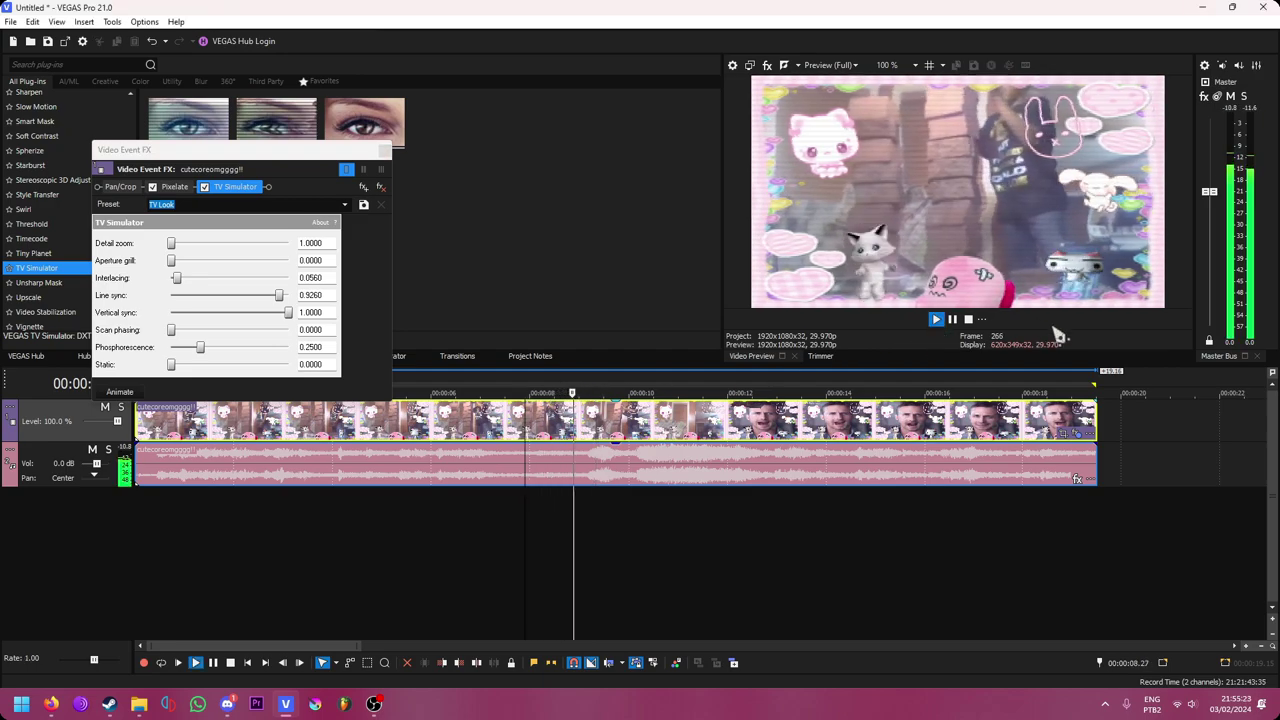
click(953, 320)
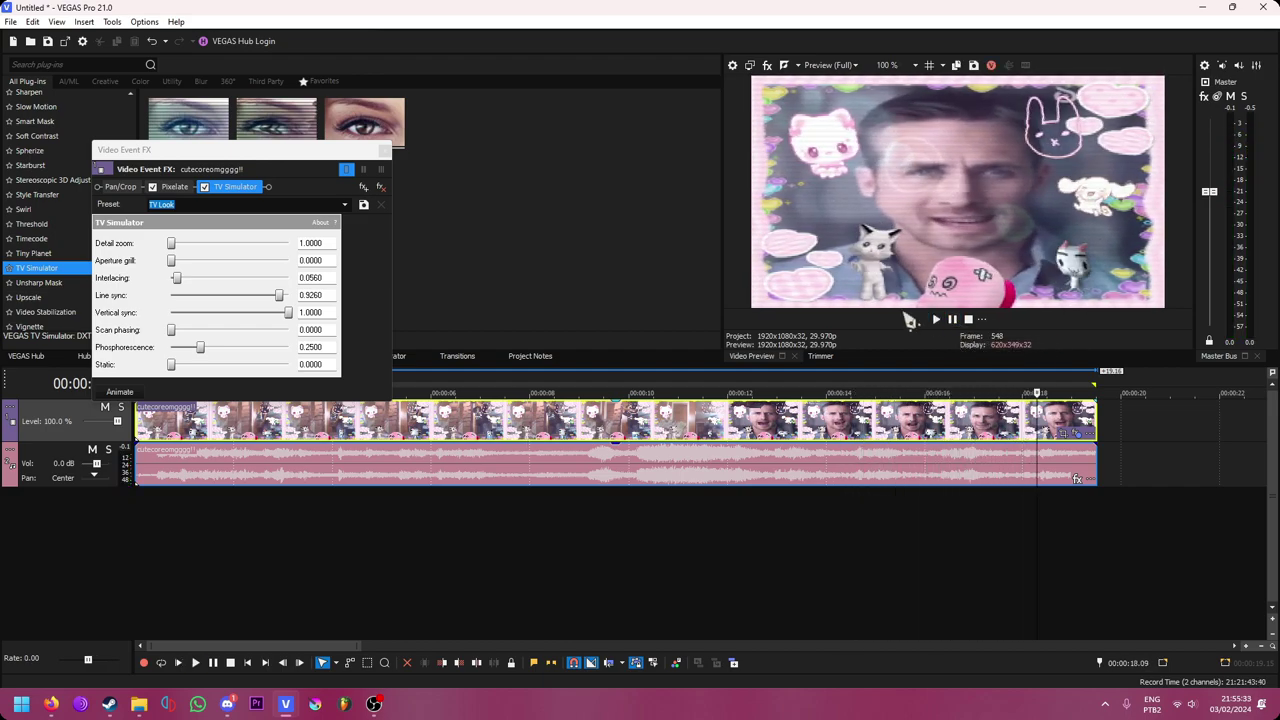
drag(283, 298, 285, 300)
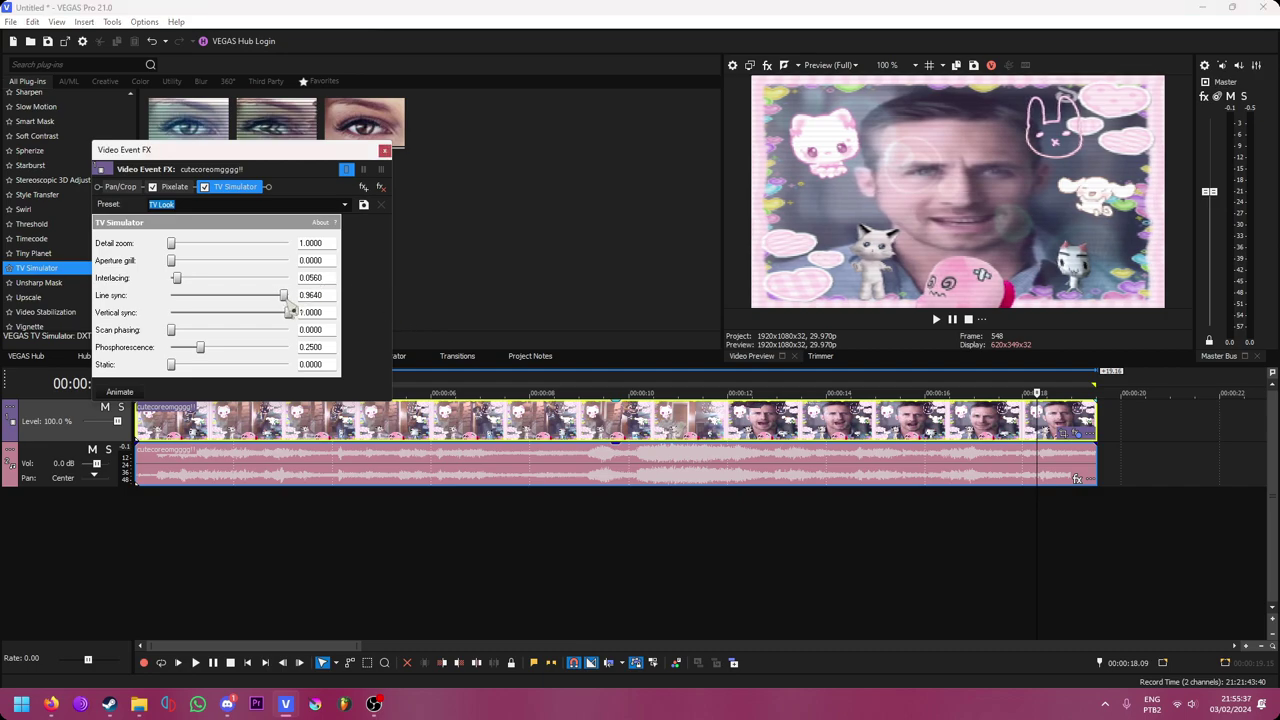
click(576, 400)
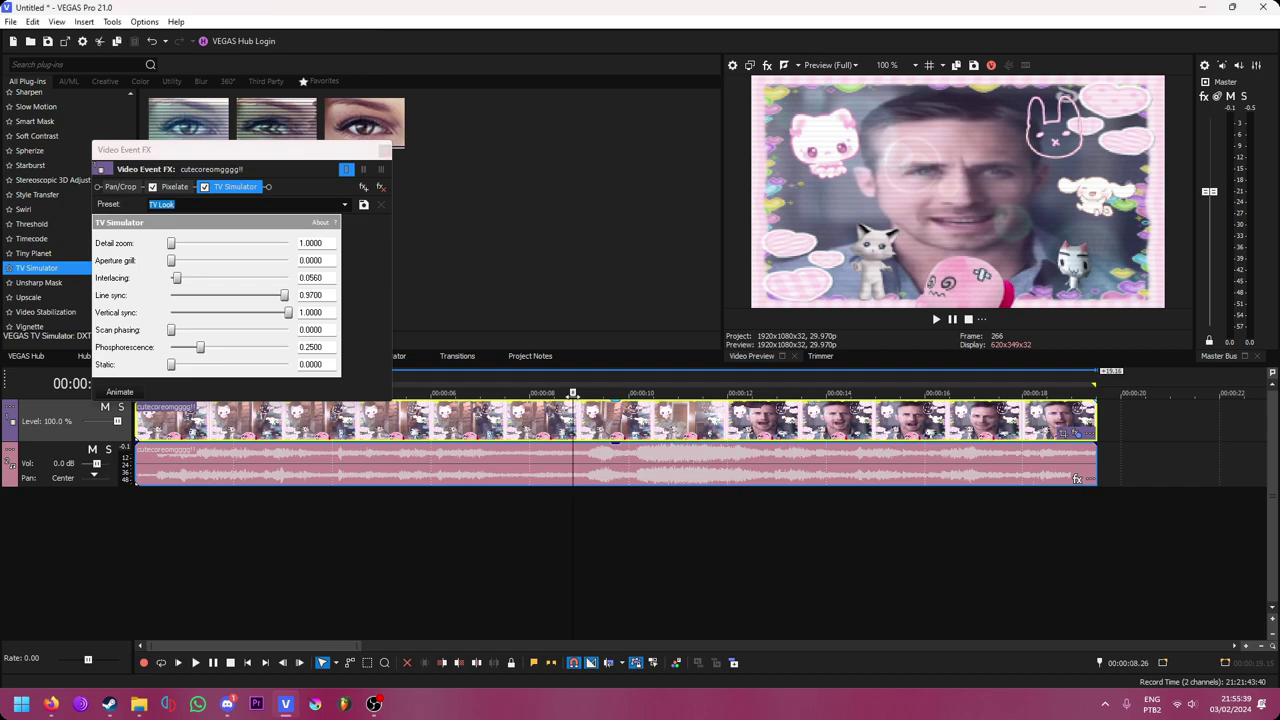
click(935, 319)
click(952, 320)
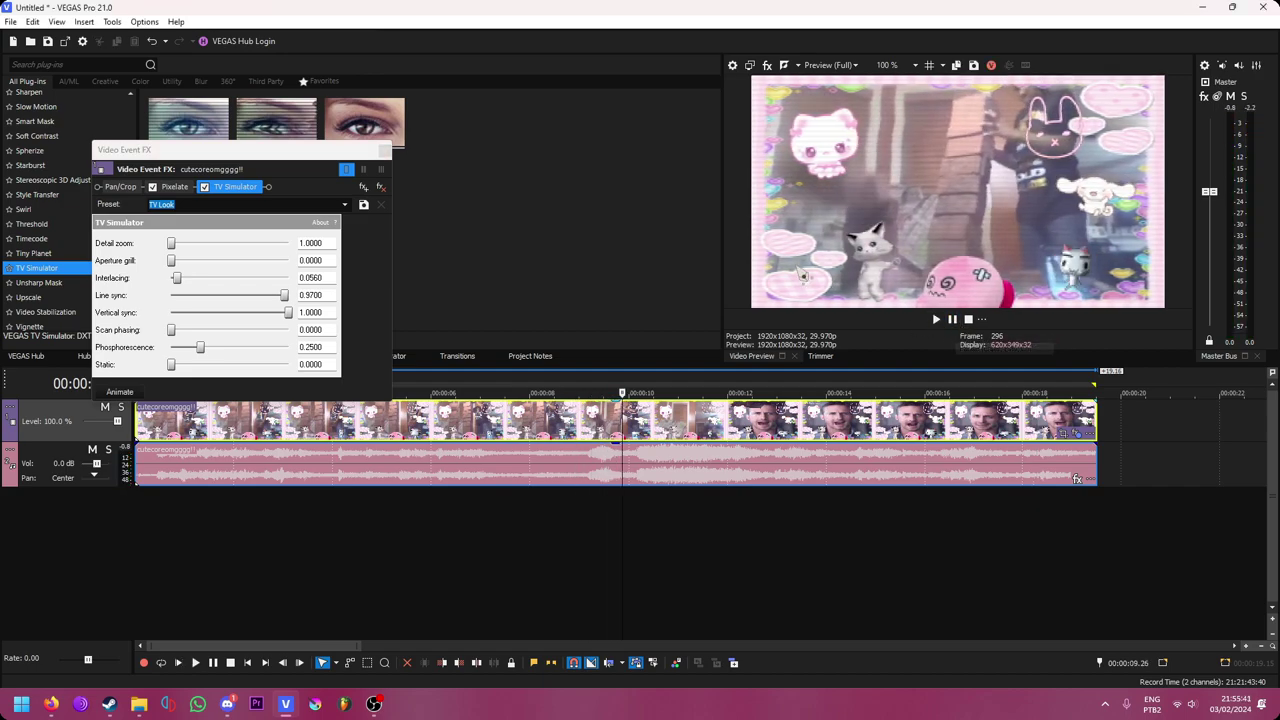
Try the TV Simulator's static at 1.0 and play the clip back briefly.
drag(176, 373, 317, 380)
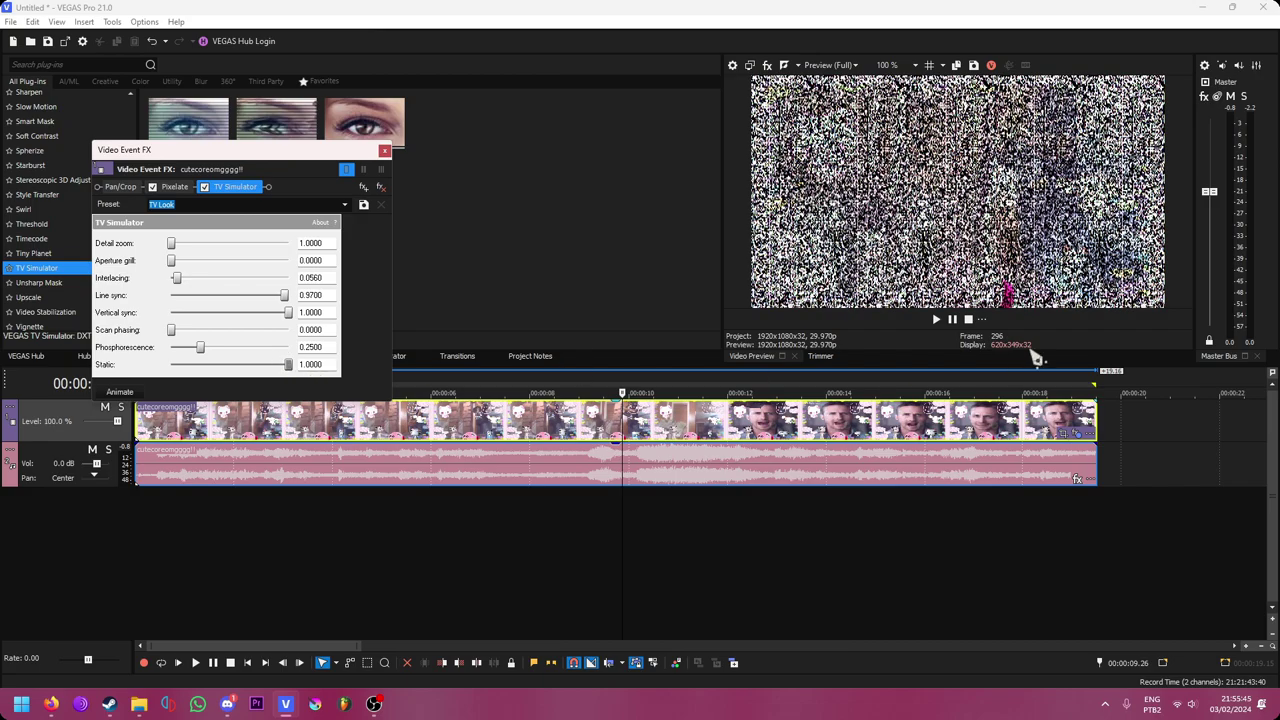
click(936, 318)
click(952, 320)
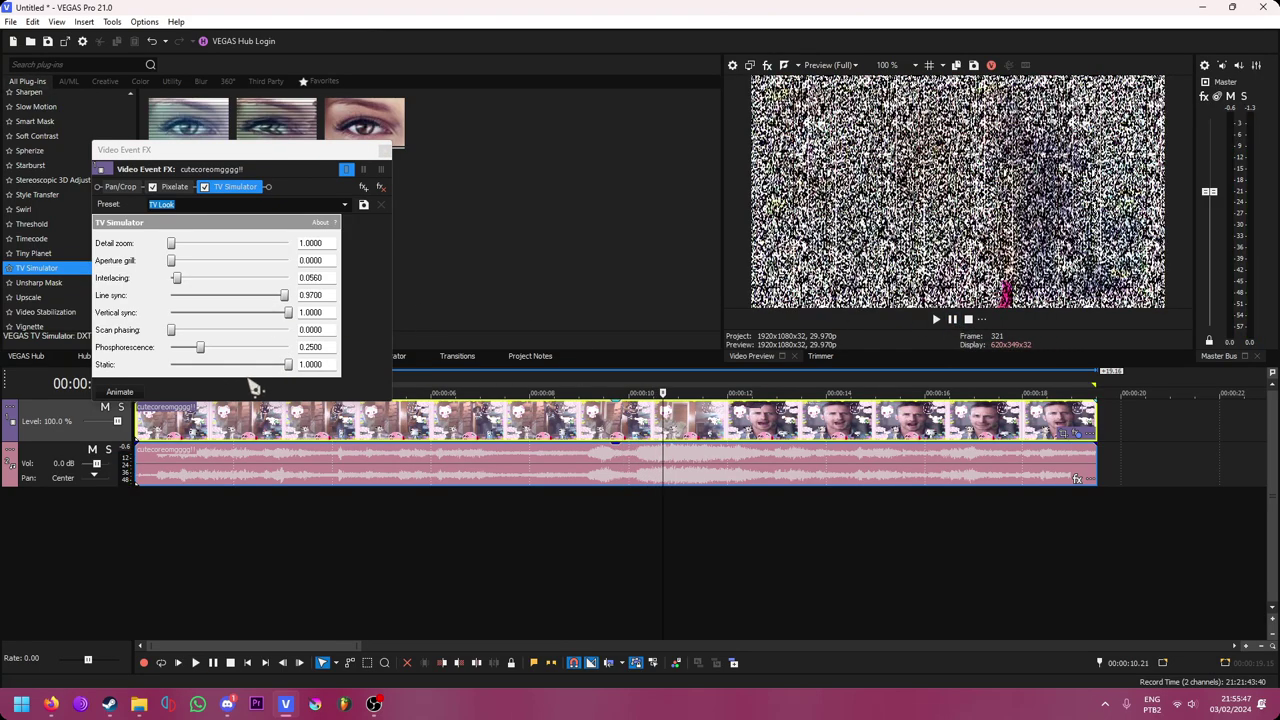
Fine-tune the TV Simulator's static to 0.084 with test playbacks and close the effect settings.
drag(287, 365, 188, 380)
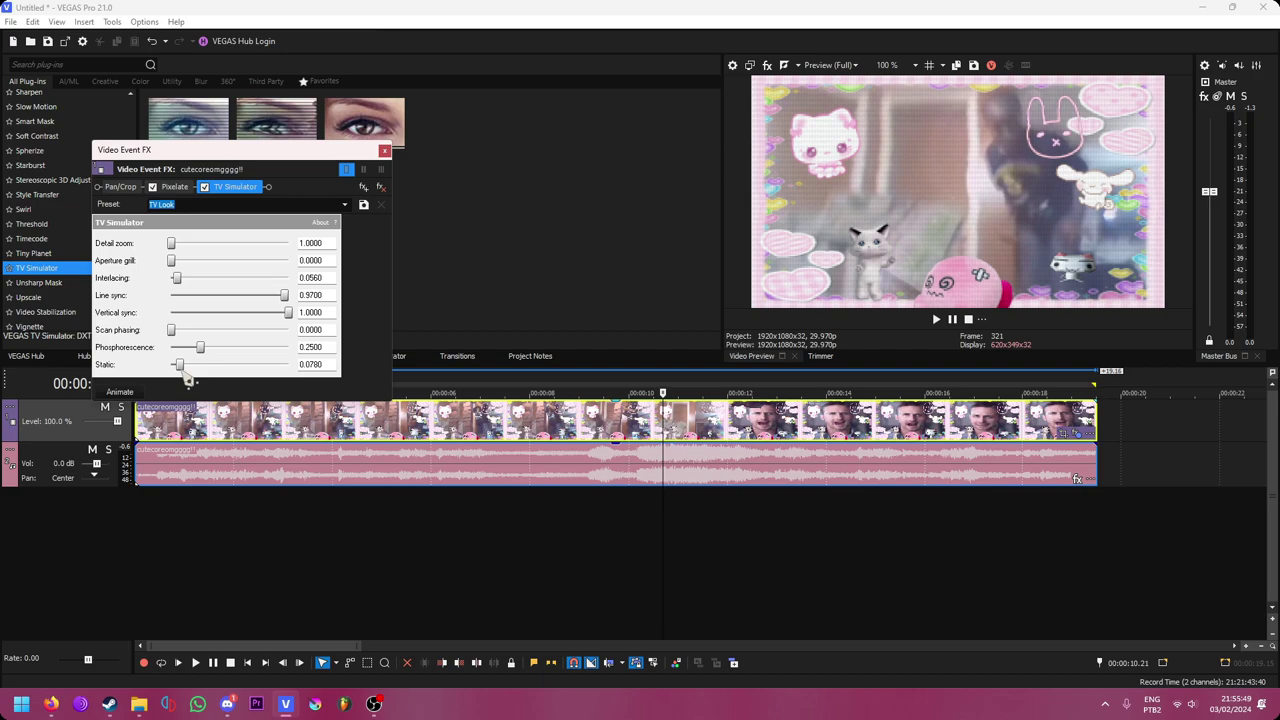
click(936, 319)
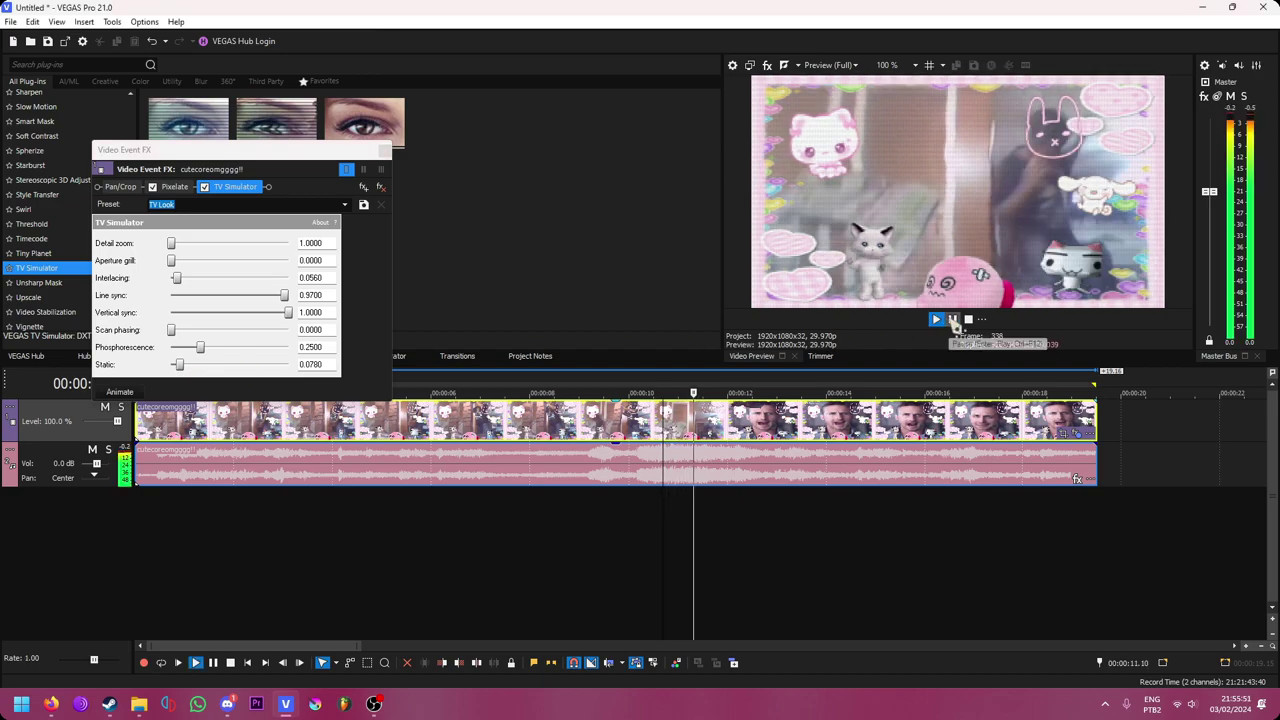
click(952, 320)
drag(179, 367, 190, 375)
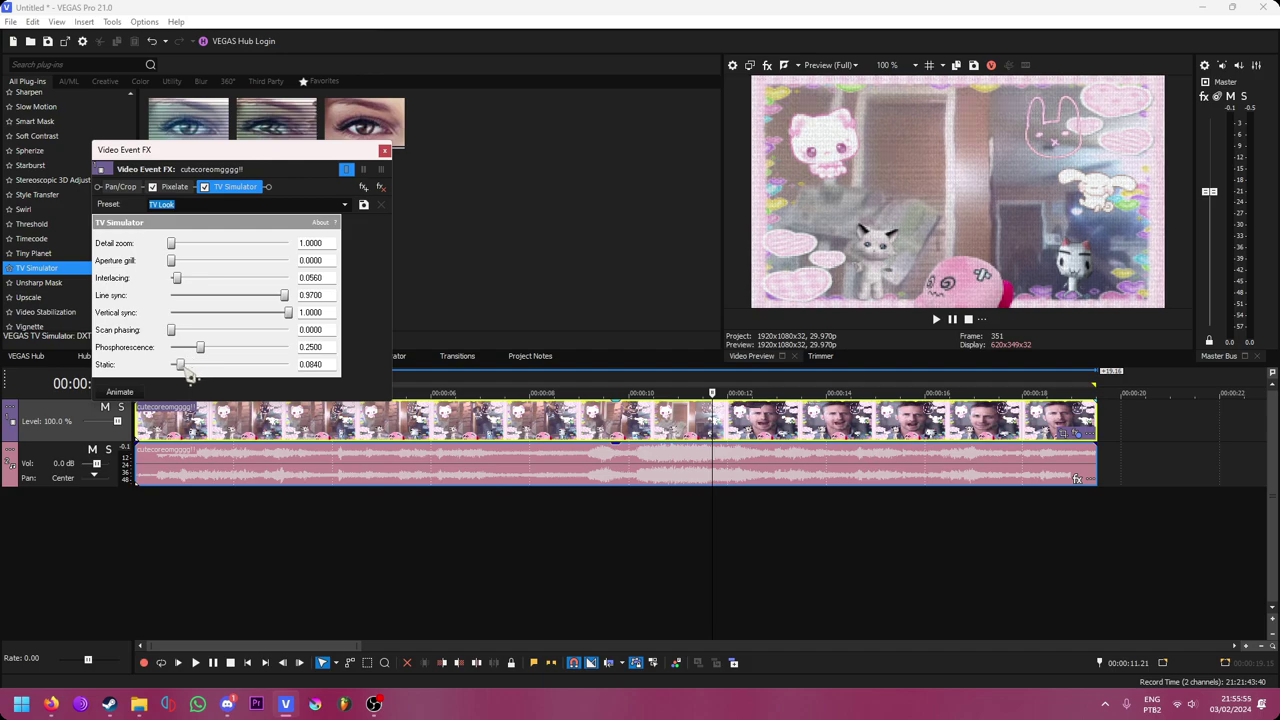
click(936, 319)
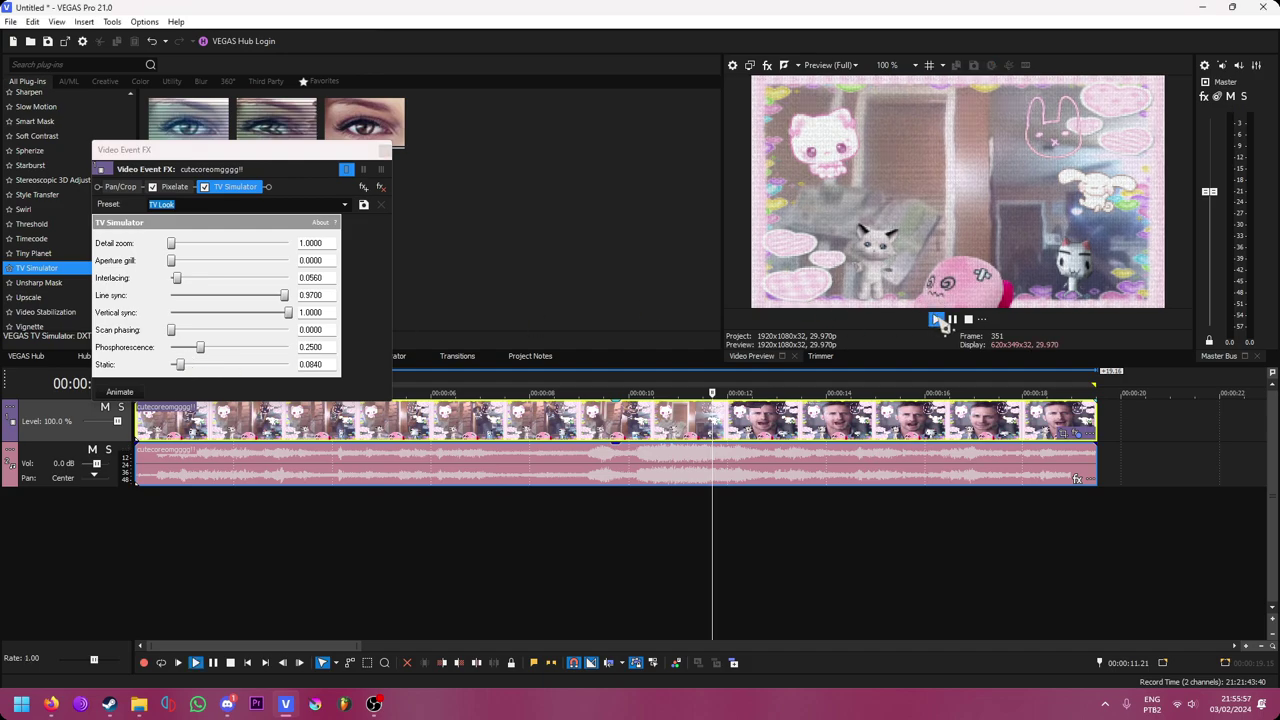
click(953, 322)
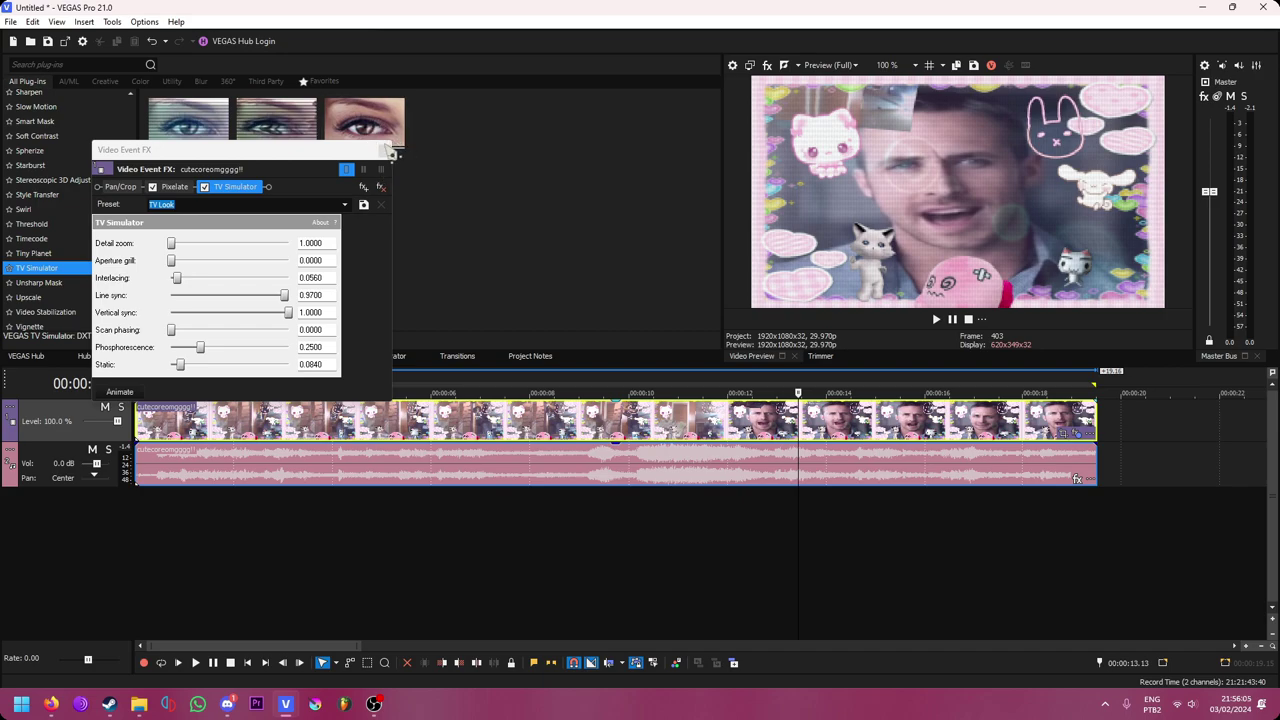
click(391, 152)
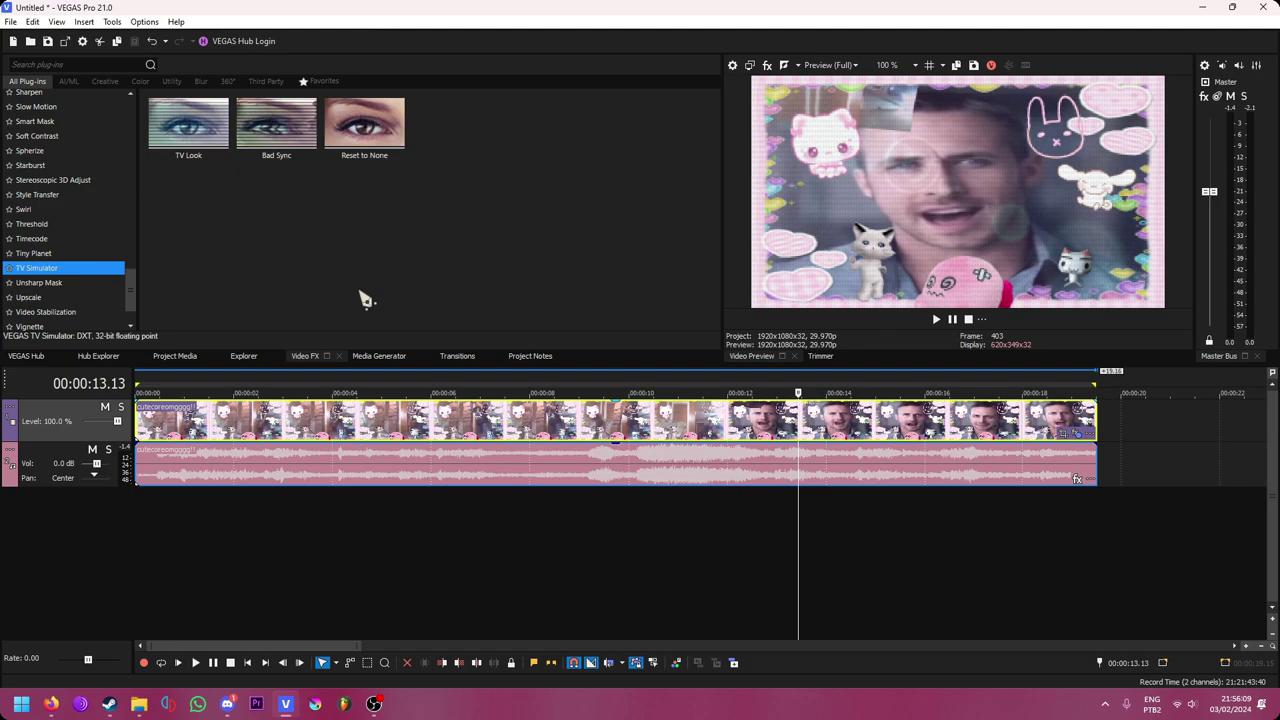
Add the Pitch Shift plug-in to the cutecoreomgggg!! audio event.
click(1076, 479)
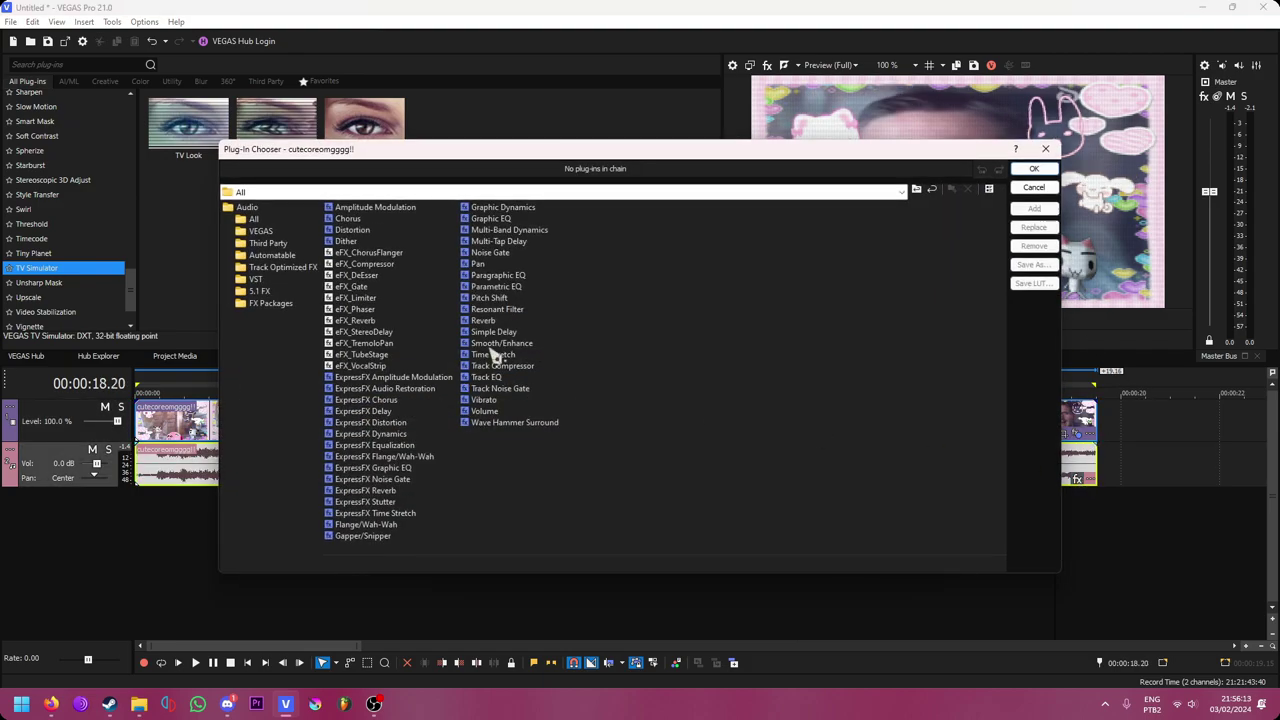
click(490, 298)
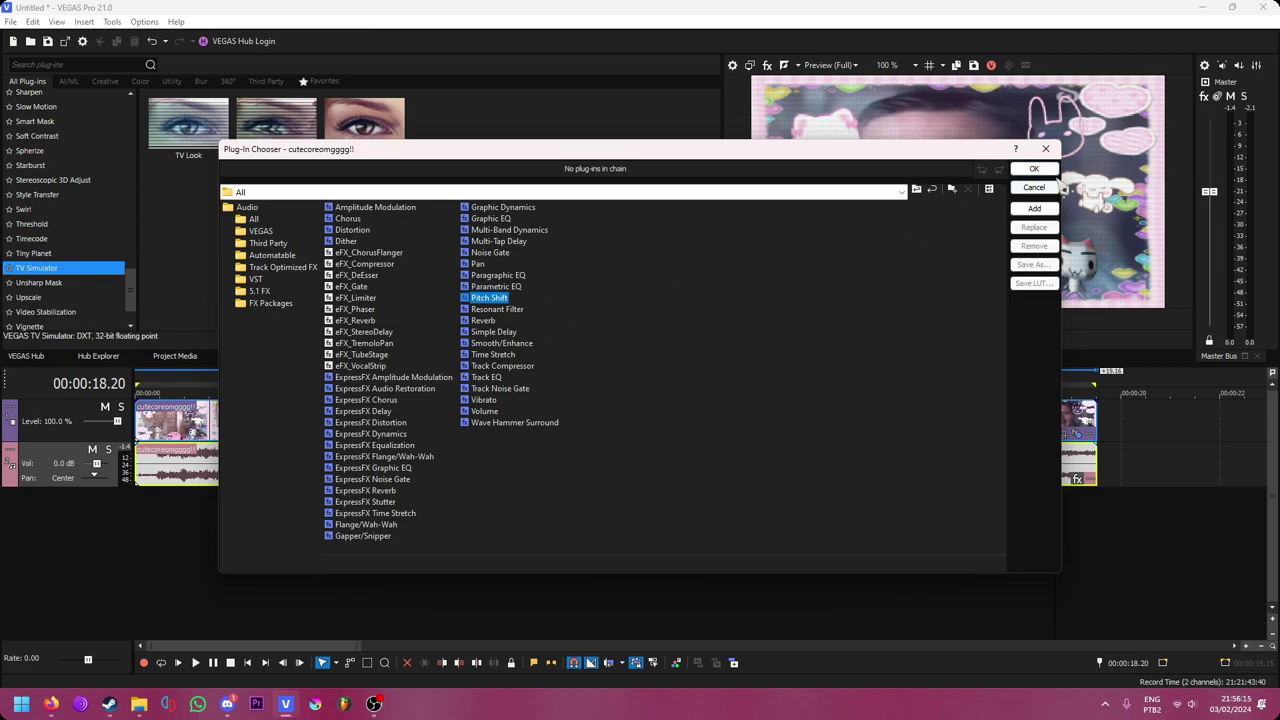
click(1034, 168)
Set Pitch Shift to 4 semitones with accuracy 3, preserve the duration using mode A02. Music 2, and close its settings.
drag(530, 192, 537, 190)
drag(564, 231, 583, 232)
click(480, 260)
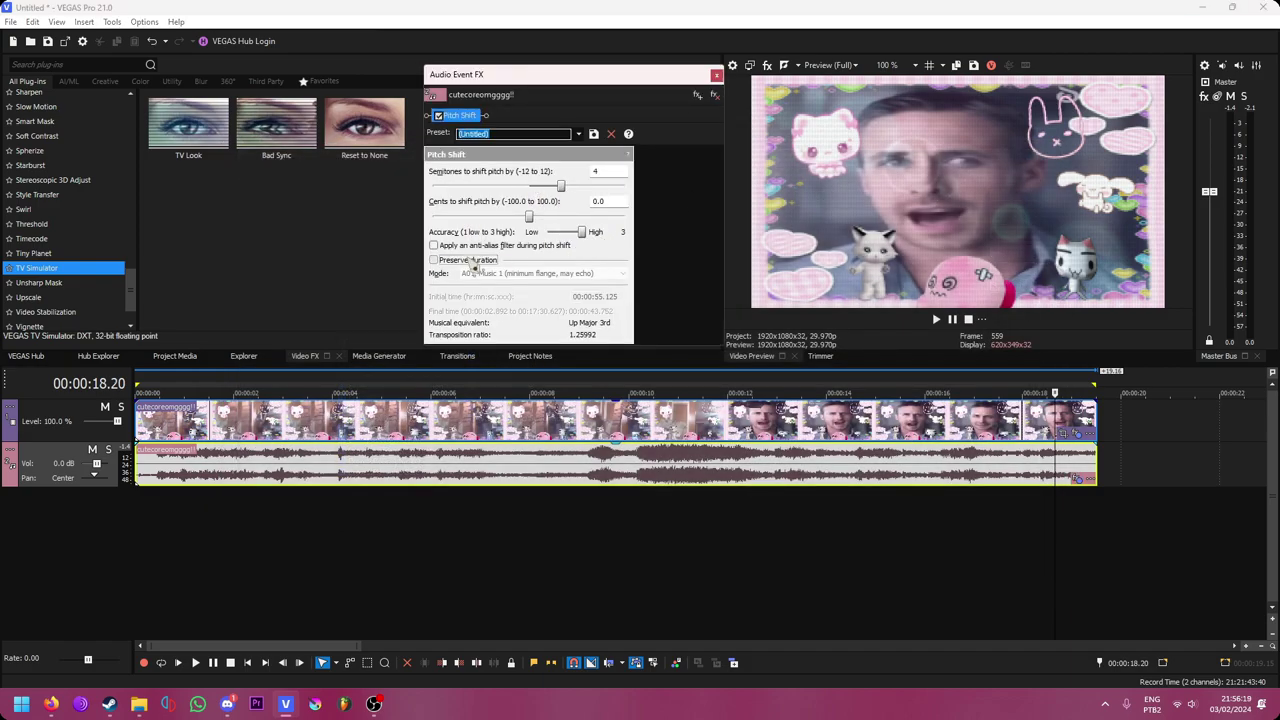
click(490, 273)
click(497, 296)
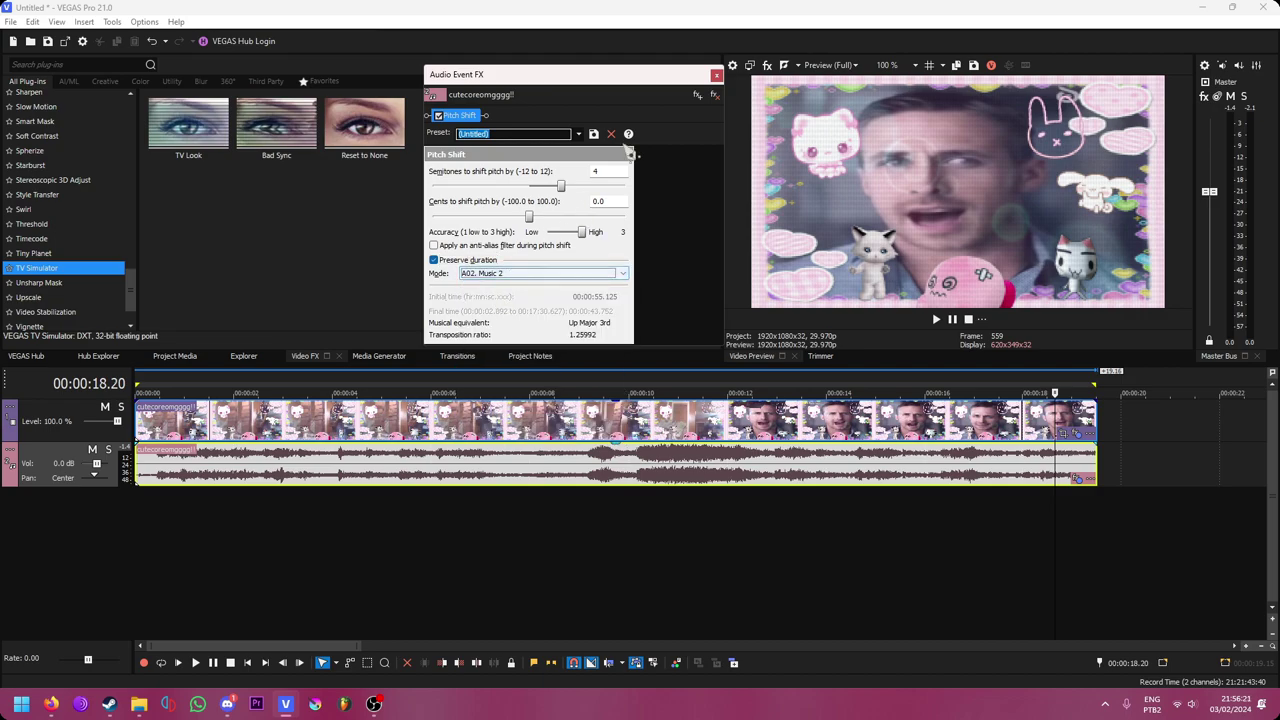
click(716, 75)
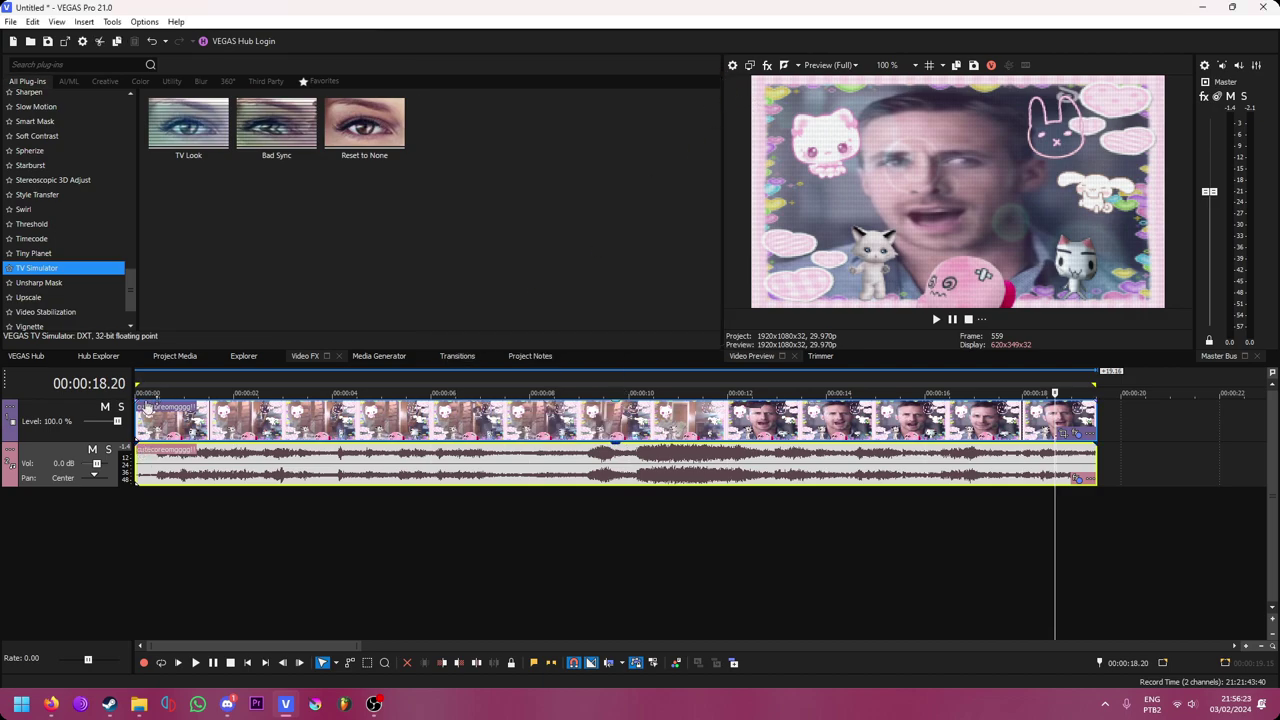
Play the finished edit from the start to review it, then place the cursor at about 10 seconds.
click(138, 393)
key(space)
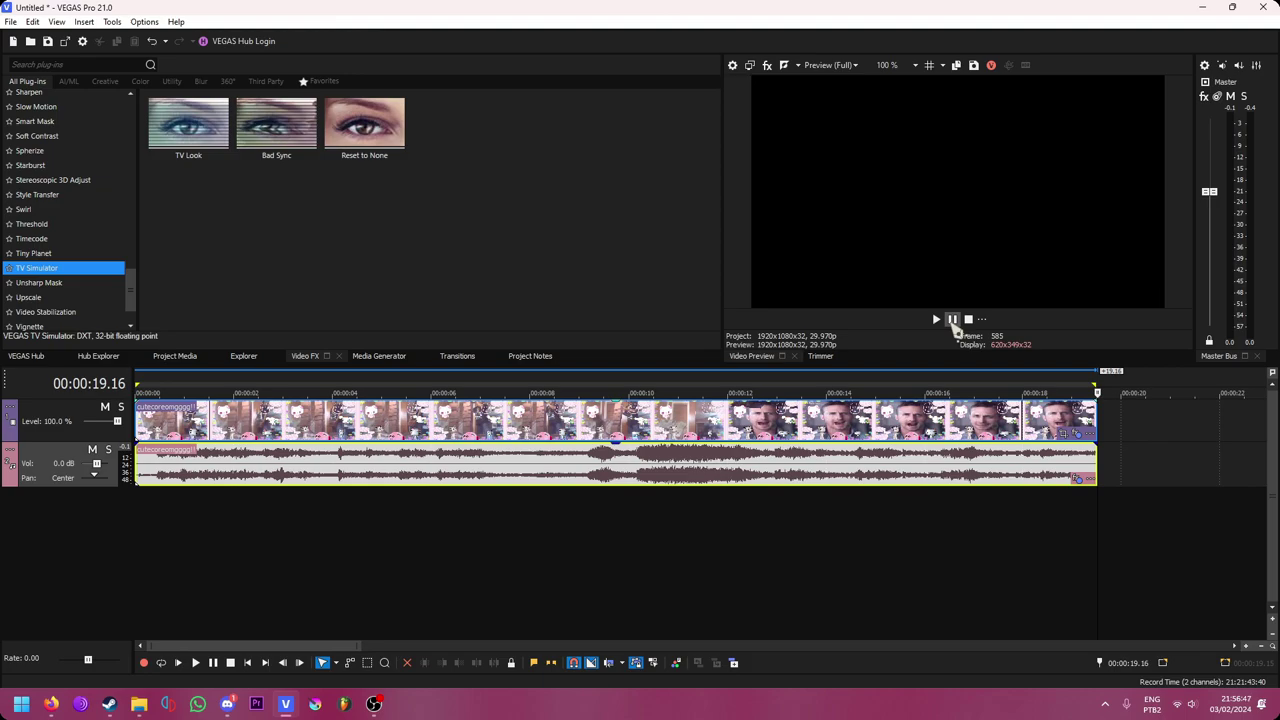
click(631, 394)
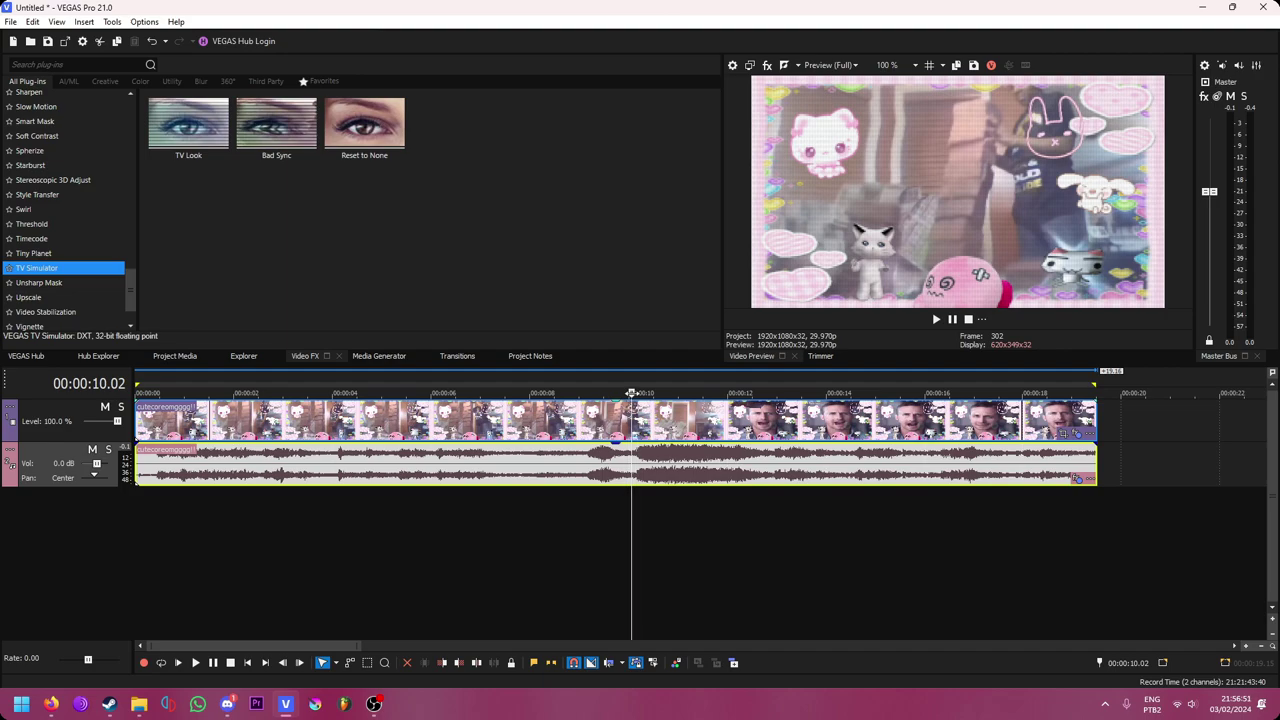